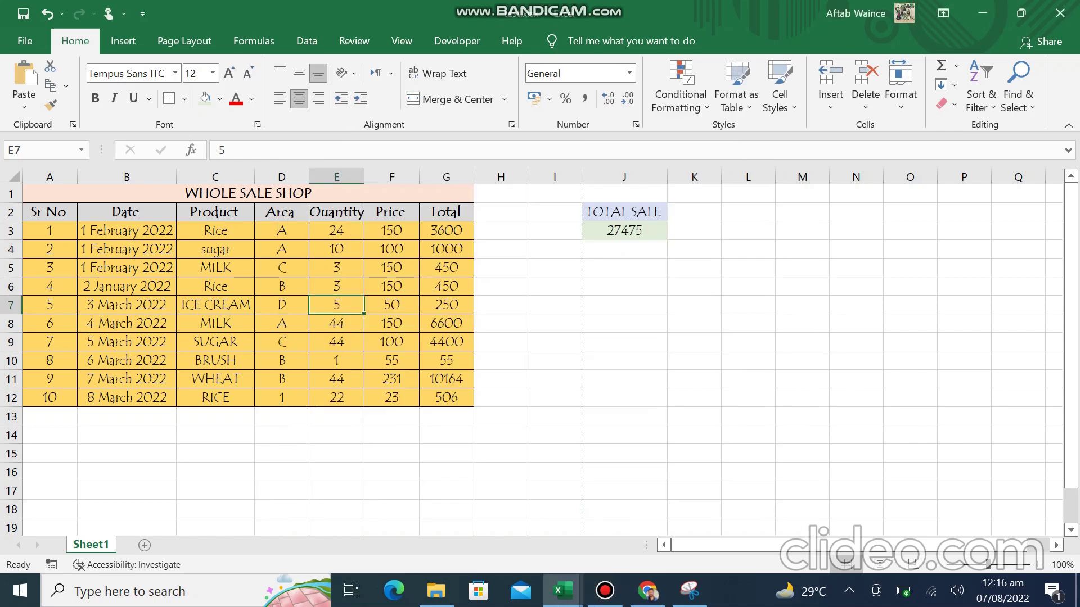
# - Clear the old wholesale shop table and start a new blank workbook
pyautogui.hotkey('ctrl', 'a')
pyautogui.press('Delete')
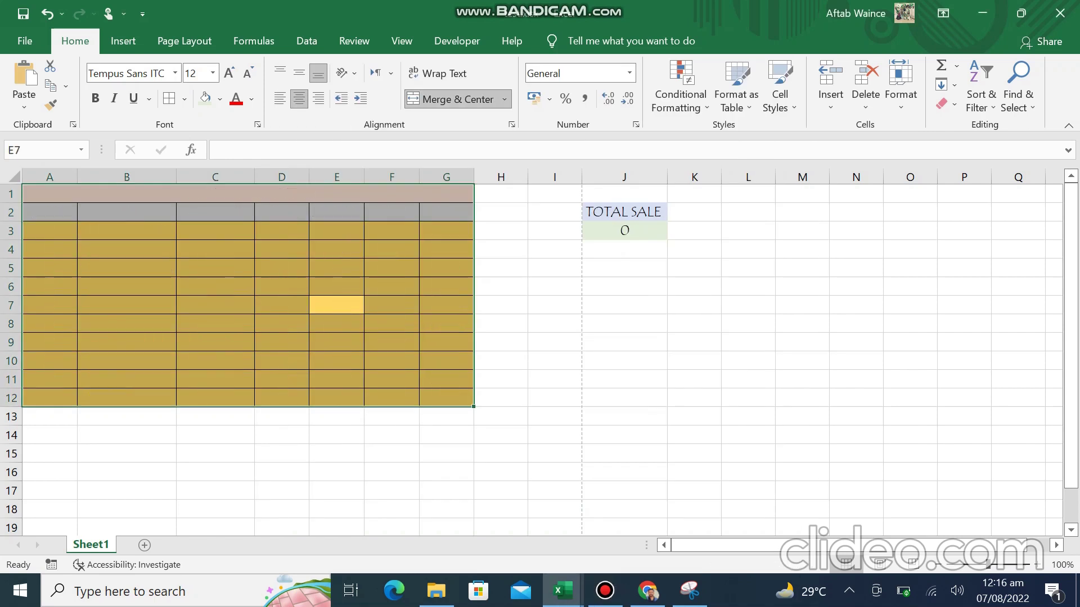
pyautogui.click(501, 416)
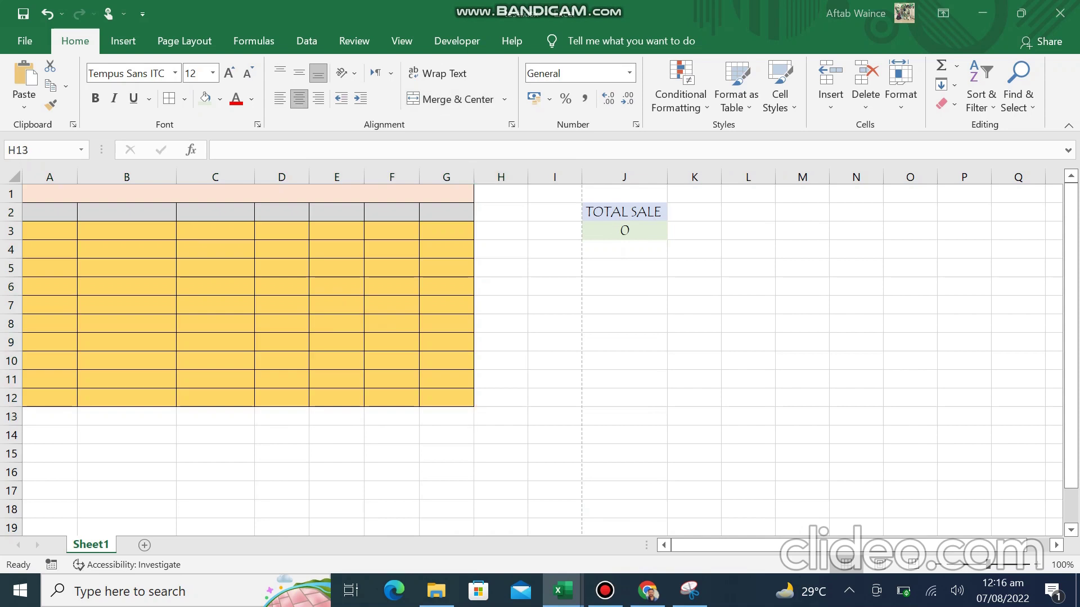
pyautogui.hotkey('ctrl', 'n')
pyautogui.click(211, 307)
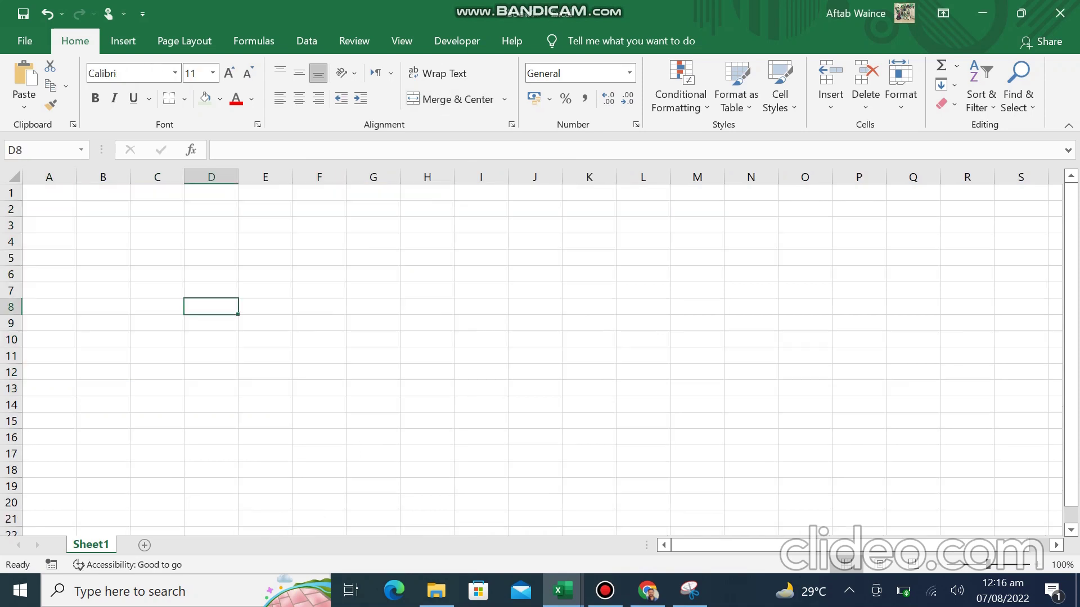
# - Enter the headings Roll No and Name in A2 and B2
pyautogui.click(157, 241)
pyautogui.click(102, 242)
pyautogui.click(49, 192)
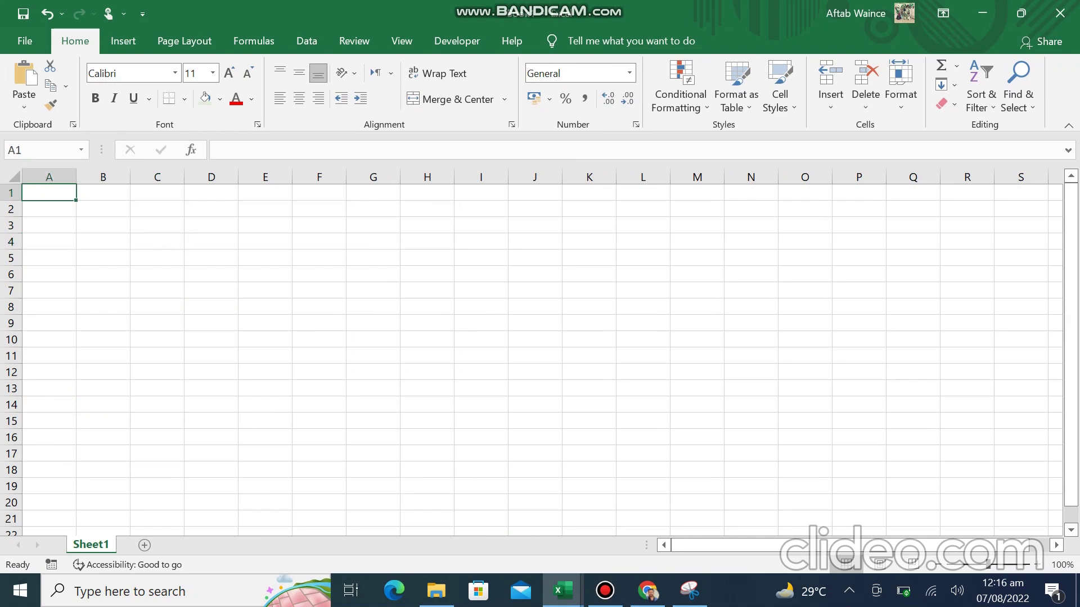
pyautogui.click(49, 209)
pyautogui.write('Roll No')
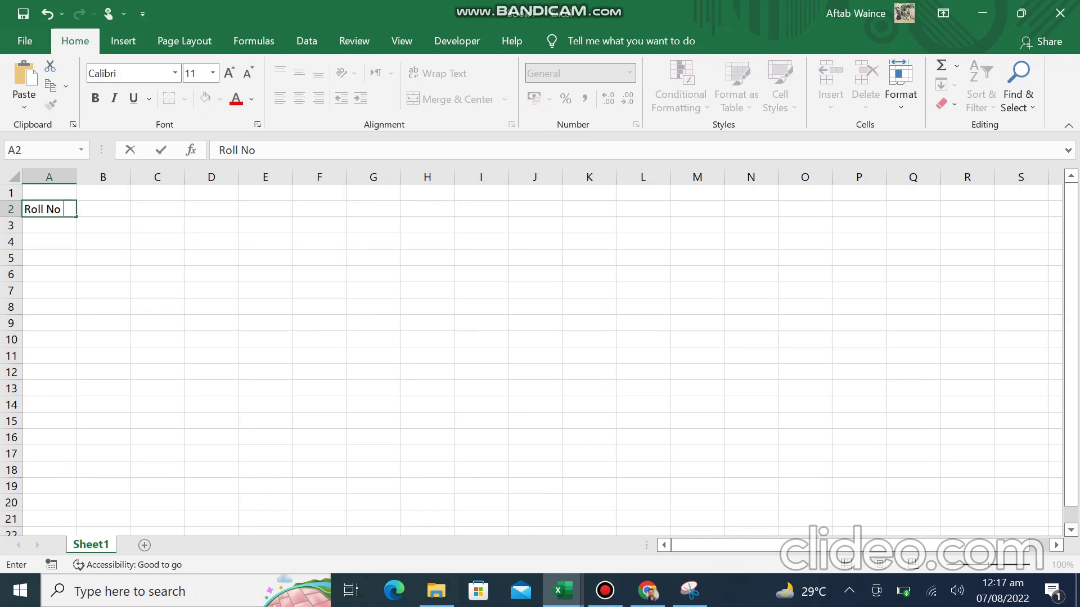
pyautogui.press('Tab')
pyautogui.write('Name')
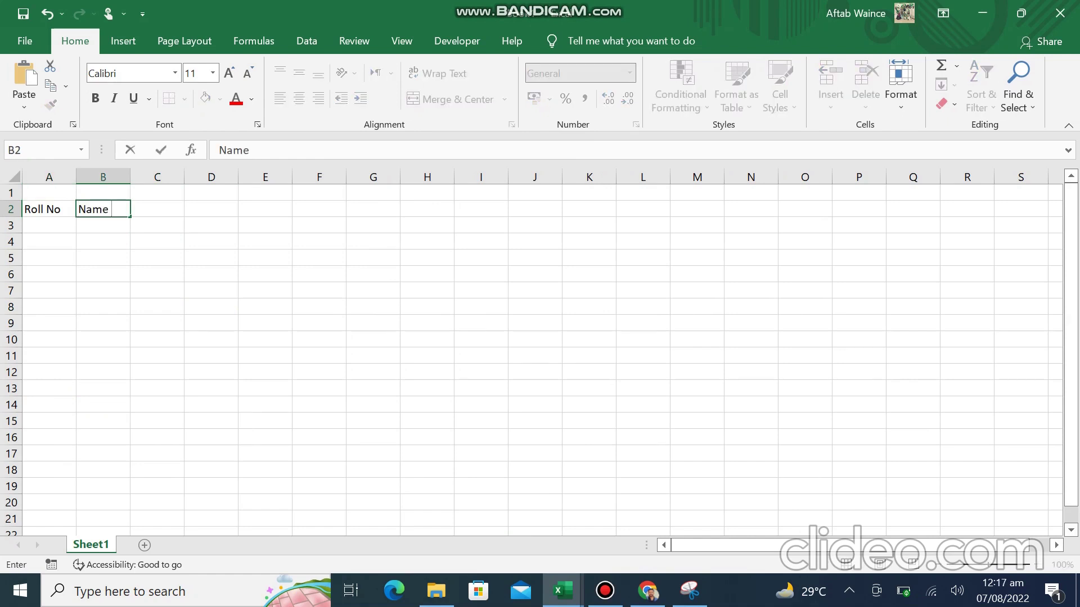
pyautogui.press('Tab')
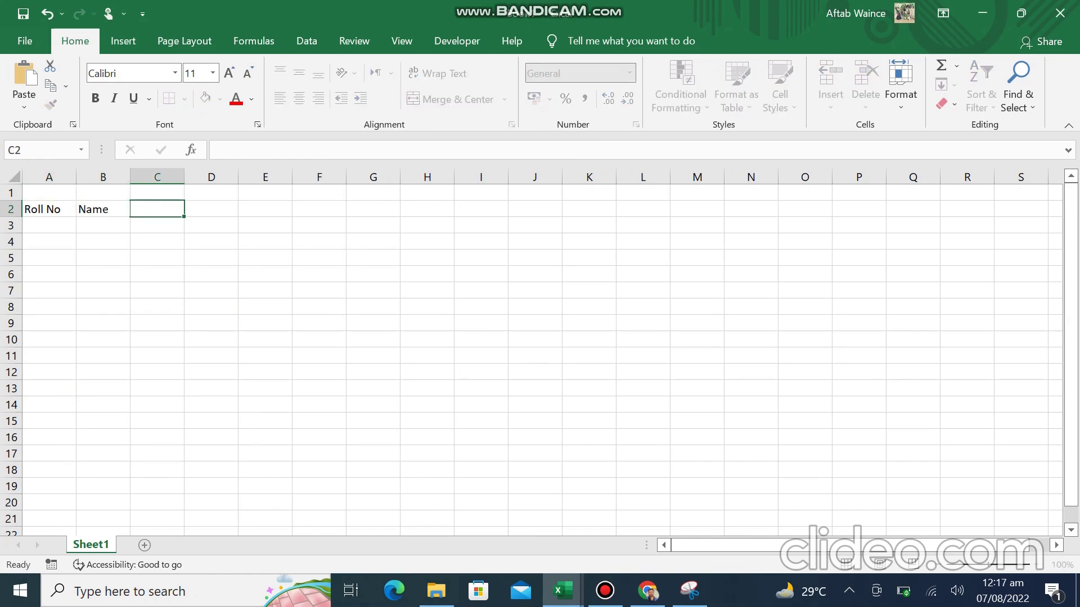
# - Add the subject headings Phy, Chem, Math and Eng in C2 to F2
pyautogui.write('Phy')
pyautogui.press('Tab')
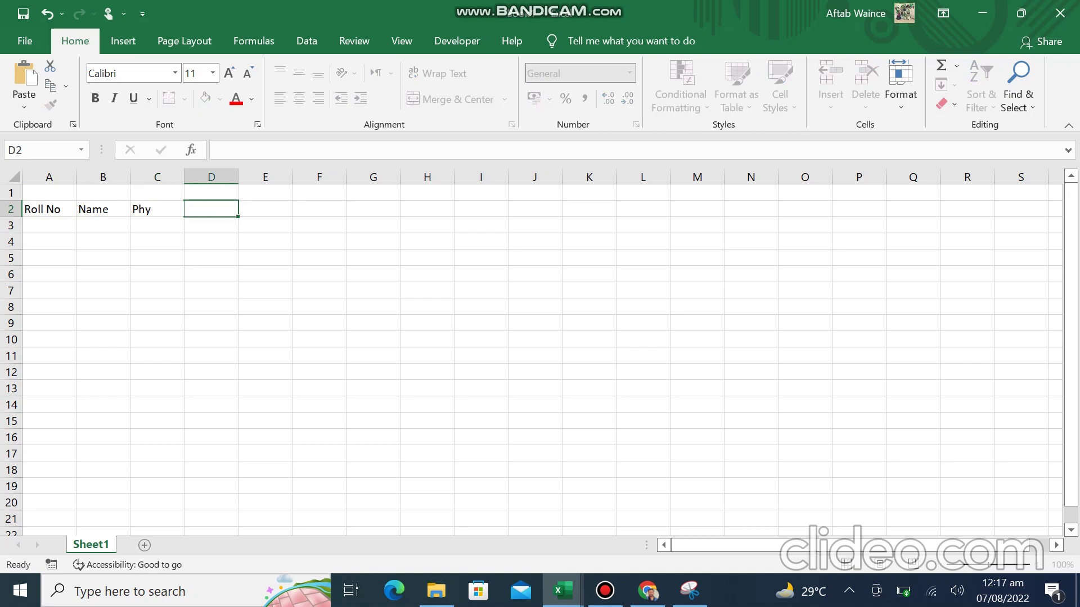
pyautogui.write('Chem')
pyautogui.press('Tab')
pyautogui.write('Math')
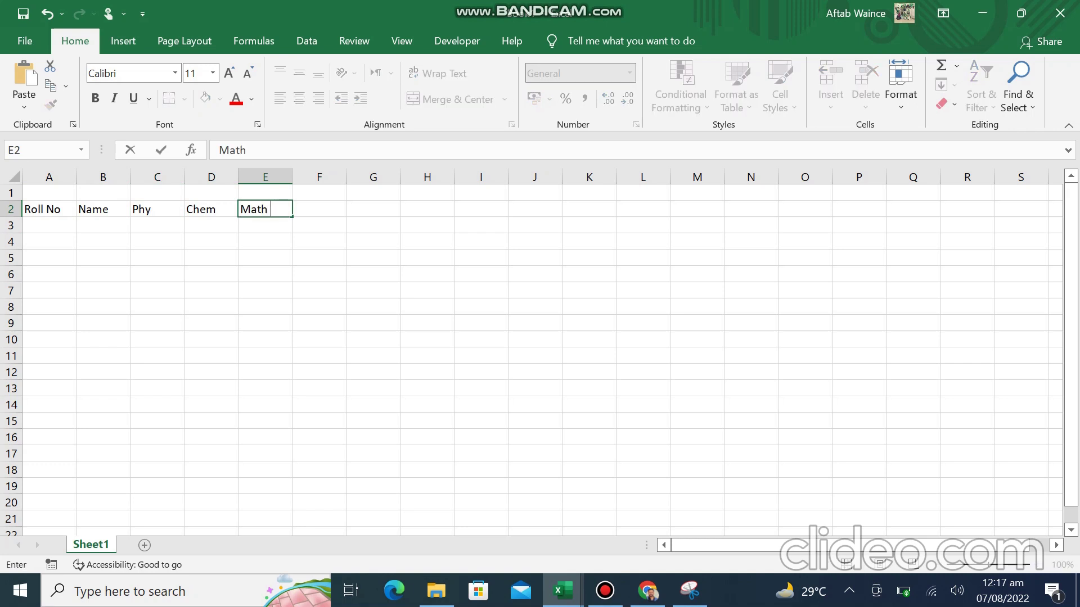
pyautogui.press('Tab')
pyautogui.write('Eng')
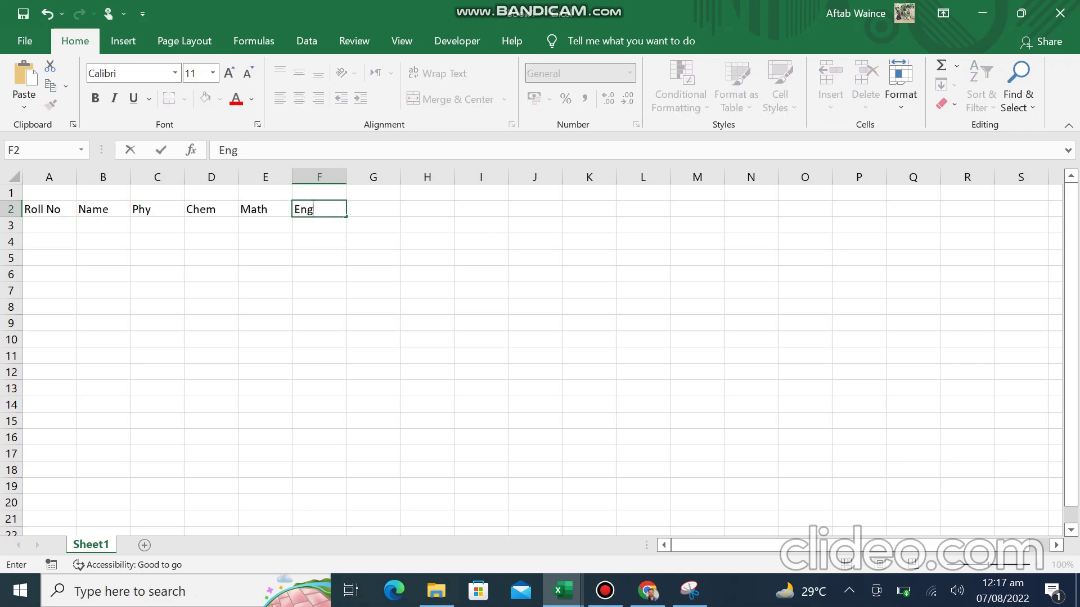
pyautogui.press('Tab')
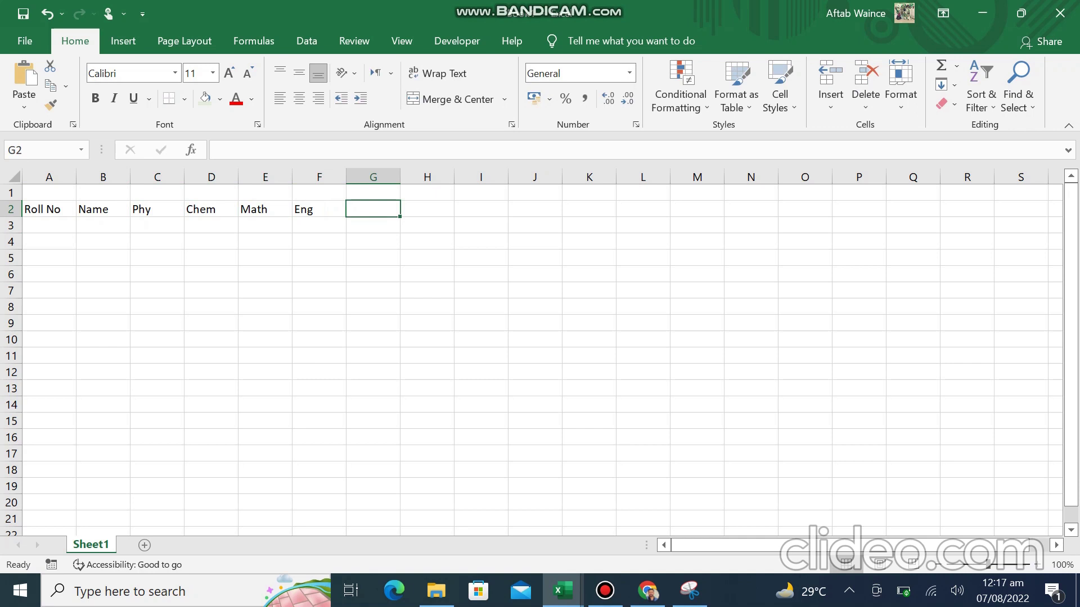
pyautogui.click(49, 192)
pyautogui.moveTo(49, 193); pyautogui.dragTo(319, 193)
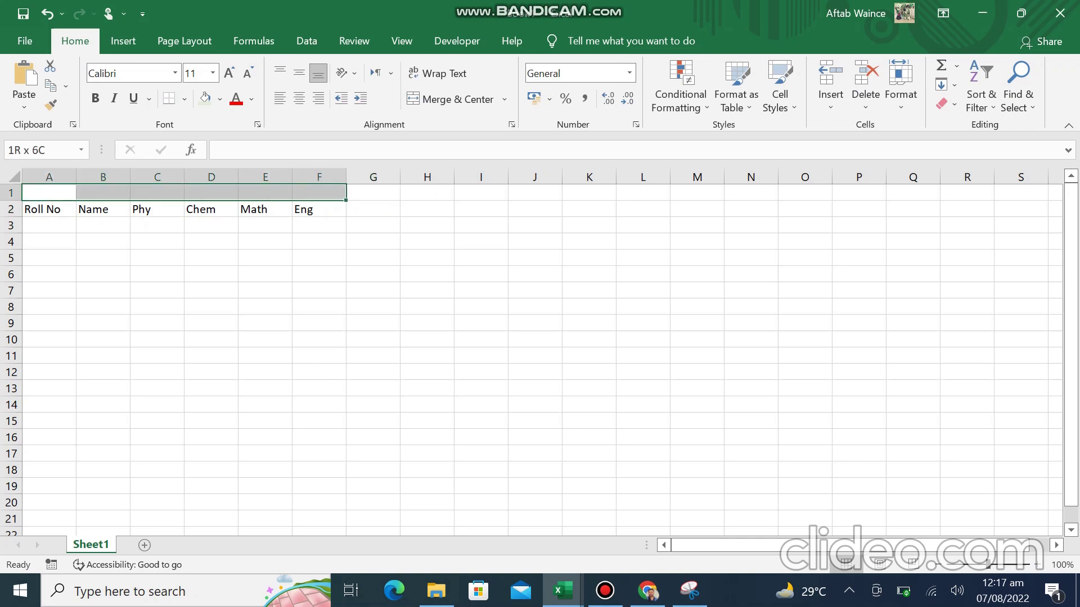
# - Merge and centre A1:I1 with the title 'Class Result X', and type 'Total obt' in G2
pyautogui.moveTo(319, 192); pyautogui.dragTo(481, 192)
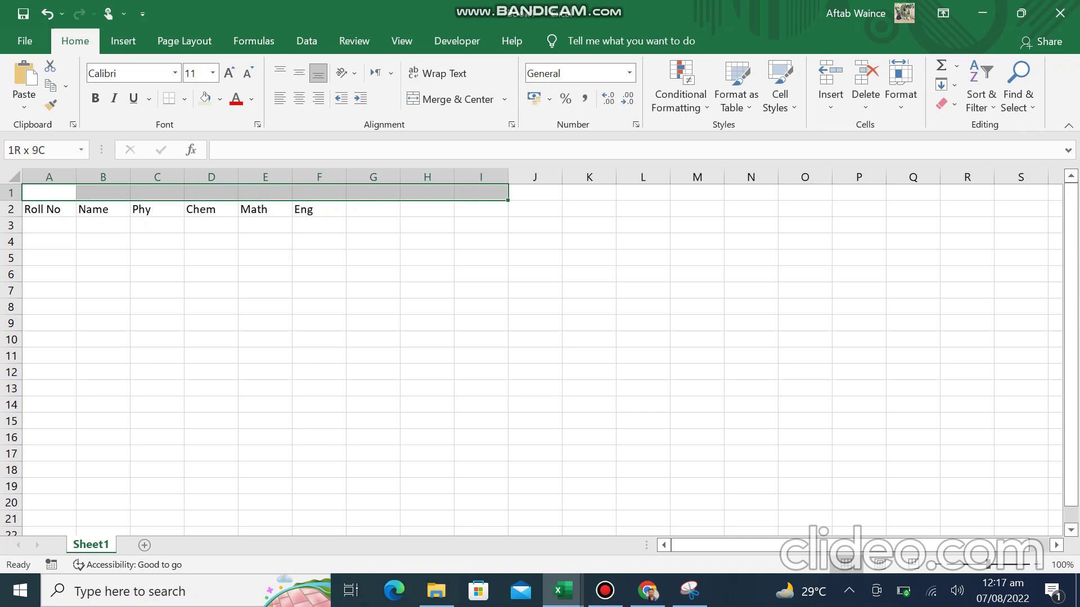
pyautogui.click(450, 99)
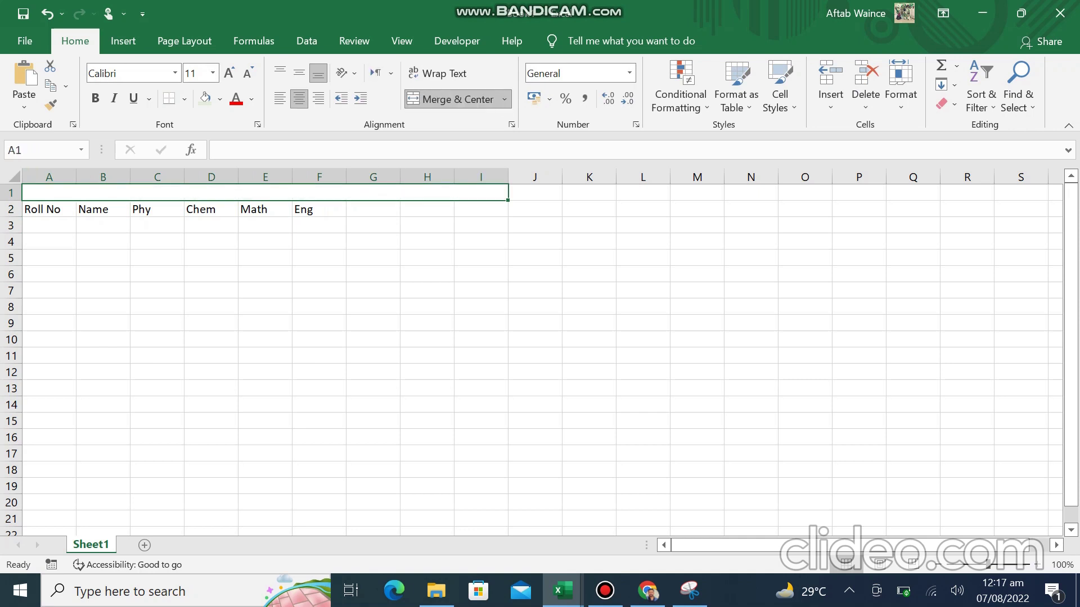
pyautogui.write('Class Result X')
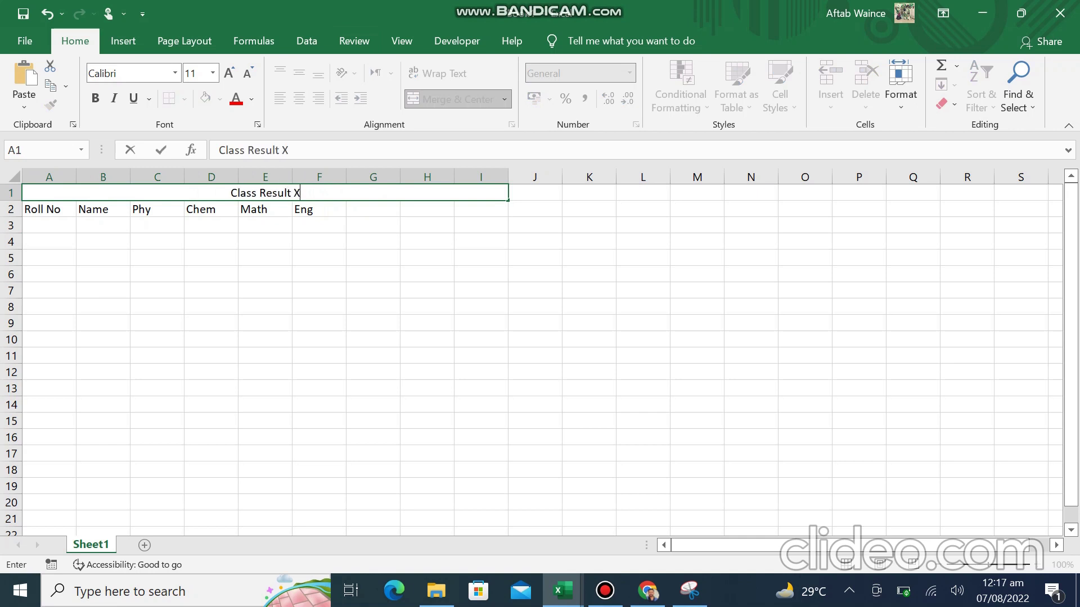
pyautogui.click(211, 241)
pyautogui.click(373, 208)
pyautogui.write('Total ')
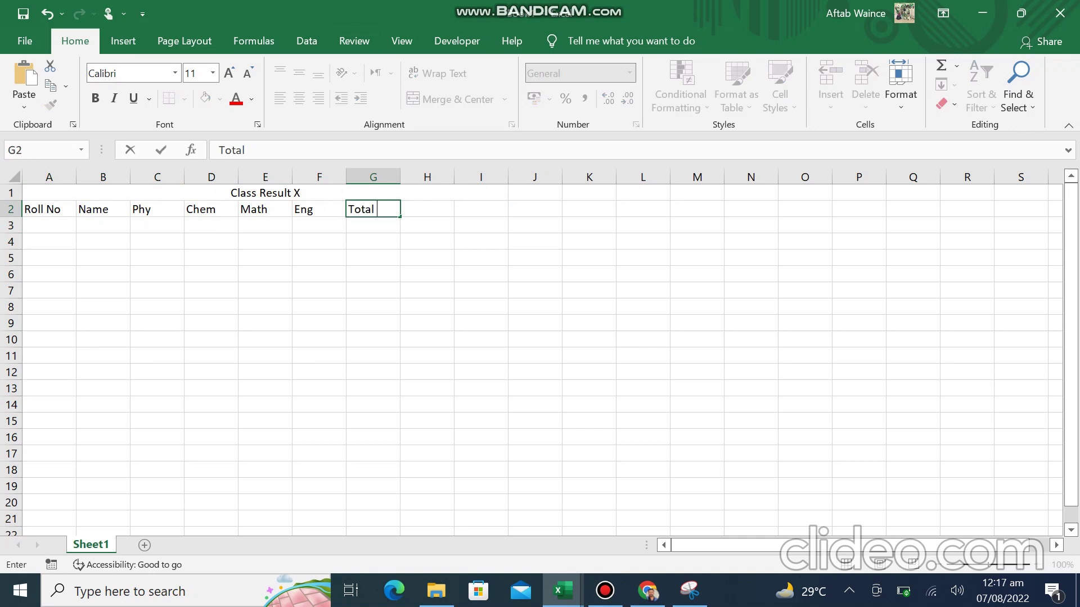
pyautogui.write('obt')
# - Complete the headings Total obt, %, Grade and Position in G2 to J2
pyautogui.press('Tab')
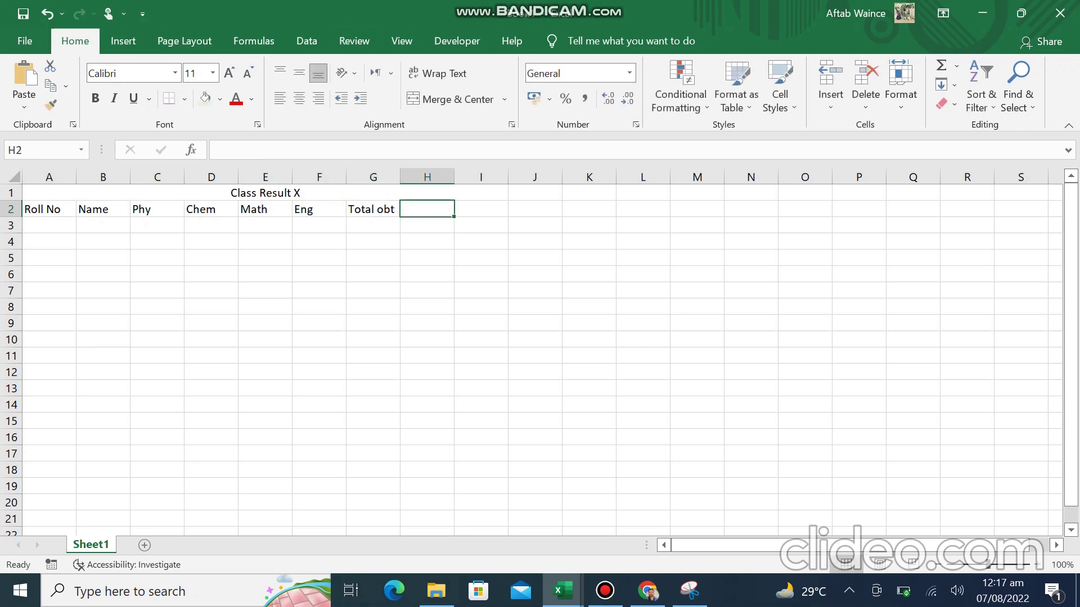
pyautogui.write('%')
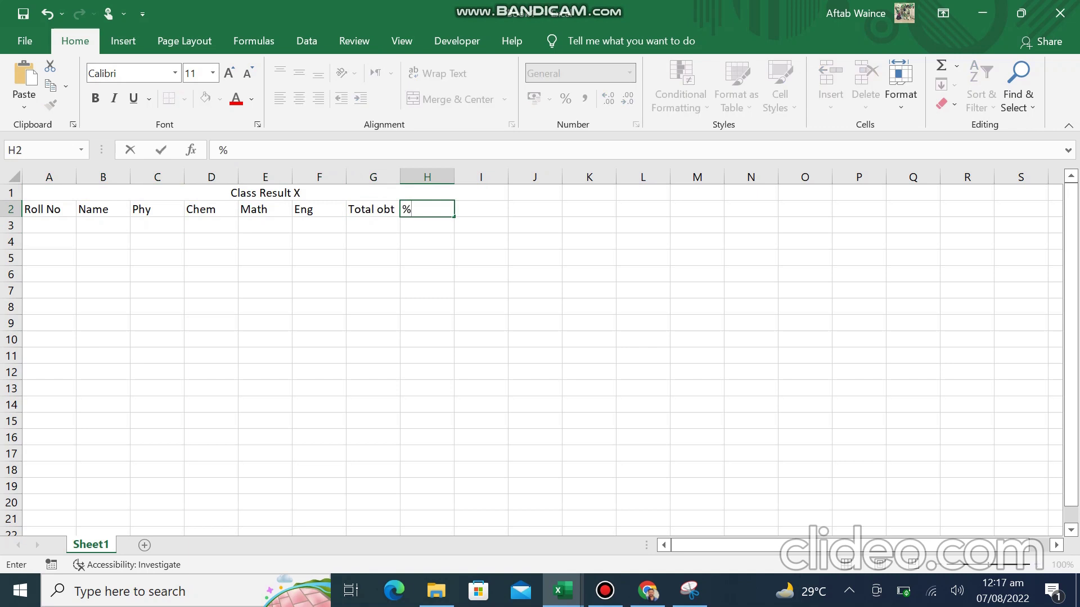
pyautogui.press('Tab')
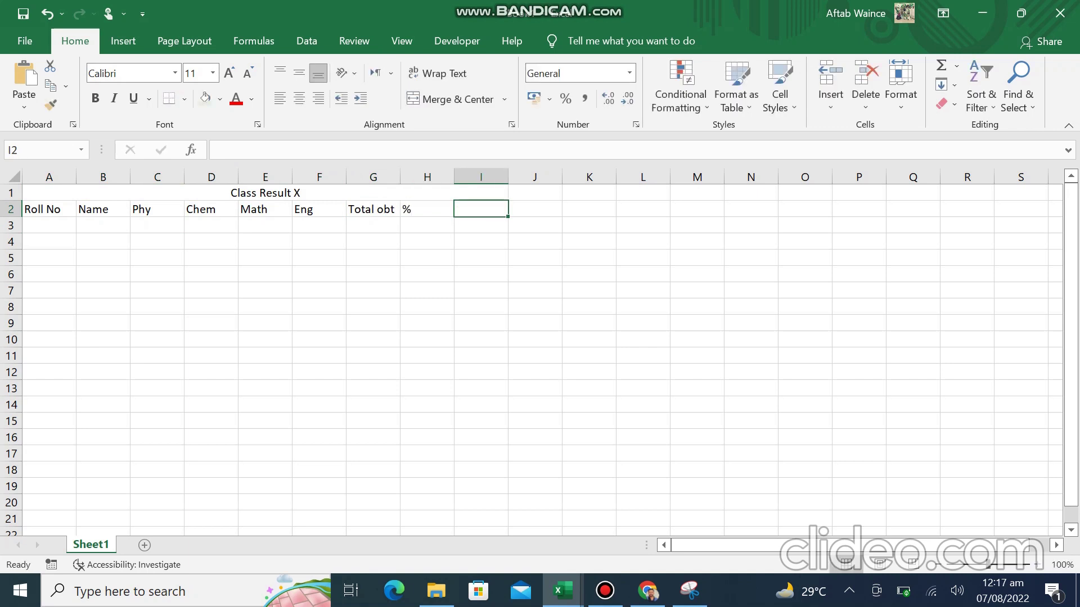
pyautogui.write('Grade')
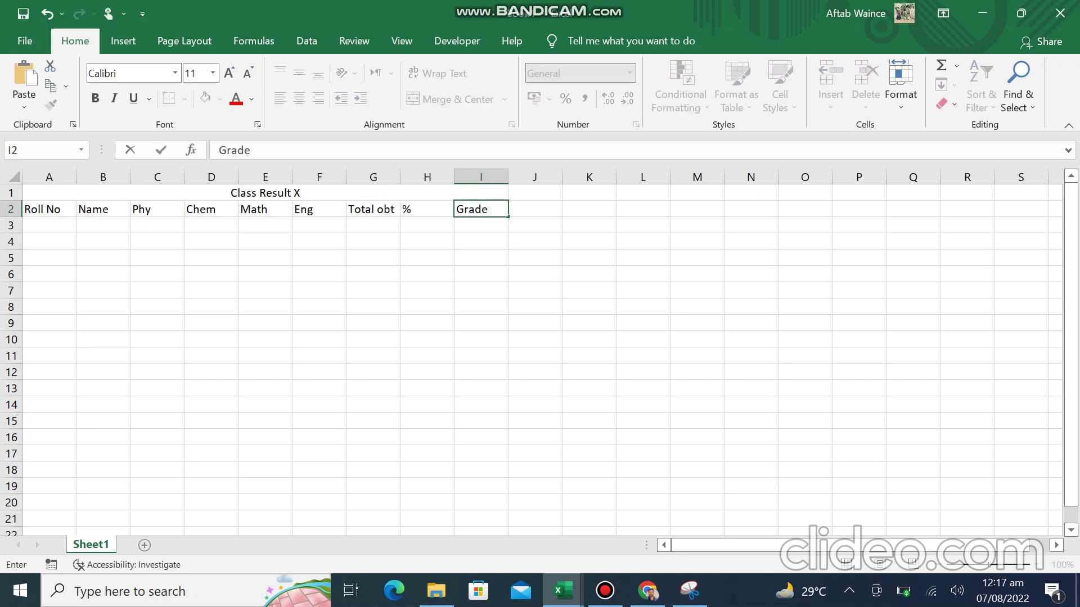
pyautogui.press('Tab')
pyautogui.write('Position')
pyautogui.press('Return')
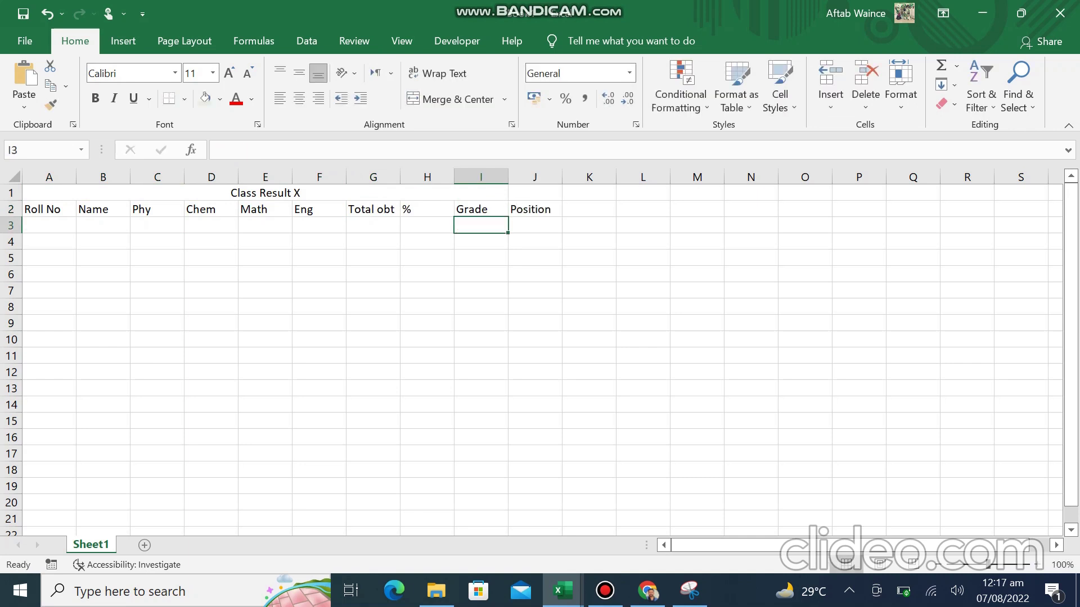
# - Make the header row 2 and the title row 1 bold
pyautogui.click(10, 208)
pyautogui.hotkey('ctrl', 'b')
pyautogui.click(11, 192)
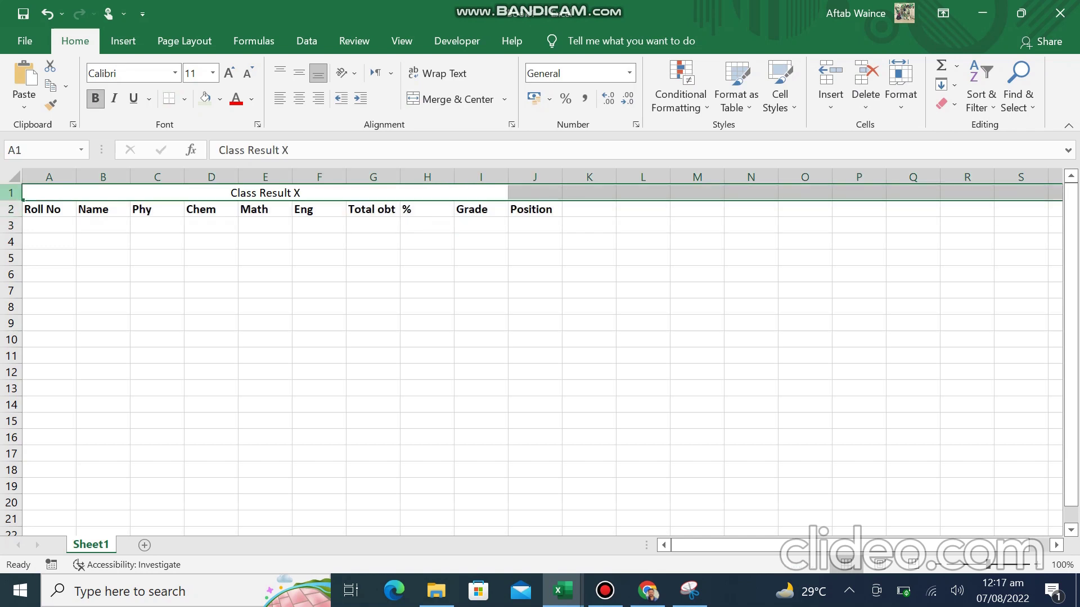
pyautogui.hotkey('ctrl', 'b')
# - Re-merge the Class Result X title so it is centred across A1:J1
pyautogui.click(265, 192)
pyautogui.hotkey('shift', 'Right')
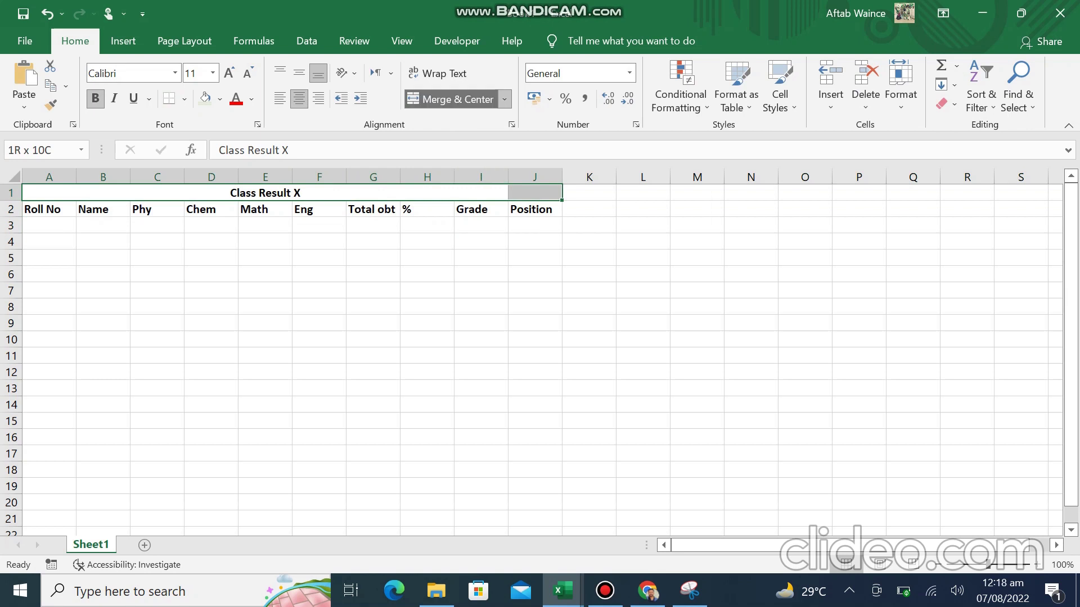
pyautogui.click(450, 99)
pyautogui.click(450, 99)
pyautogui.click(319, 258)
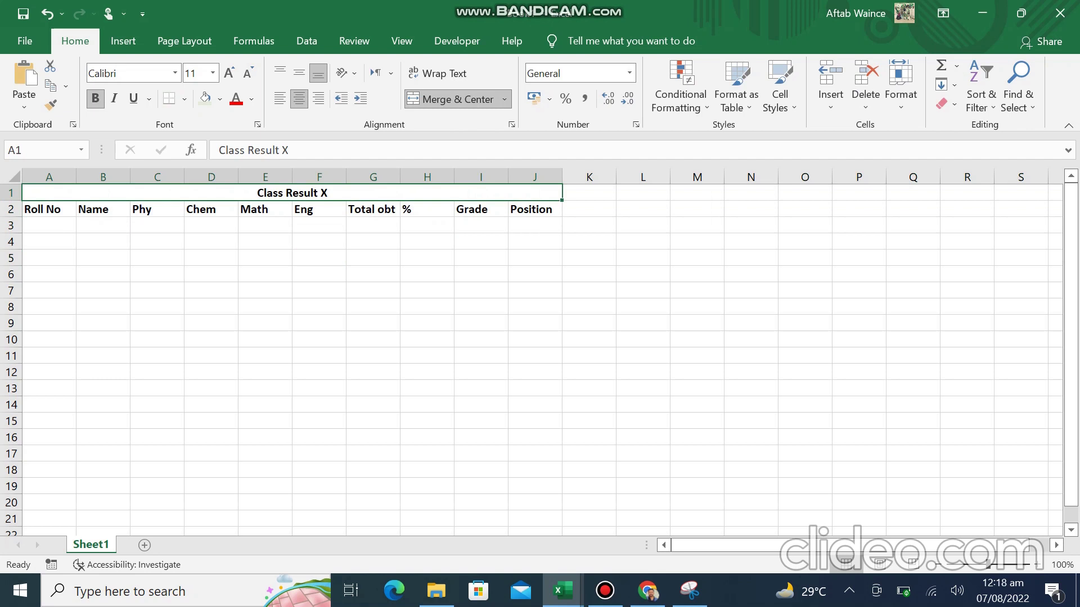
pyautogui.moveTo(34, 193); pyautogui.dragTo(34, 404)
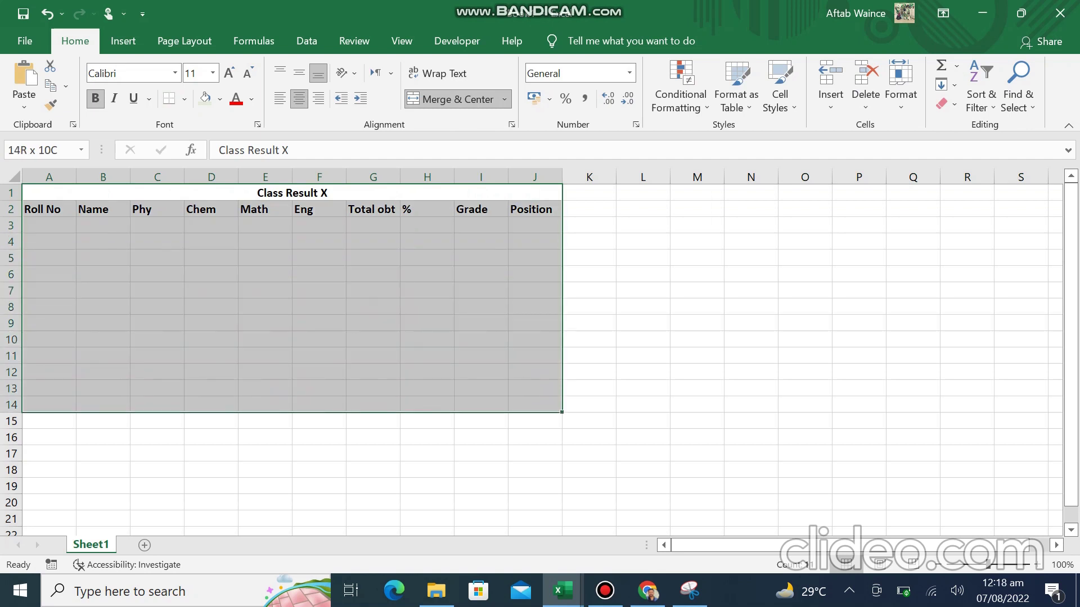
# - Apply All Borders to the table range A1:J14
pyautogui.click(183, 99)
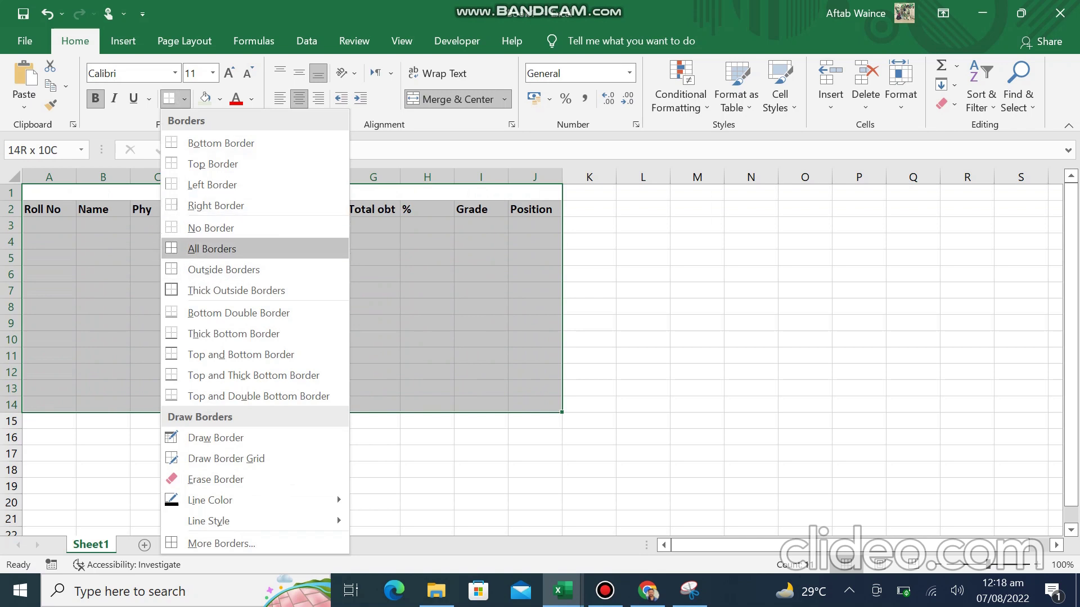
pyautogui.click(212, 249)
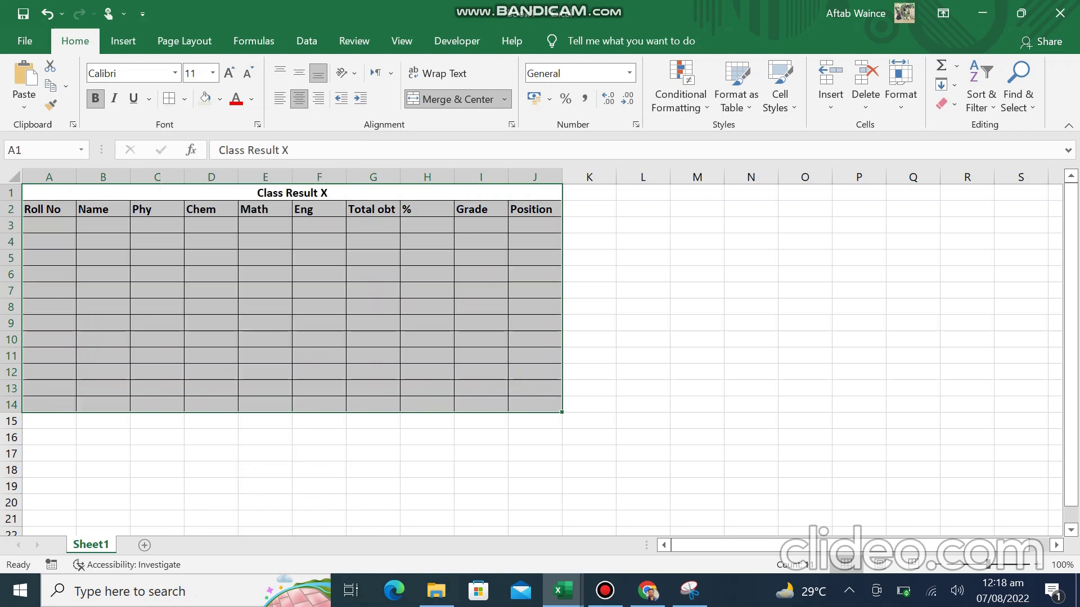
pyautogui.click(265, 258)
pyautogui.click(49, 225)
# - Enter 101 in A3 and fill roll numbers 101 to 112 down to A14
pyautogui.write('101')
pyautogui.press('Return')
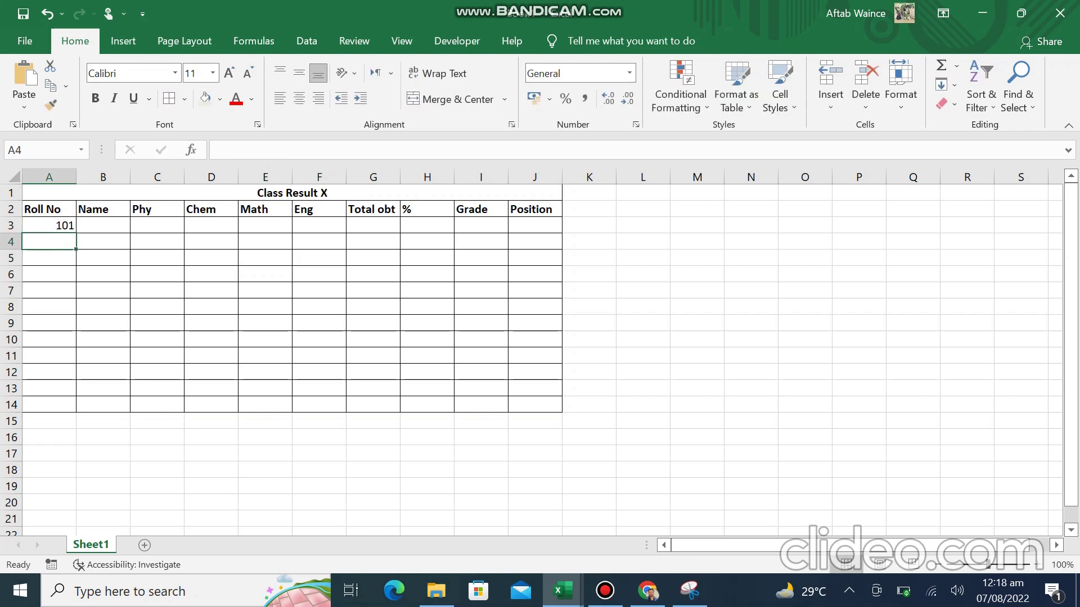
pyautogui.click(49, 225)
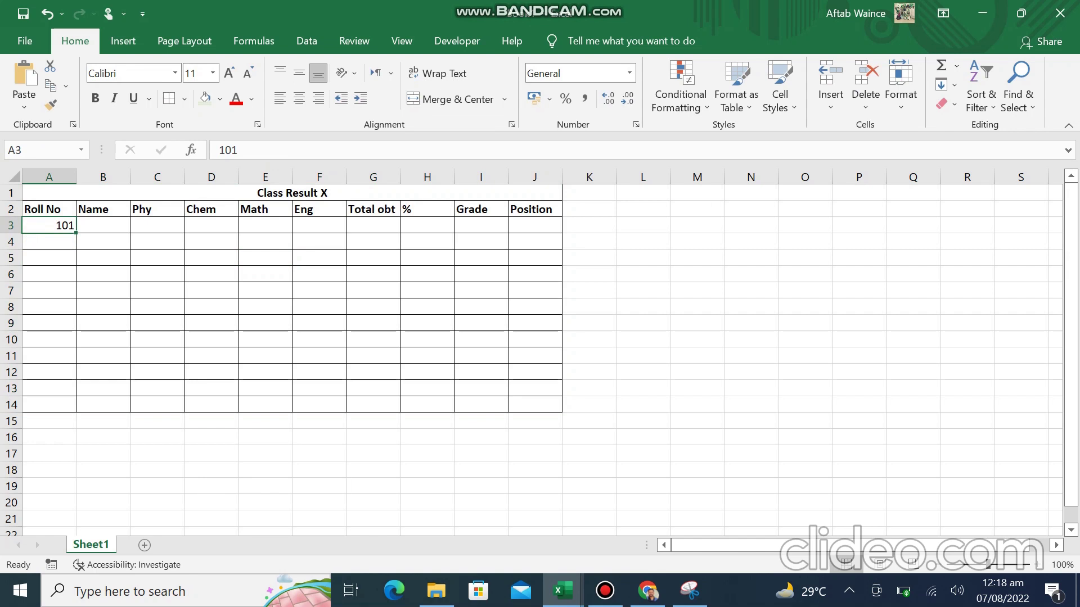
pyautogui.moveTo(76, 232); pyautogui.dragTo(75, 390)
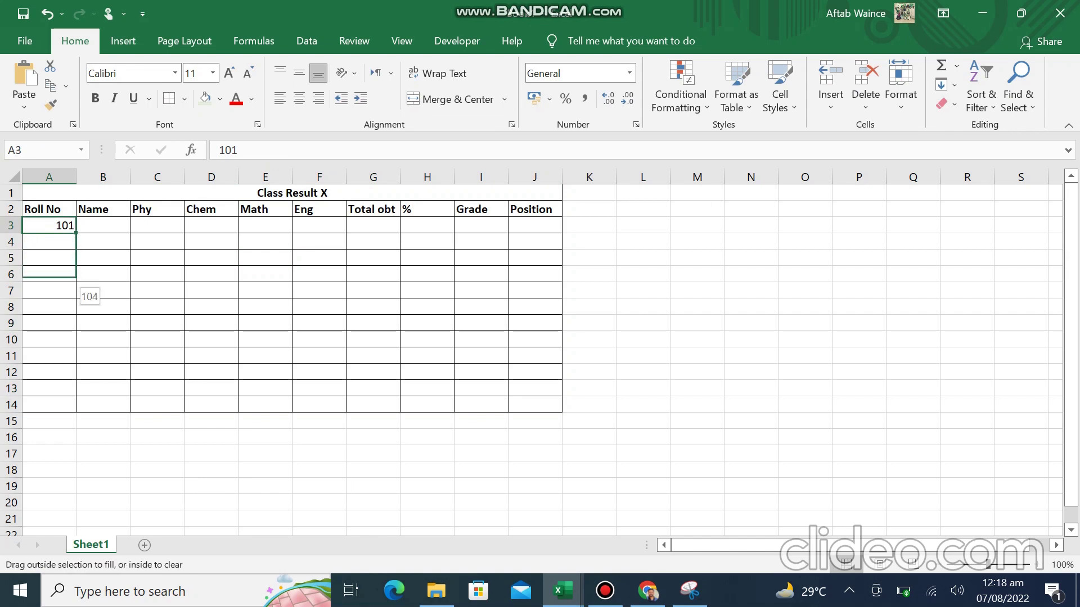
pyautogui.moveTo(75, 390); pyautogui.dragTo(74, 406)
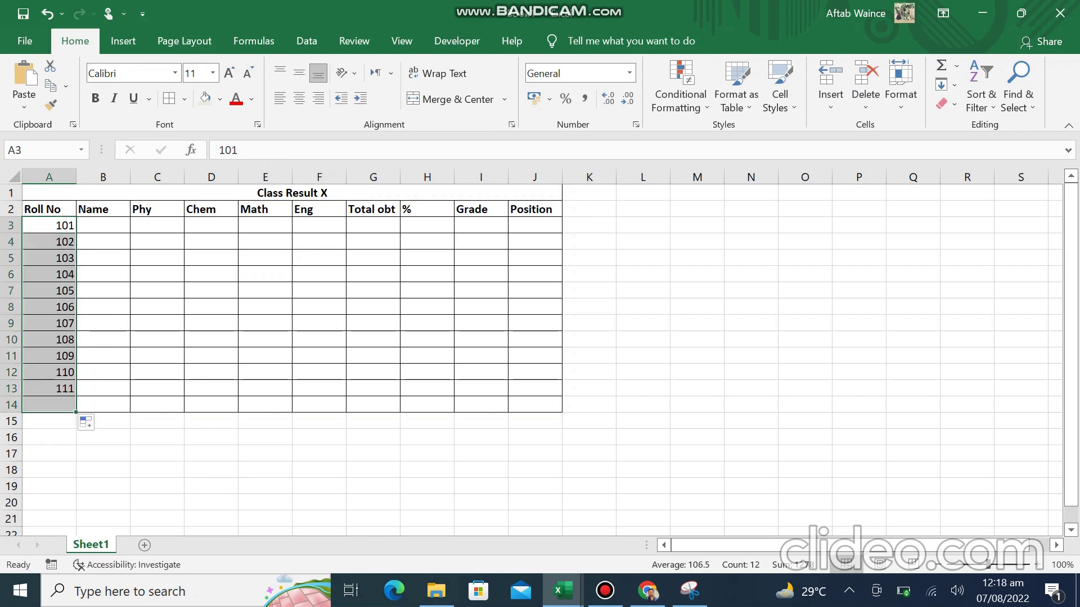
pyautogui.click(103, 225)
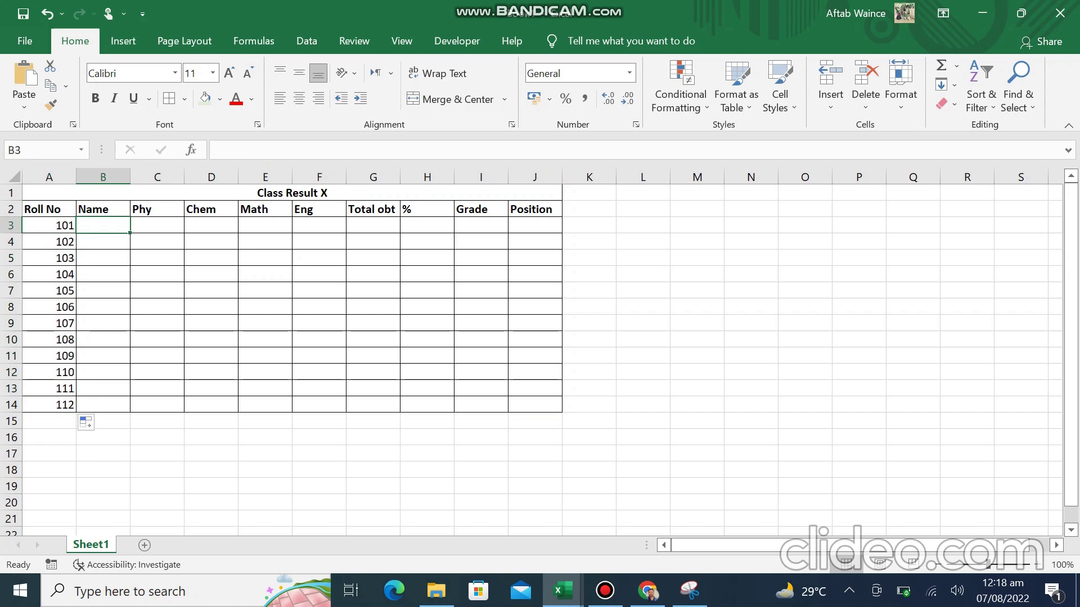
# - Enter the first two student names in B3 and B4
pyautogui.write('A')
pyautogui.press('BackSpace')
pyautogui.write('smith')
pyautogui.press('Return')
pyautogui.write('eken')
pyautogui.press('BackSpace')
pyautogui.press('BackSpace')
pyautogui.press('BackSpace')
pyautogui.write('len')
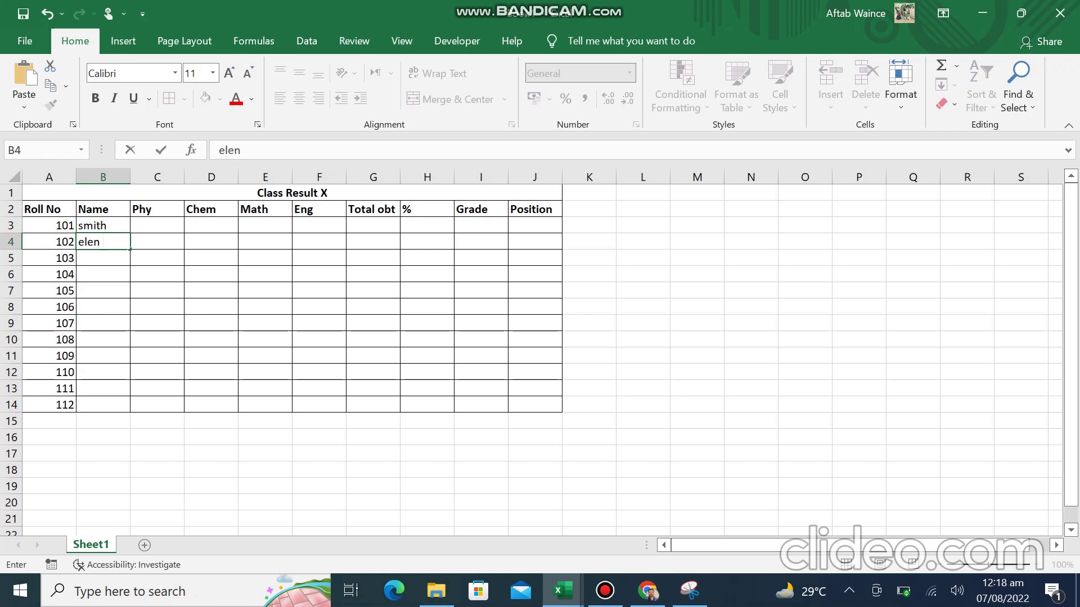
pyautogui.press('Return')
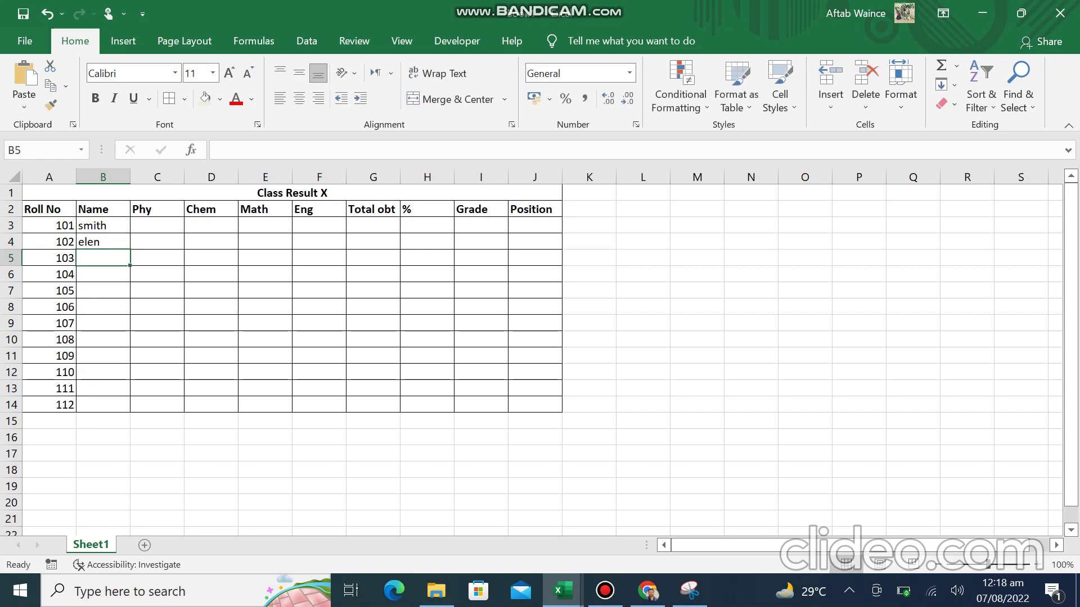
# - Enter the third and fourth student names in B5 and B6, dismissing the battery warning
pyautogui.write('obraham')
pyautogui.press('BackSpace')
pyautogui.press('BackSpace')
pyautogui.press('BackSpace')
pyautogui.press('BackSpace')
pyautogui.press('BackSpace')
pyautogui.press('BackSpace')
pyautogui.press('BackSpace')
pyautogui.write('ibraham')
pyautogui.press('Return')
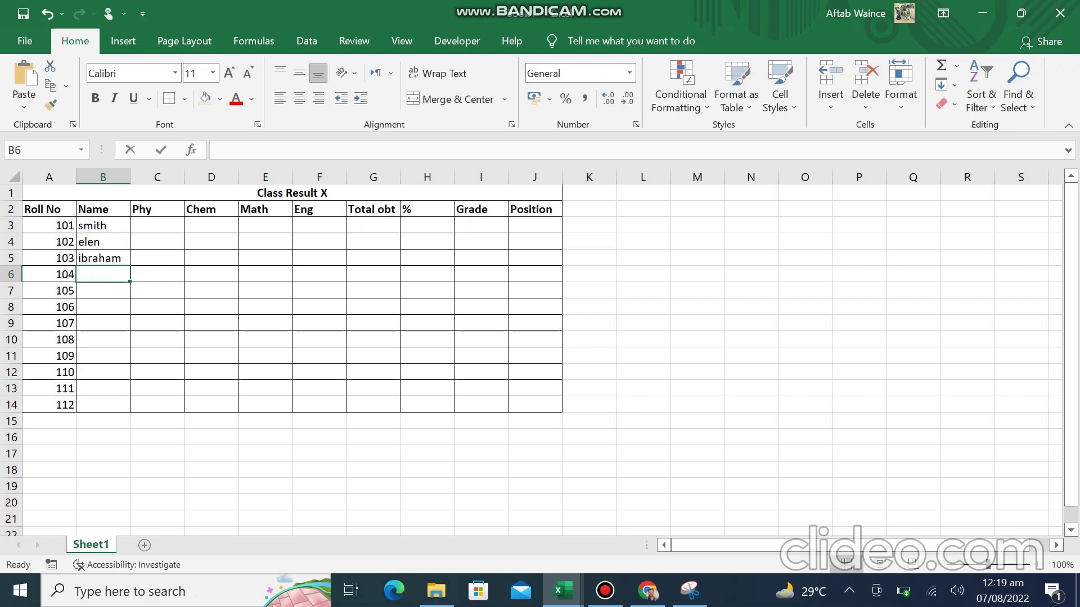
pyautogui.write('ali')
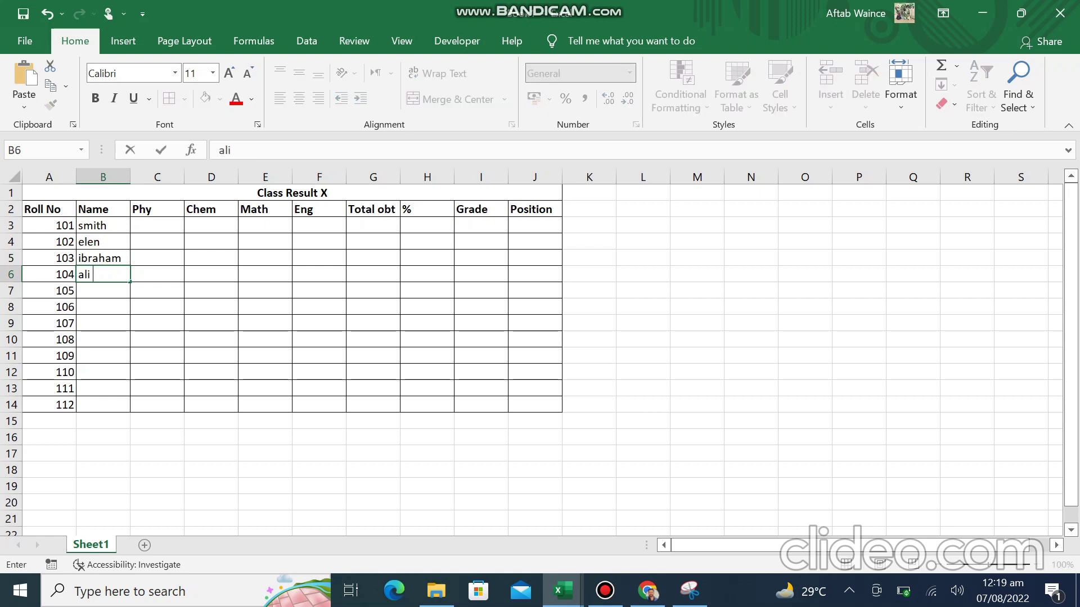
pyautogui.press('Return')
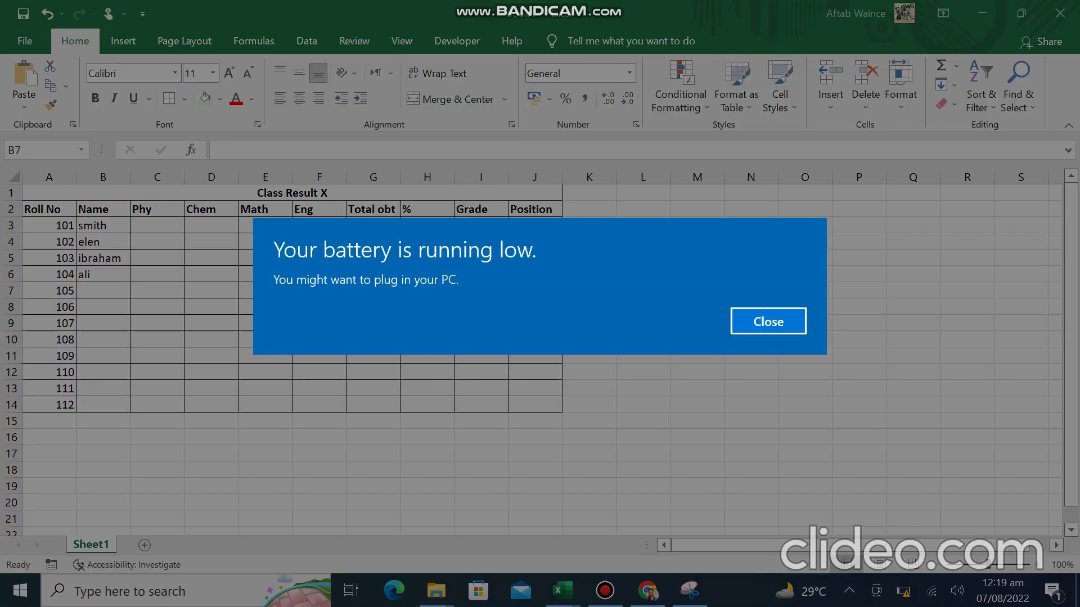
pyautogui.press('Return')
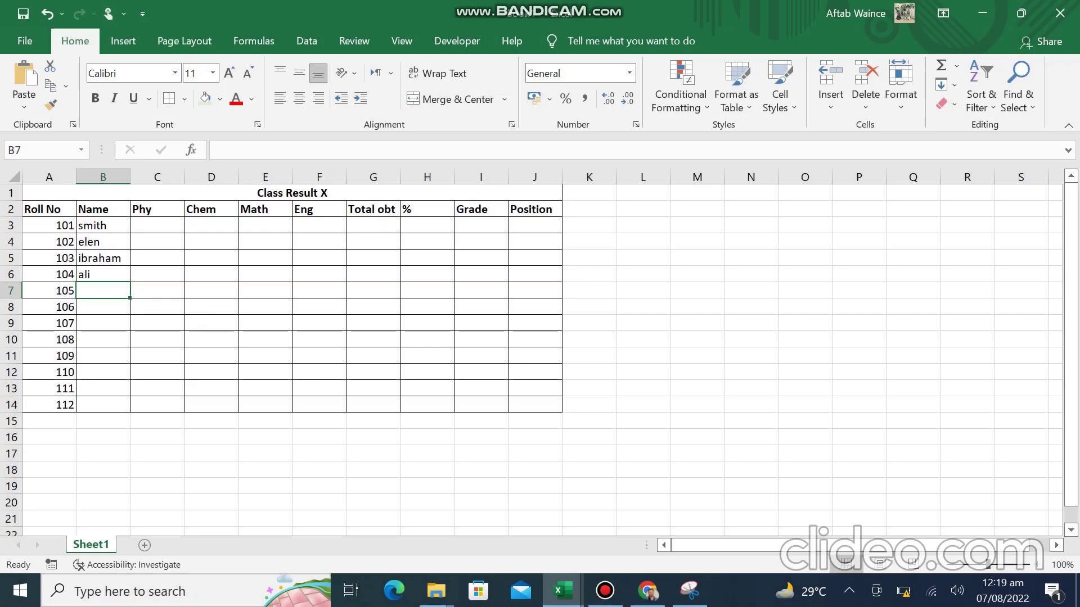
pyautogui.click(157, 225)
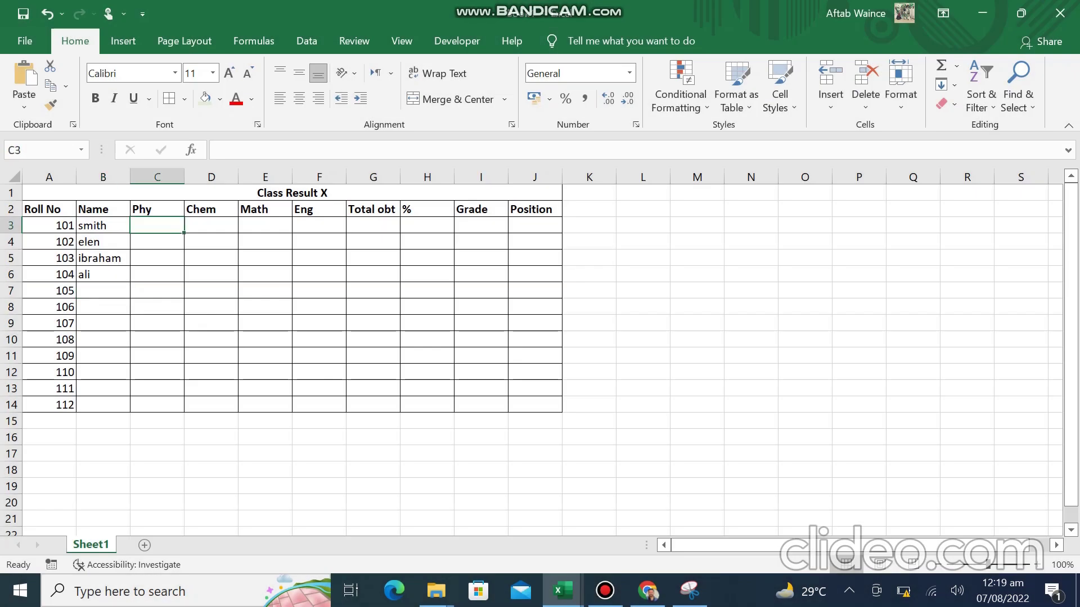
# - Begin a =sum( formula in G3 for the first student's total
pyautogui.click(427, 225)
pyautogui.click(373, 225)
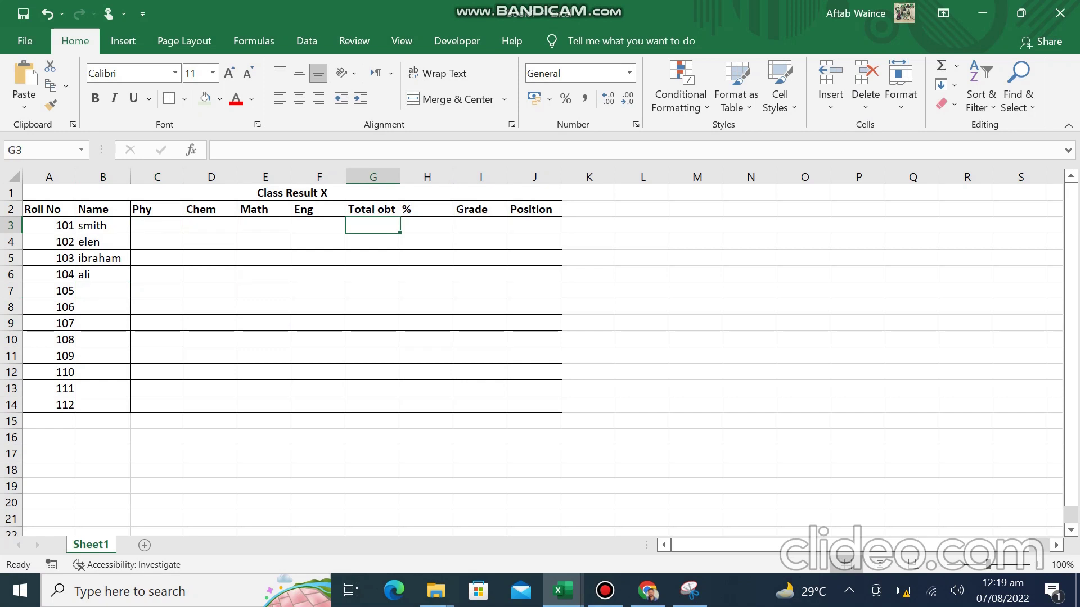
pyautogui.write('=sum(')
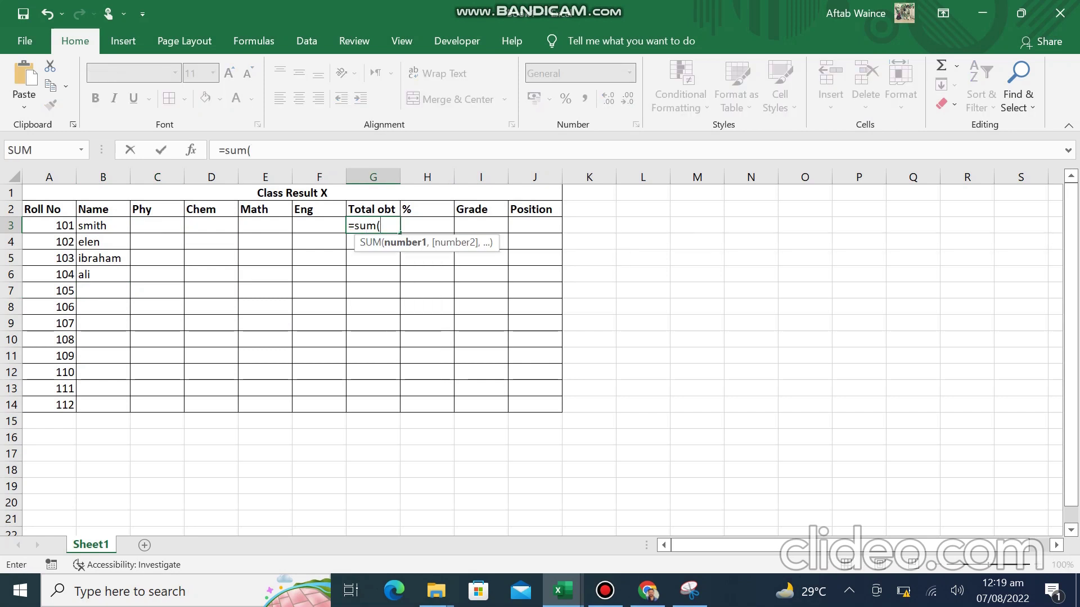
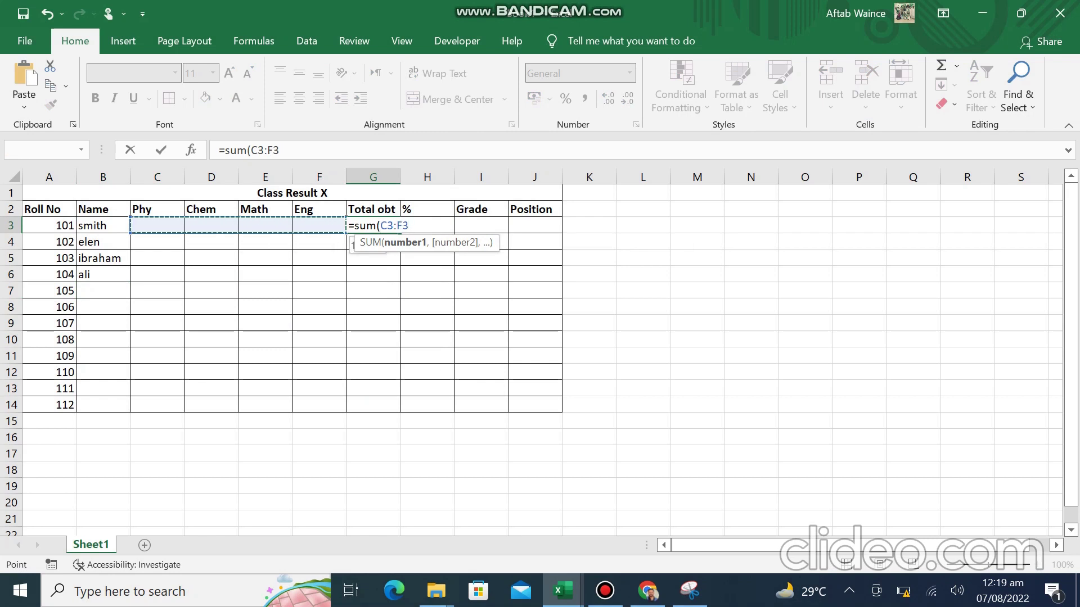
# - Close and commit =SUM(C3:F3) in Total obt cell G3, which shows 0 for the empty marks
pyautogui.write(')')
pyautogui.press('Return')
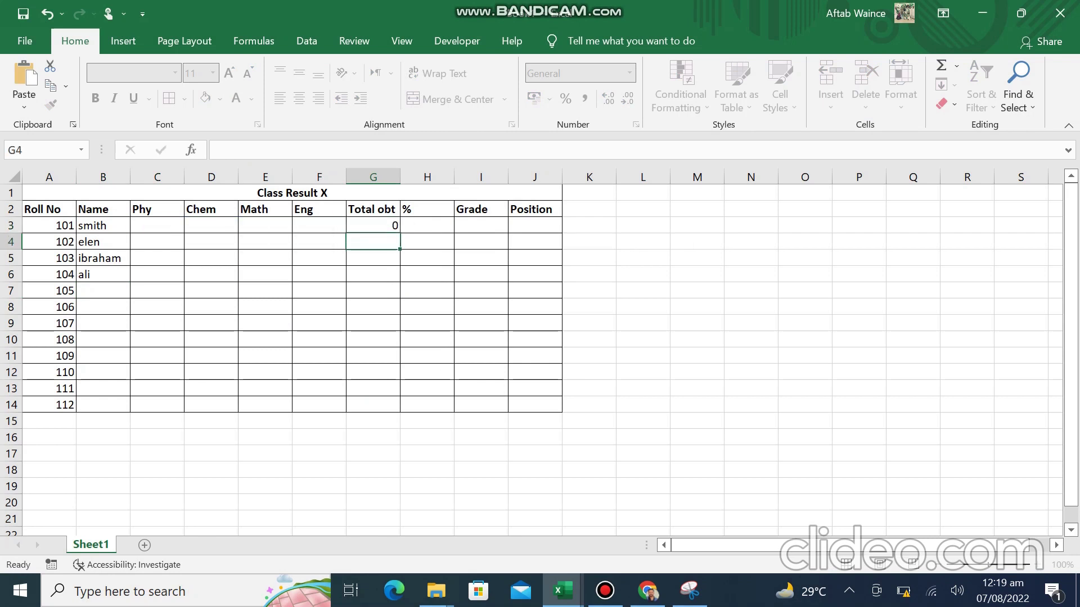
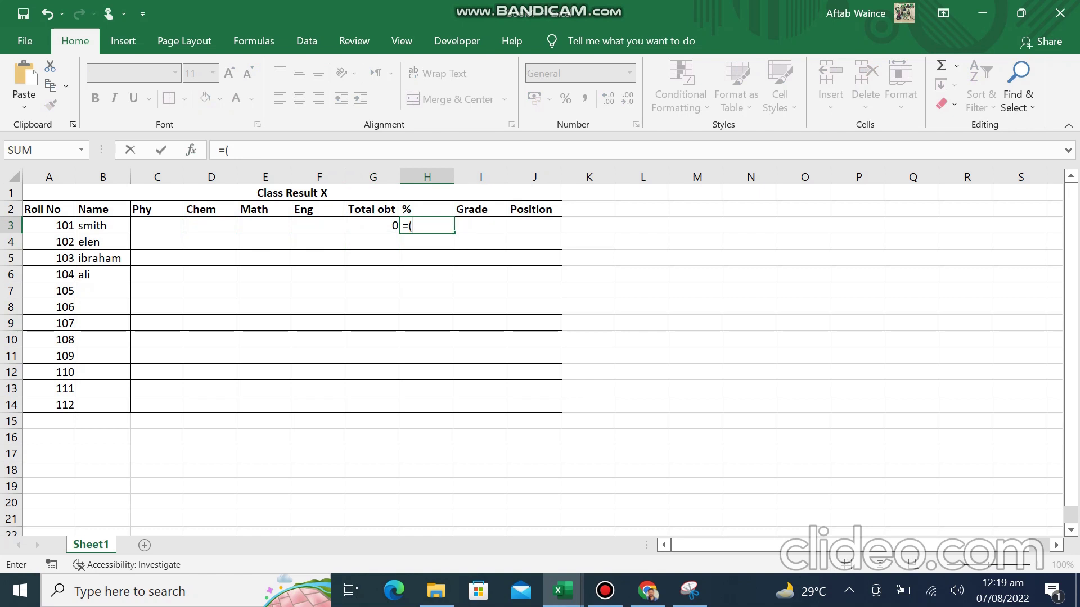
# - Complete the percentage formula =(G3/400)*100 in H3
pyautogui.press('Left')
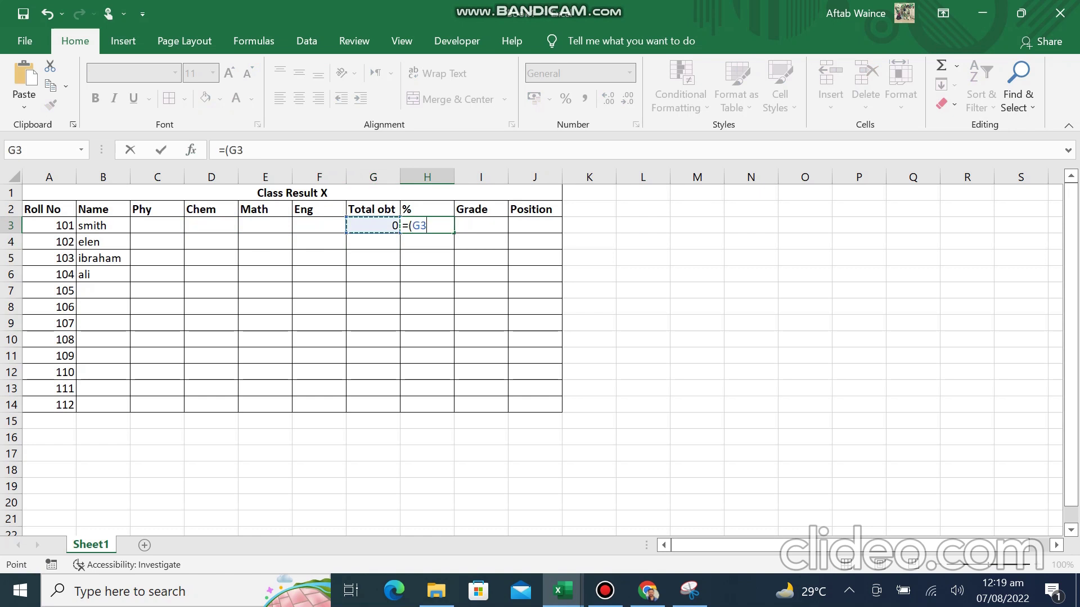
pyautogui.write('/')
pyautogui.write('400)*100')
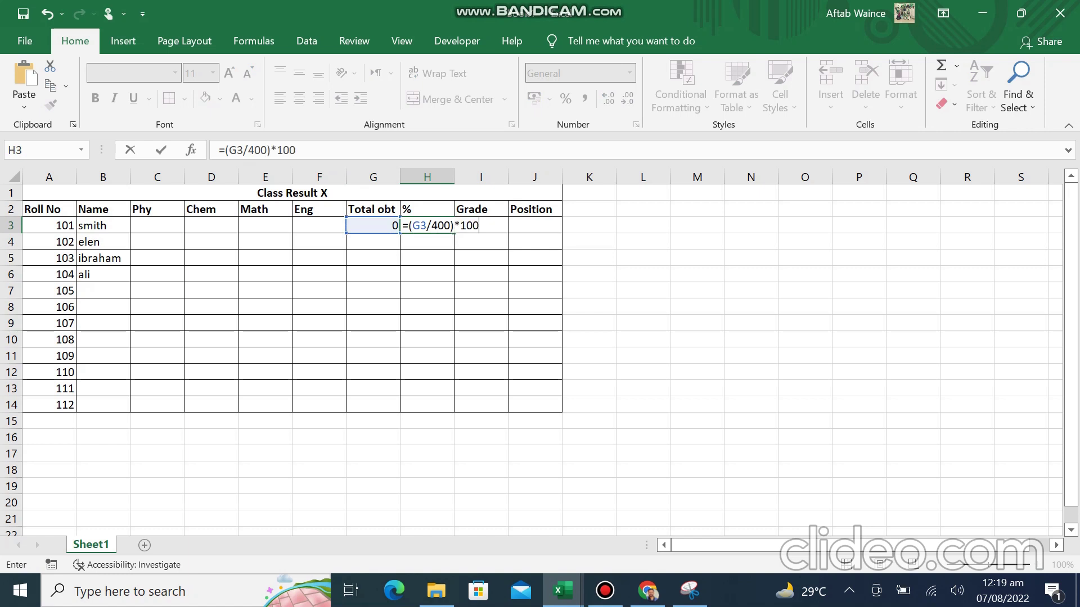
pyautogui.press('Return')
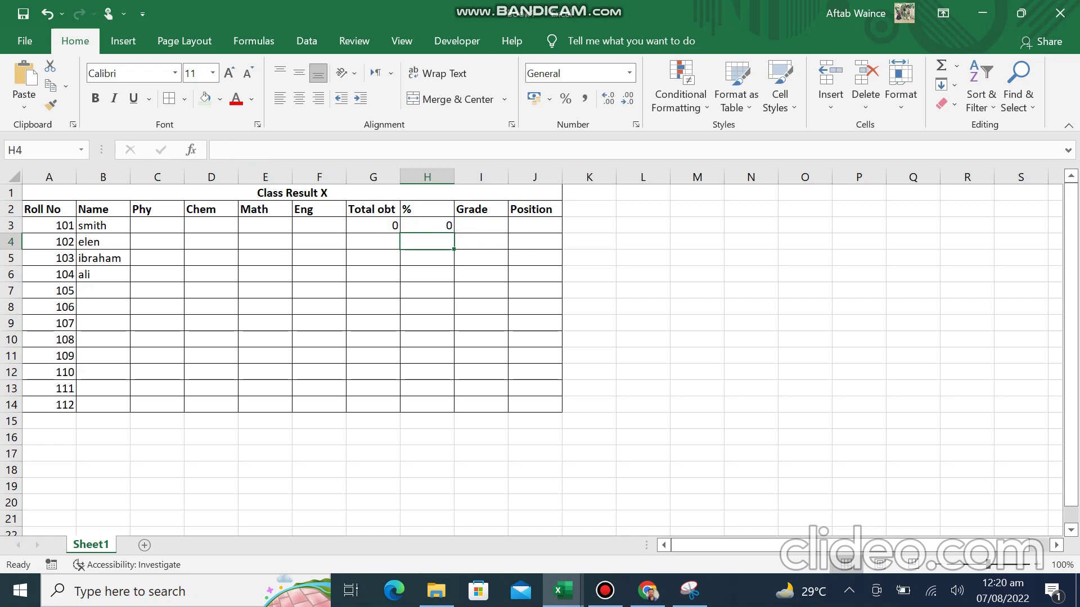
# - Copy the Total obt formula from G3 and the percentage formula from H3 down to row 14
pyautogui.click(373, 225)
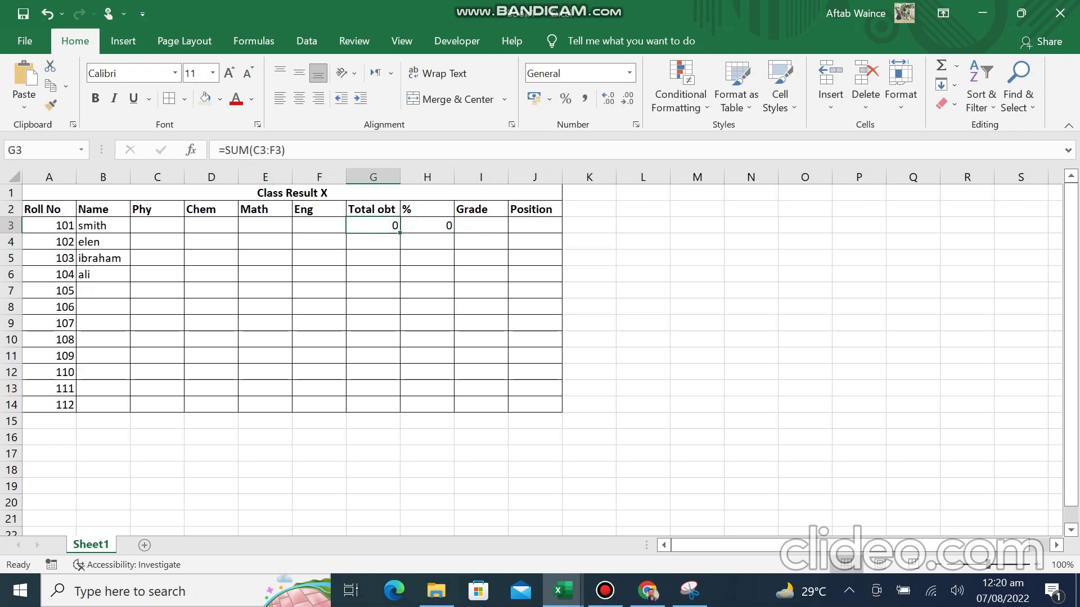
pyautogui.moveTo(400, 232); pyautogui.dragTo(397, 360)
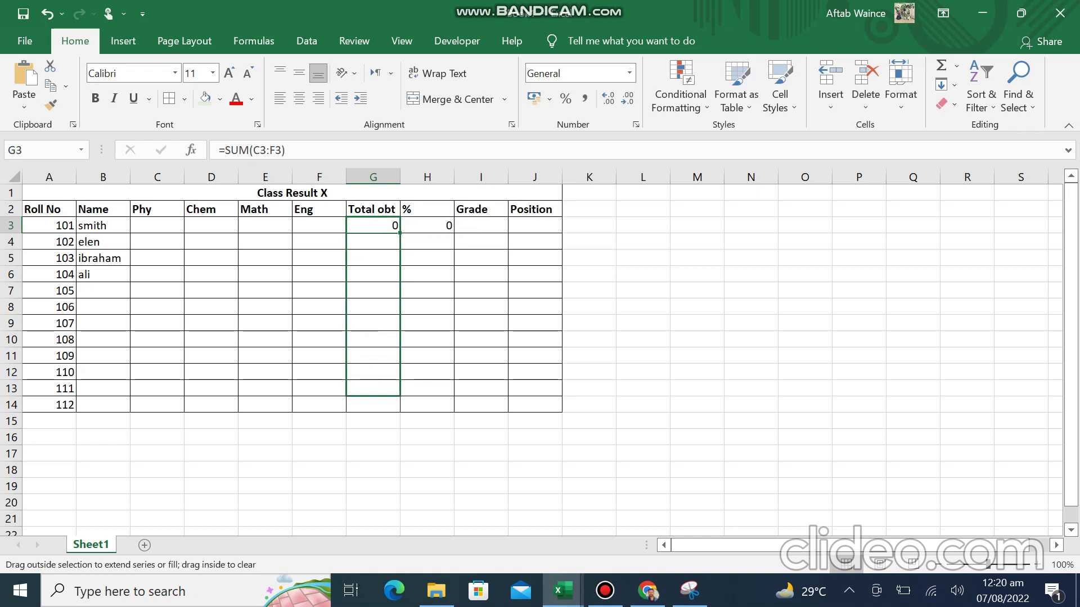
pyautogui.moveTo(399, 378); pyautogui.dragTo(398, 408)
pyautogui.click(427, 225)
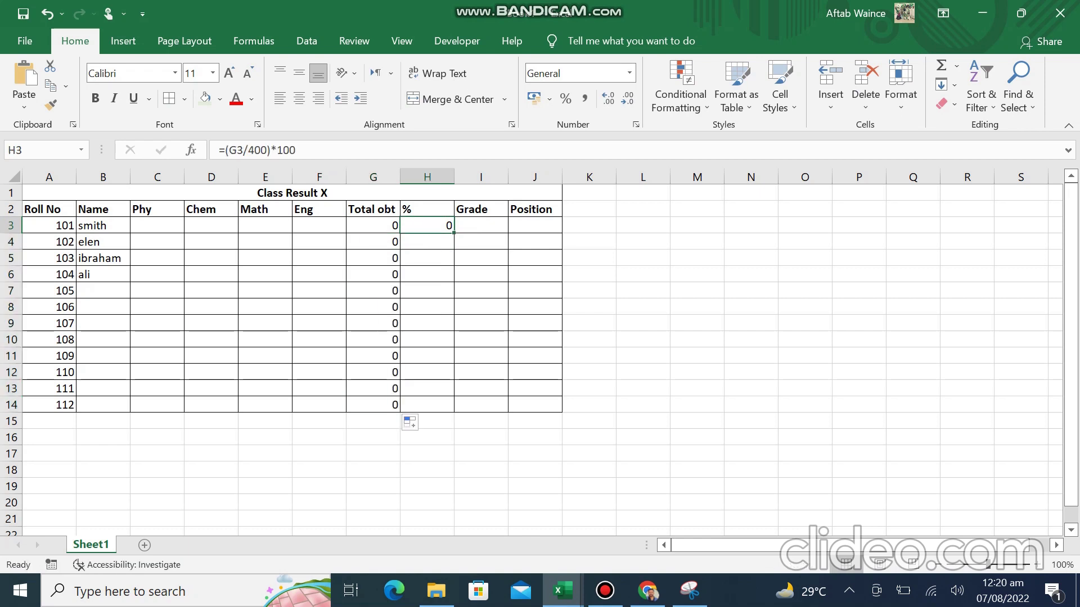
pyautogui.moveTo(454, 233); pyautogui.dragTo(454, 411)
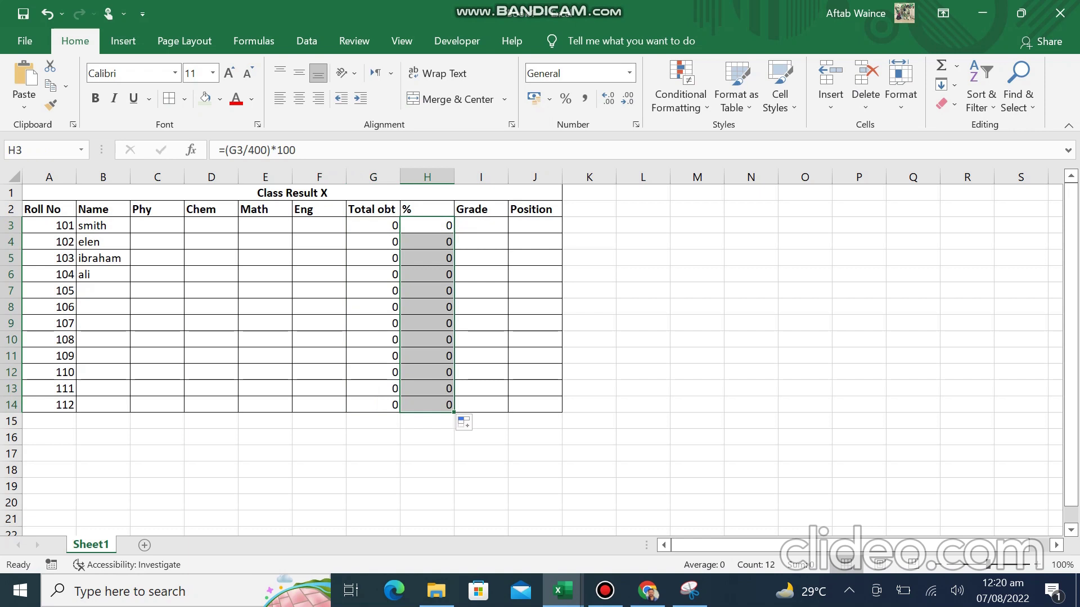
pyautogui.click(481, 225)
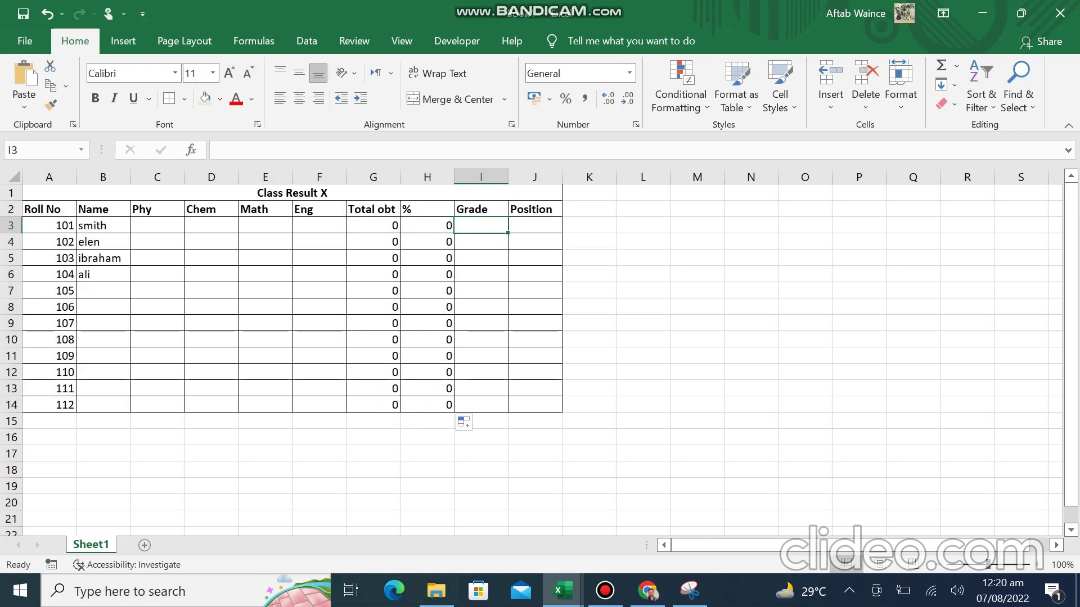
# - Enter the nested IF grade formula in I3: A above 80, B above 70, C above 60, D above 50, else F
pyautogui.write('=if')
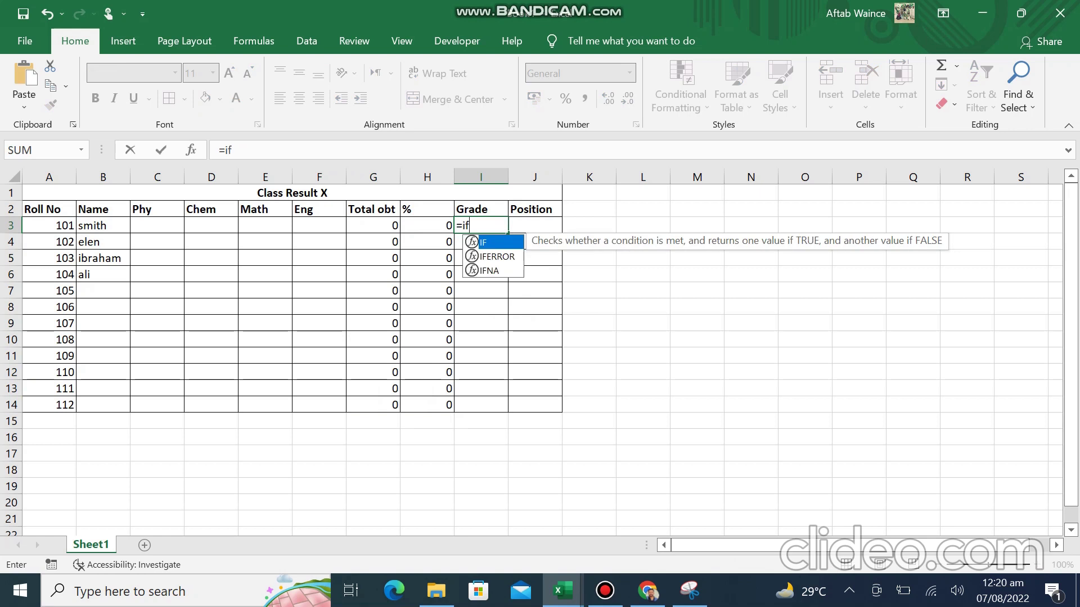
pyautogui.write('(')
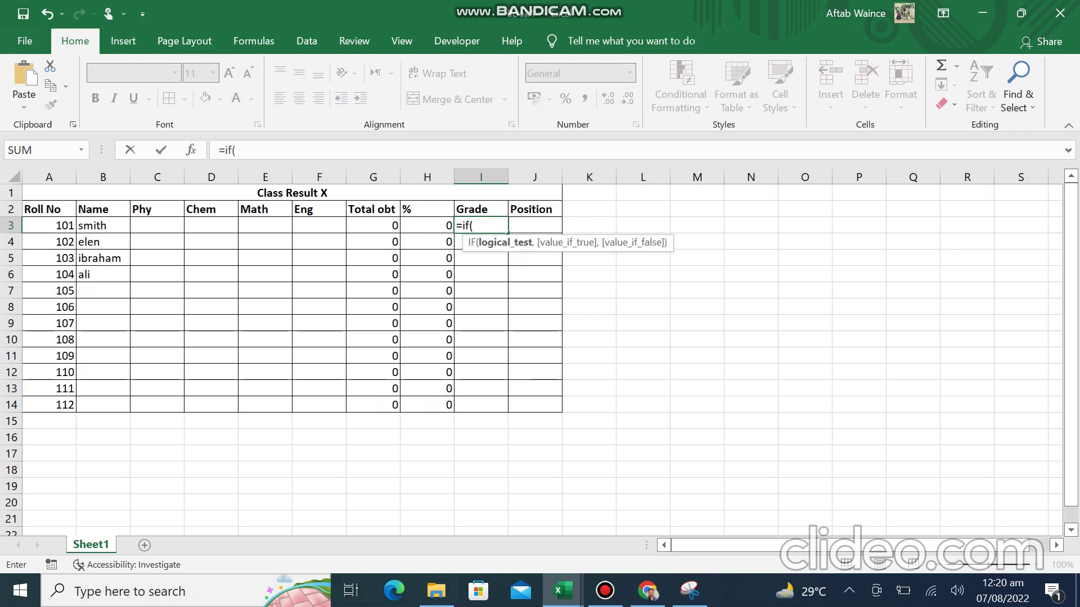
pyautogui.click(427, 225)
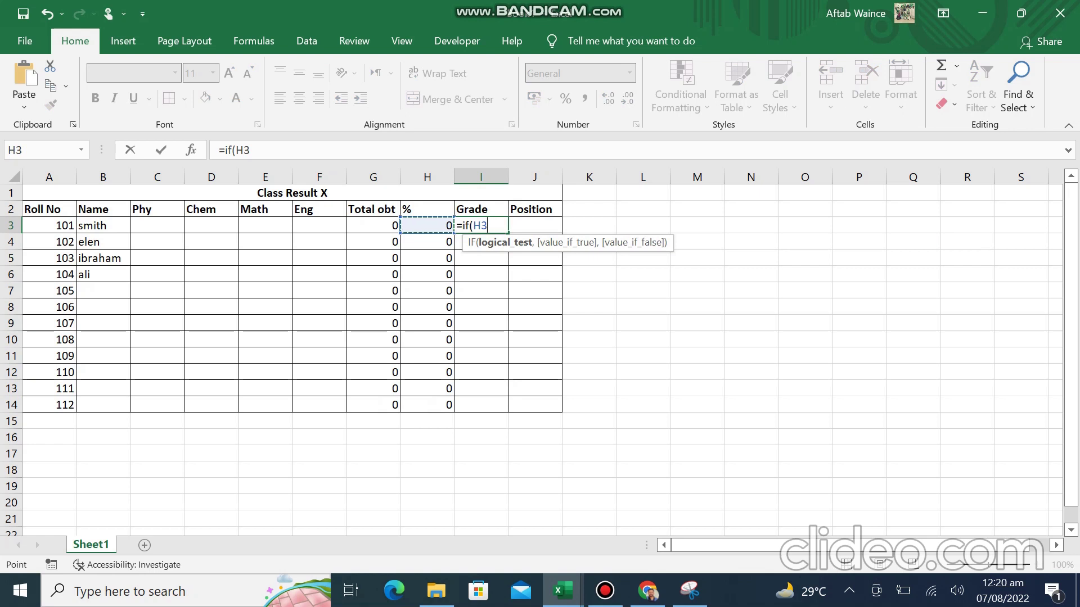
pyautogui.write('>80,"')
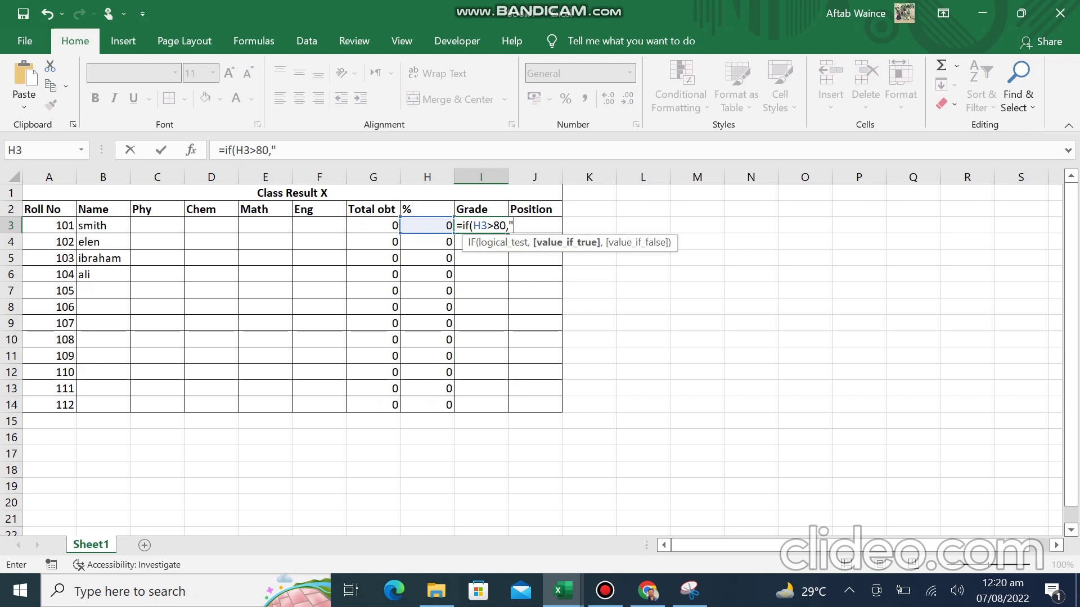
pyautogui.write('A",')
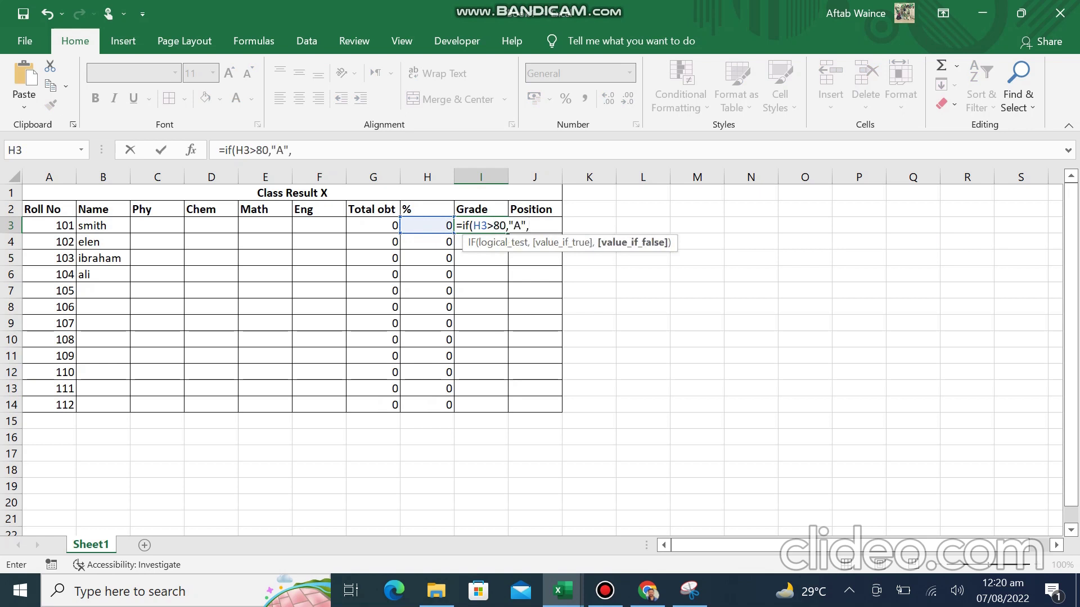
pyautogui.write('if(')
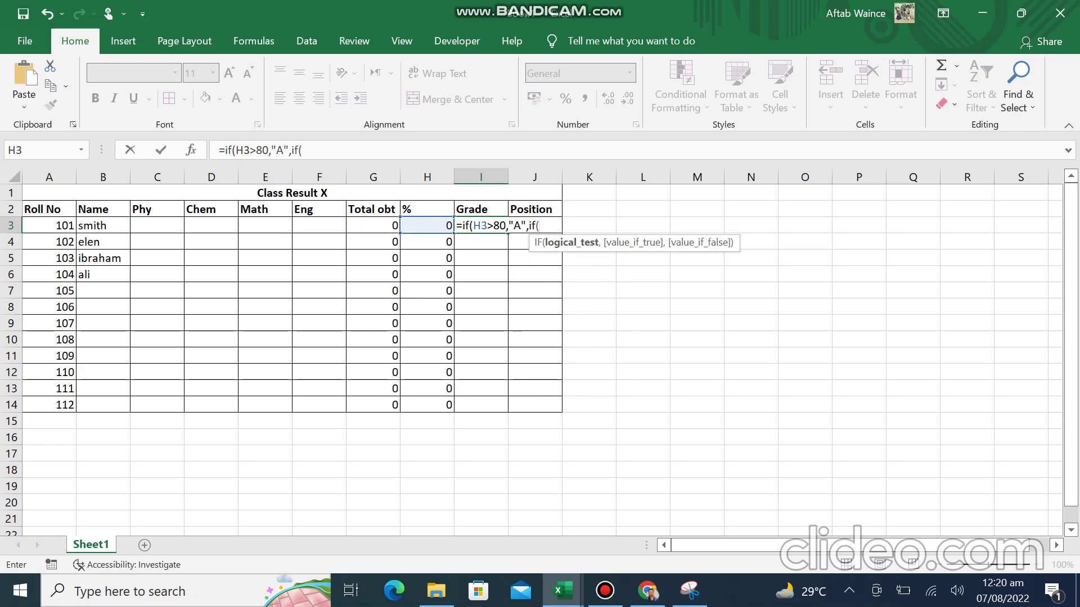
pyautogui.press('Left')
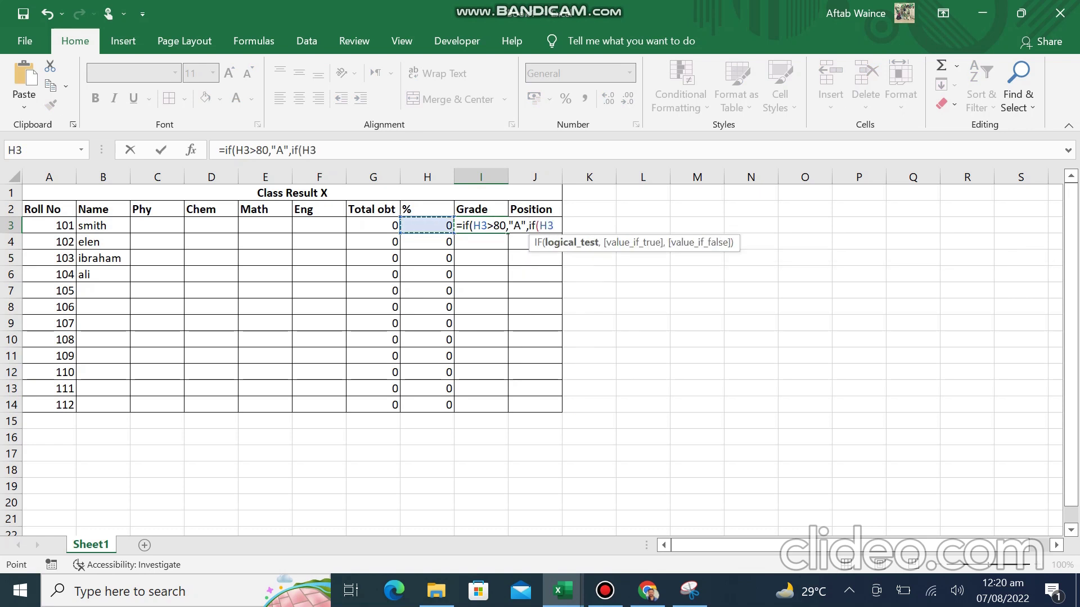
pyautogui.write('>')
pyautogui.write('70')
pyautogui.write(',')
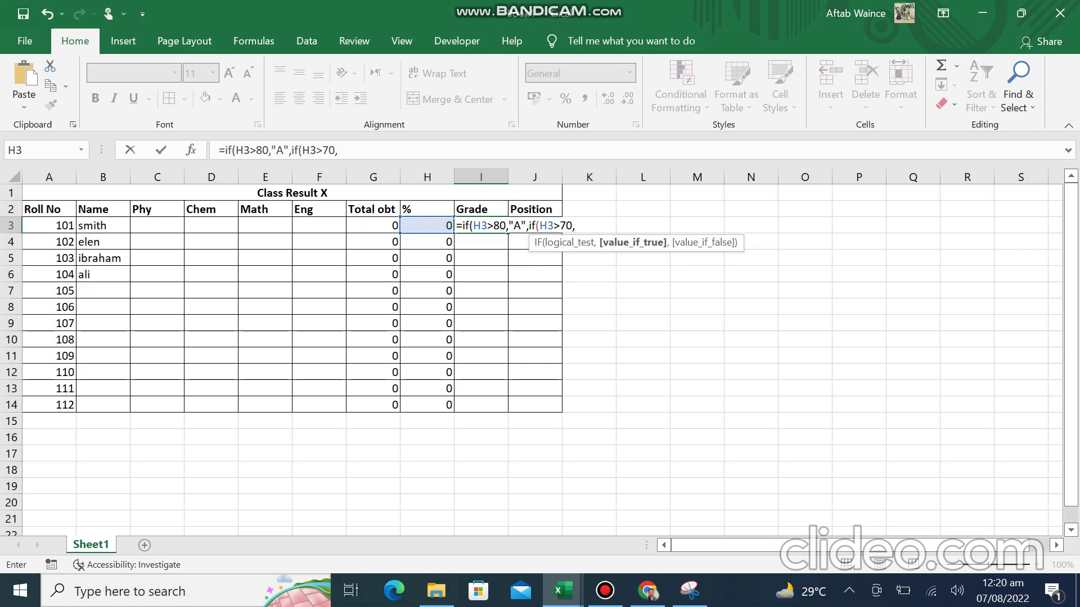
pyautogui.write('"B"')
pyautogui.write(',')
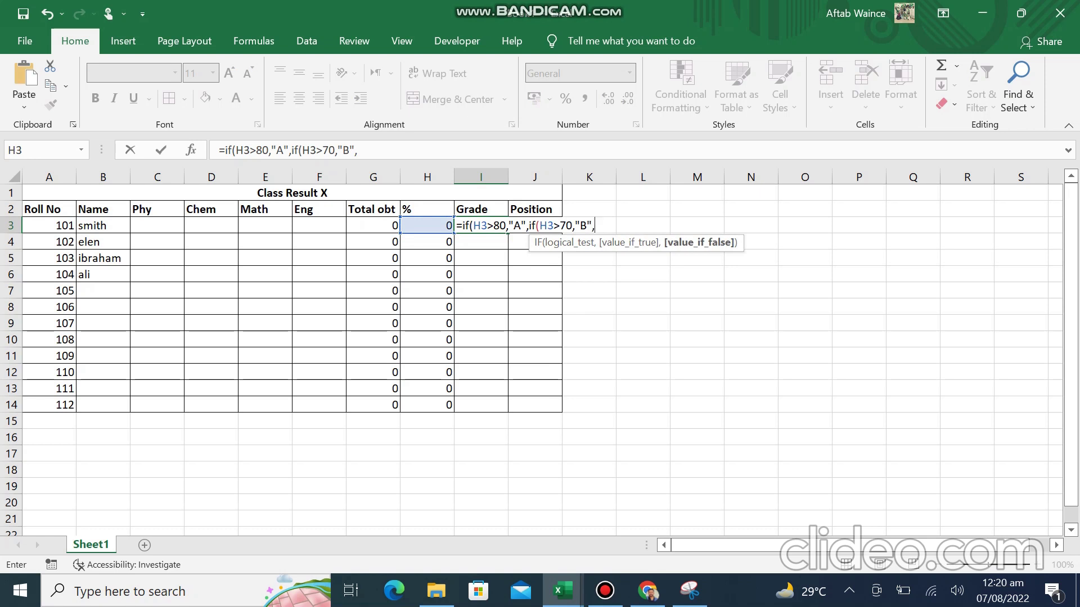
pyautogui.write('if(')
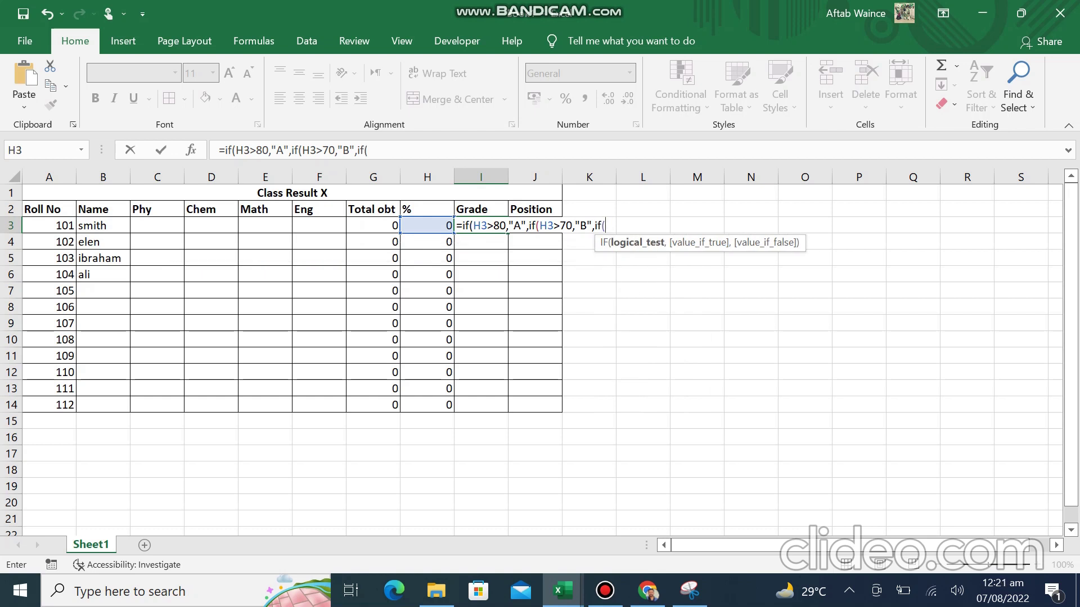
pyautogui.write('h3>')
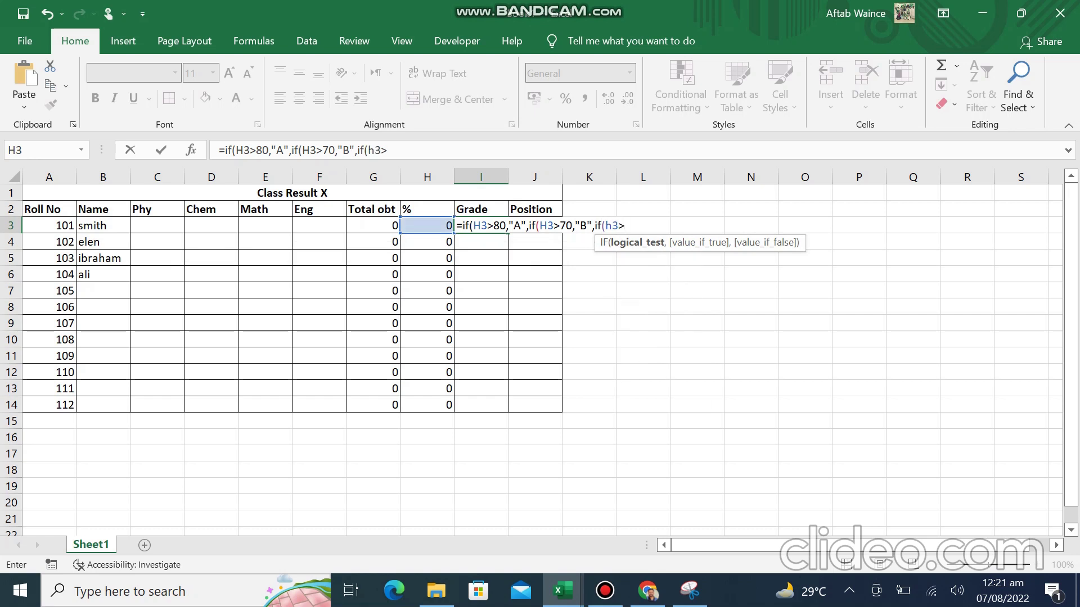
pyautogui.write('60')
pyautogui.write(',"')
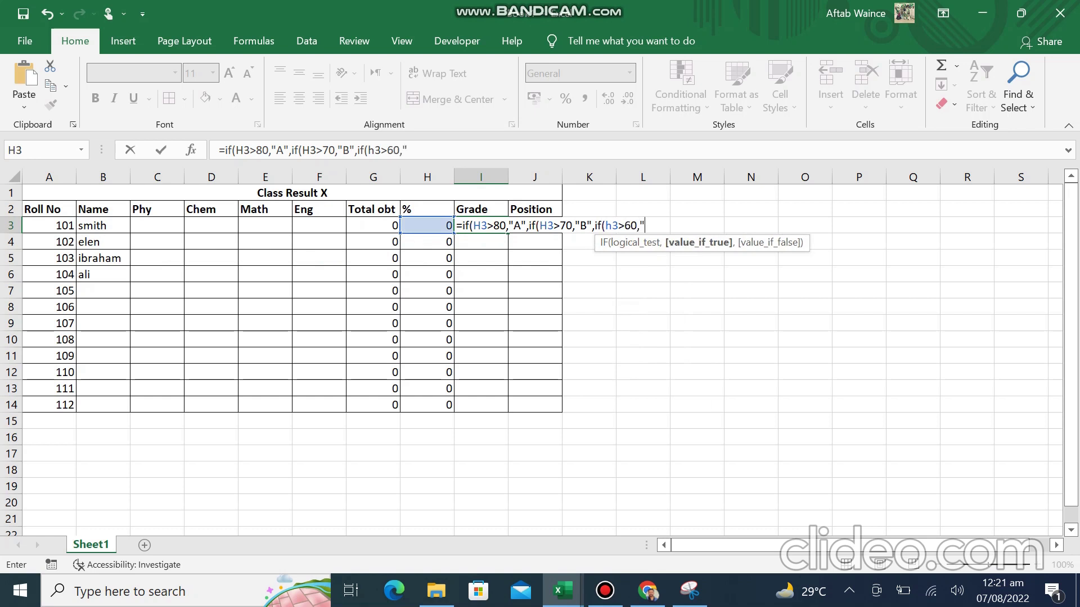
pyautogui.write('C"')
pyautogui.write(',if(')
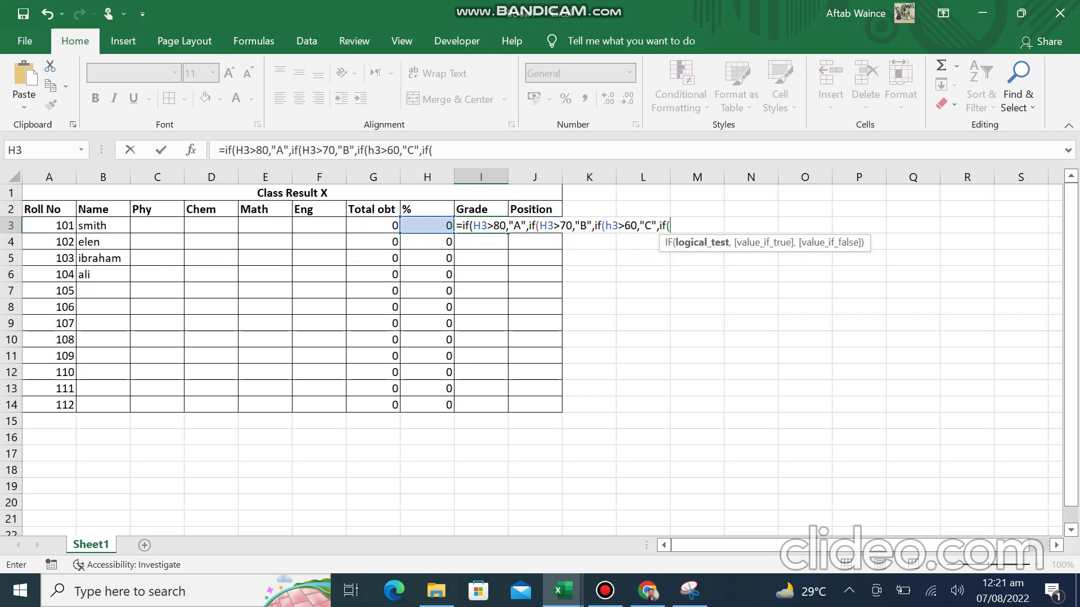
pyautogui.write('h3>50,"d')
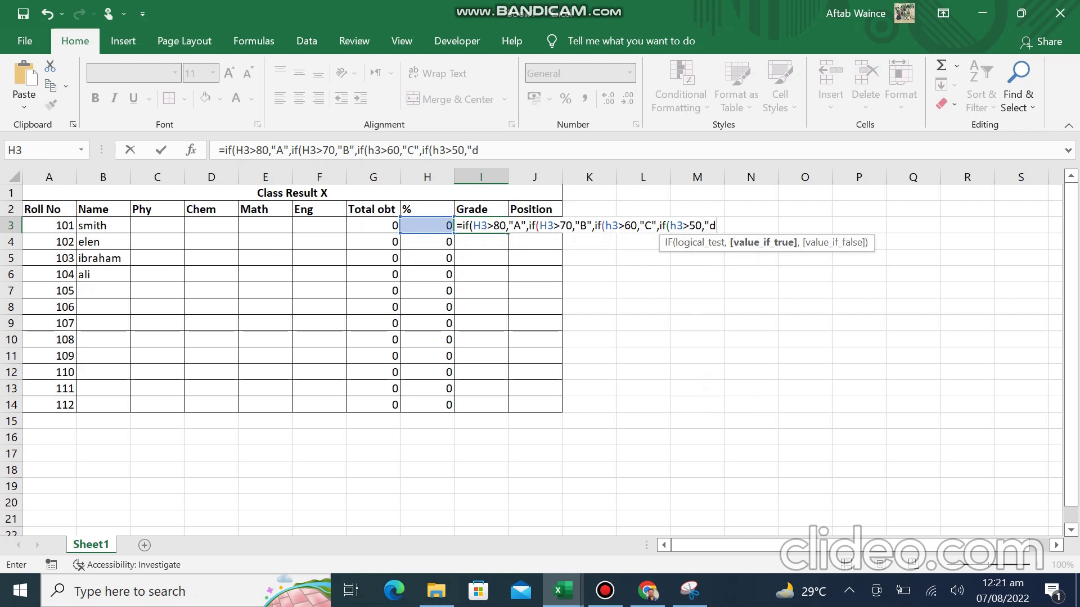
pyautogui.press('BackSpace')
pyautogui.write('D"')
pyautogui.write(',"F"')
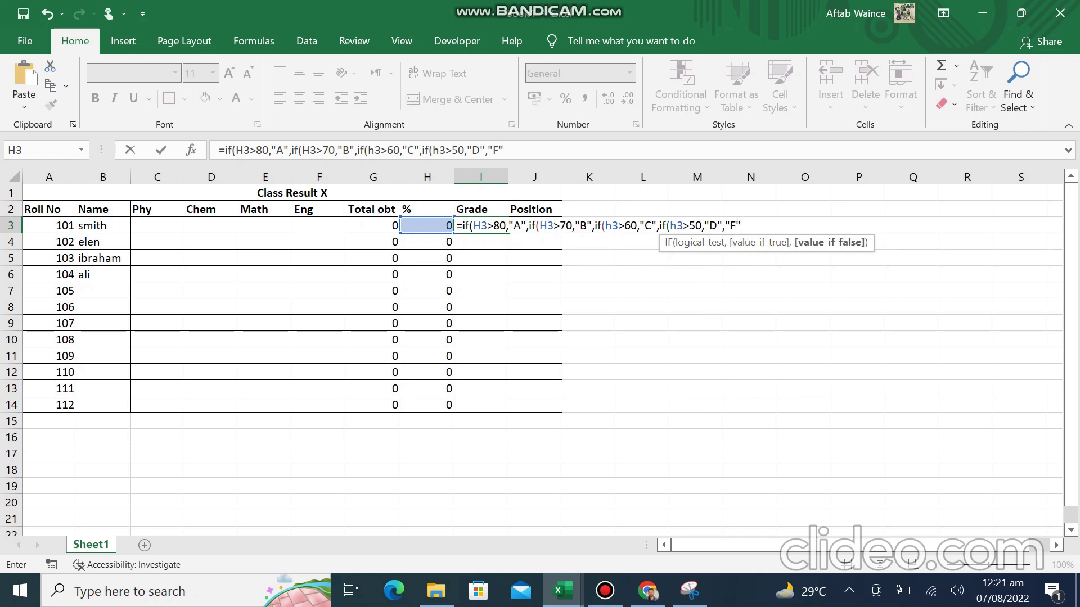
pyautogui.write('))))')
pyautogui.press('Return')
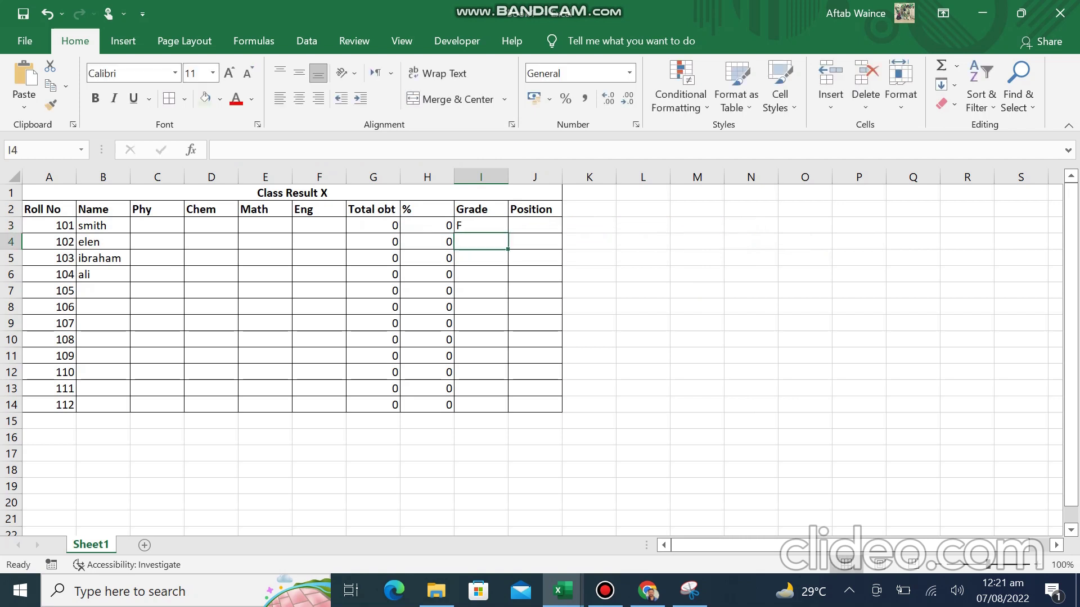
# - Copy the grade formula from I3 down to I14
pyautogui.click(481, 225)
pyautogui.moveTo(507, 233); pyautogui.dragTo(508, 411)
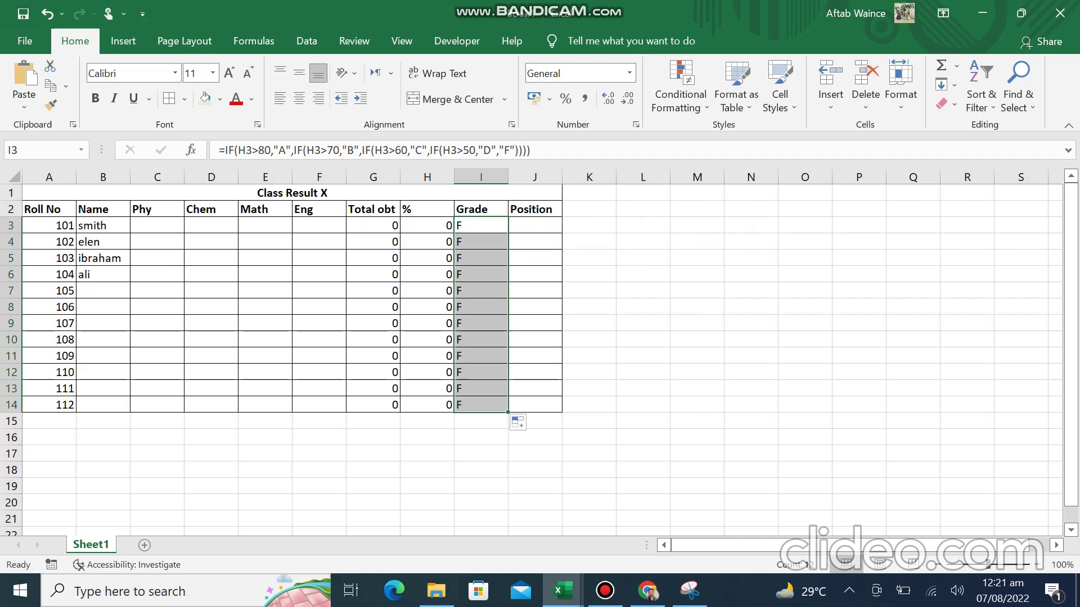
pyautogui.click(535, 225)
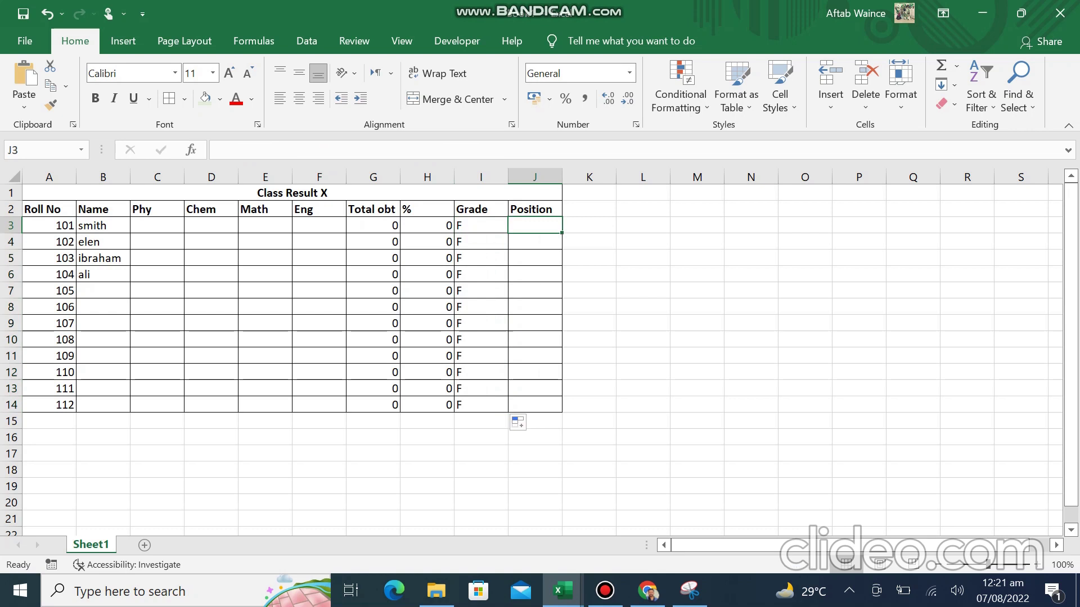
# - Enter =RANK(H3,$H$3:$H$14) in J3 to rank the first student by percentage
pyautogui.write('=')
pyautogui.write('A')
pyautogui.press('BackSpace')
pyautogui.write('Rank(')
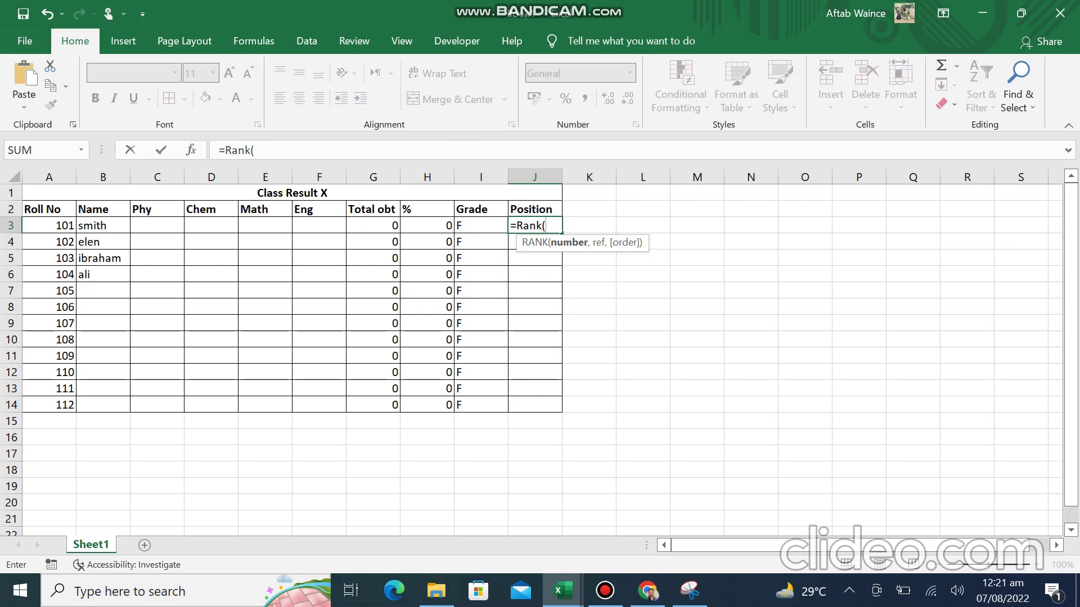
pyautogui.click(427, 225)
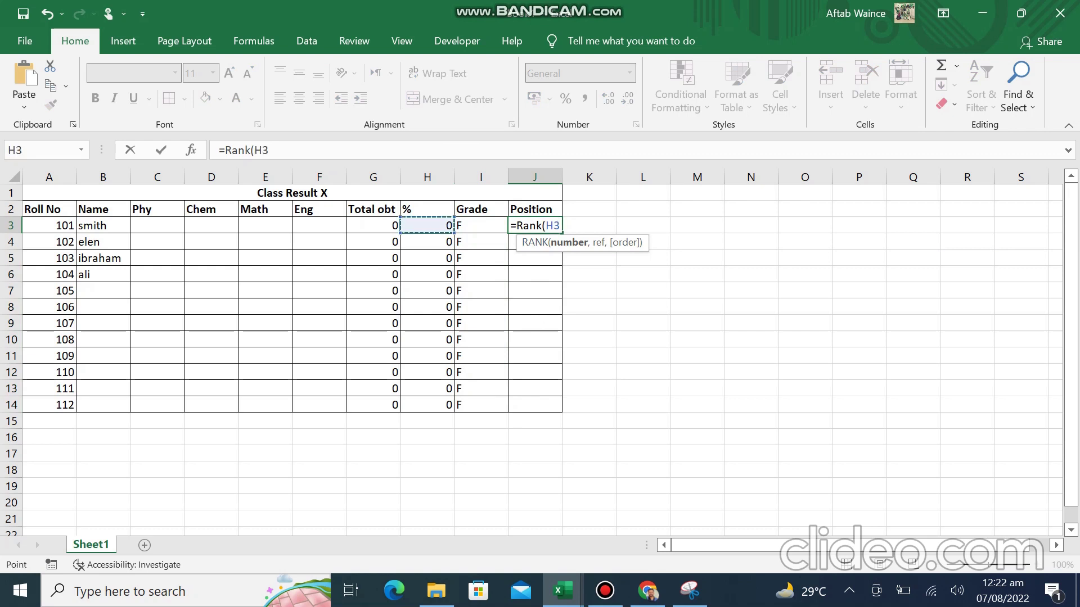
pyautogui.write(',')
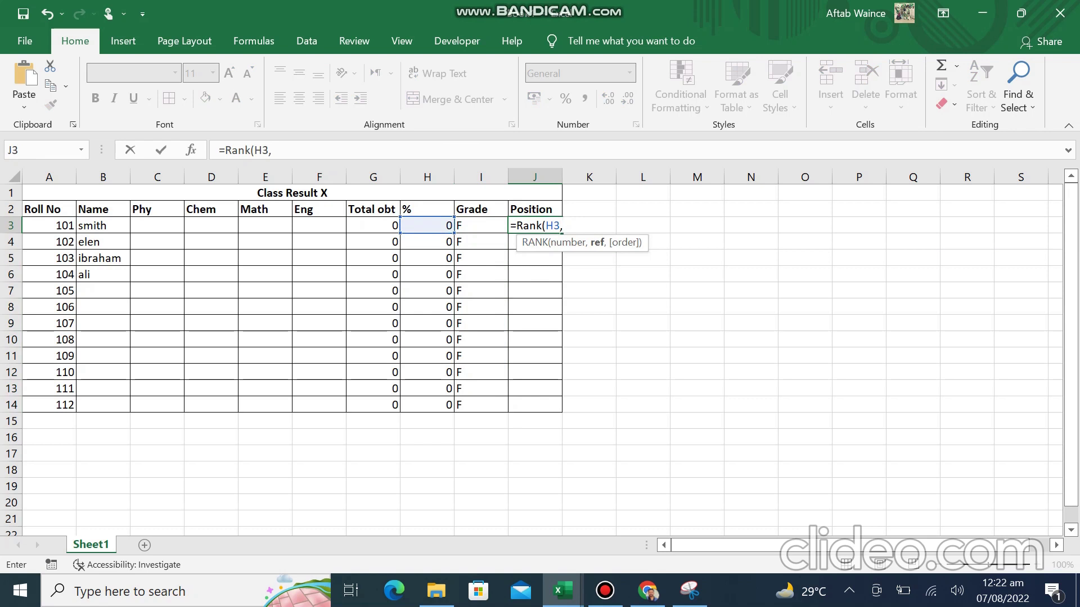
pyautogui.write('$h$')
pyautogui.write('3:$h')
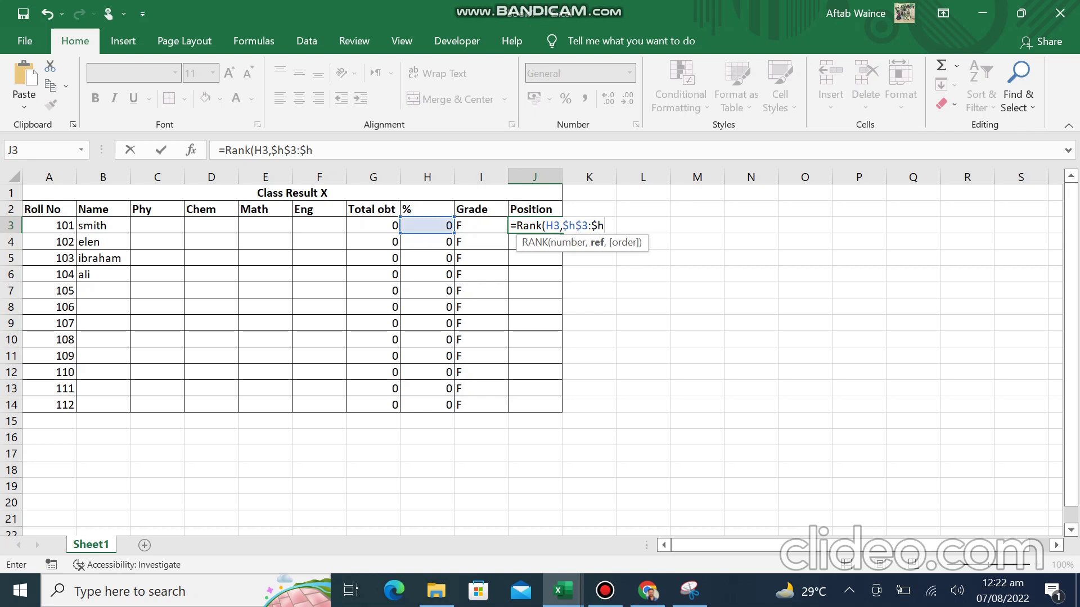
pyautogui.write('$')
pyautogui.write('14')
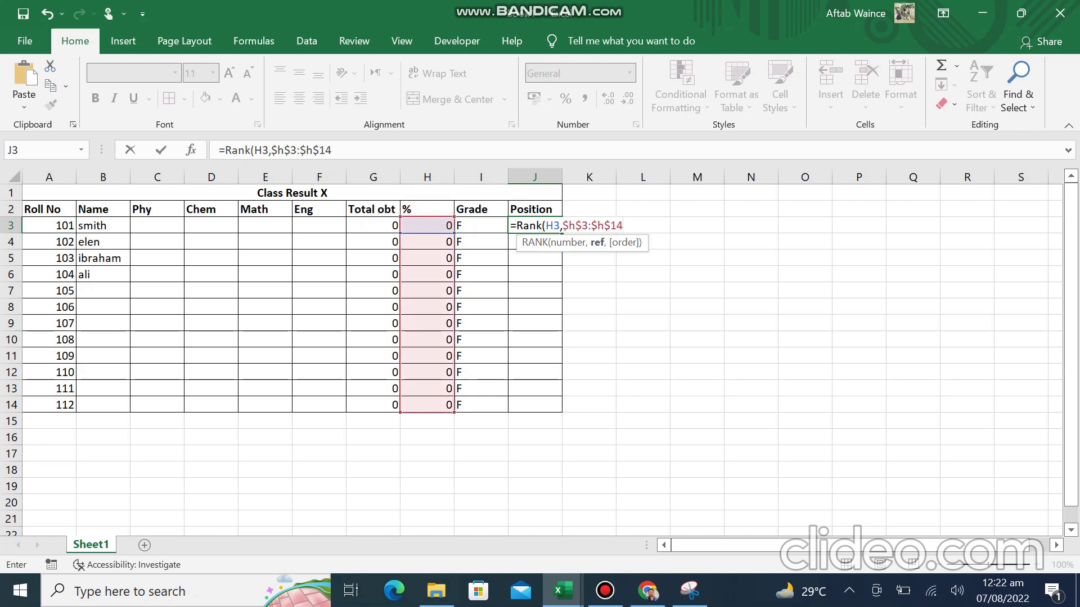
pyautogui.write(')')
pyautogui.press('Return')
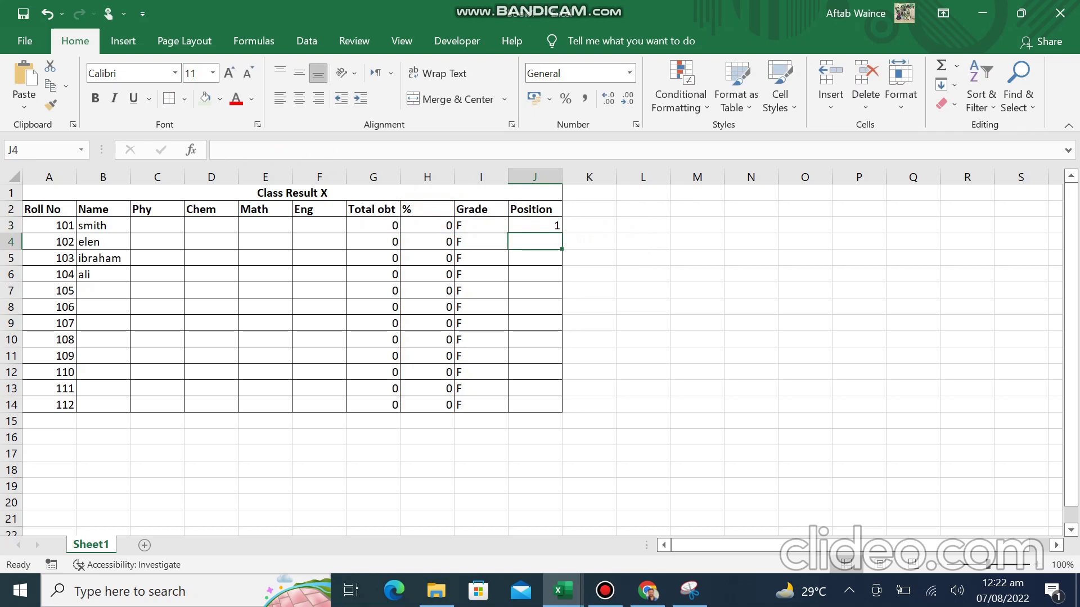
# - Copy the rank formula from J3 down to J14
pyautogui.click(534, 225)
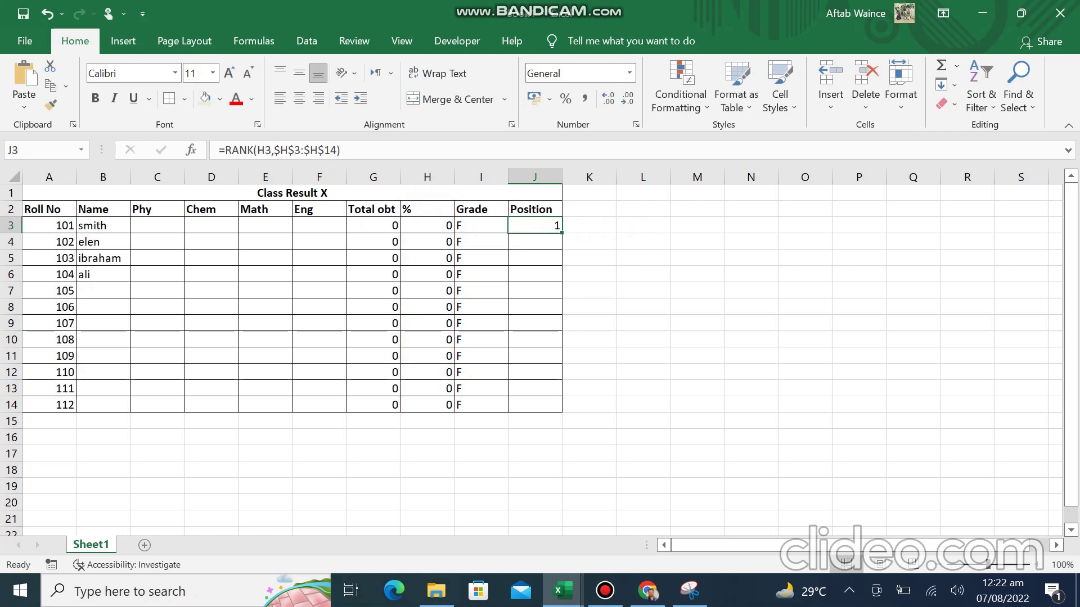
pyautogui.moveTo(561, 232); pyautogui.dragTo(562, 412)
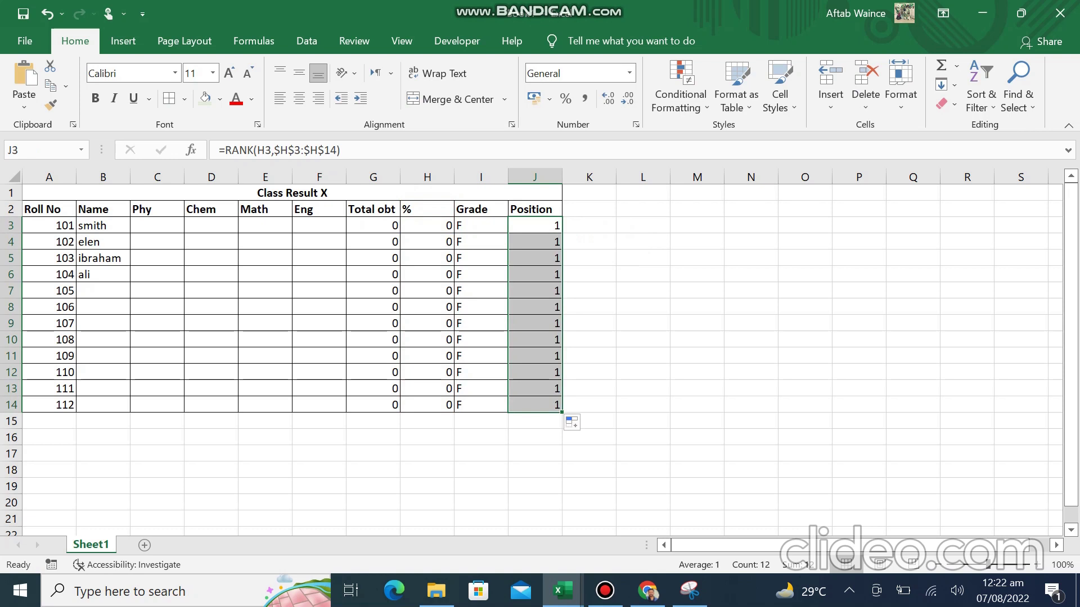
pyautogui.click(103, 291)
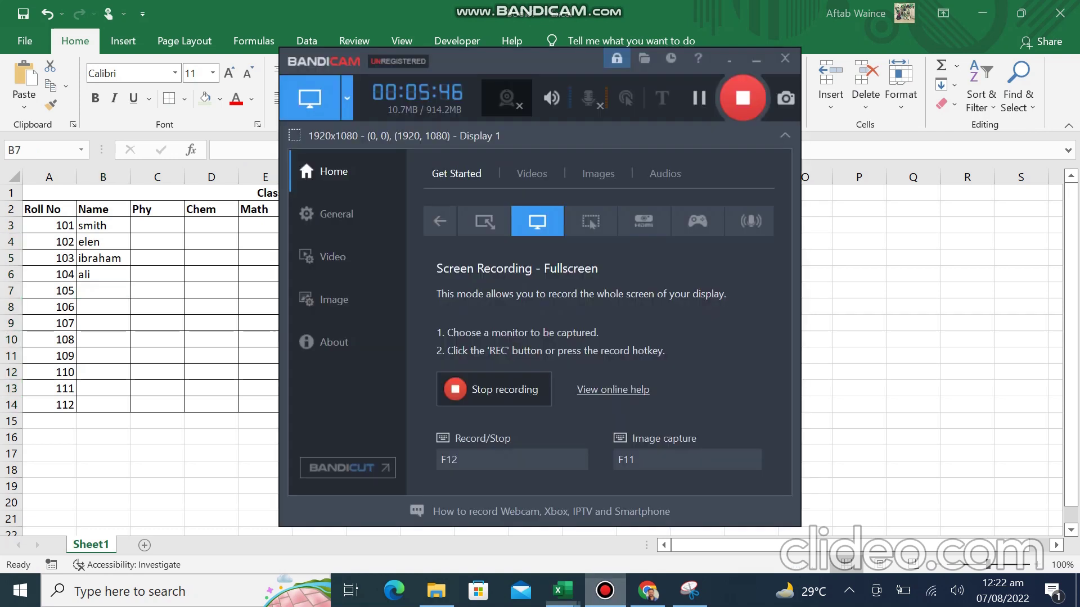
# - Complete the Name column in B7:B14 for roll numbers 105–112
pyautogui.click(605, 590)
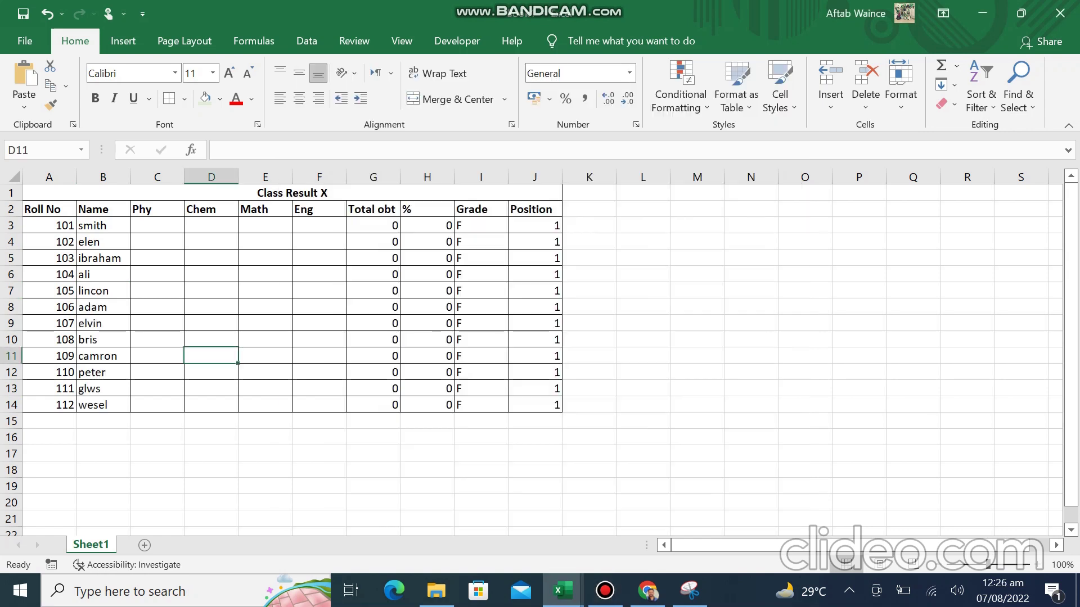
pyautogui.click(158, 225)
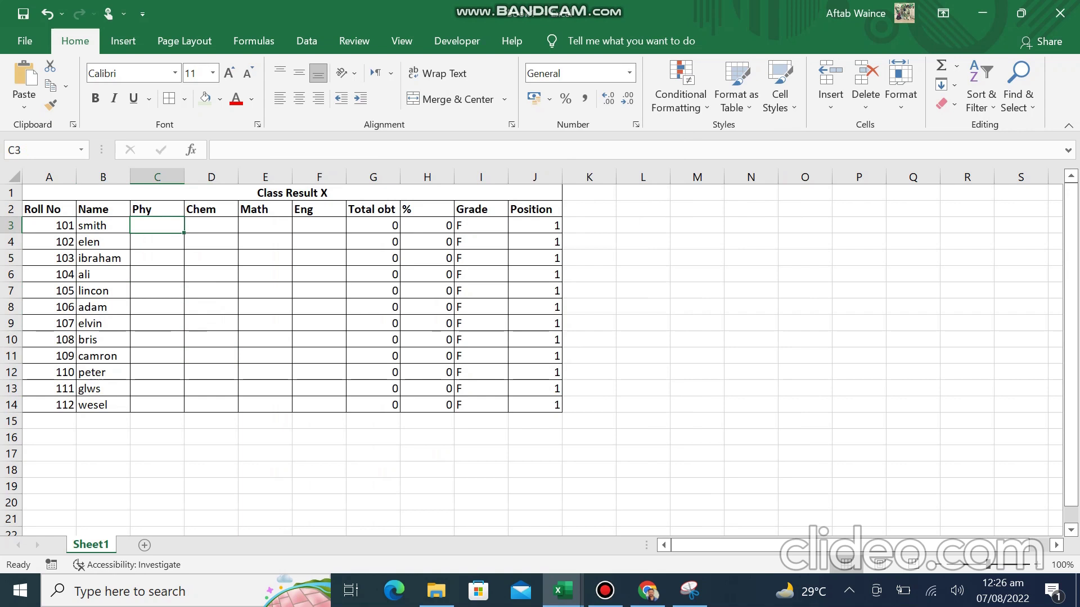
# - Enter roll 101's marks: Phy 56, Chem 33, Math 12, Eng 43
pyautogui.write('56')
pyautogui.press('Tab')
pyautogui.write('33')
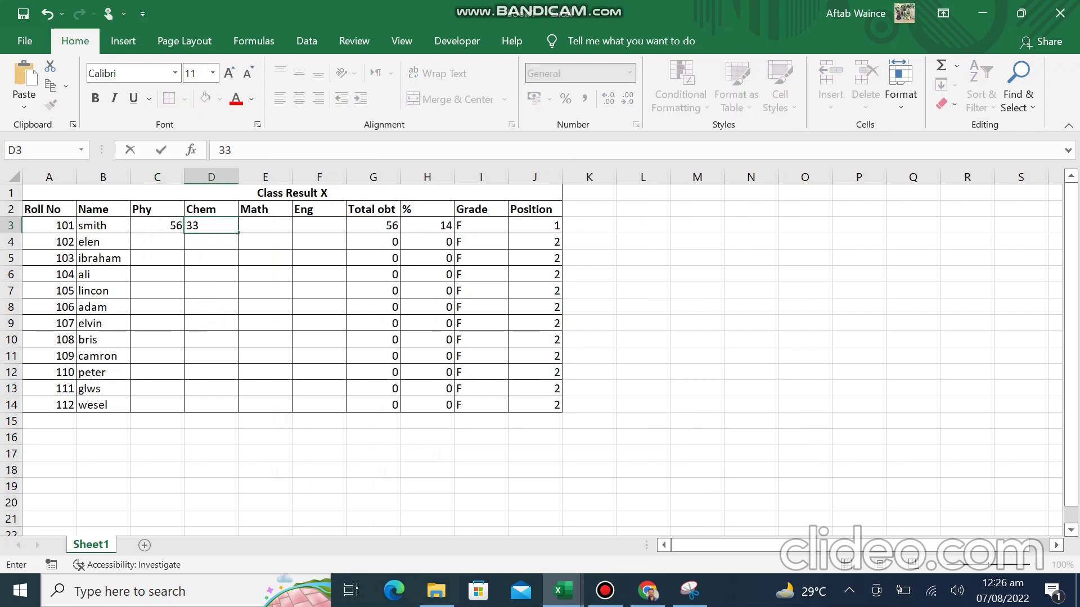
pyautogui.press('Tab')
pyautogui.write('12')
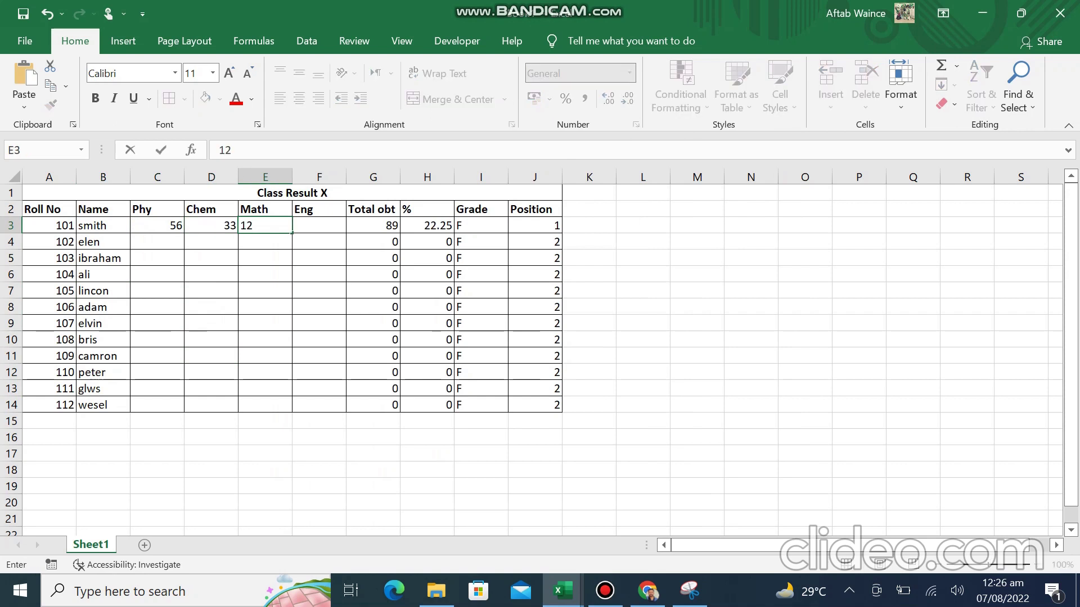
pyautogui.press('Down')
pyautogui.click(319, 224)
pyautogui.write('43')
pyautogui.press('Return')
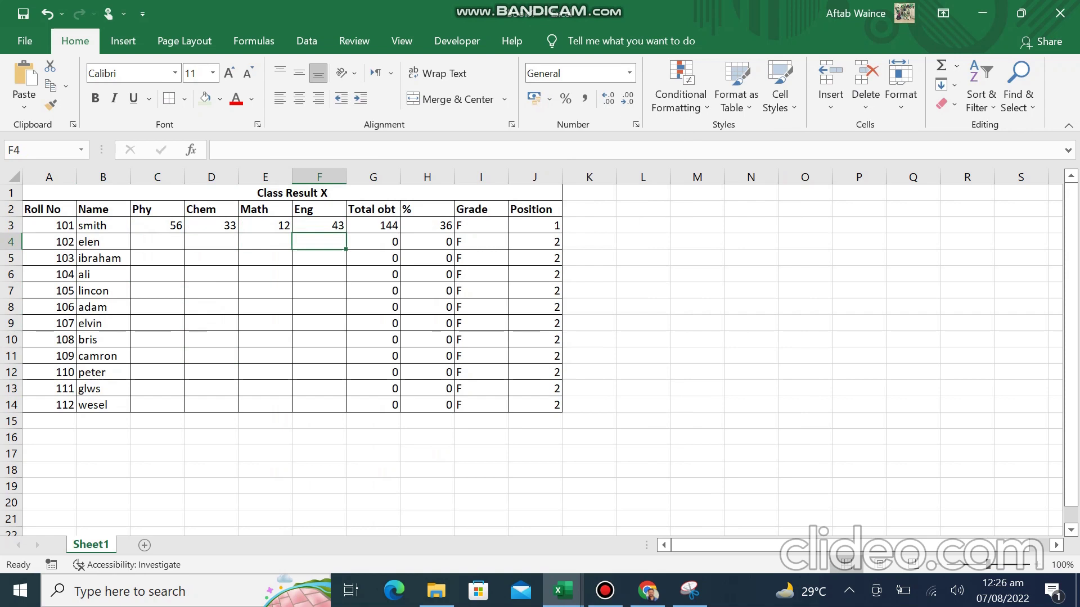
# - Correct roll 101's Math mark to 66 and Eng to 54, giving a total of 209
pyautogui.click(265, 225)
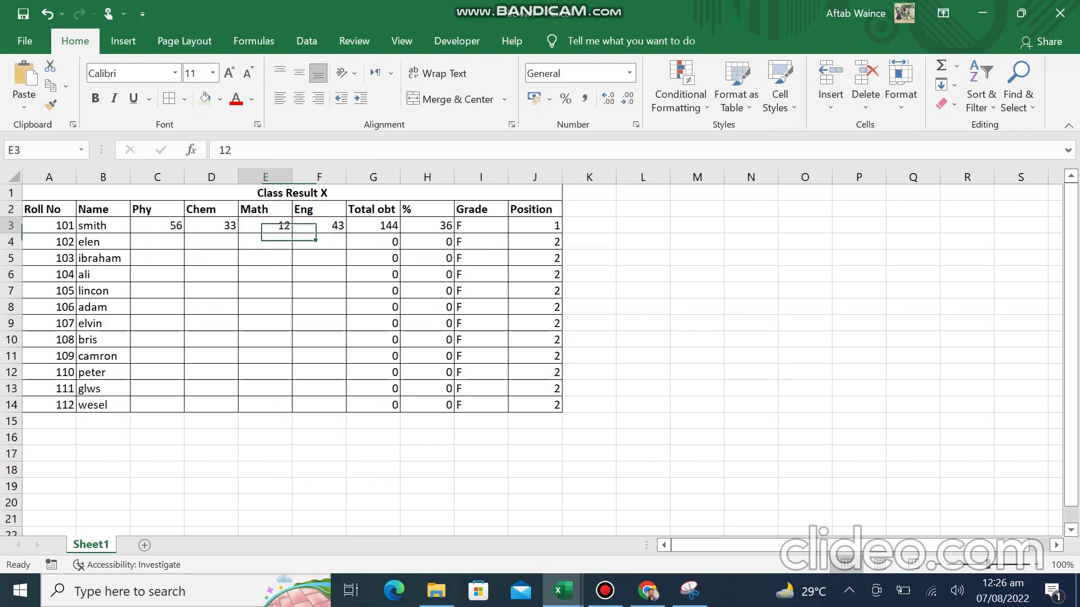
pyautogui.write('66')
pyautogui.press('Return')
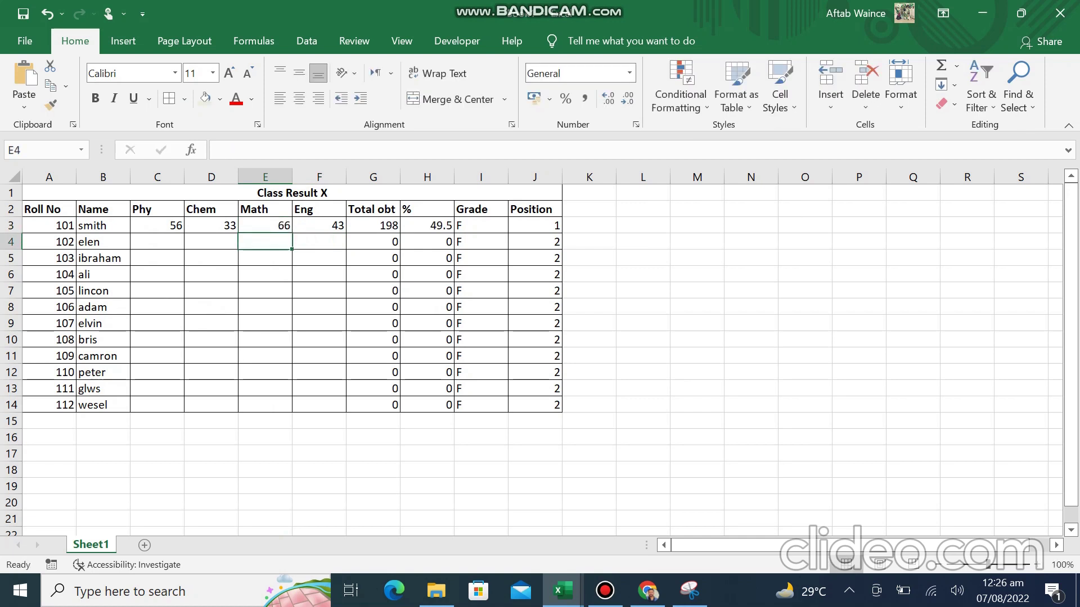
pyautogui.click(319, 225)
pyautogui.write('54')
pyautogui.press('Return')
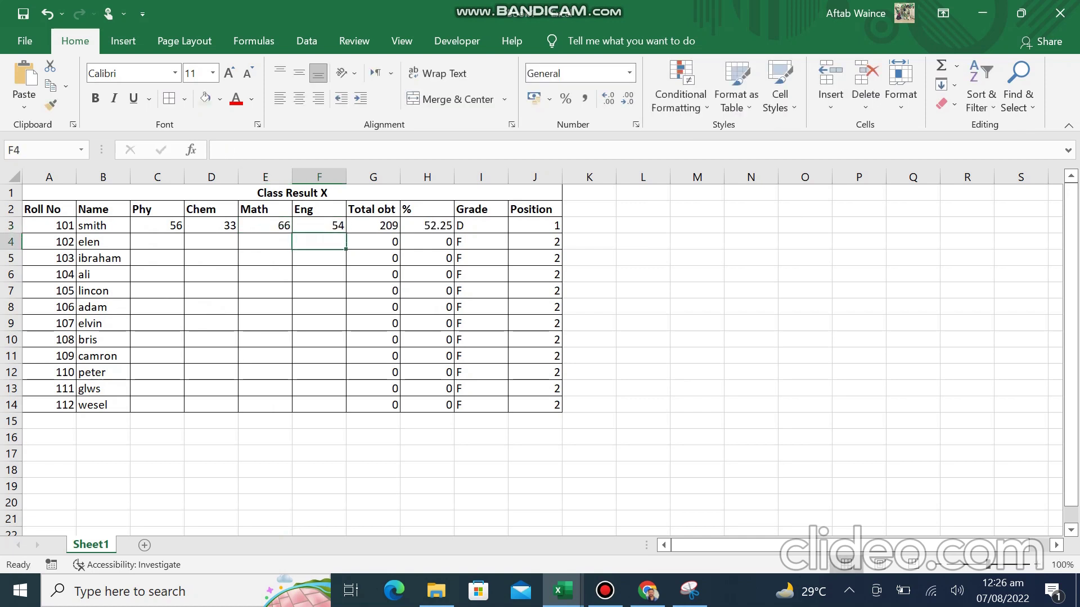
# - Enter roll 102's marks: Phy 78, Chem 43, Math 54, Eng 55
pyautogui.press('Left')
pyautogui.press('Left')
pyautogui.press('Left')
pyautogui.write('78')
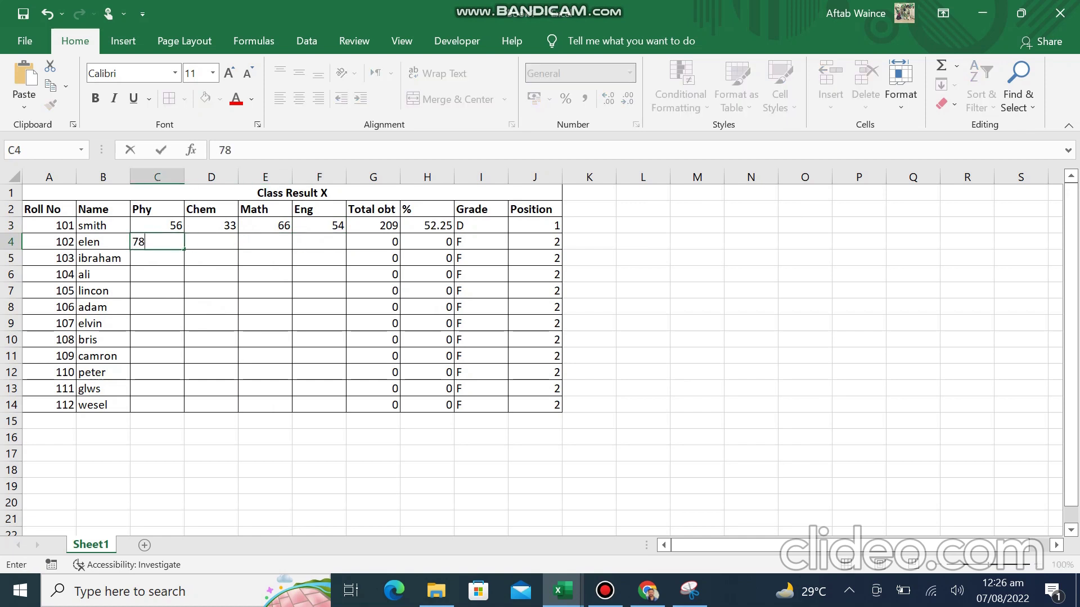
pyautogui.press('Tab')
pyautogui.write('43')
pyautogui.press('Tab')
pyautogui.write('54')
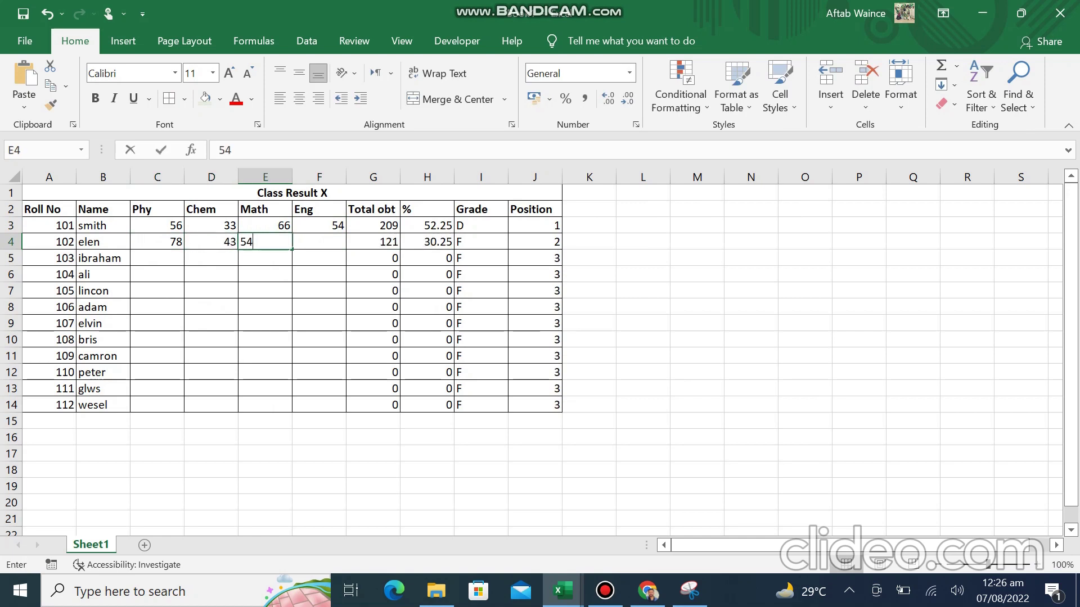
pyautogui.press('Tab')
pyautogui.write('55')
pyautogui.press('Tab')
pyautogui.press('F2')
pyautogui.press('Tab')
pyautogui.press('F2')
pyautogui.press('Return')
# - Correct roll 102's Chem mark from 43 to 54
pyautogui.press('Left')
pyautogui.press('Left')
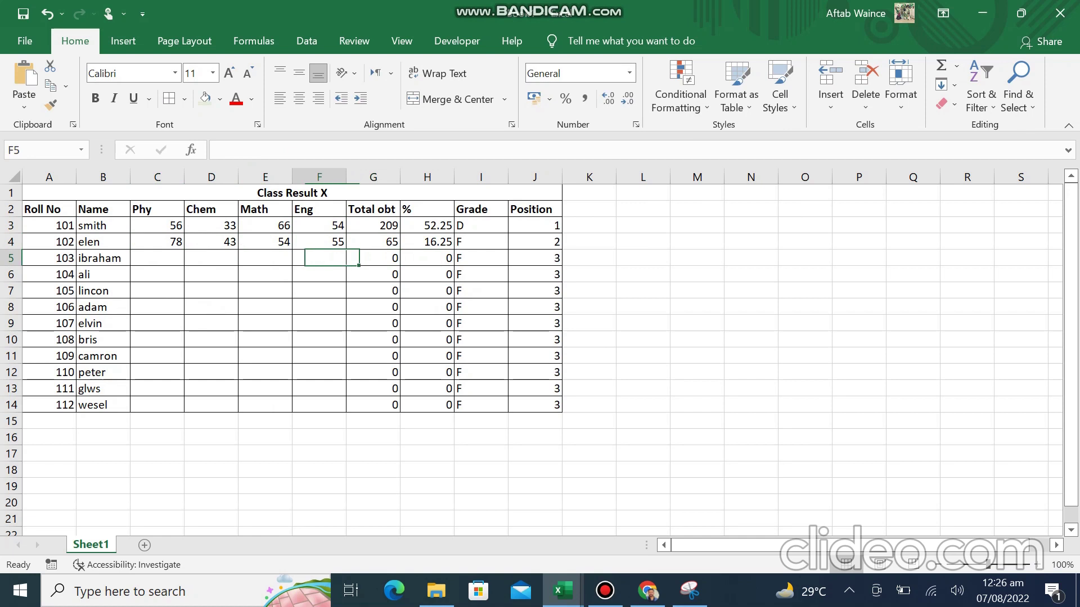
pyautogui.press('Up')
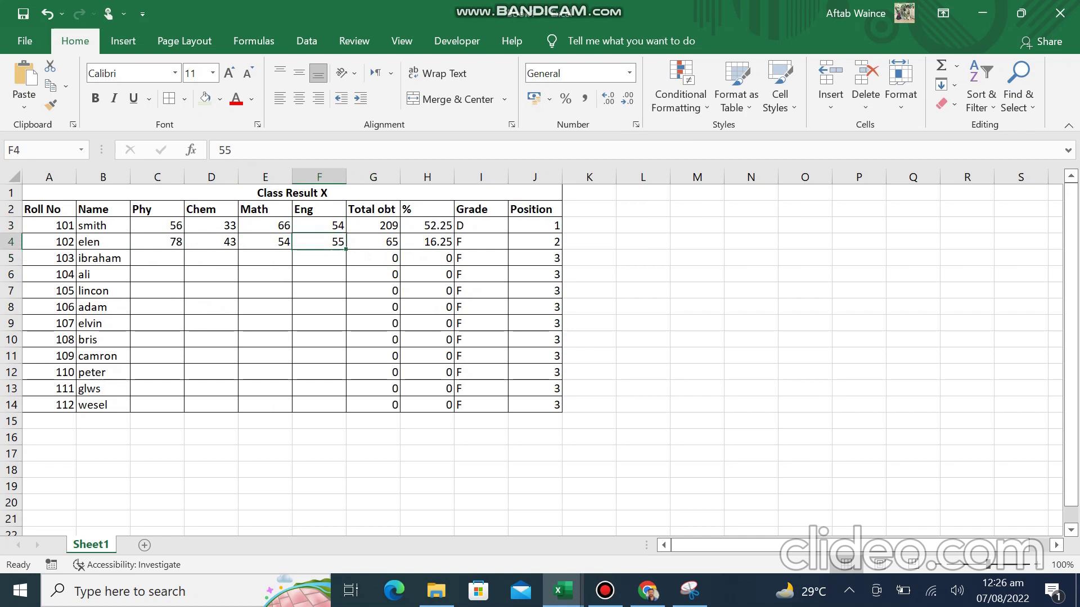
pyautogui.press('Left')
pyautogui.press('Left')
pyautogui.press('Down')
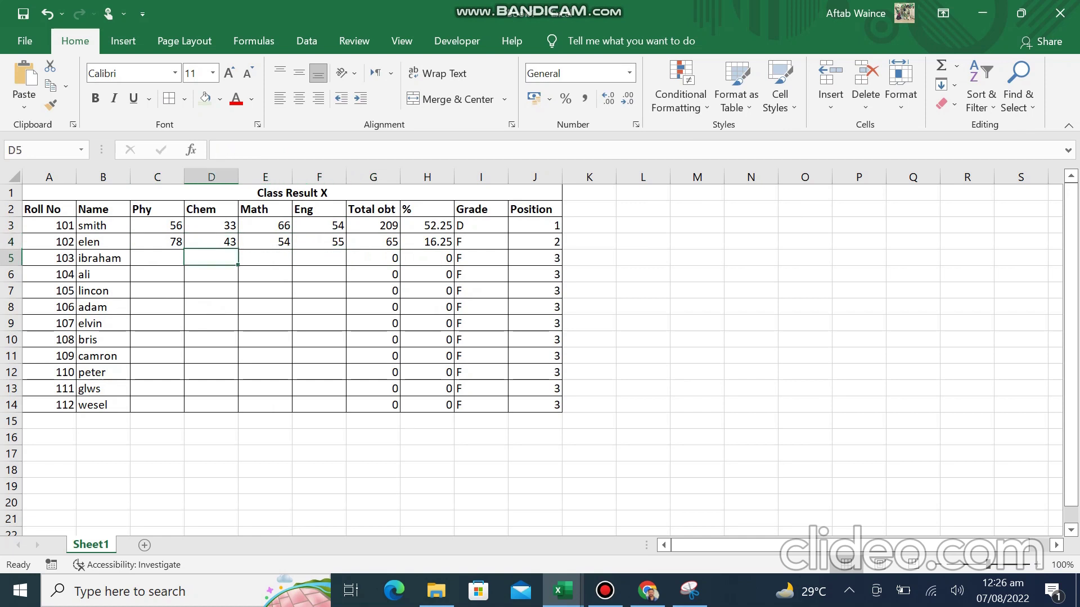
pyautogui.press('Up')
pyautogui.press('Right')
pyautogui.press('Right')
pyautogui.press('Right')
pyautogui.press('Left')
pyautogui.press('Left')
pyautogui.press('Left')
pyautogui.write('44')
pyautogui.press('BackSpace')
pyautogui.press('BackSpace')
pyautogui.write('34')
pyautogui.press('BackSpace')
pyautogui.press('BackSpace')
pyautogui.write('54')
pyautogui.press('Return')
pyautogui.press('Up')
pyautogui.press('Down')
pyautogui.press('Down')
pyautogui.press('Down')
pyautogui.press('Down')
pyautogui.press('Up')
pyautogui.press('Up')
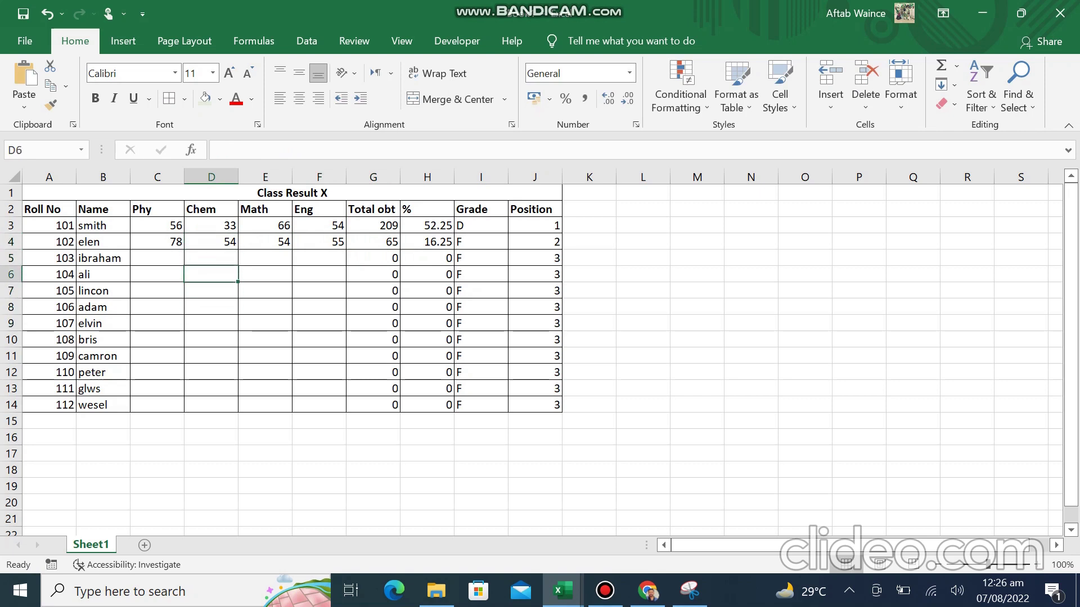
# - Recopy the G3 total formula down to G14 so roll 102 totals 241 (60.25%, grade C)
pyautogui.doubleClick(432, 242)
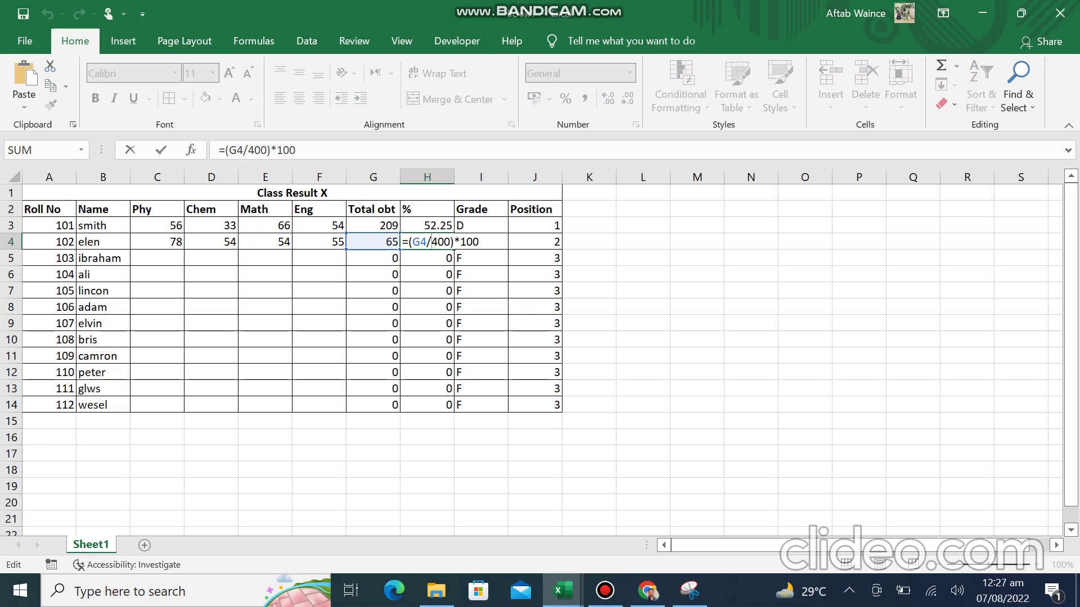
pyautogui.press('Return')
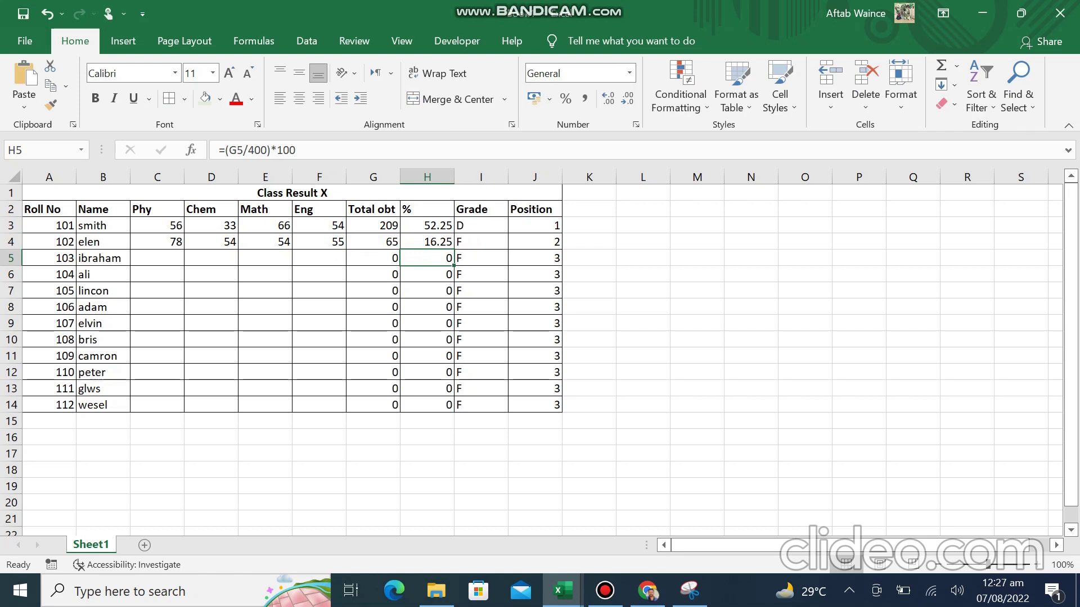
pyautogui.doubleClick(386, 242)
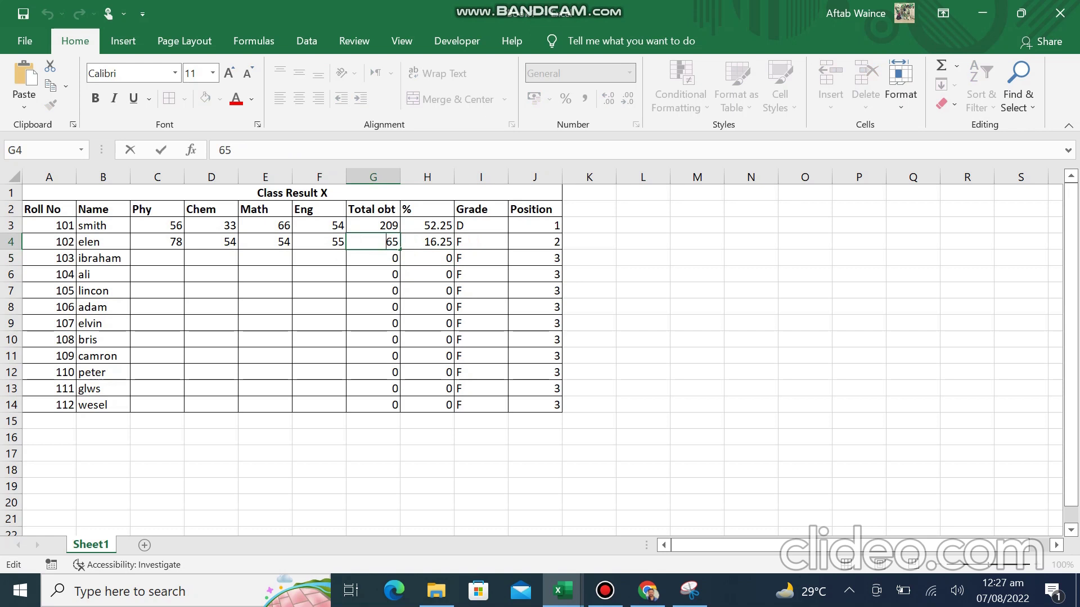
pyautogui.click(373, 225)
pyautogui.moveTo(400, 233); pyautogui.dragTo(389, 406)
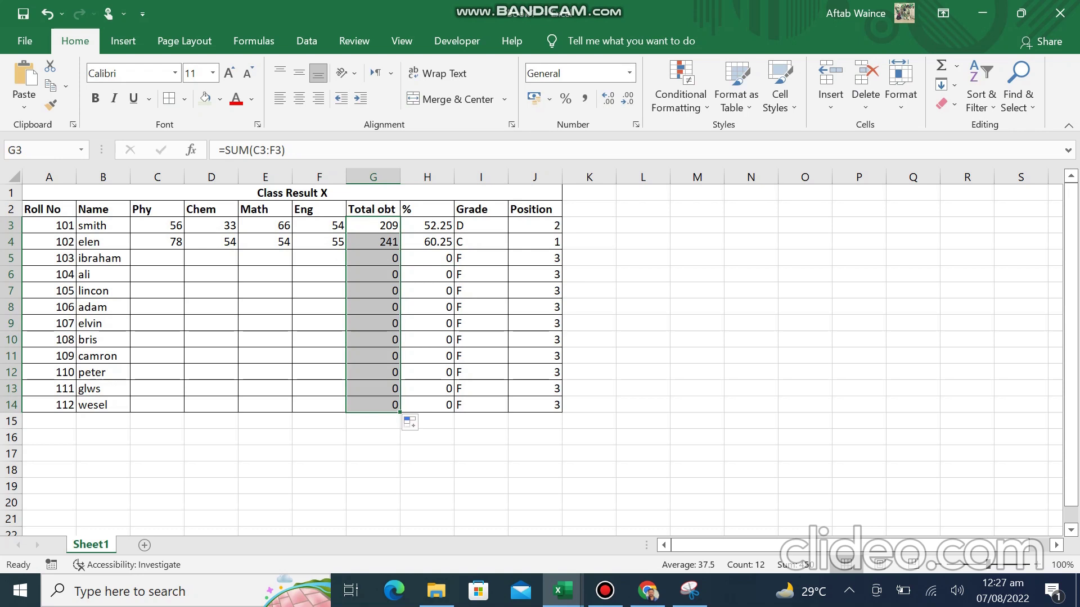
pyautogui.click(157, 257)
# - Enter roll 103's marks: Phy 43, Chem 54, Math 77, Eng 7
pyautogui.write('43')
pyautogui.press('Return')
pyautogui.click(211, 274)
pyautogui.write('54')
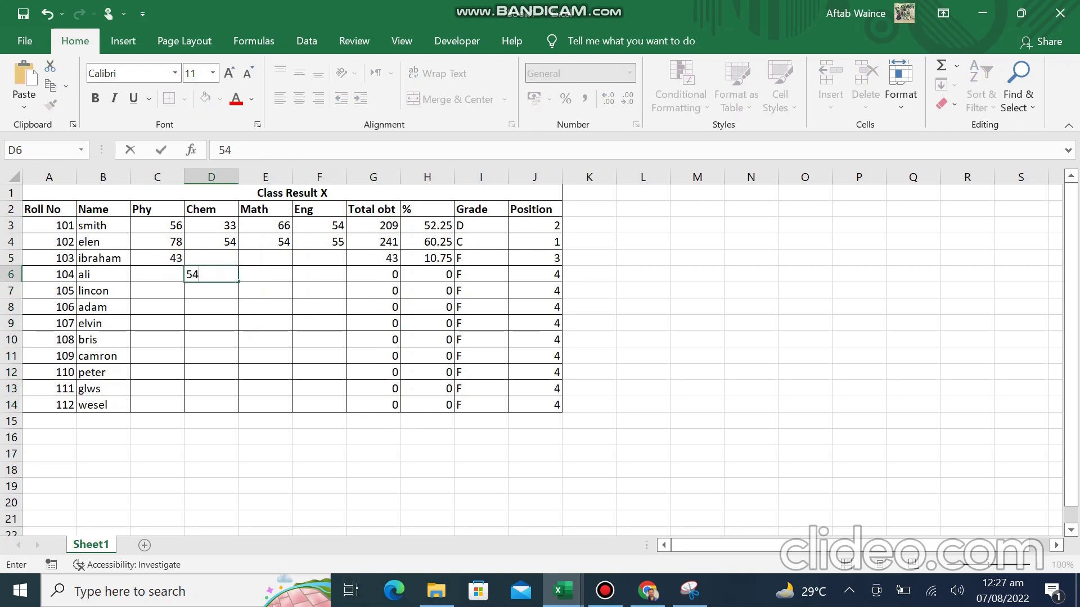
pyautogui.press('Up')
pyautogui.write('54')
pyautogui.press('Up')
pyautogui.press('Down')
pyautogui.press('Right')
pyautogui.write('77')
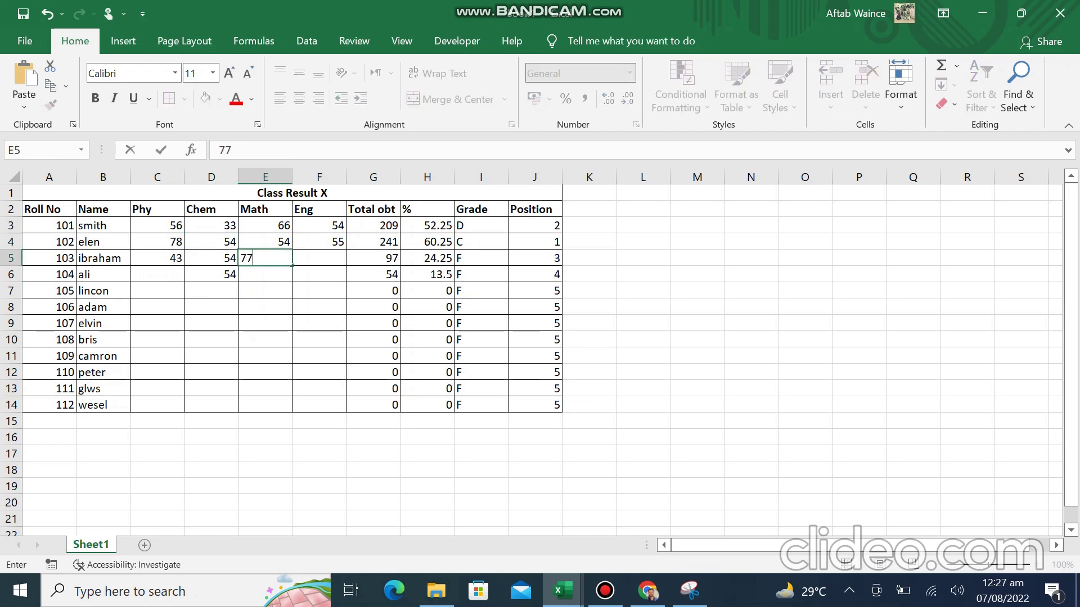
pyautogui.press('Right')
pyautogui.write('7')
pyautogui.press('Return')
# - Enter roll 104's marks: Phy 76, Chem 8, Math 9, Eng 76
pyautogui.press('Left')
pyautogui.press('Left')
pyautogui.press('Left')
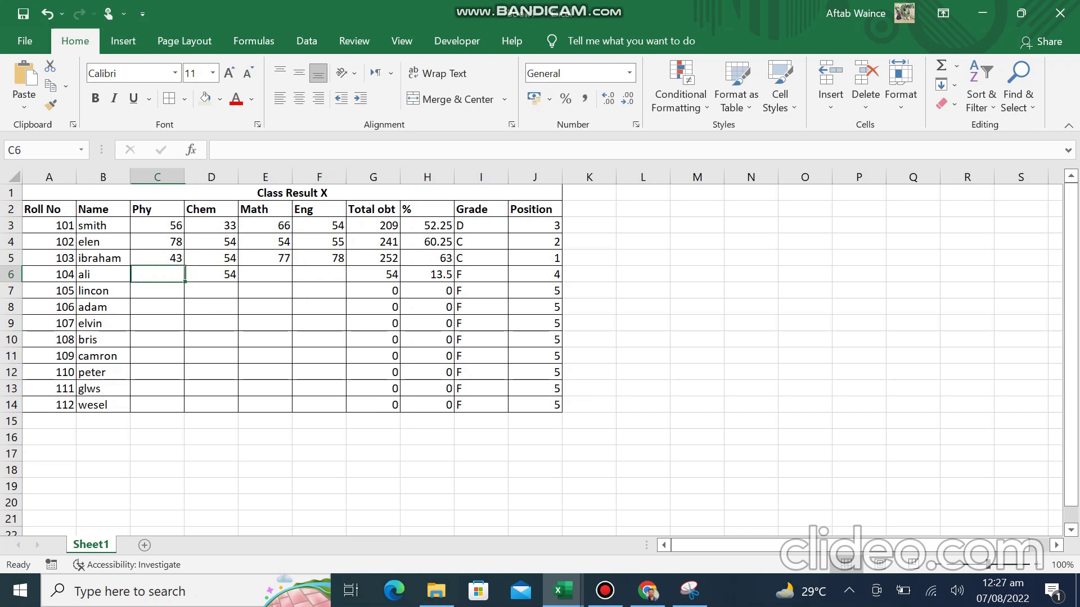
pyautogui.write('76')
pyautogui.press('Right')
pyautogui.write('8')
pyautogui.press('Right')
pyautogui.write('9')
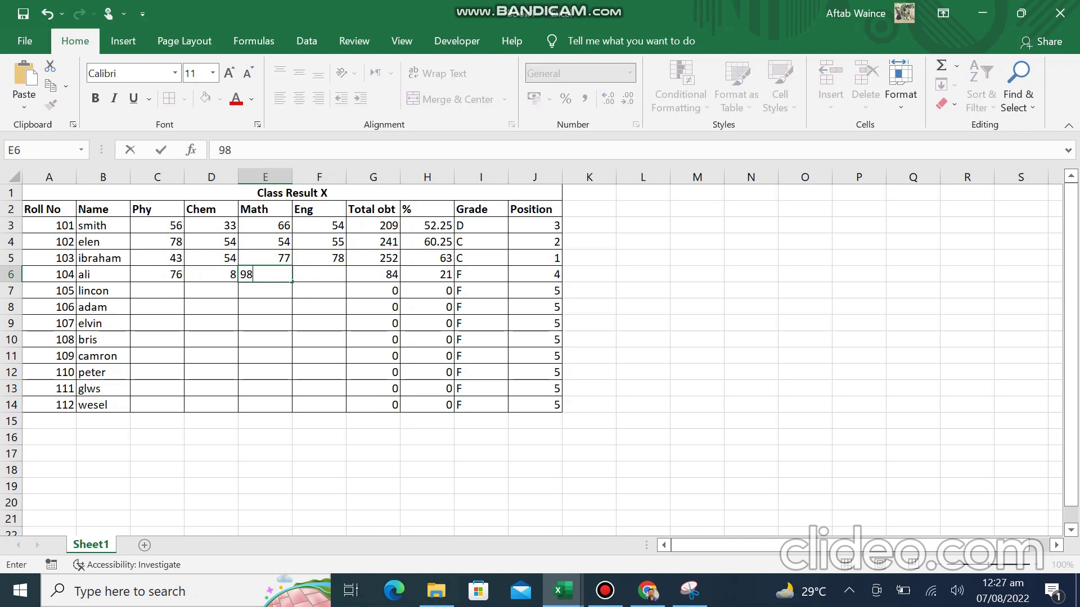
pyautogui.press('Right')
pyautogui.write('76')
pyautogui.press('Return')
# - Enter roll 105's marks: Phy 56, Chem 76, Math 87, Eng 88
pyautogui.press('Left')
pyautogui.press('Left')
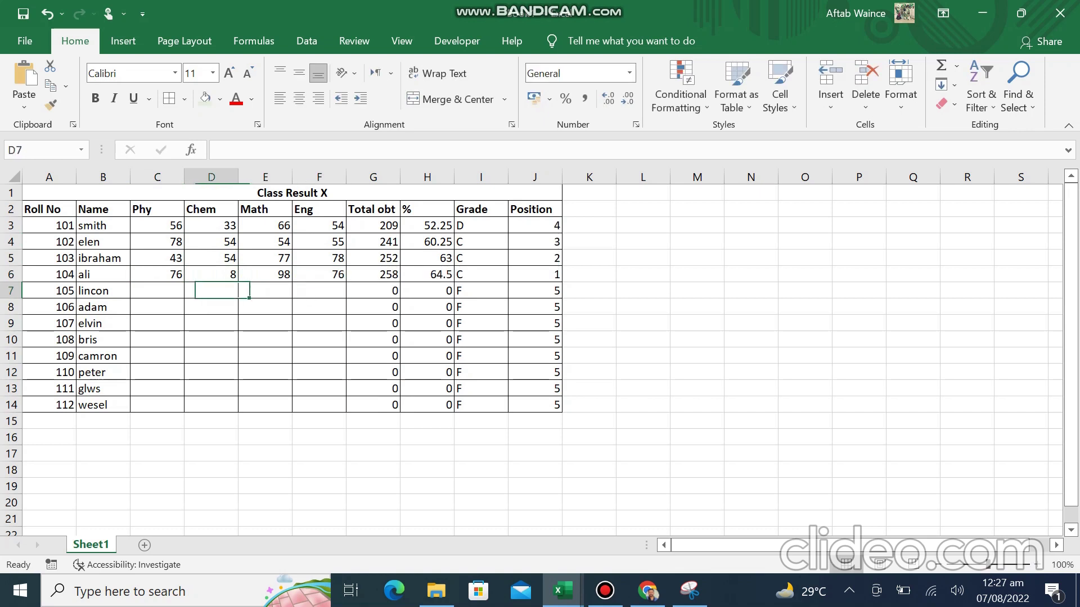
pyautogui.press('Left')
pyautogui.write('56')
pyautogui.press('Right')
pyautogui.write('76')
pyautogui.press('Right')
pyautogui.write('87')
pyautogui.press('Right')
pyautogui.write('88')
pyautogui.press('Return')
# - Enter roll 106's marks: Phy 89, Chem 98, Math 99, Eng 76
pyautogui.press('Left')
pyautogui.press('Left')
pyautogui.press('Left')
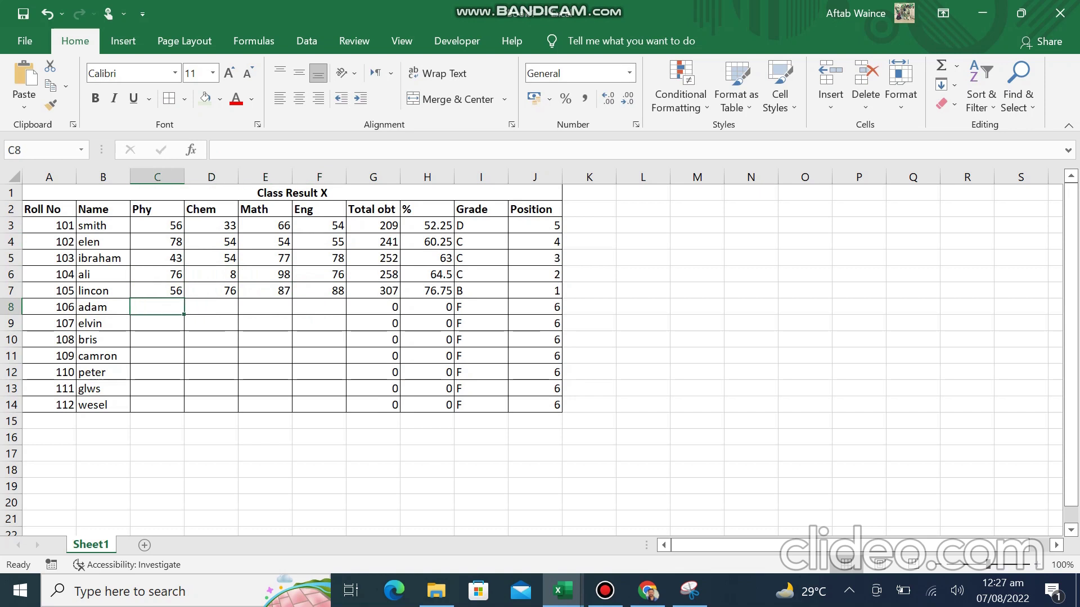
pyautogui.write('89')
pyautogui.press('Right')
pyautogui.write('98')
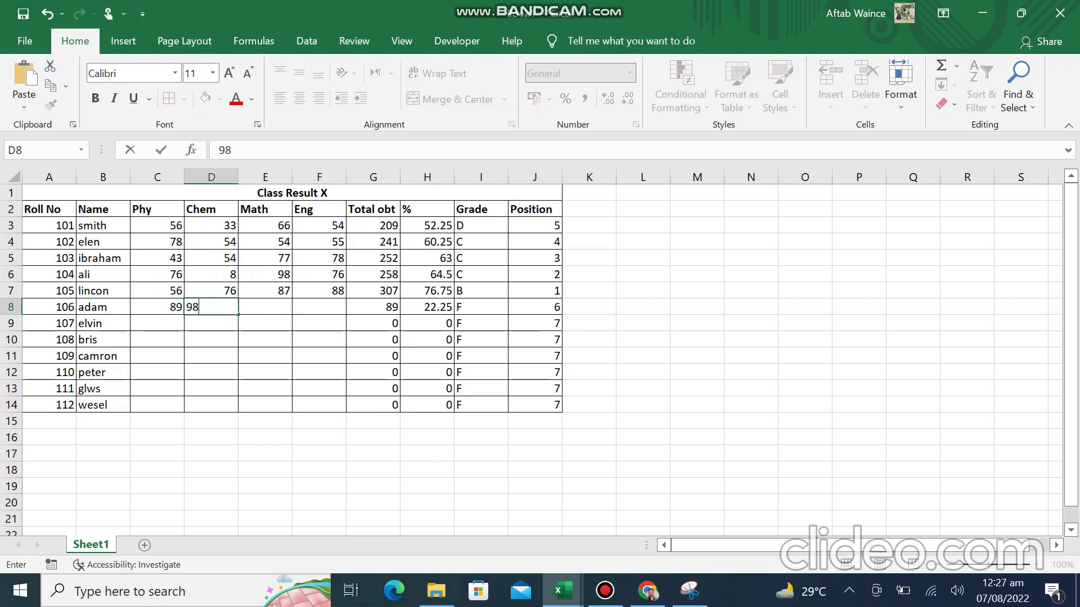
pyautogui.press('Right')
pyautogui.write('99')
pyautogui.press('Right')
pyautogui.write('76')
pyautogui.press('Right')
# - Enter roll 107's marks: Phy 56, Chem 76, Math 78, Eng 98
pyautogui.press('Down')
pyautogui.press('Left')
pyautogui.press('Left')
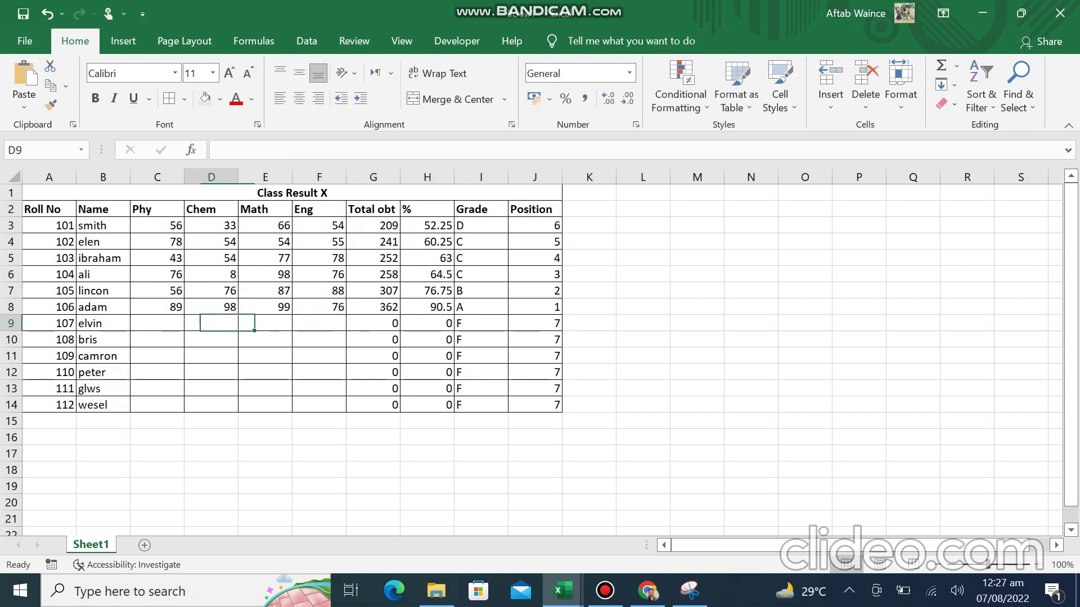
pyautogui.press('Left')
pyautogui.press('Left')
pyautogui.write('56')
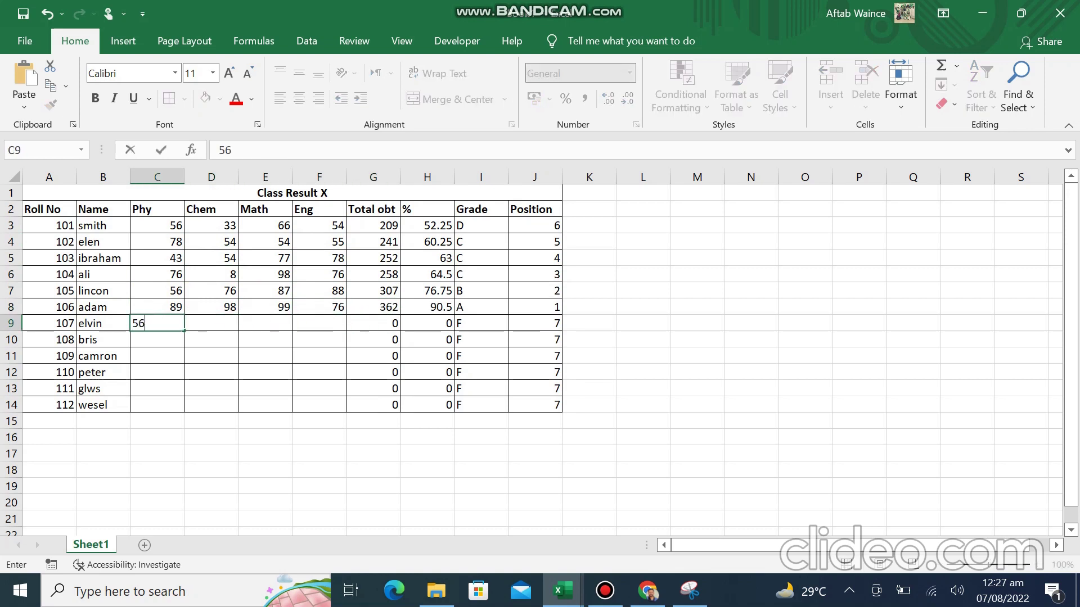
pyautogui.press('Right')
pyautogui.write('76')
pyautogui.press('Right')
pyautogui.write('78')
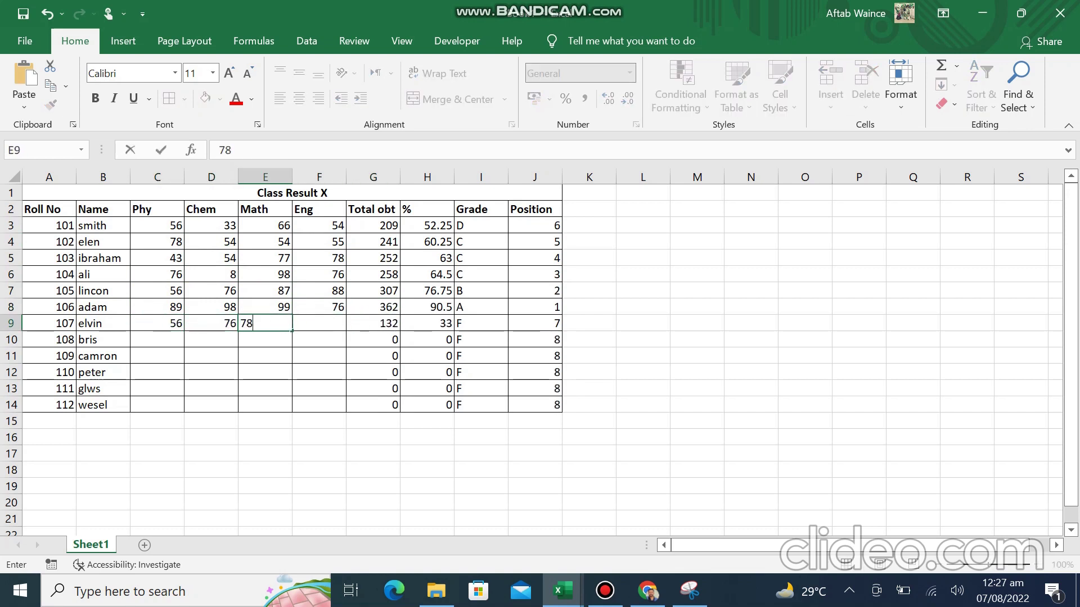
pyautogui.press('Right')
pyautogui.write('98')
pyautogui.press('Right')
# - Enter roll 108's marks: Phy 45, Chem 65, Math 76, Eng 8
pyautogui.press('Down')
pyautogui.press('Left')
pyautogui.press('Left')
pyautogui.press('Left')
pyautogui.press('Left')
pyautogui.write('45')
pyautogui.press('Right')
pyautogui.write('65')
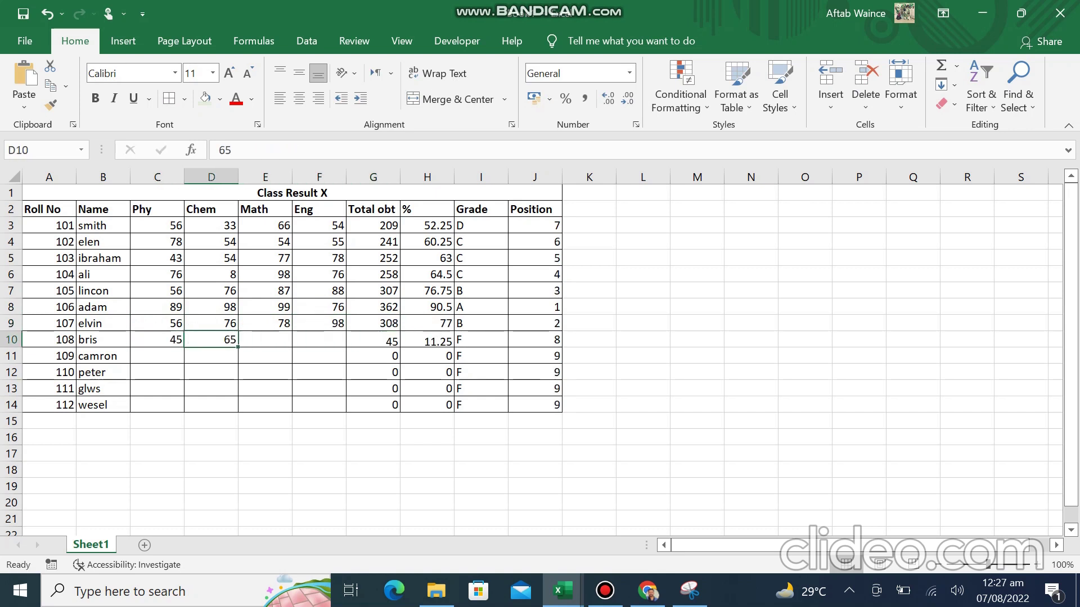
pyautogui.press('Right')
pyautogui.write('76')
pyautogui.press('Right')
pyautogui.write('8')
pyautogui.press('Return')
# - Enter roll 109's marks: Phy 56, Chem 76, Math 87, Eng 88
pyautogui.press('Left')
pyautogui.press('Left')
pyautogui.press('Left')
pyautogui.write('56')
pyautogui.press('Right')
pyautogui.write('7')
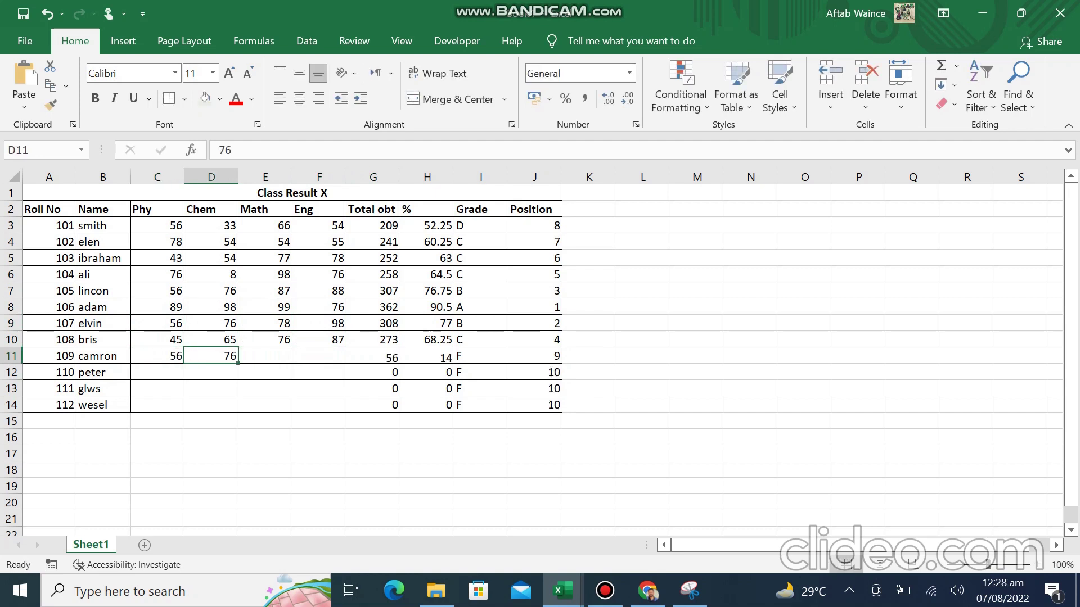
pyautogui.write('6')
pyautogui.press('Right')
pyautogui.write('87')
pyautogui.press('Right')
pyautogui.write('88')
pyautogui.press('Return')
# - Enter roll 110's marks: Phy 54, Chem 66 and 87
pyautogui.press('Left')
pyautogui.press('Down')
pyautogui.press('Left')
pyautogui.press('Up')
pyautogui.press('Up')
pyautogui.click(157, 372)
pyautogui.write('54')
pyautogui.press('Right')
pyautogui.write('66')
pyautogui.press('Right')
# - Enter roll 111's marks: Phy 76, Chem 66, Math 56, Eng 76
pyautogui.write('76')
pyautogui.press('Right')
pyautogui.write('87')
pyautogui.press('Return')
pyautogui.press('Left')
pyautogui.press('Left')
pyautogui.press('Left')
pyautogui.write('76')
pyautogui.press('Right')
pyautogui.write('66')
pyautogui.press('Right')
pyautogui.write('56')
pyautogui.press('Right')
# - Enter roll 112's Phy 56, Chem 76 and Math 87 marks
pyautogui.write('76')
pyautogui.press('Return')
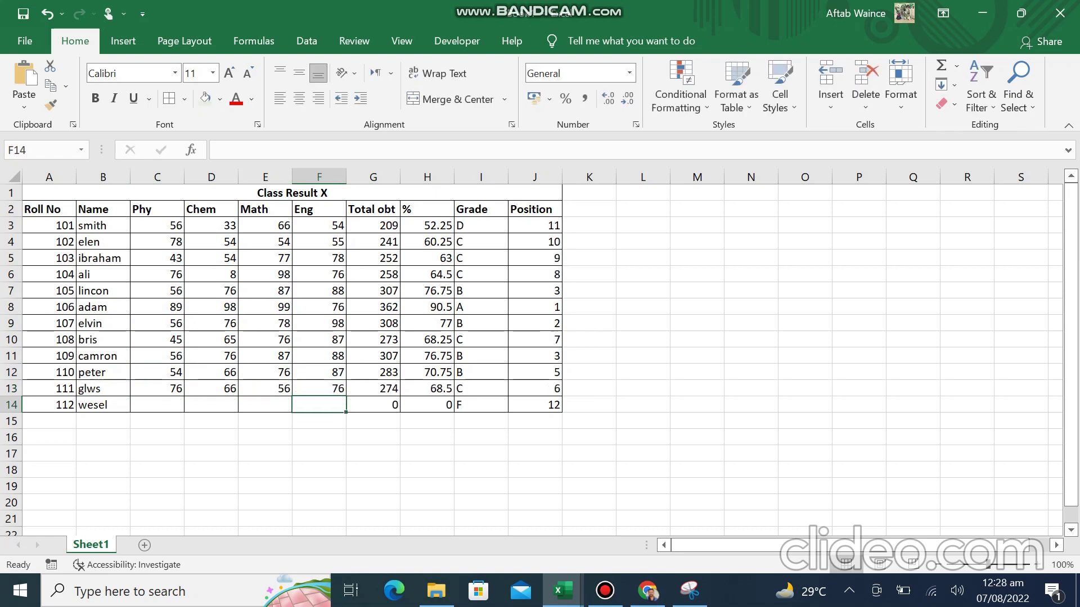
pyautogui.press('Left')
pyautogui.press('Left')
pyautogui.press('Left')
pyautogui.write('56')
pyautogui.press('Right')
# - Enter roll 112's Eng mark of 76 and fill the Total formula down from G13 to G14
pyautogui.write('76')
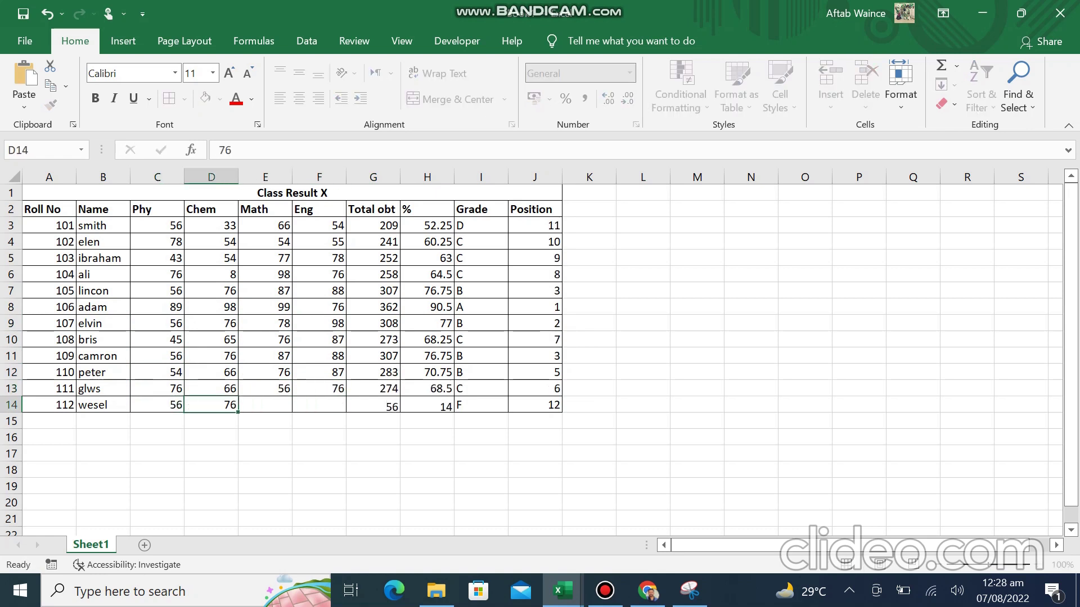
pyautogui.press('Right')
pyautogui.write('87')
pyautogui.press('Return')
pyautogui.press('Right')
pyautogui.click(373, 405)
pyautogui.write('6')
pyautogui.press('Left')
pyautogui.write('76')
pyautogui.press('Right')
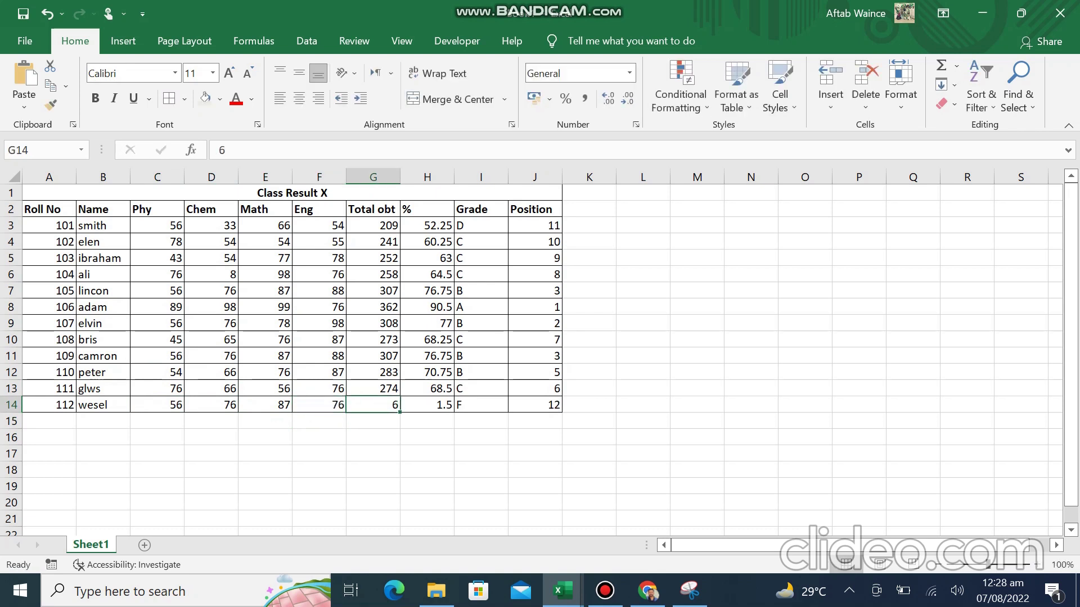
pyautogui.moveTo(373, 389)
pyautogui.mouseDown()
pyautogui.moveTo(373, 405)
pyautogui.moveTo(393, 406)
pyautogui.mouseUp()
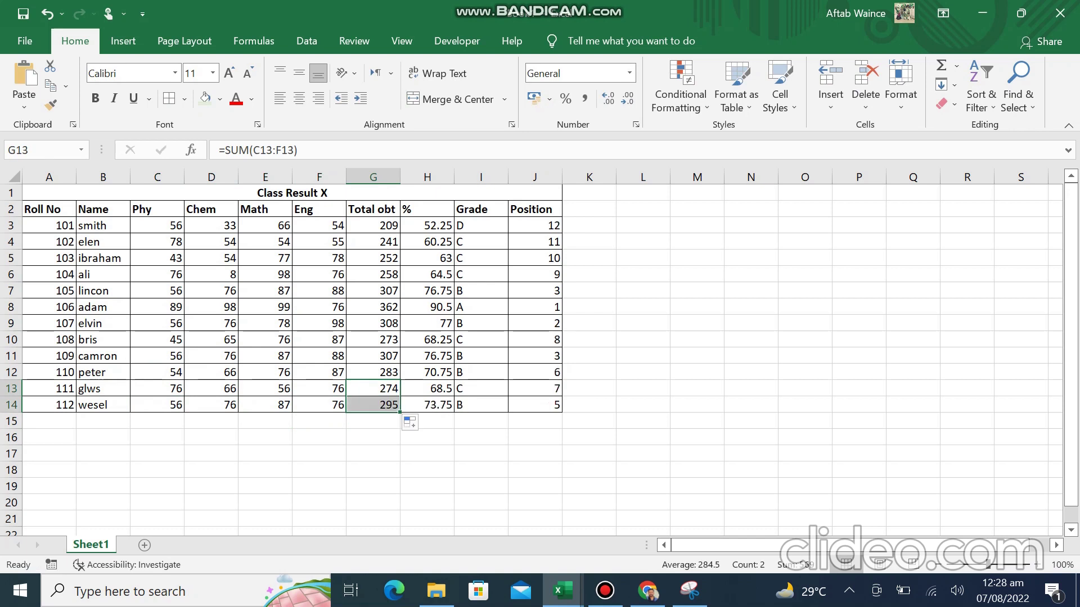
# - Fill the Class Result X title cell with light grey
pyautogui.click(293, 193)
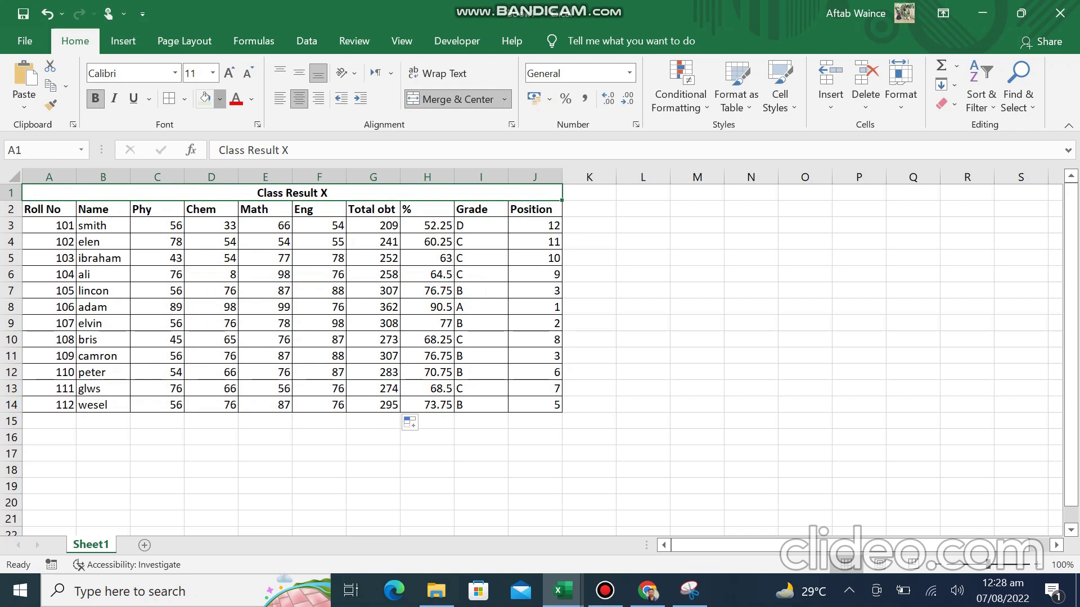
pyautogui.click(220, 99)
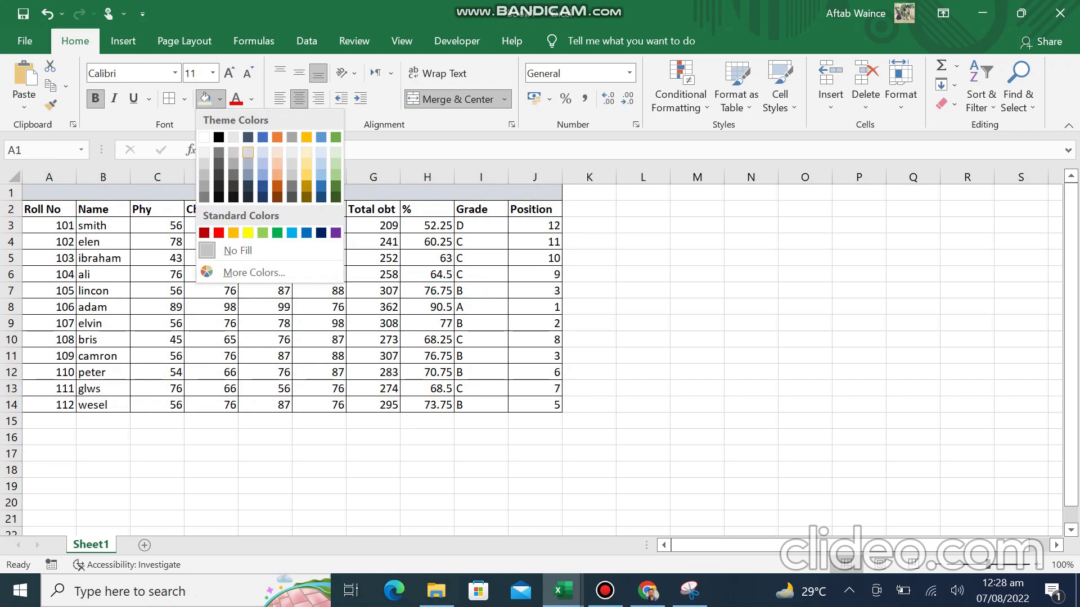
pyautogui.click(248, 152)
# - Fill the header row A2:J2, Roll No through Position, with light gold
pyautogui.moveTo(42, 209); pyautogui.dragTo(103, 209)
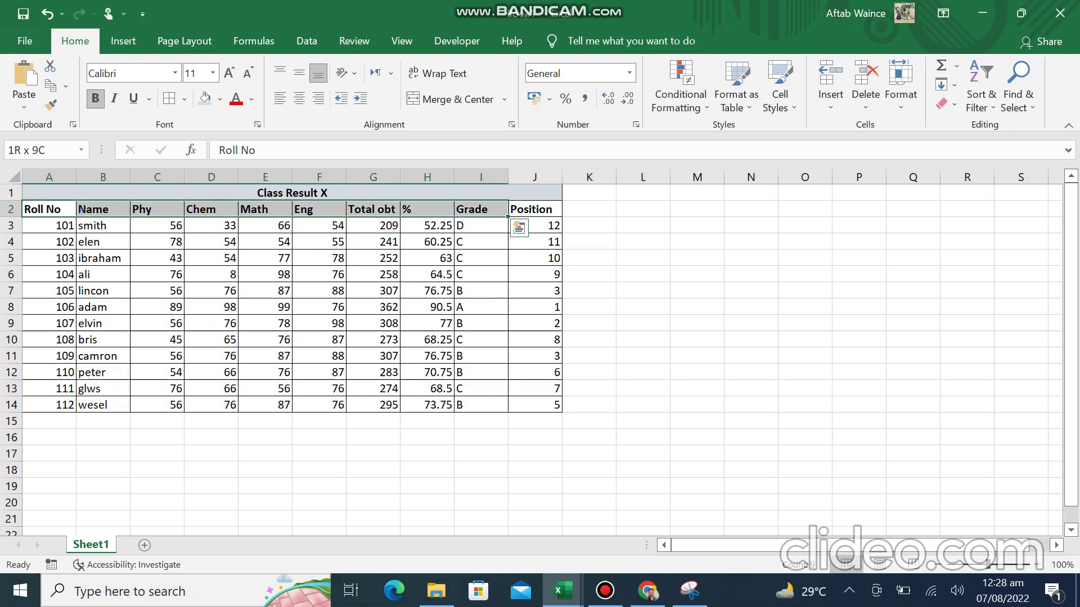
pyautogui.moveTo(103, 209); pyautogui.dragTo(557, 209)
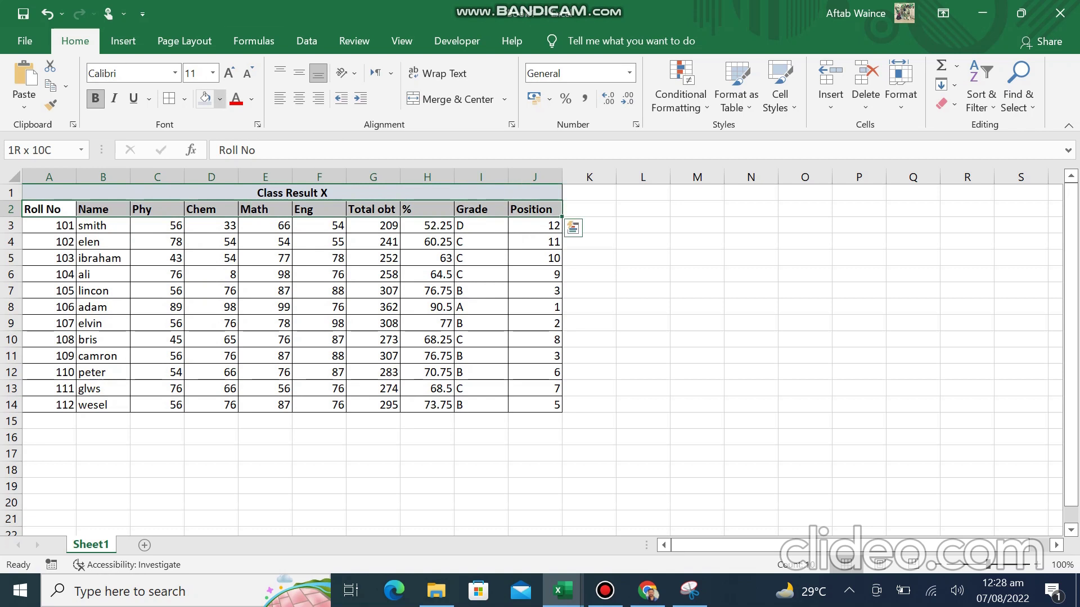
pyautogui.click(220, 98)
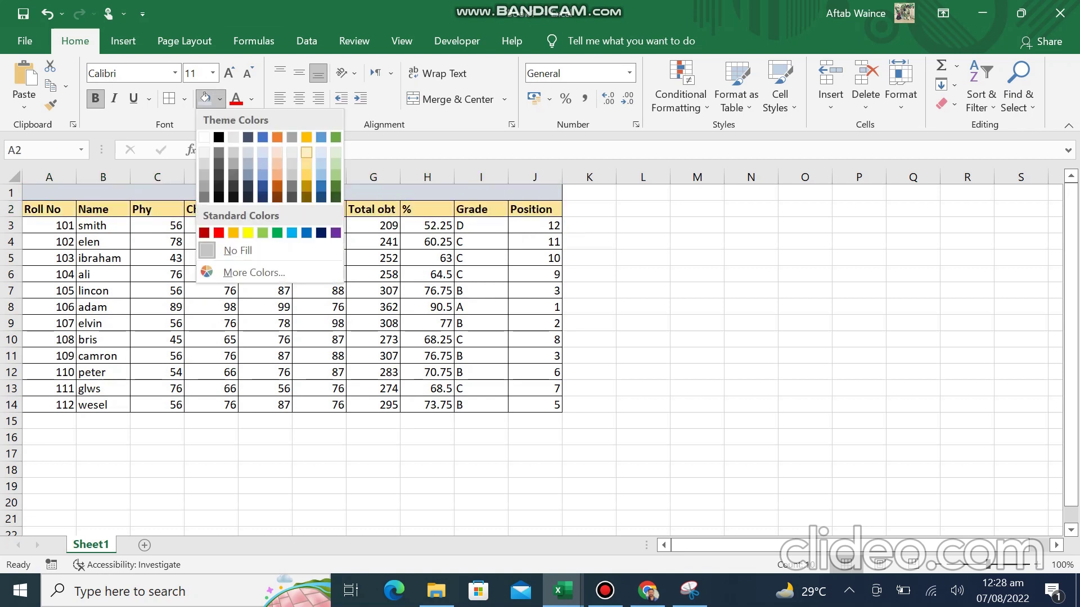
pyautogui.click(307, 153)
# - Fill the student rows A3:J14 with Green, Accent 6, Lighter 40%
pyautogui.click(49, 226)
pyautogui.moveTo(49, 226)
pyautogui.mouseDown()
pyautogui.moveTo(534, 226)
pyautogui.moveTo(534, 421)
pyautogui.moveTo(534, 405)
pyautogui.mouseUp()
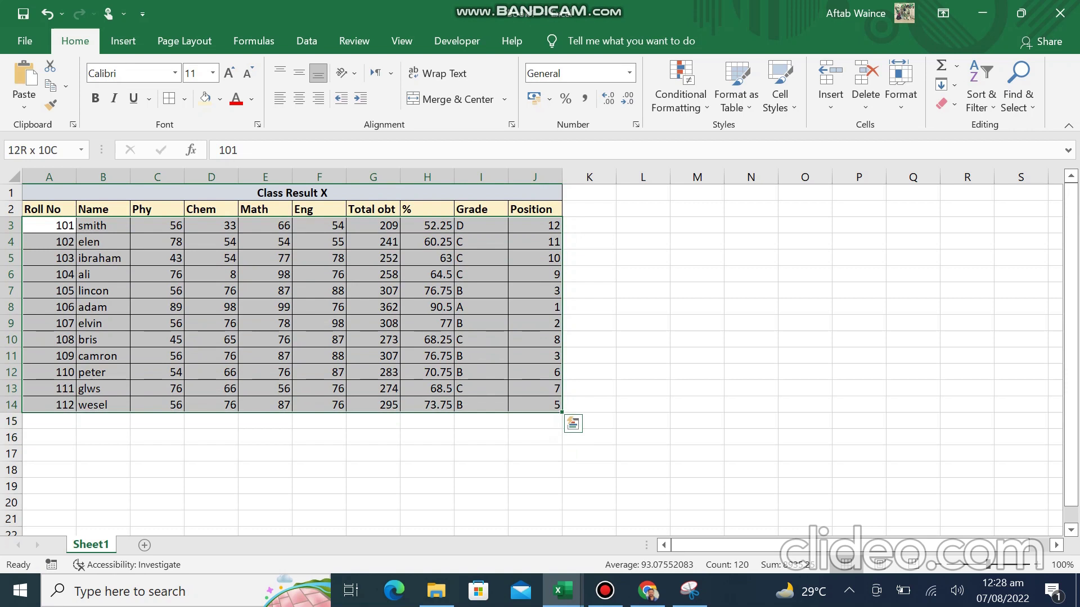
pyautogui.click(219, 100)
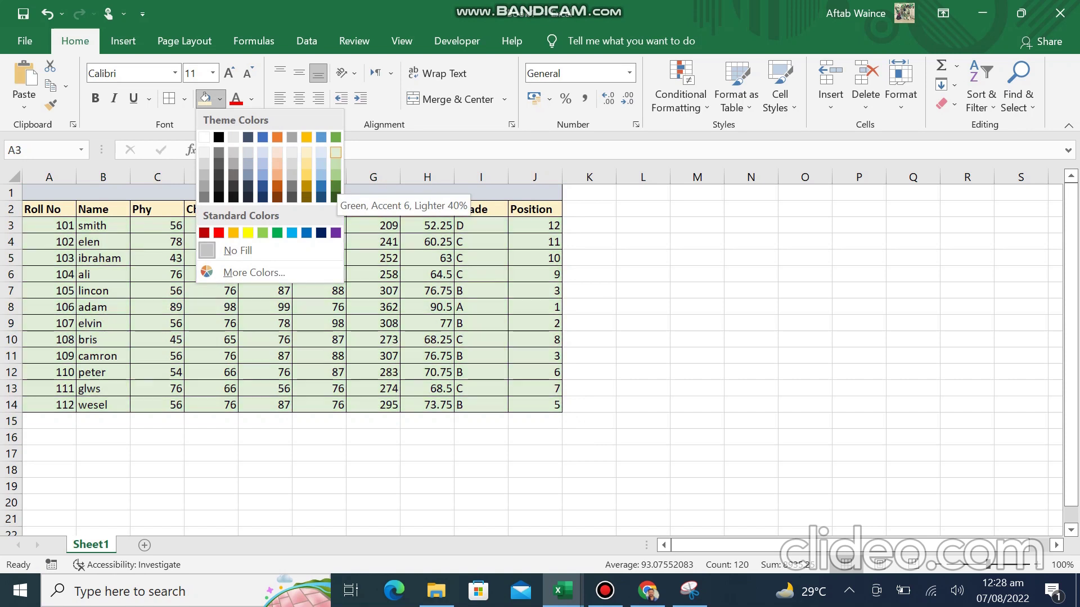
pyautogui.click(336, 153)
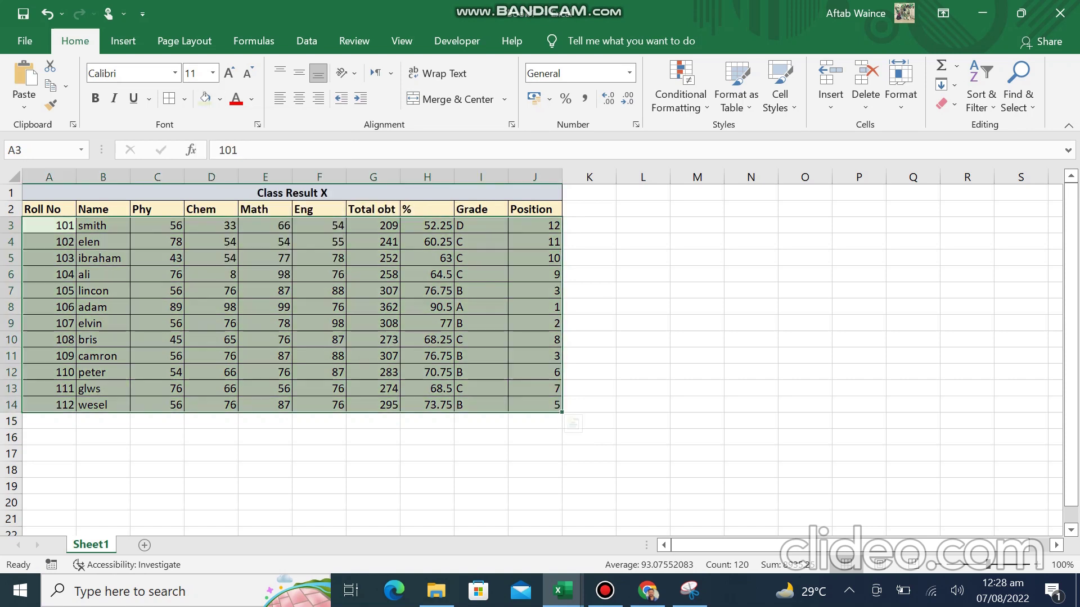
# - Set the header row 2 font size to 12
pyautogui.click(49, 209)
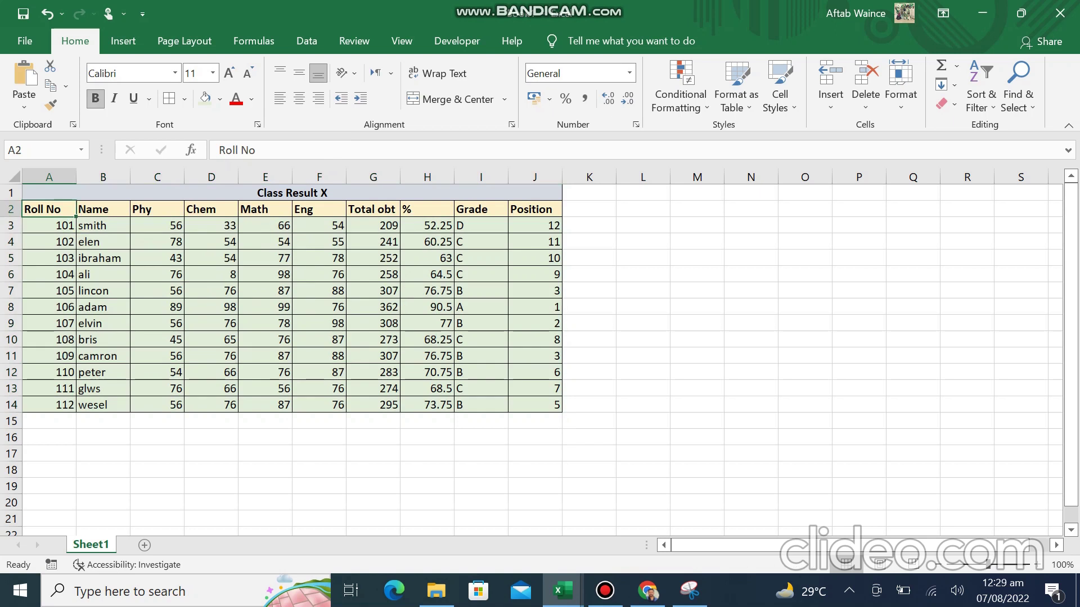
pyautogui.click(11, 208)
pyautogui.click(194, 73)
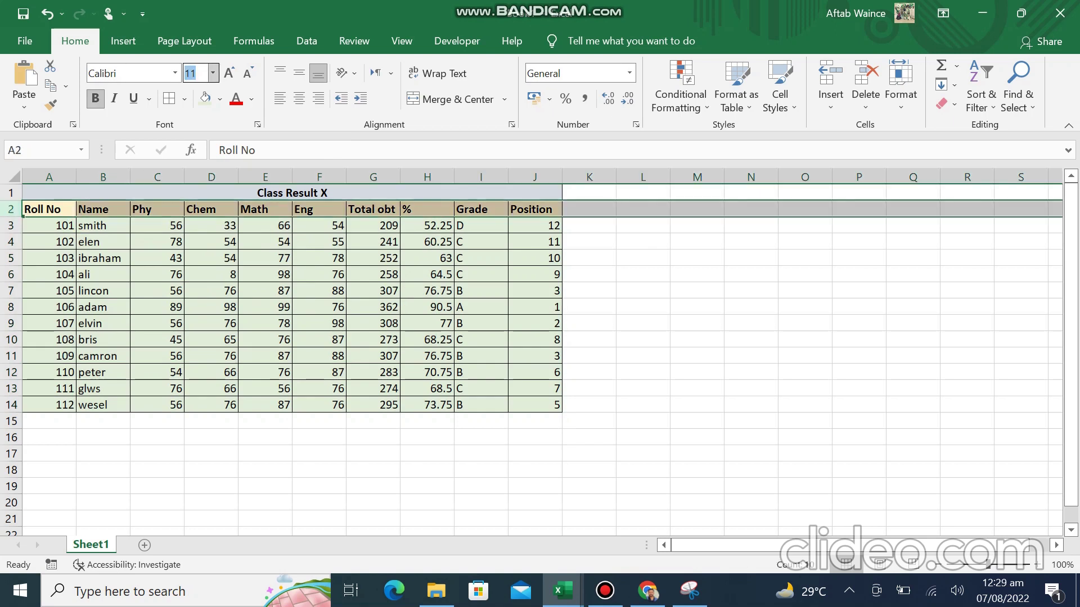
pyautogui.write('14')
pyautogui.press('Return')
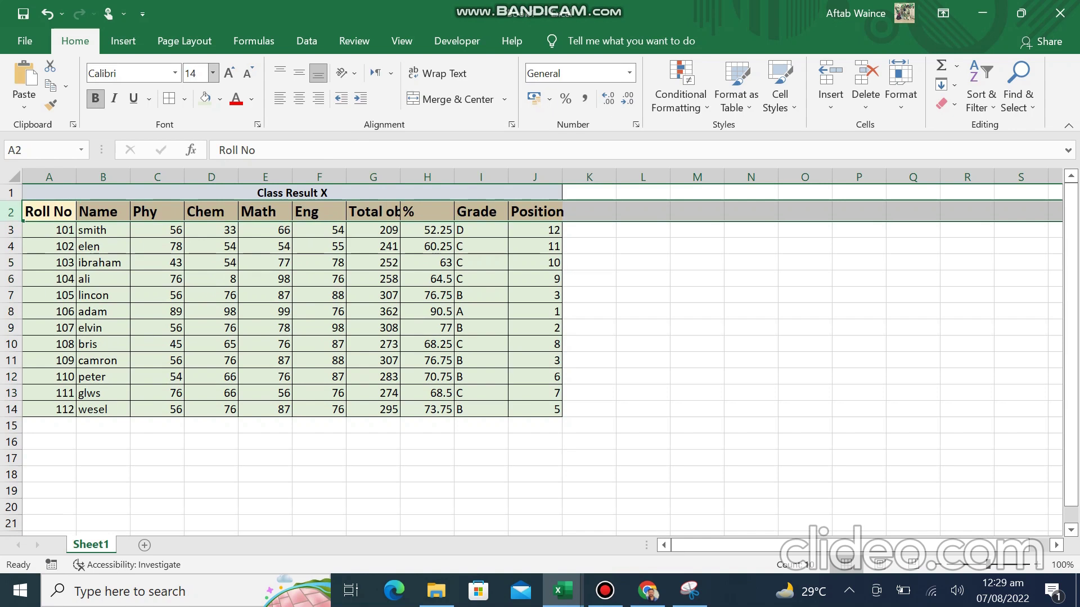
pyautogui.click(191, 74)
pyautogui.write('12')
pyautogui.press('Return')
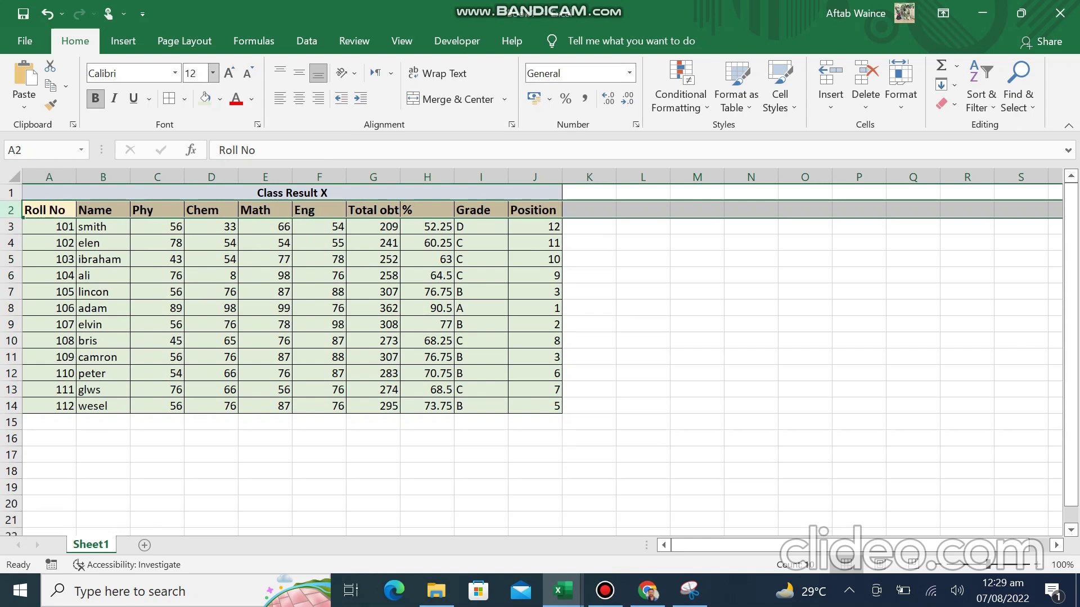
# - Set the Class Result X title to font size 13 and open the print preview
pyautogui.click(292, 192)
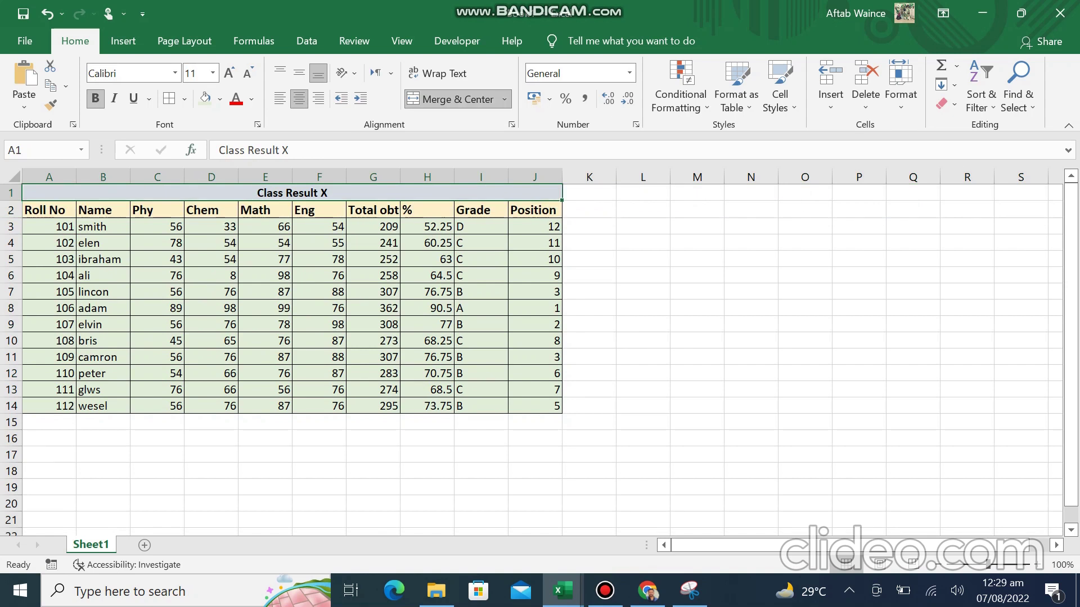
pyautogui.click(192, 73)
pyautogui.press('Return')
pyautogui.click(211, 228)
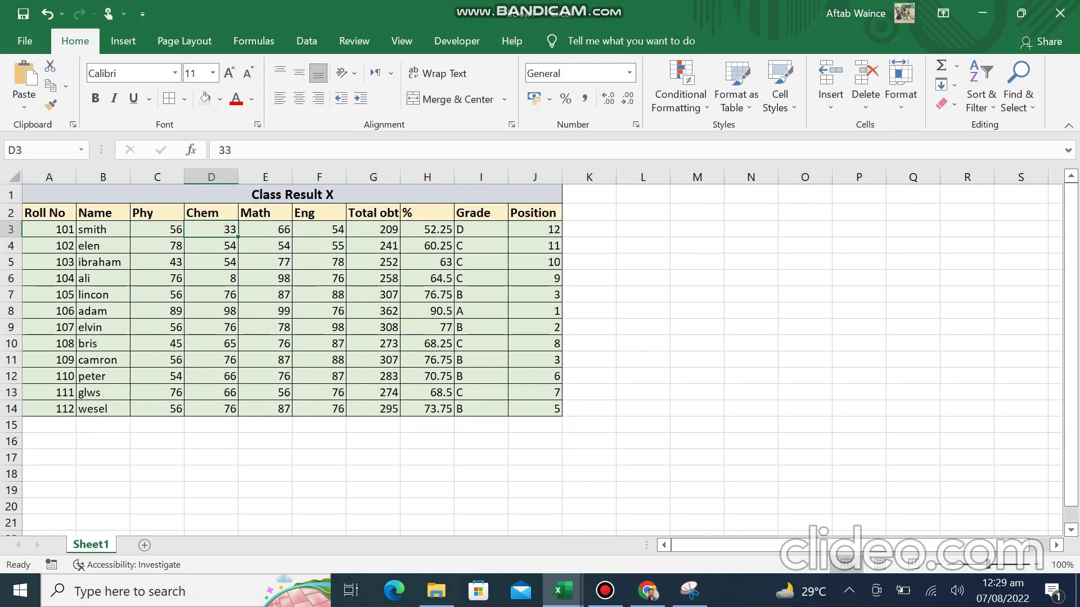
pyautogui.click(157, 343)
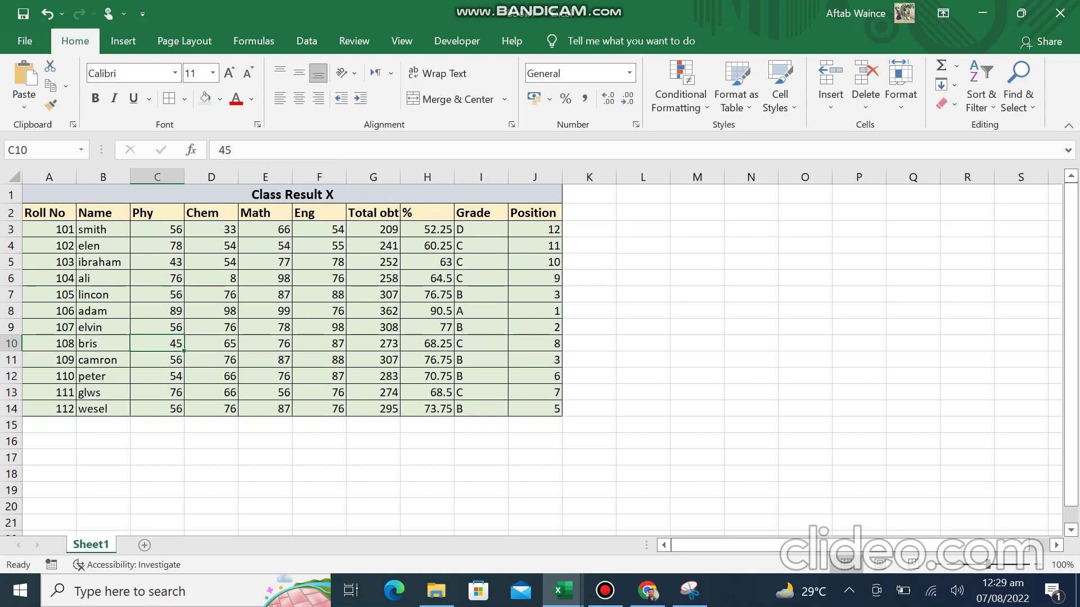
pyautogui.hotkey('ctrl', 'p')
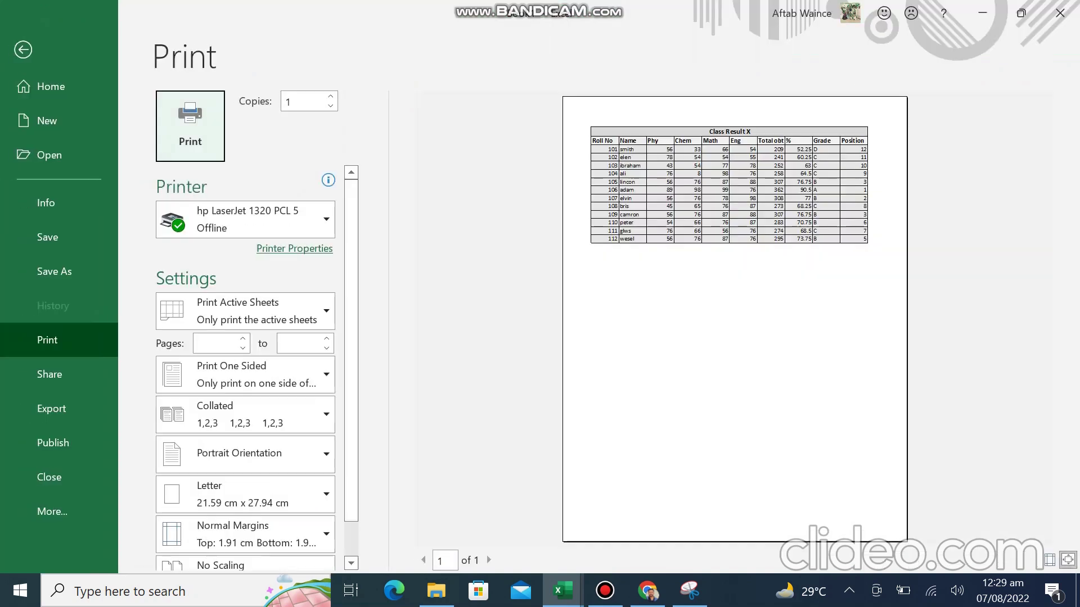
# - Leave the print preview and select the empty cells P1 to T1 beside the table
pyautogui.press('Escape')
pyautogui.click(751, 294)
pyautogui.press('Right')
pyautogui.press('Right')
pyautogui.press('Right')
pyautogui.press('Right')
pyautogui.press('Right')
pyautogui.press('Right')
pyautogui.press('Right')
pyautogui.press('Left')
pyautogui.press('Left')
pyautogui.press('Left')
pyautogui.press('Up')
pyautogui.press('Up')
pyautogui.press('Up')
pyautogui.press('Up')
pyautogui.press('Up')
pyautogui.press('Up')
pyautogui.press('Down')
pyautogui.press('Down')
pyautogui.press('Left')
pyautogui.press('Right')
pyautogui.press('Right')
pyautogui.press('Right')
pyautogui.press('Right')
pyautogui.press('Right')
pyautogui.press('Left')
pyautogui.press('Left')
pyautogui.press('Left')
pyautogui.press('Left')
pyautogui.press('Left')
pyautogui.press('Left')
pyautogui.press('Up')
pyautogui.press('Up')
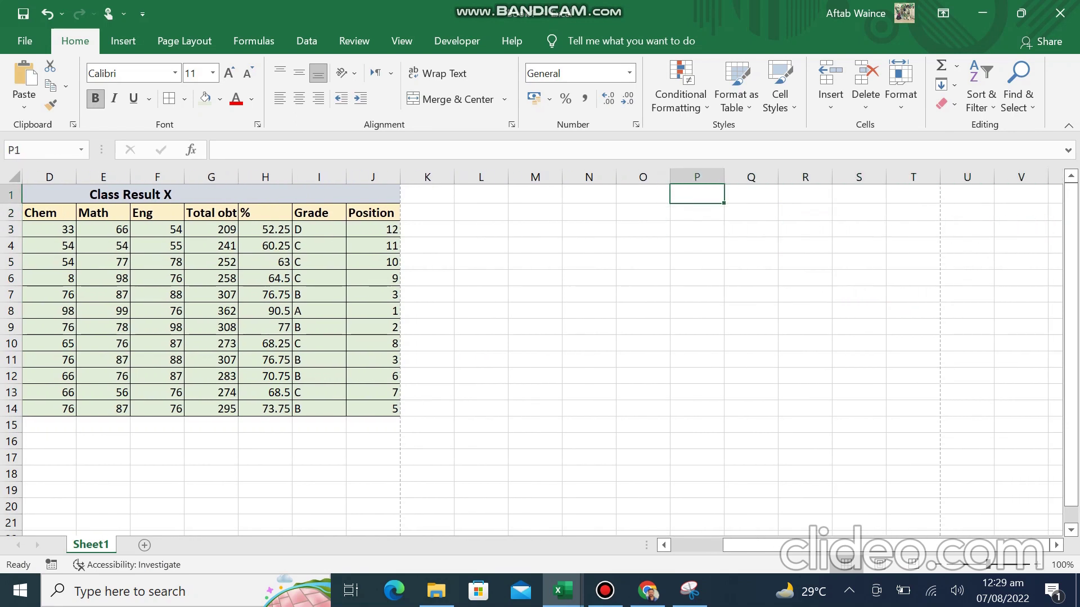
pyautogui.hotkey('shift', 'Right')
# - Merge and centre P1:T1 and enter the title 'Result Card'
pyautogui.hotkey('shift', 'Right')
pyautogui.hotkey('shift', 'Right')
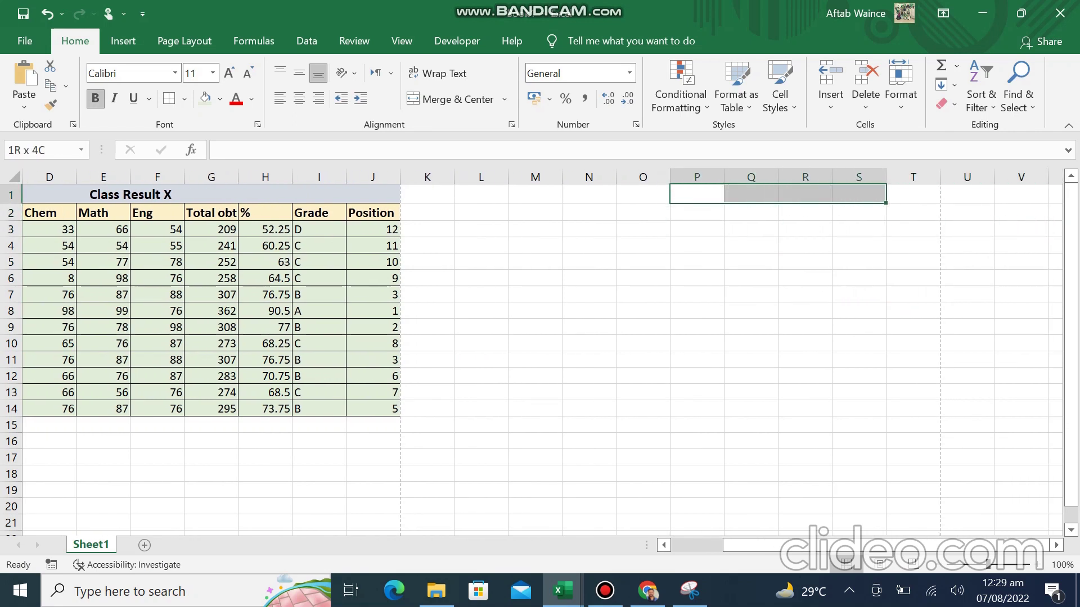
pyautogui.hotkey('shift', 'Right')
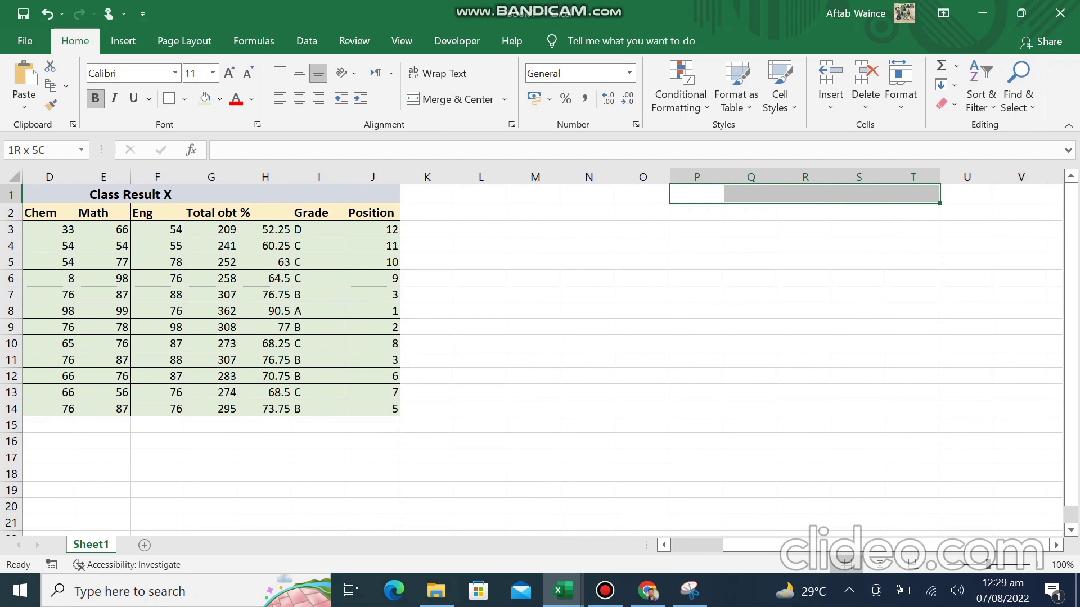
pyautogui.click(450, 99)
pyautogui.write('Result Card')
pyautogui.press('Return')
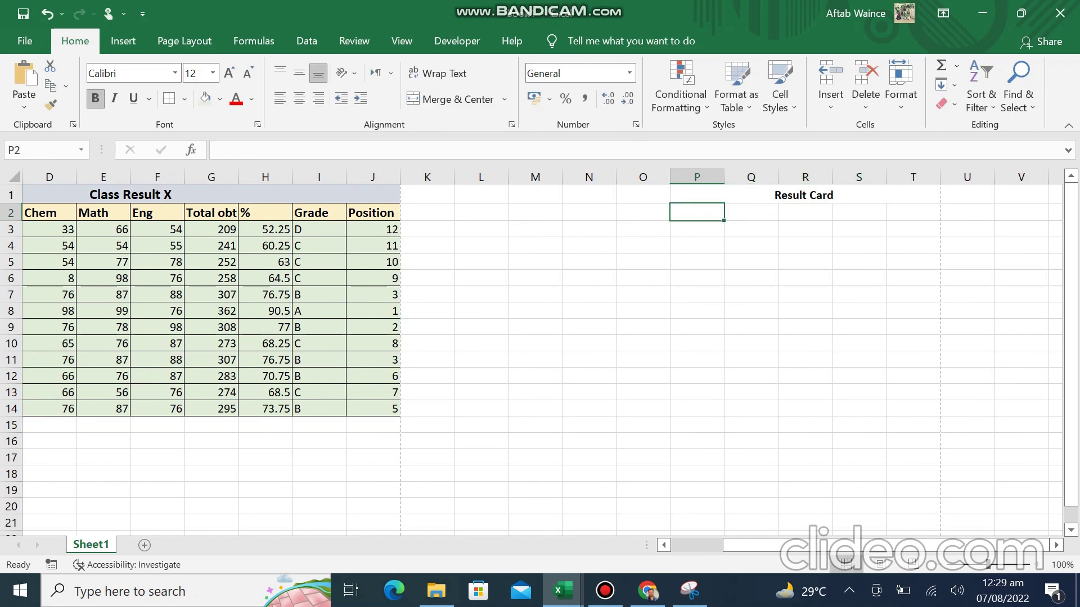
# - Add the 'Roll No' label in P2
pyautogui.write('Roll No')
pyautogui.press('Tab')
pyautogui.click(805, 213)
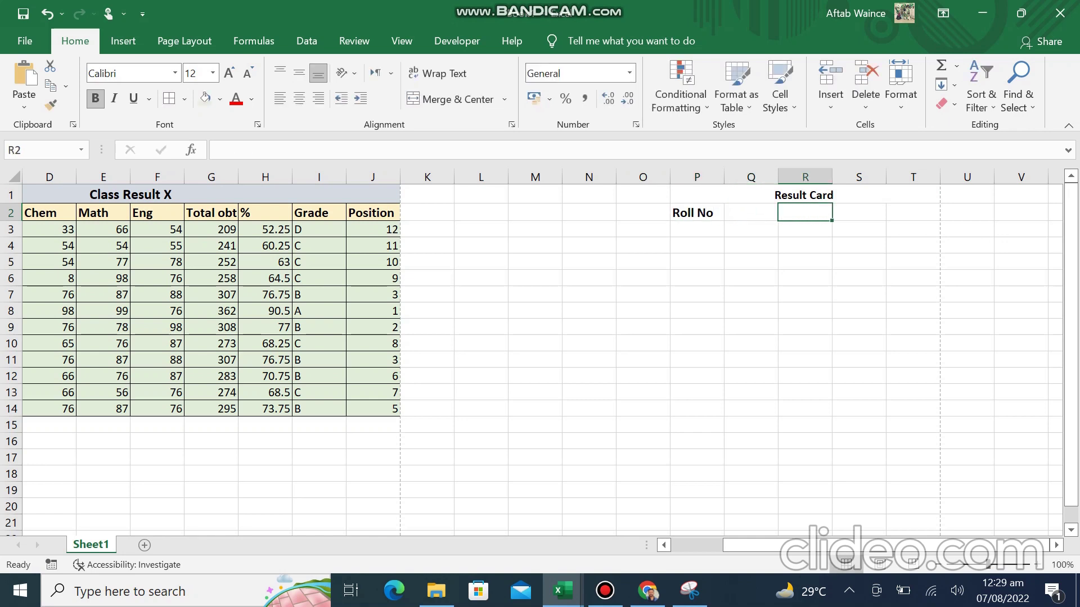
# - Enter 'Date' in R2 and merge S2:T2 beside it
pyautogui.write('Date')
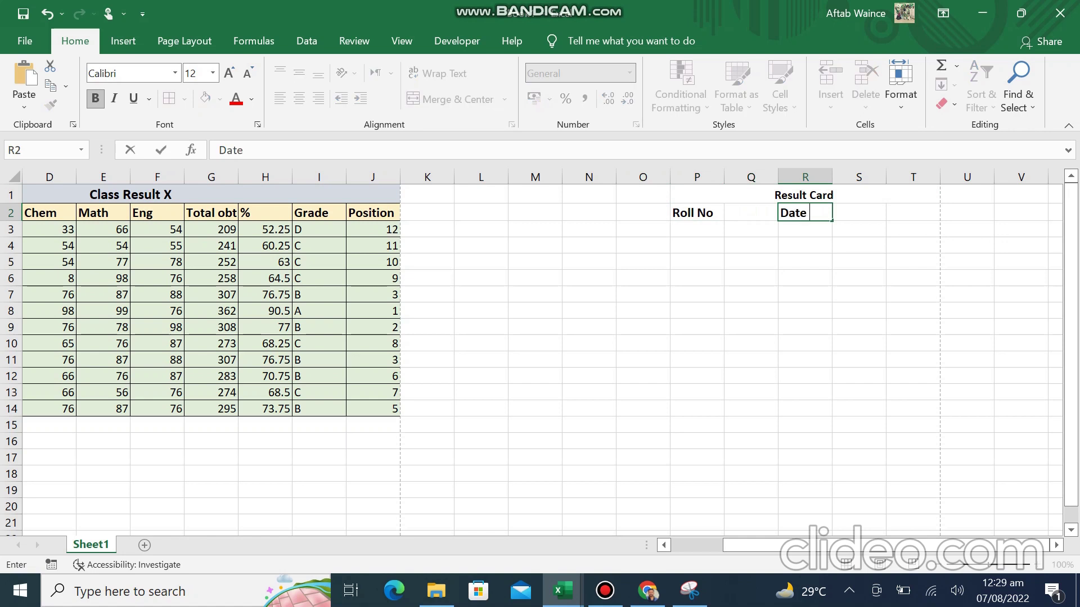
pyautogui.moveTo(805, 212); pyautogui.dragTo(913, 212)
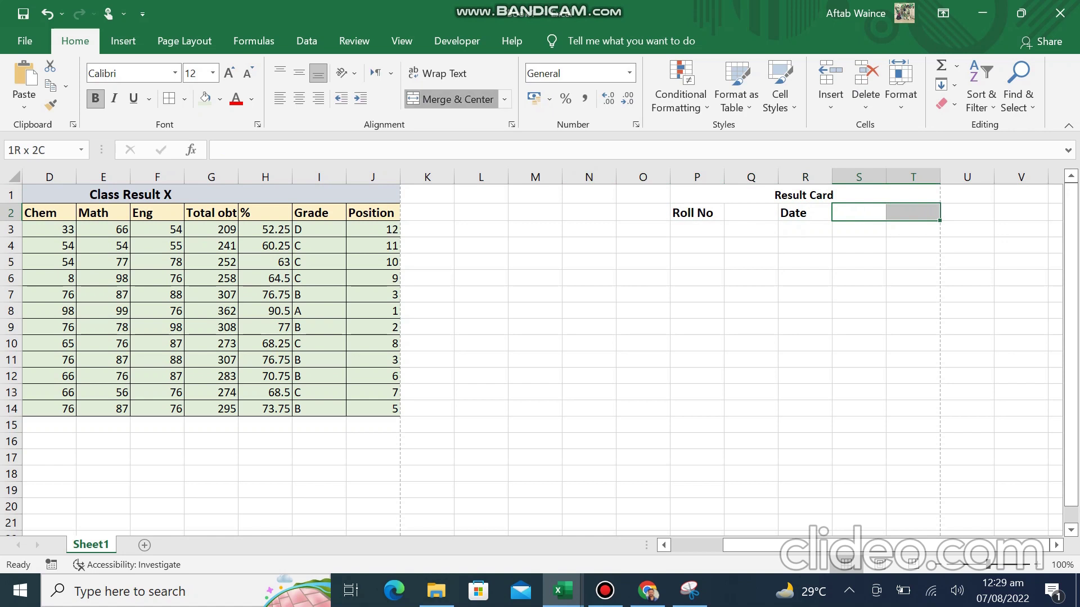
pyautogui.click(453, 99)
# - Enter 'Name' in P3 and merge Q3:R3 beside it
pyautogui.click(697, 229)
pyautogui.write('Nam')
pyautogui.moveTo(751, 229); pyautogui.dragTo(805, 229)
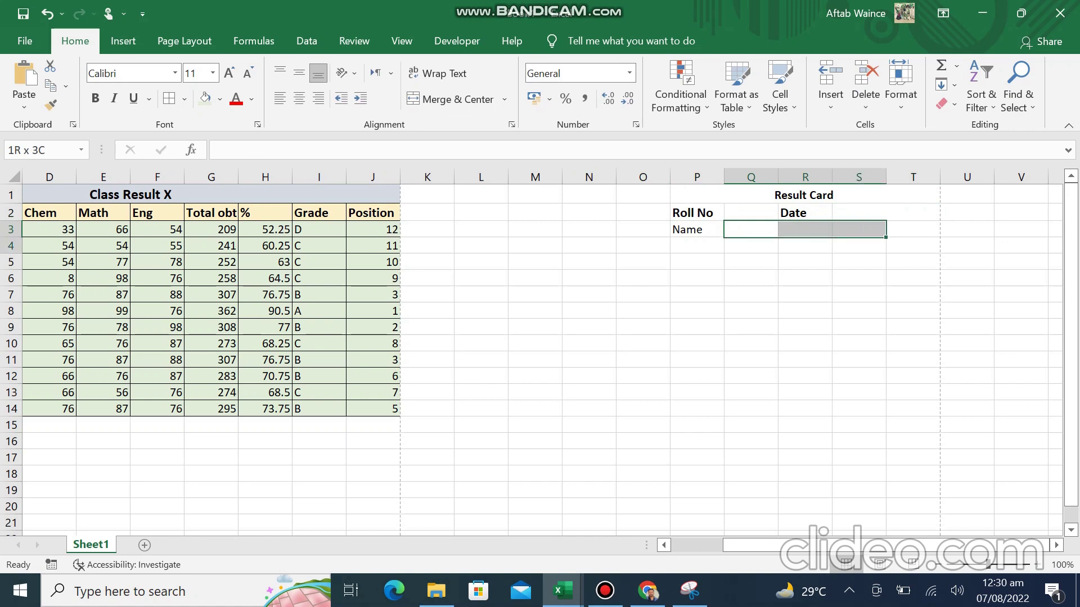
pyautogui.moveTo(805, 229); pyautogui.dragTo(858, 245)
pyautogui.moveTo(859, 246)
pyautogui.mouseDown()
pyautogui.moveTo(810, 245)
pyautogui.moveTo(810, 229)
pyautogui.mouseUp()
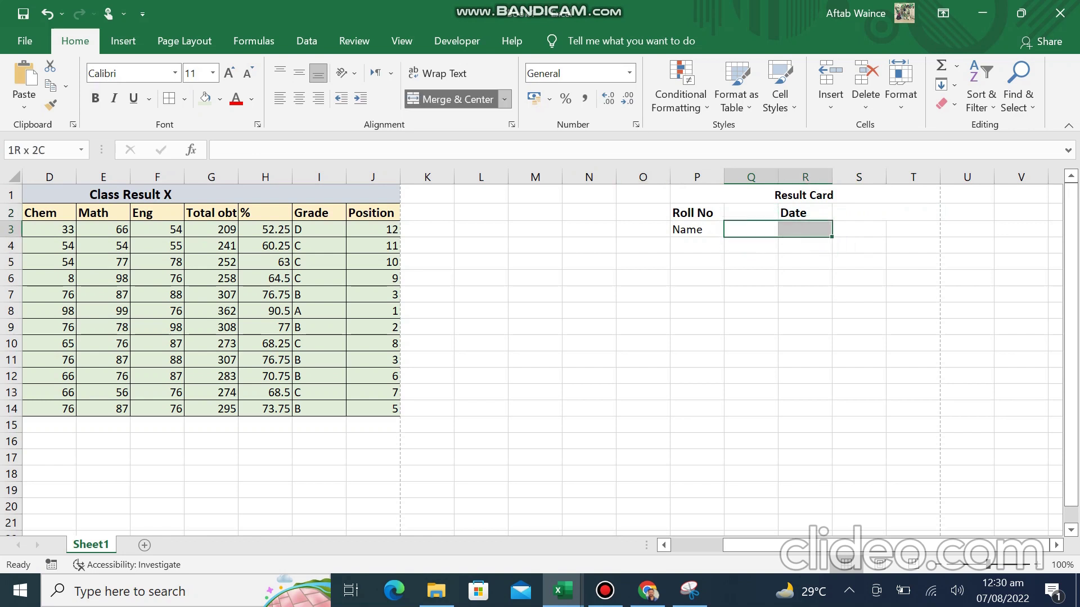
pyautogui.click(444, 99)
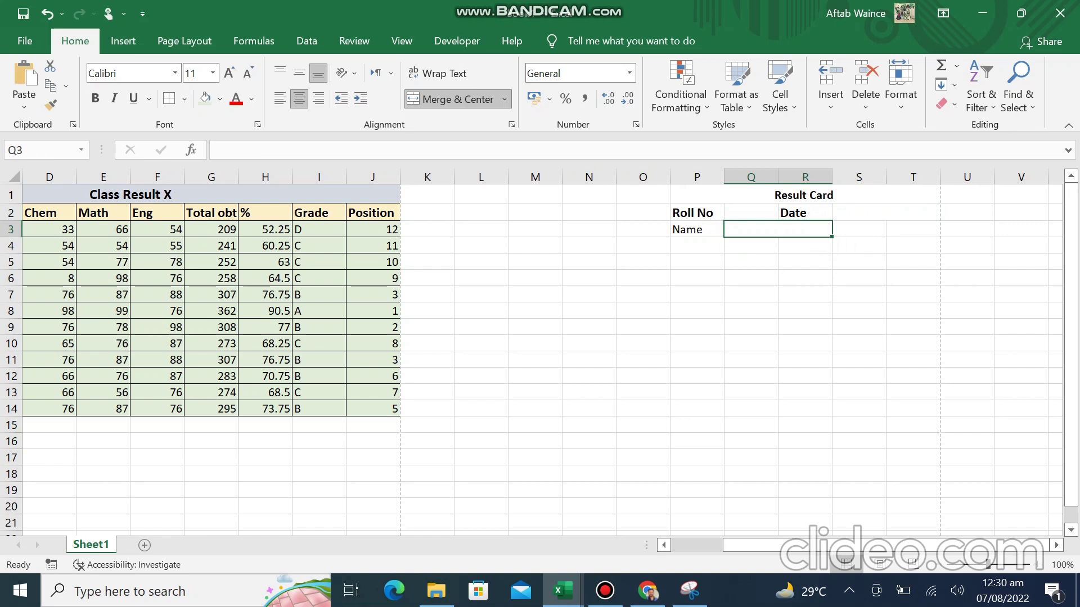
pyautogui.click(702, 275)
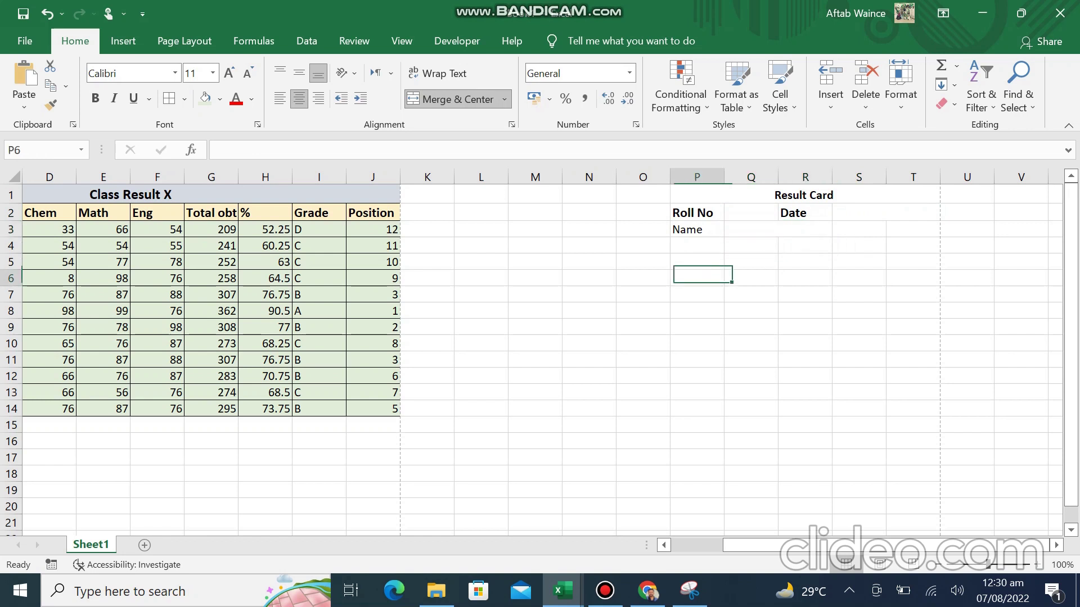
pyautogui.click(697, 262)
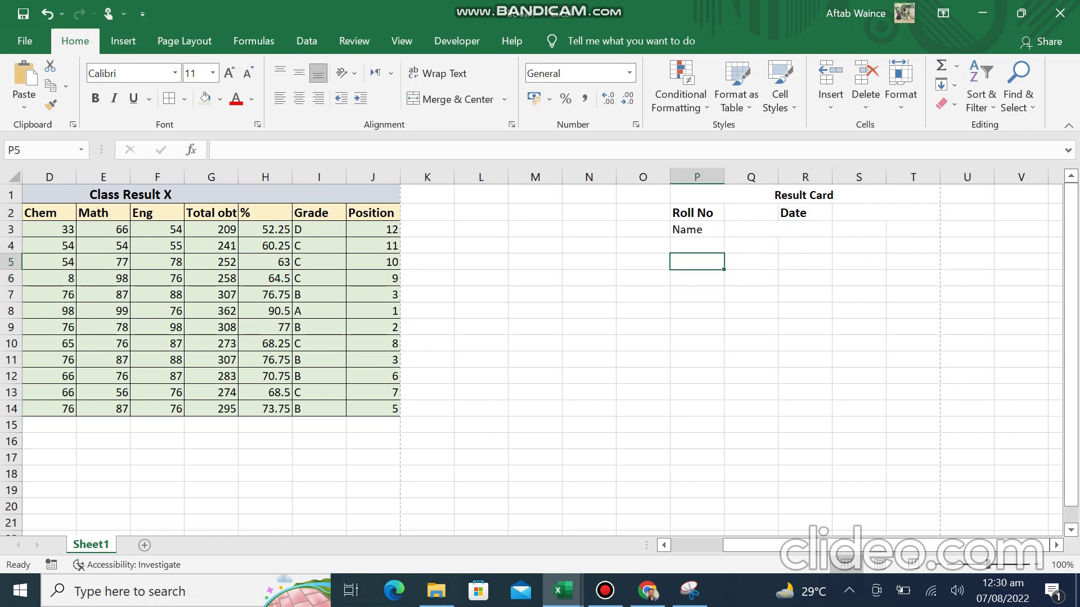
pyautogui.click(696, 245)
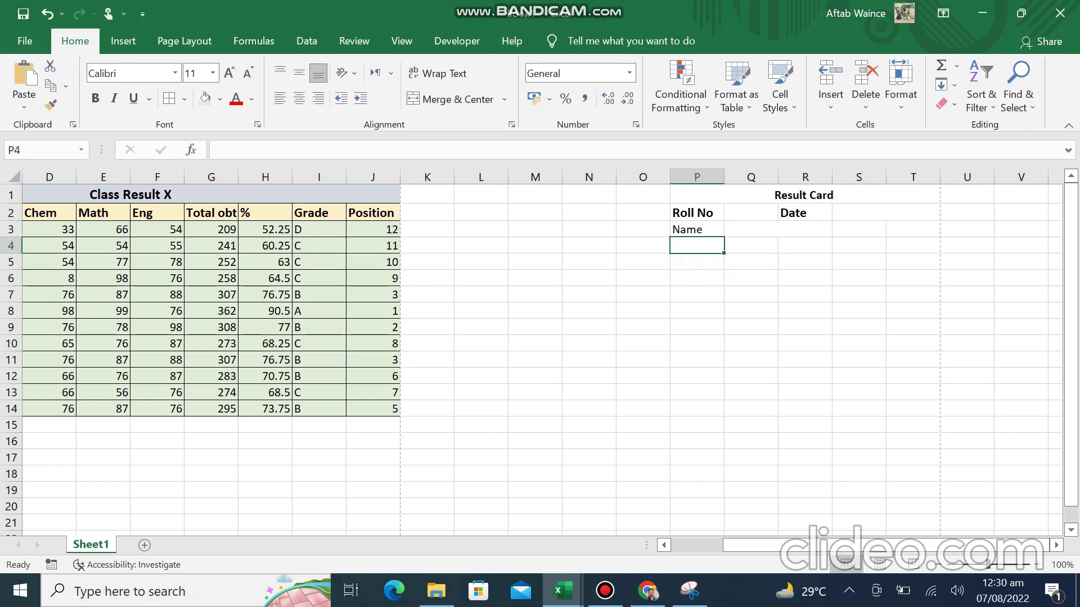
# - Add 'Postion' in P4 and 'Grade' in R4, merging S4:T4 beside Grade
pyautogui.write('Postion')
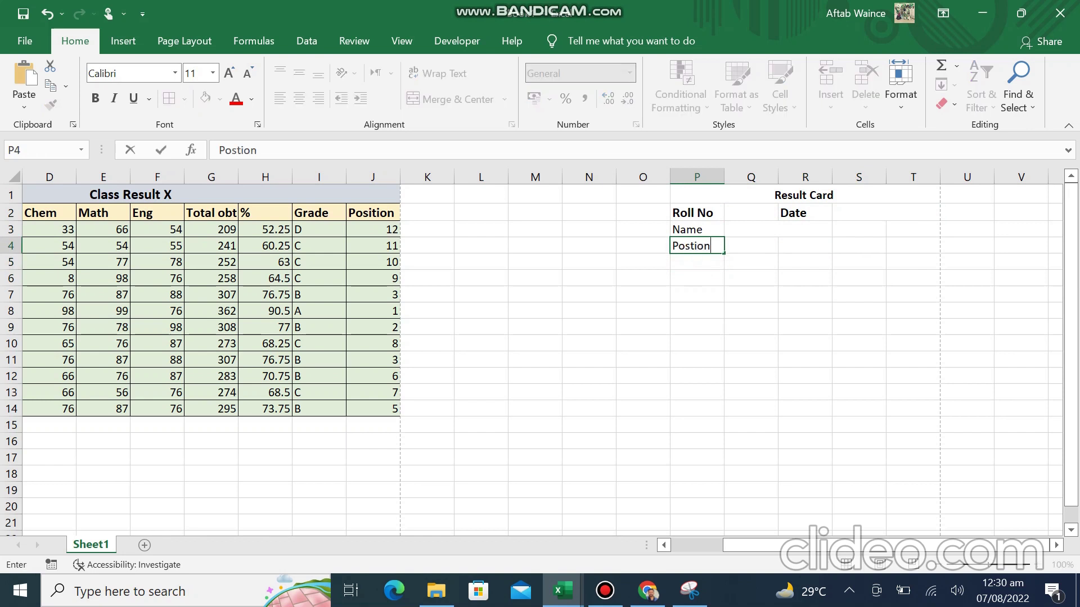
pyautogui.click(805, 245)
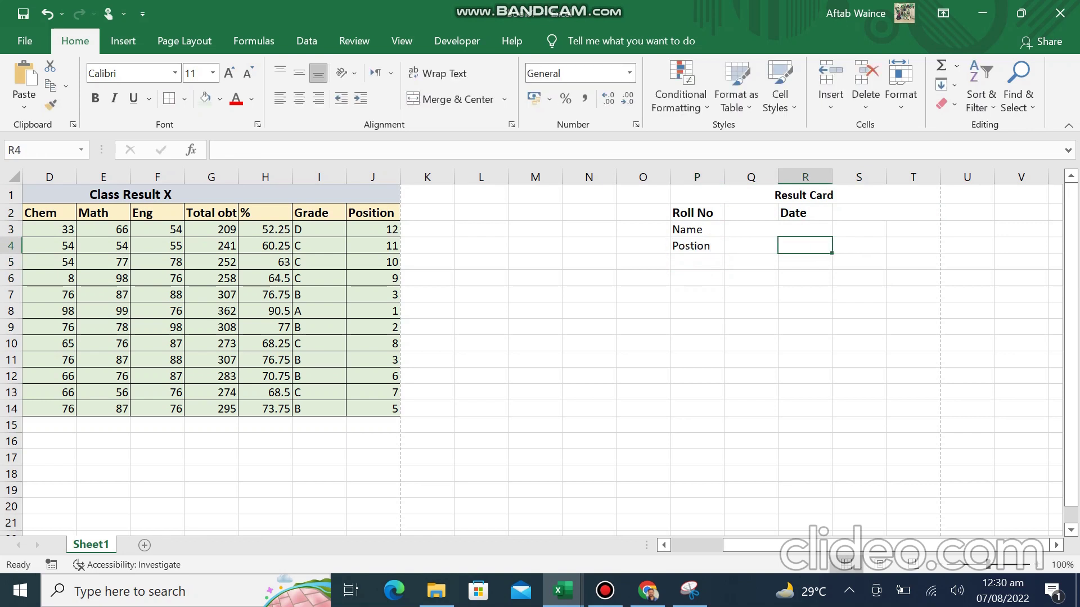
pyautogui.write('Grade')
pyautogui.press('Return')
pyautogui.moveTo(859, 246); pyautogui.dragTo(923, 245)
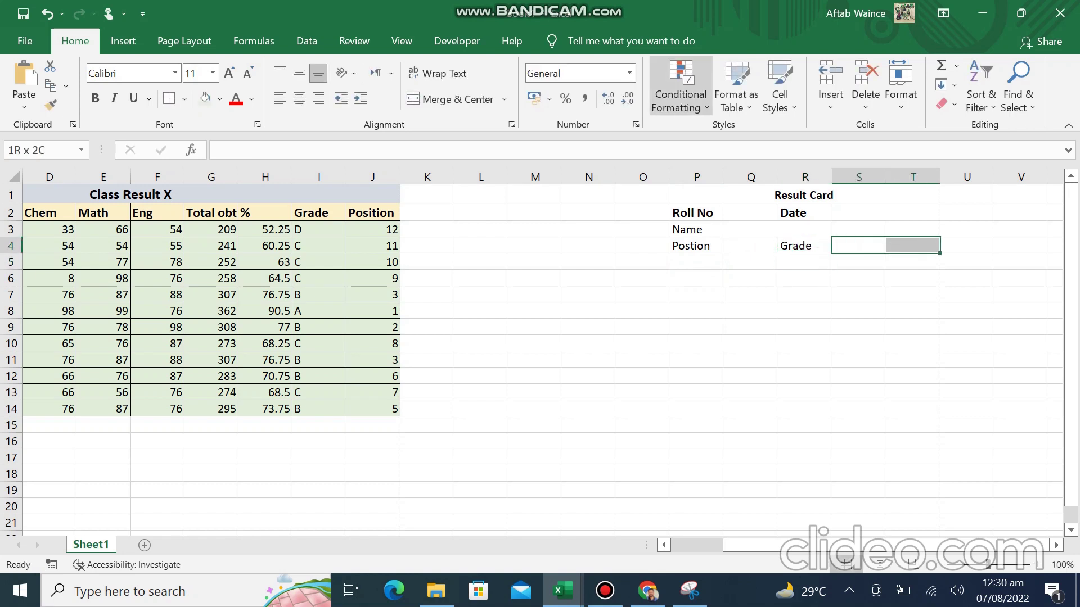
pyautogui.click(453, 98)
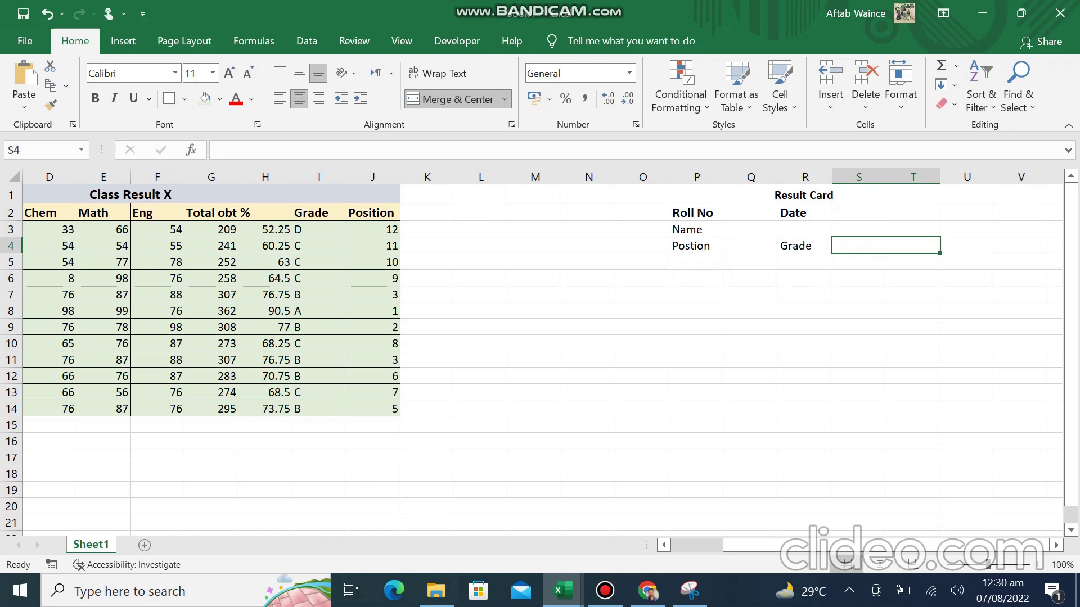
# - Add 'Precentage' in P5 and 'Marks obt' in R5, widening columns P and R to fit
pyautogui.click(697, 262)
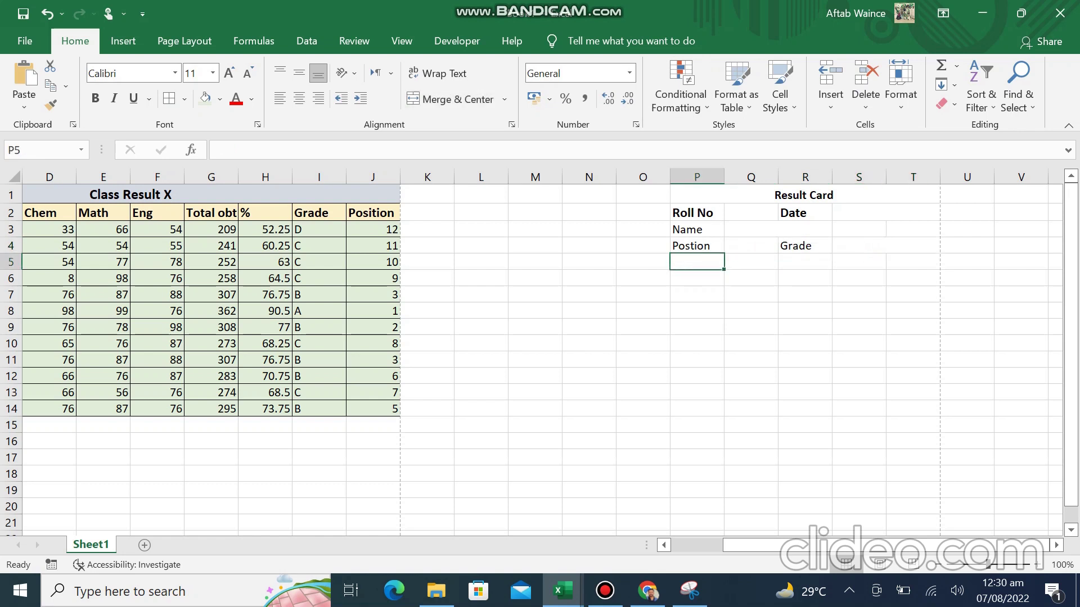
pyautogui.write('Precentage')
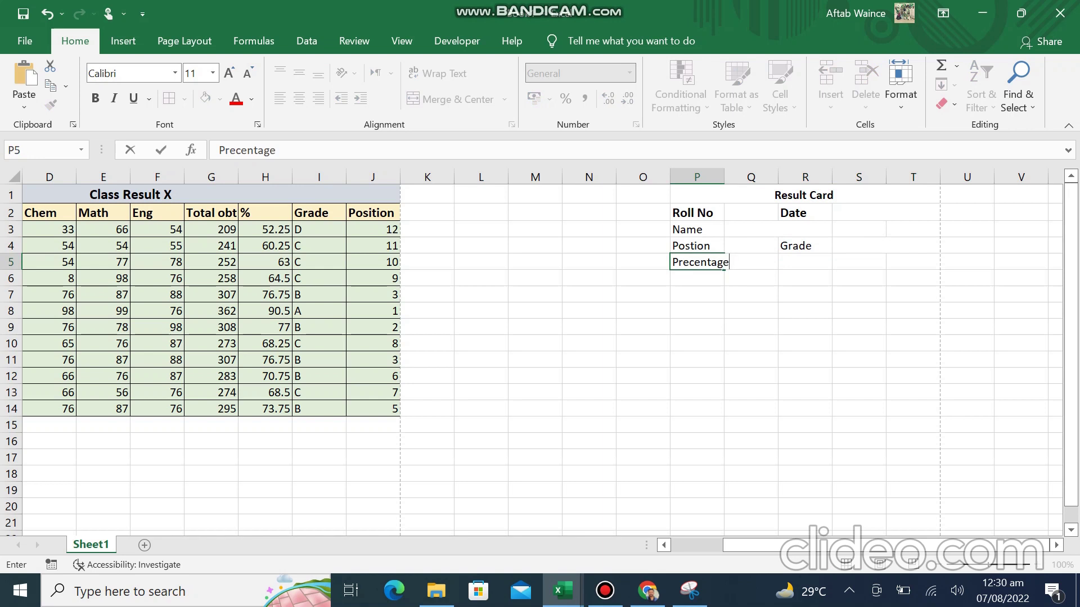
pyautogui.press('Return')
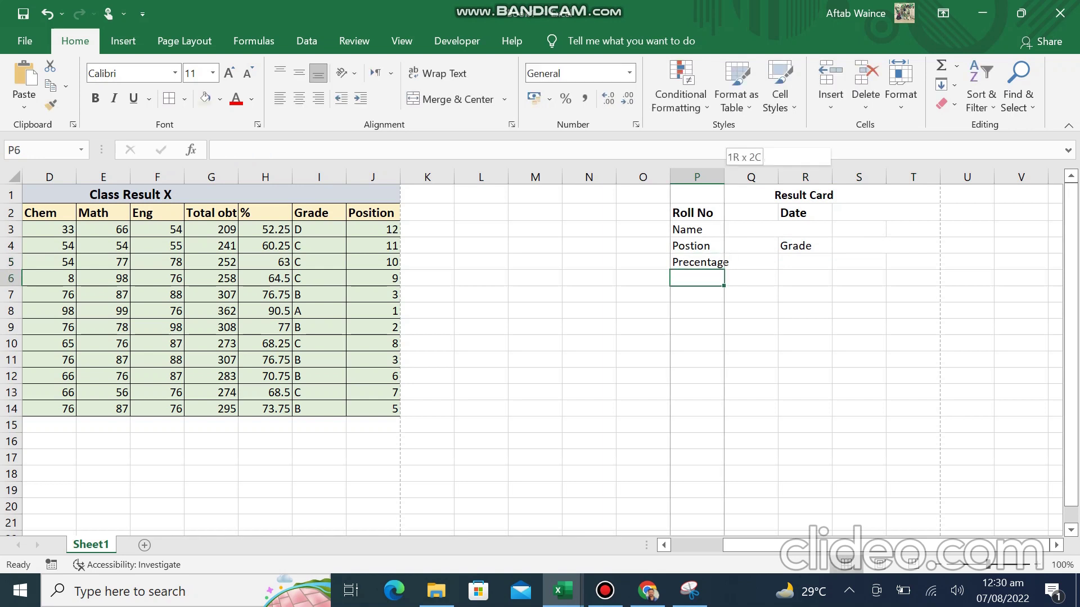
pyautogui.moveTo(724, 176); pyautogui.dragTo(733, 177)
pyautogui.click(758, 278)
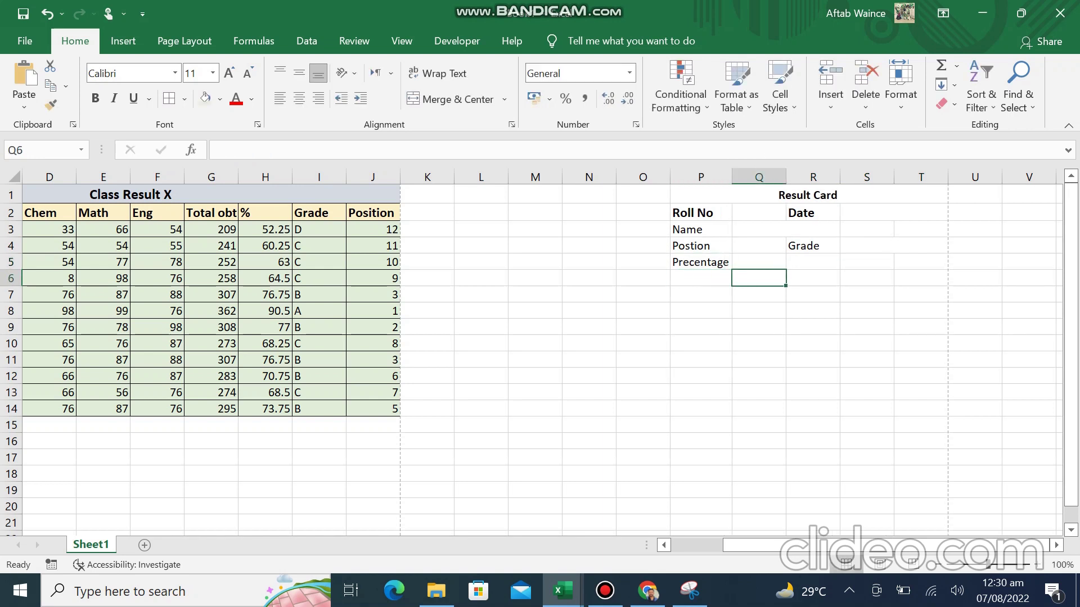
pyautogui.click(812, 262)
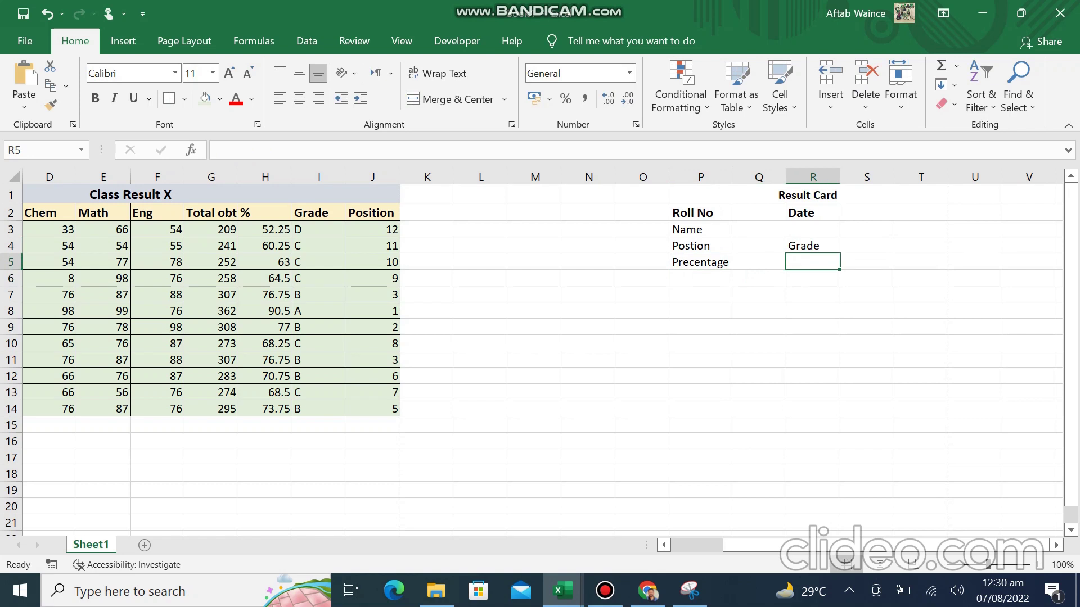
pyautogui.write('Marks ')
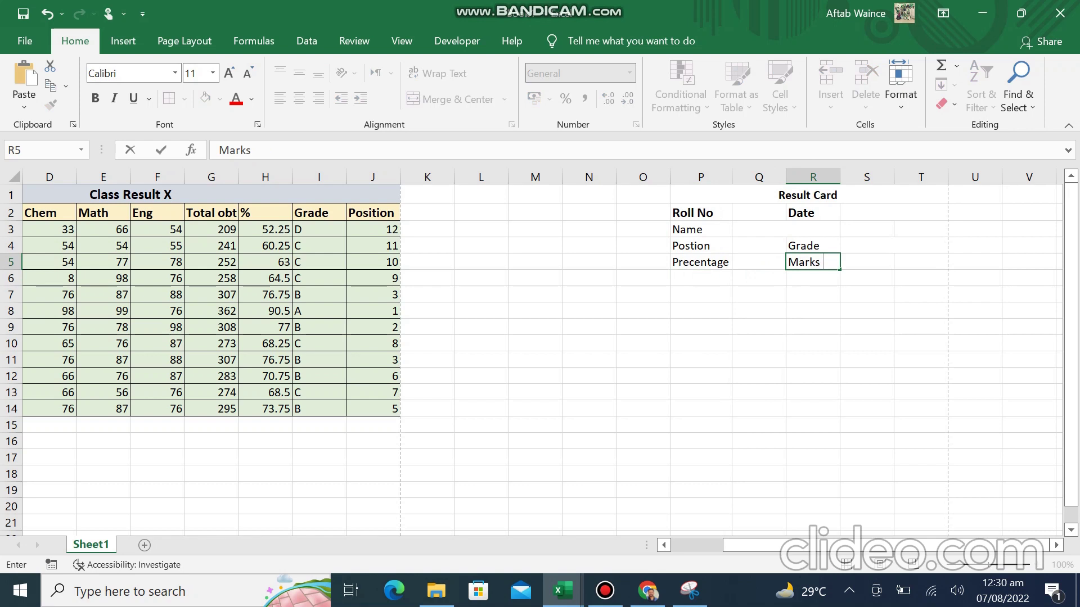
pyautogui.write('obt')
pyautogui.press('Return')
pyautogui.press('Up')
pyautogui.press('Right')
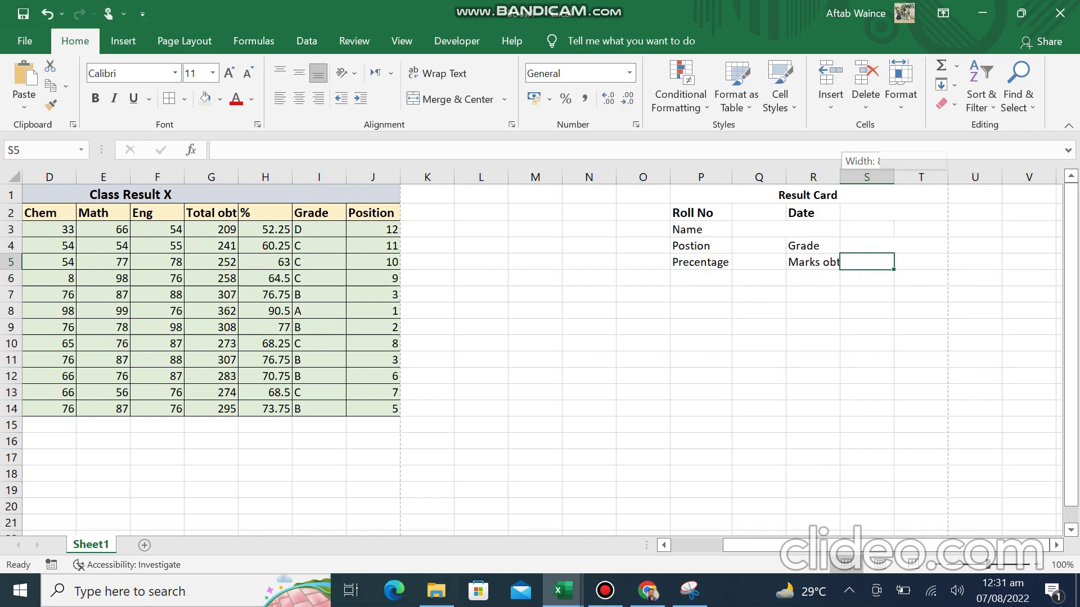
pyautogui.moveTo(840, 176); pyautogui.dragTo(843, 176)
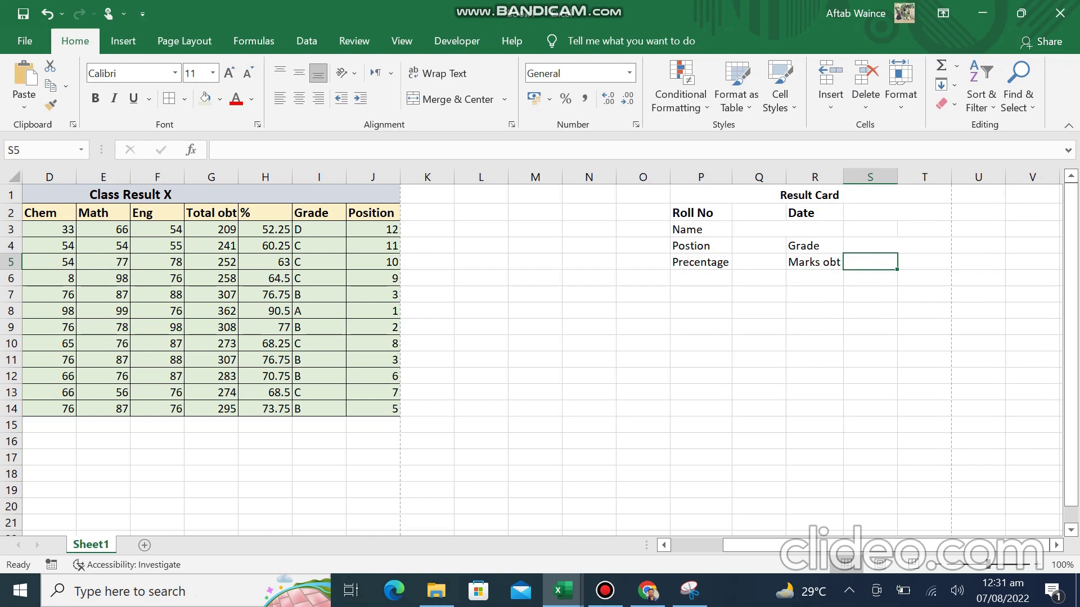
# - Remove bold from the Roll No and Date labels
pyautogui.click(701, 213)
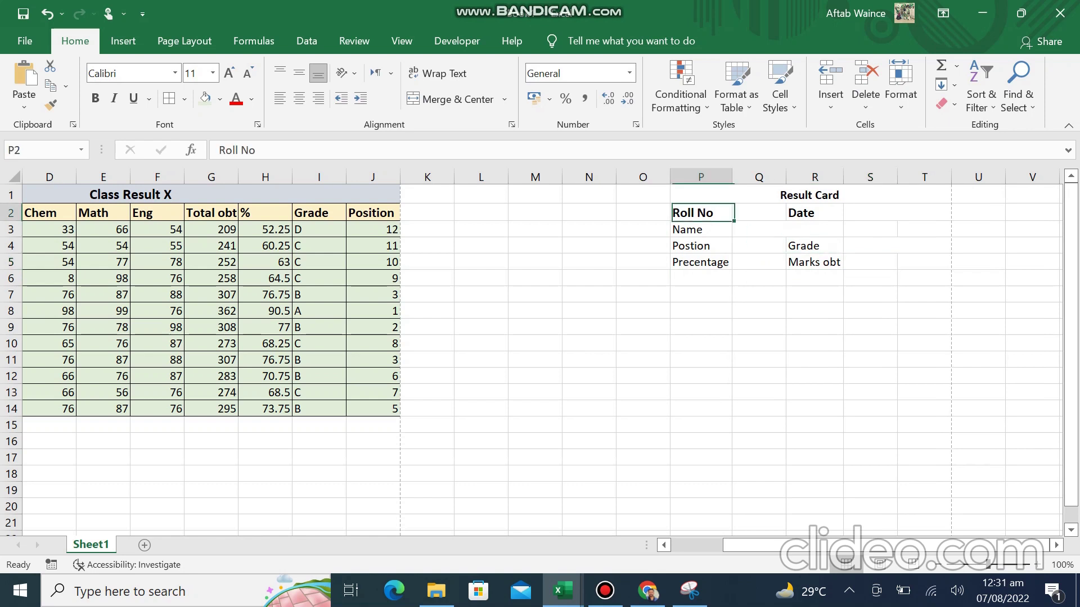
pyautogui.hotkey('ctrl', 'b')
pyautogui.click(814, 213)
pyautogui.hotkey('ctrl', 'b')
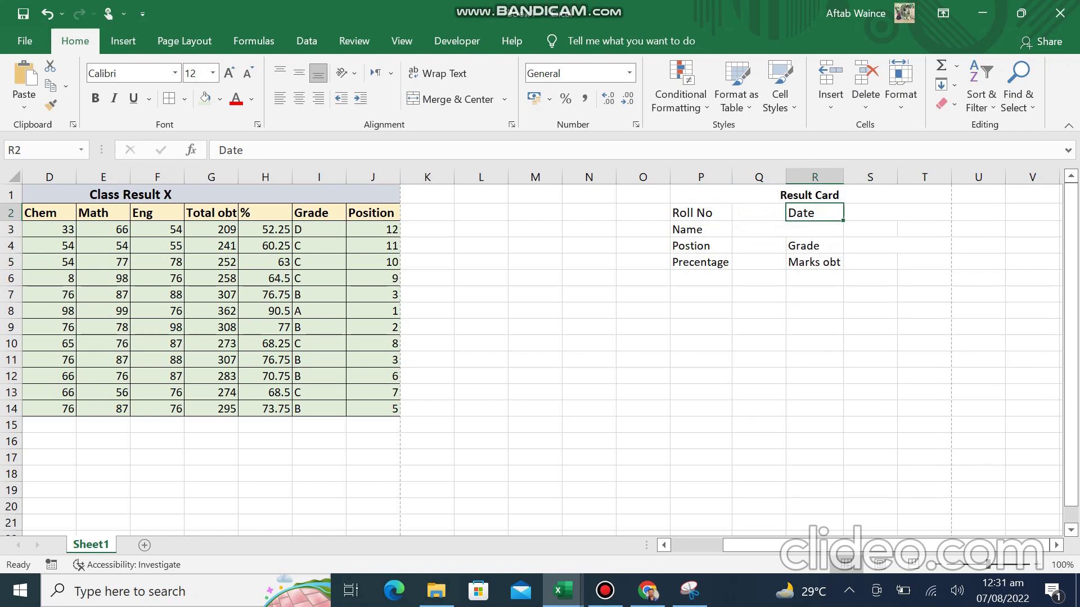
# - Add the 'Subject' label in P6
pyautogui.click(700, 294)
pyautogui.click(700, 277)
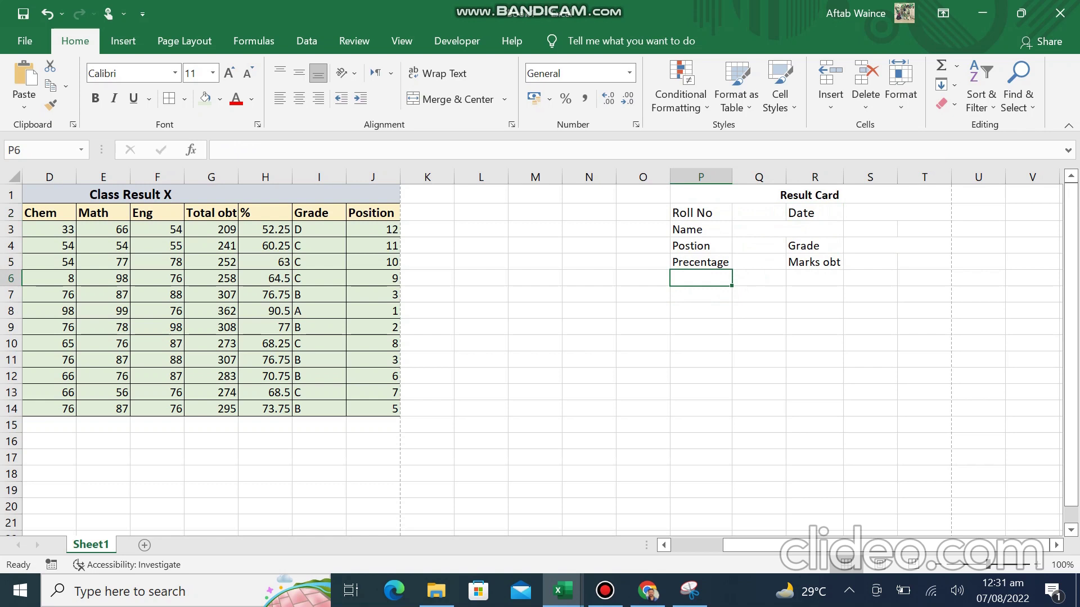
pyautogui.write('Subject')
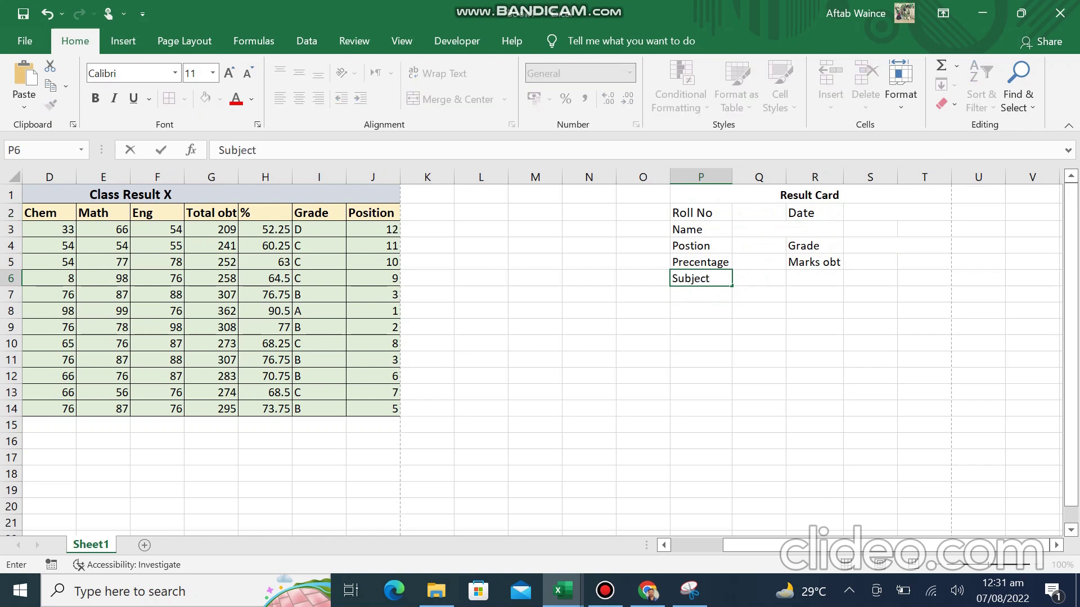
pyautogui.click(604, 590)
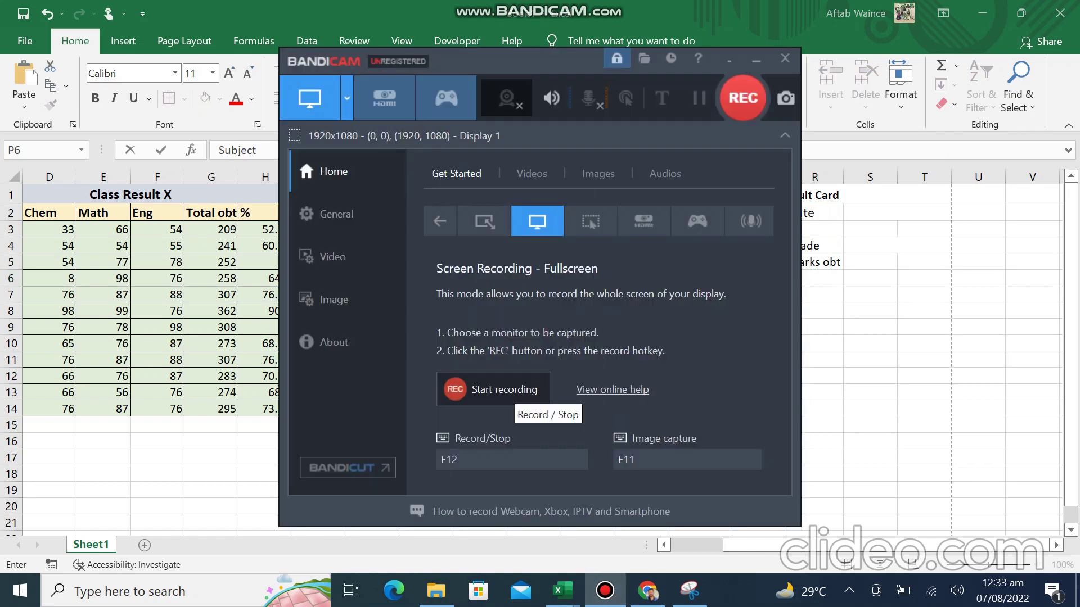
pyautogui.click(506, 390)
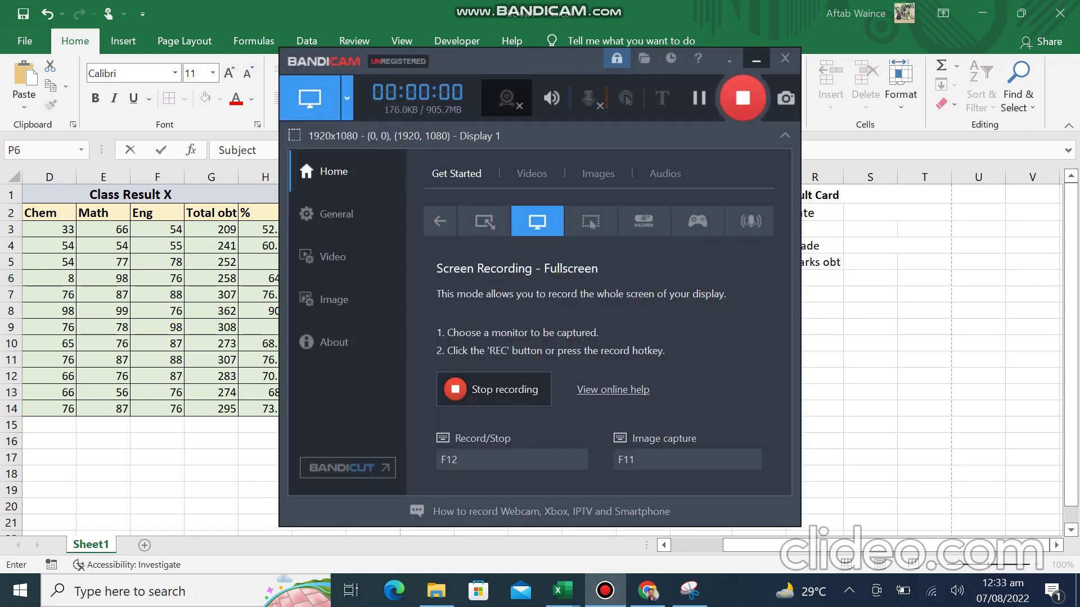
pyautogui.click(756, 58)
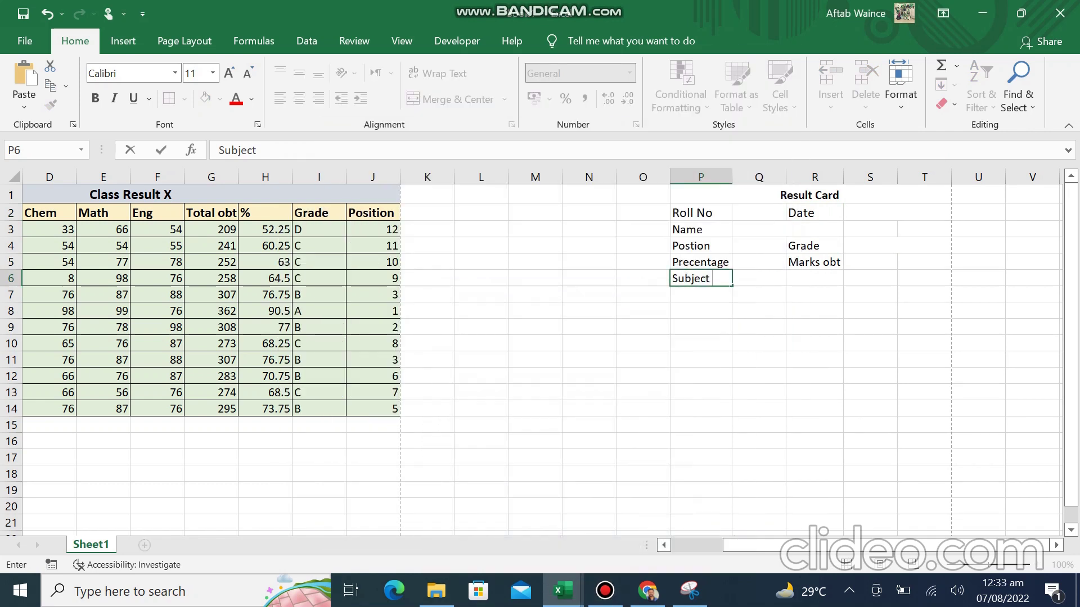
pyautogui.press('Return')
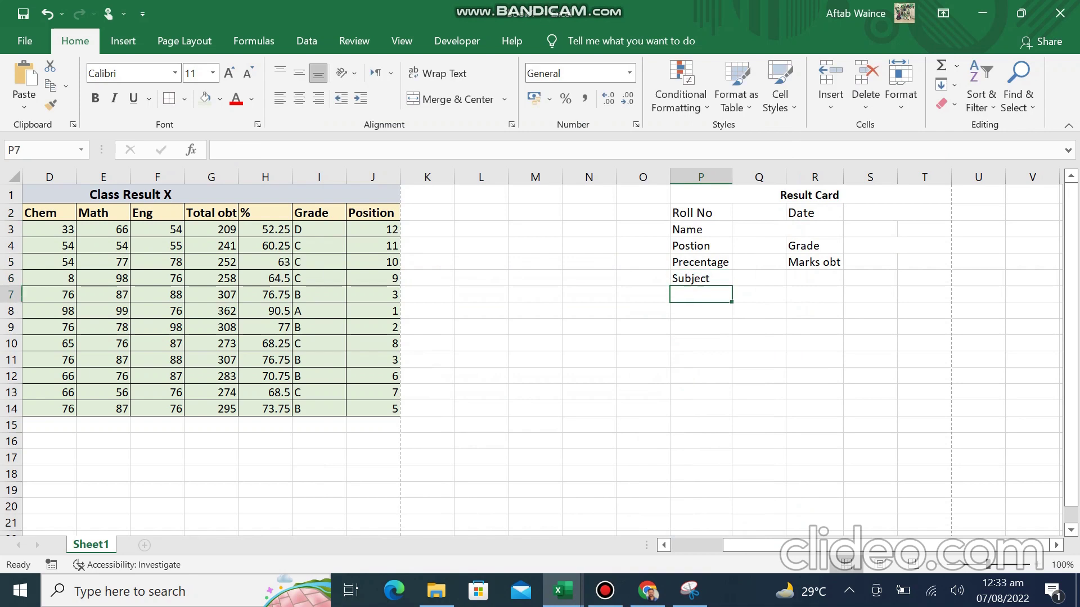
# - Enter headers 'Sr No', 'Subject' and 'Obtained Marks' in P8:R8, autofitting column R
pyautogui.click(701, 311)
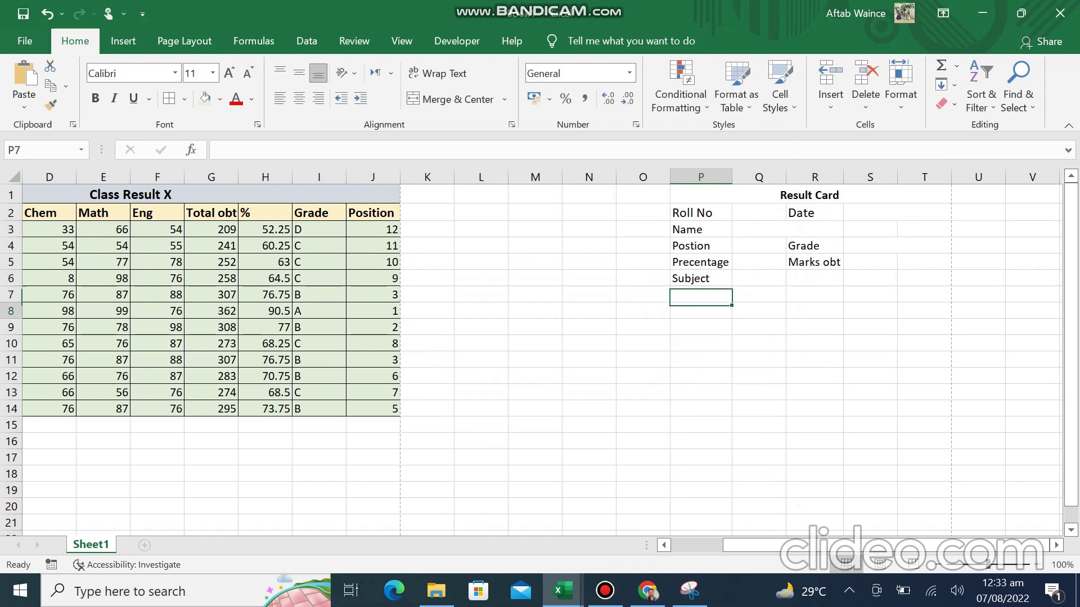
pyautogui.write('Sr ')
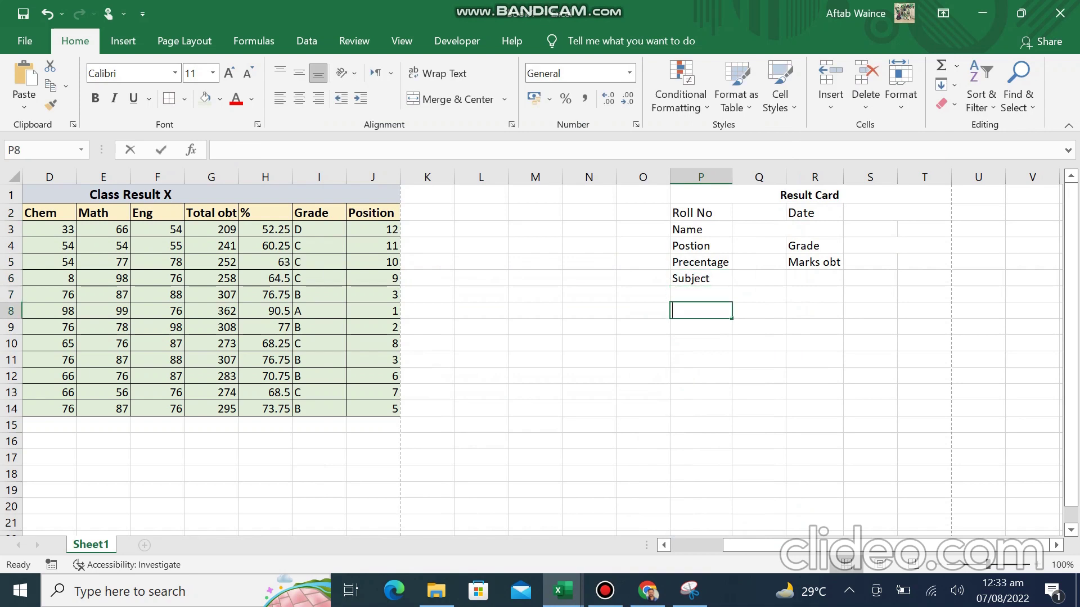
pyautogui.write('No')
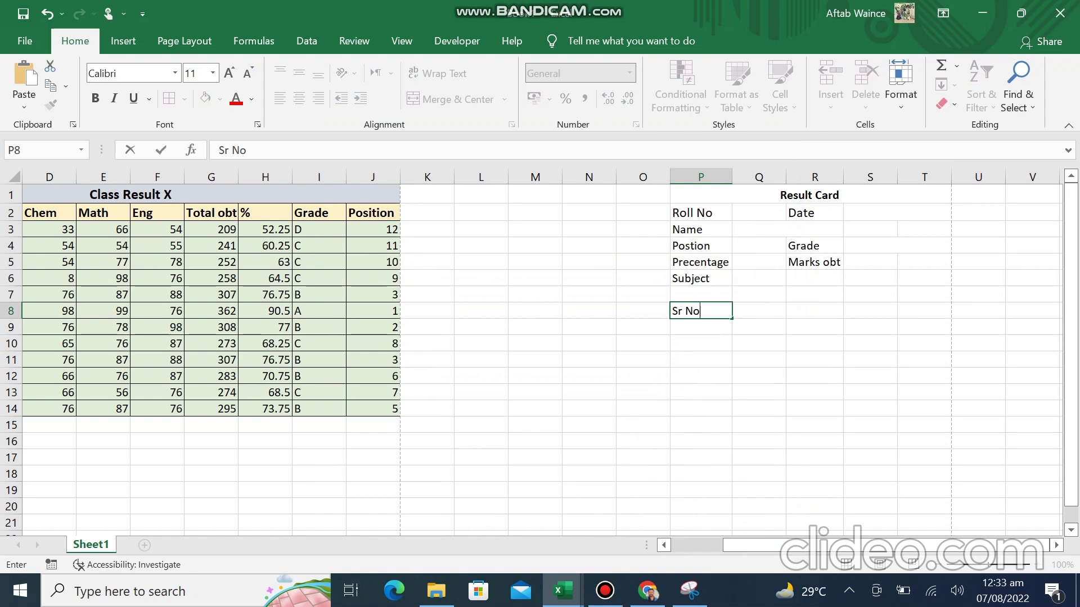
pyautogui.press('Tab')
pyautogui.write('Subject')
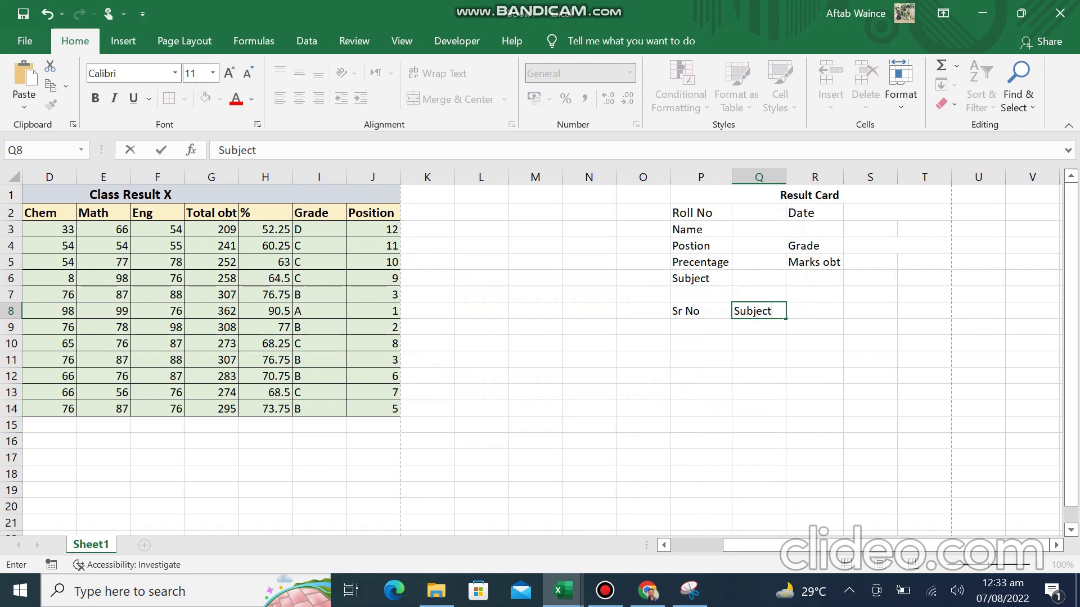
pyautogui.press('Tab')
pyautogui.write('Obta')
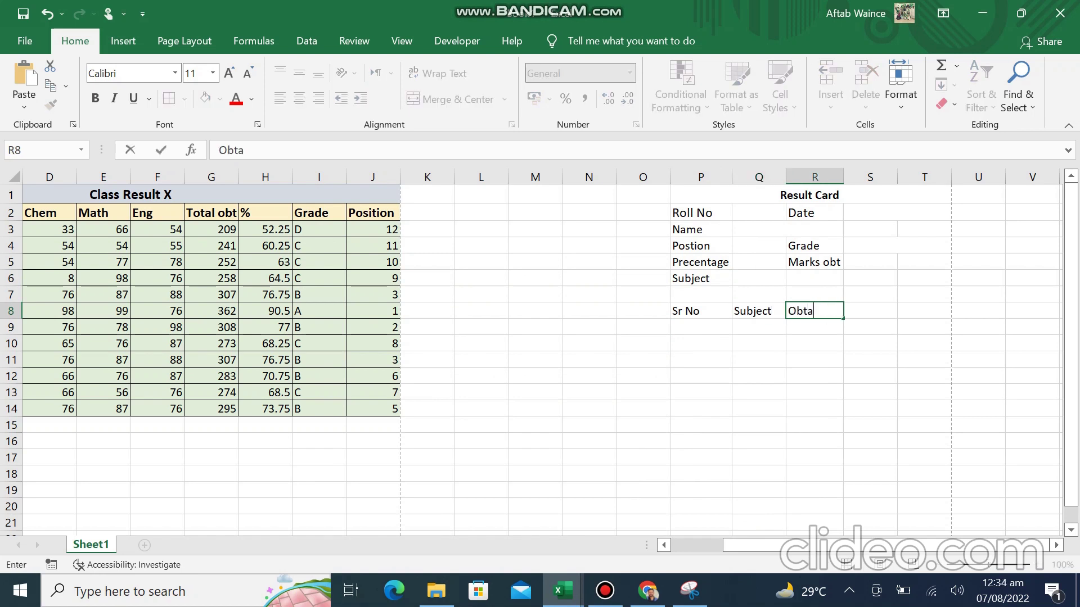
pyautogui.write('ined marks')
pyautogui.press('BackSpace')
pyautogui.press('BackSpace')
pyautogui.press('BackSpace')
pyautogui.press('BackSpace')
pyautogui.write('Marks')
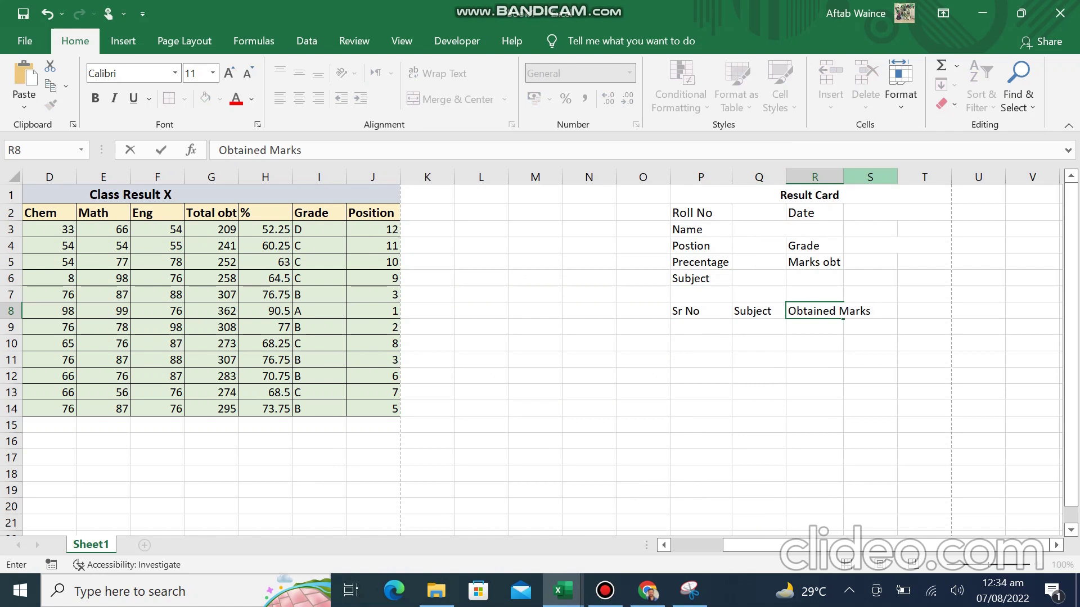
pyautogui.click(815, 177)
pyautogui.doubleClick(843, 178)
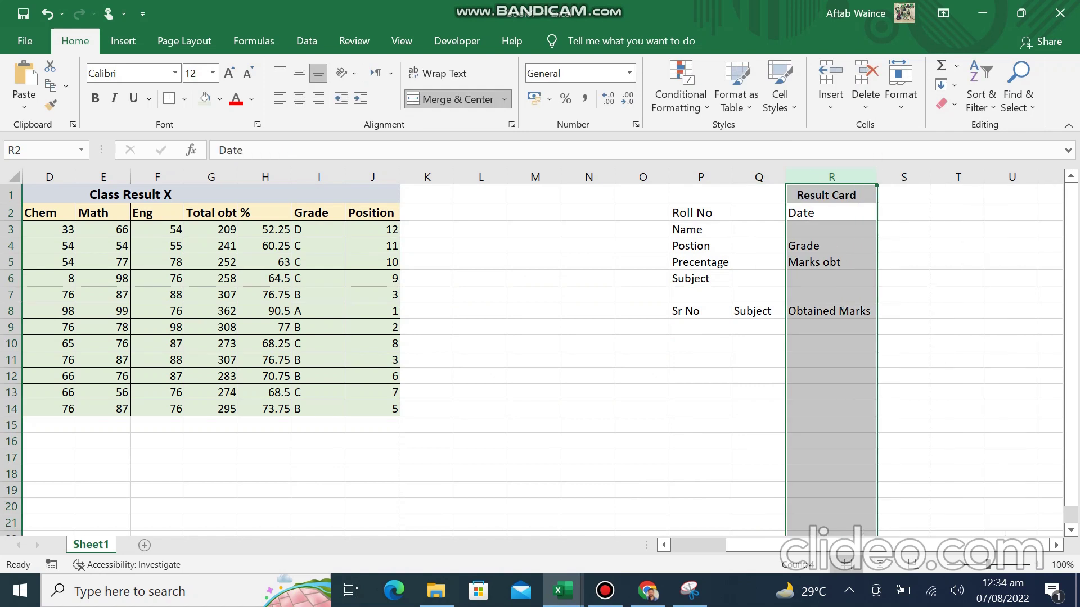
# - Add the 'Total Mars' header in S8
pyautogui.click(904, 310)
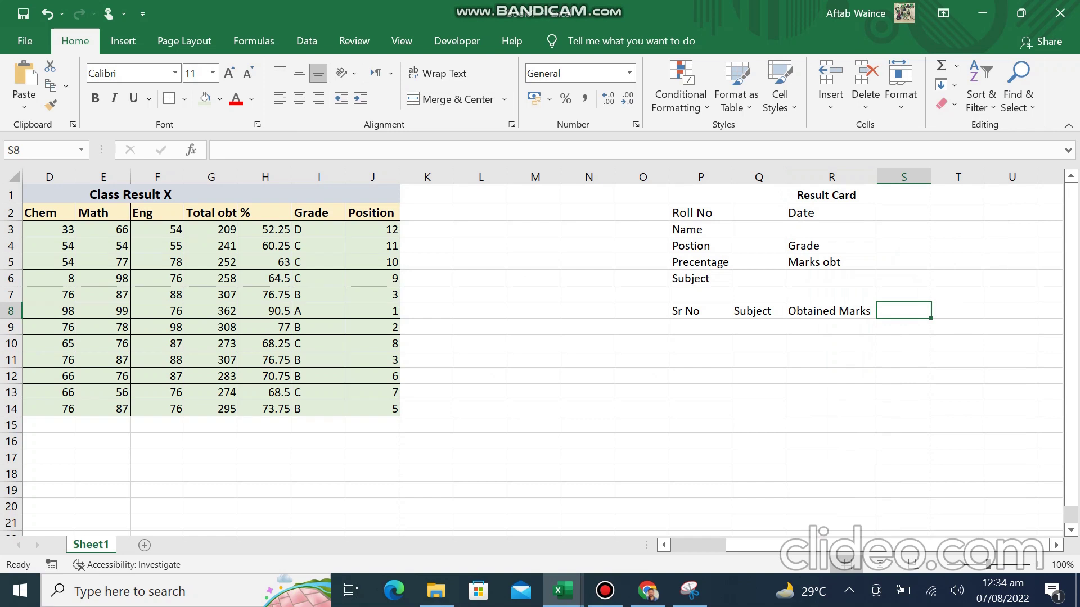
pyautogui.write('T')
pyautogui.write('otal Mars')
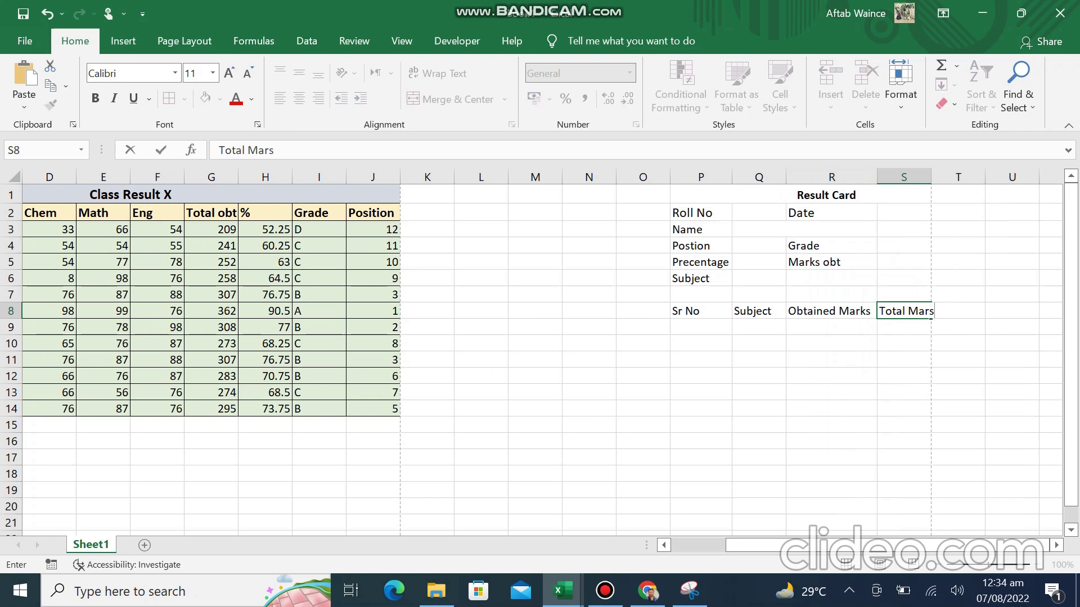
pyautogui.click(905, 176)
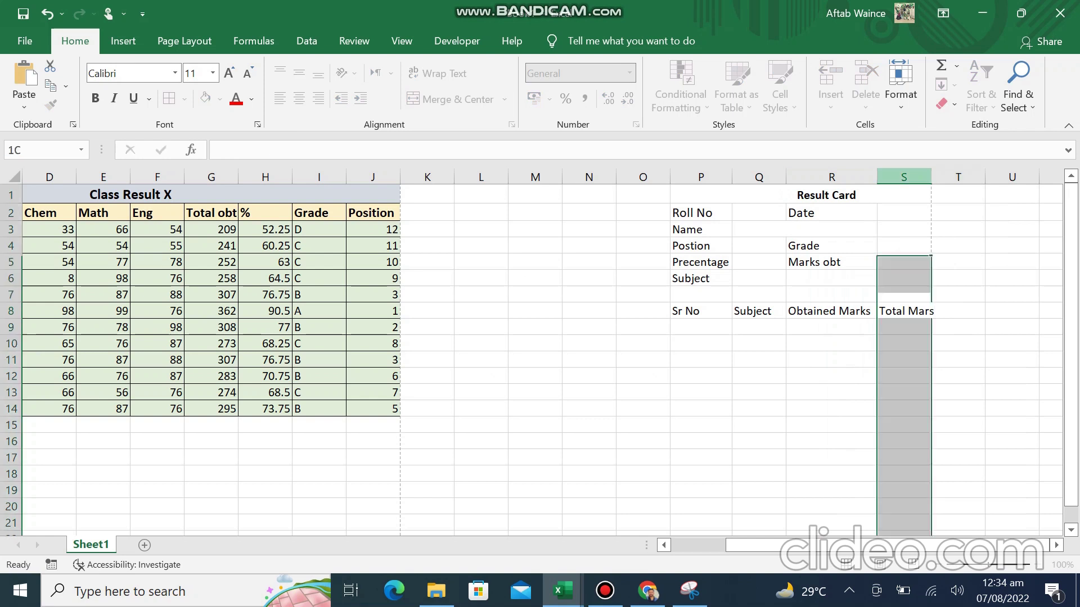
pyautogui.click(907, 327)
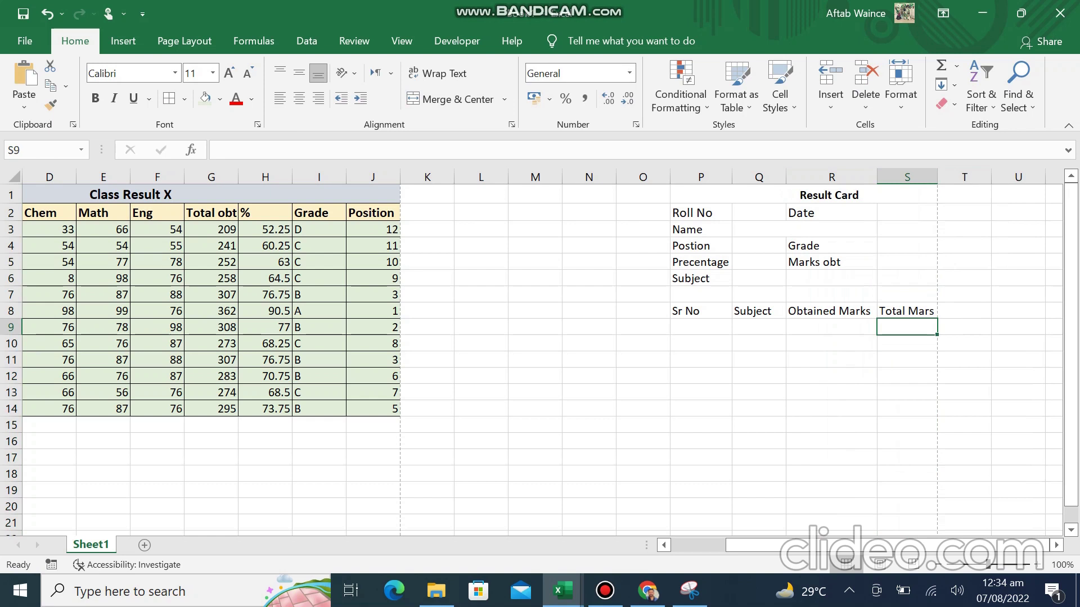
# - Unmerge the Result Card title cells P1:T1
pyautogui.click(701, 359)
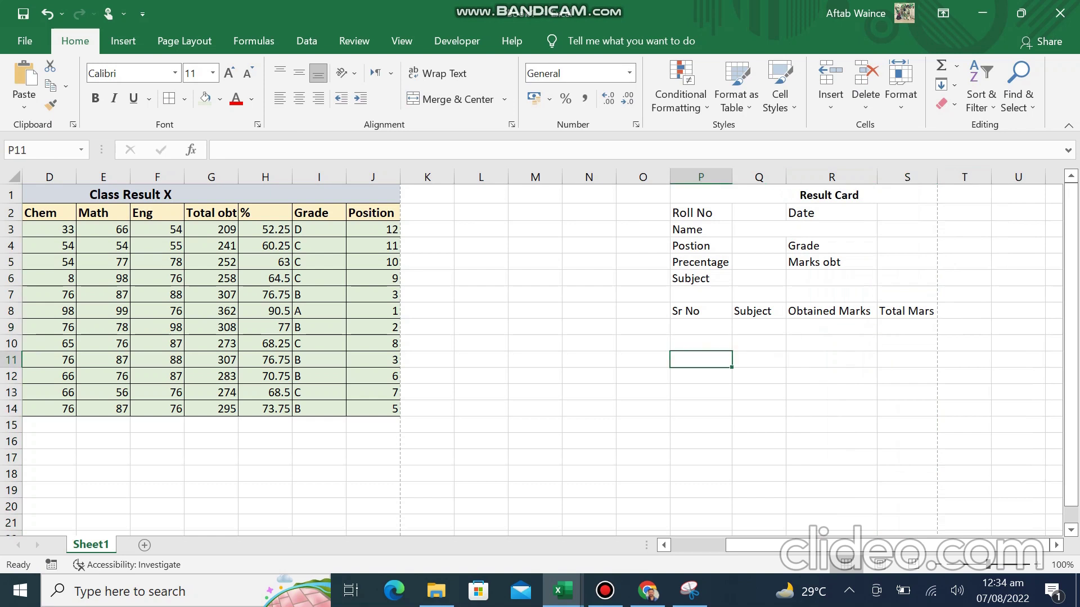
pyautogui.click(759, 359)
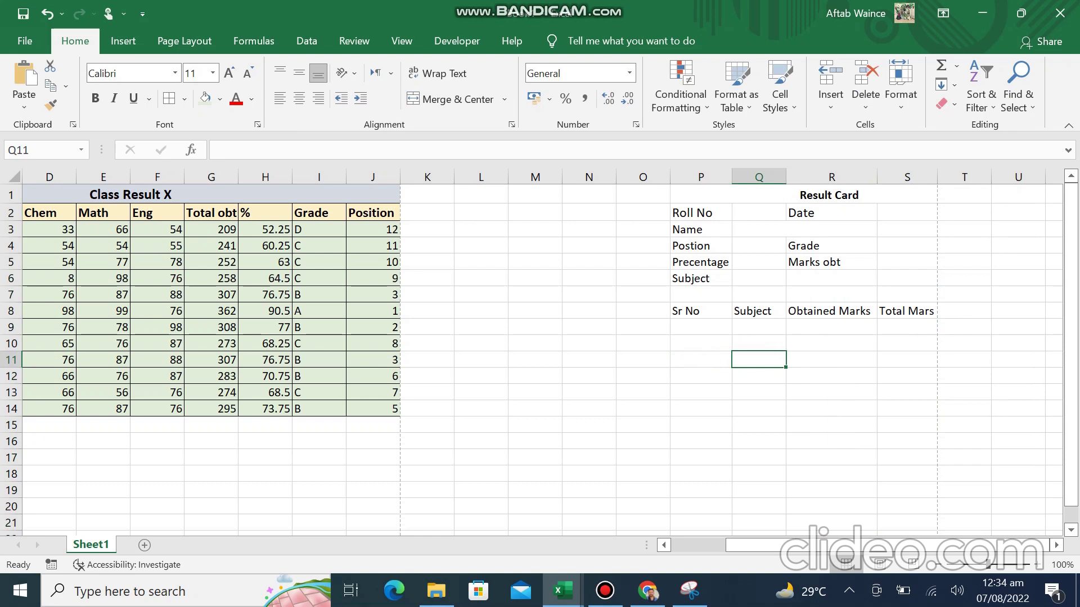
pyautogui.click(829, 195)
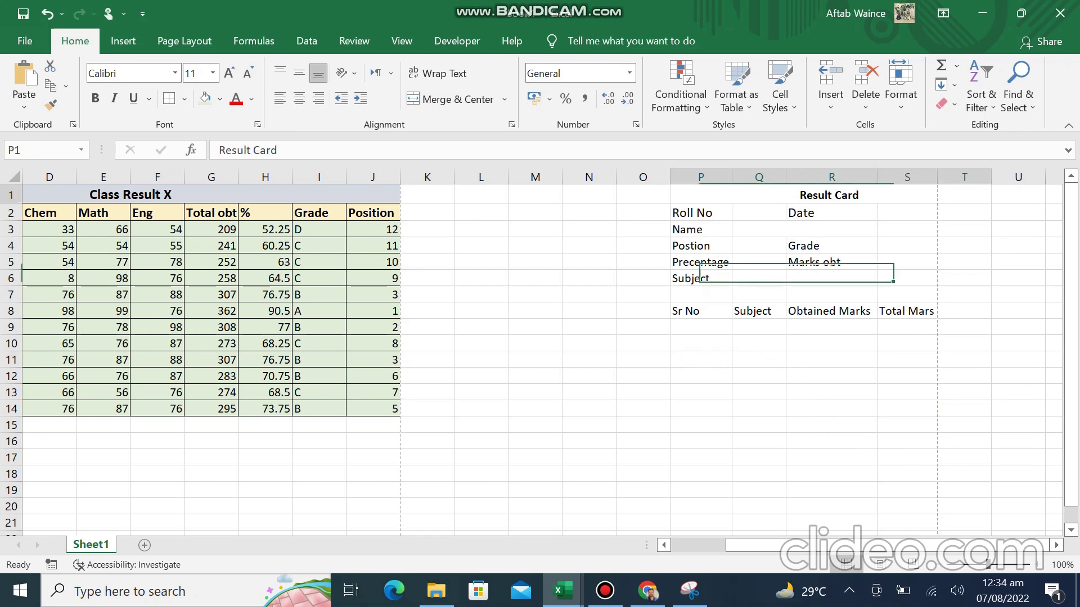
pyautogui.moveTo(829, 194); pyautogui.dragTo(642, 194)
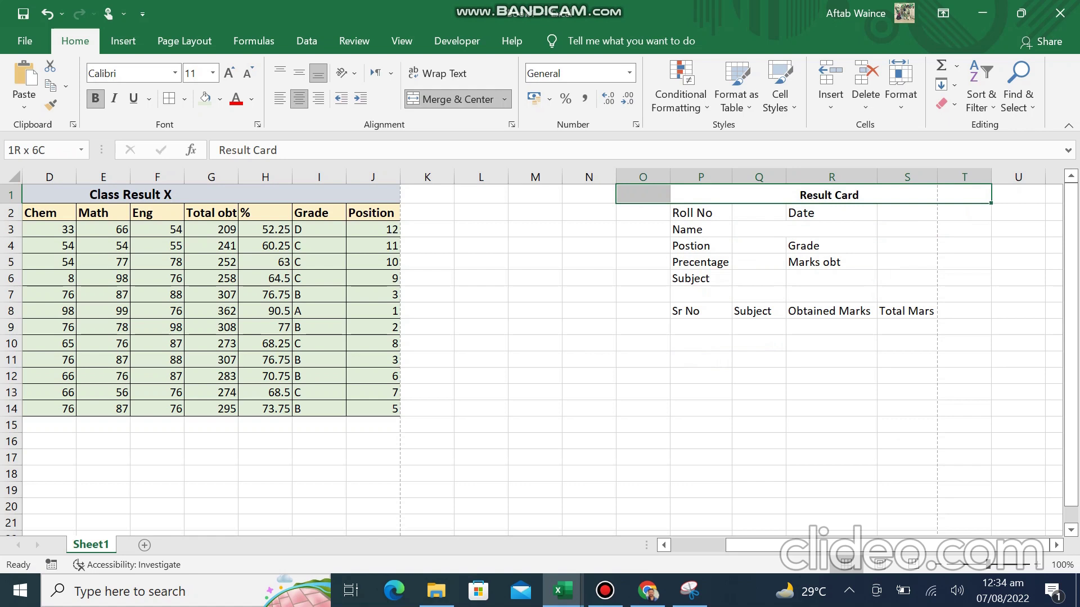
pyautogui.click(759, 229)
pyautogui.click(830, 195)
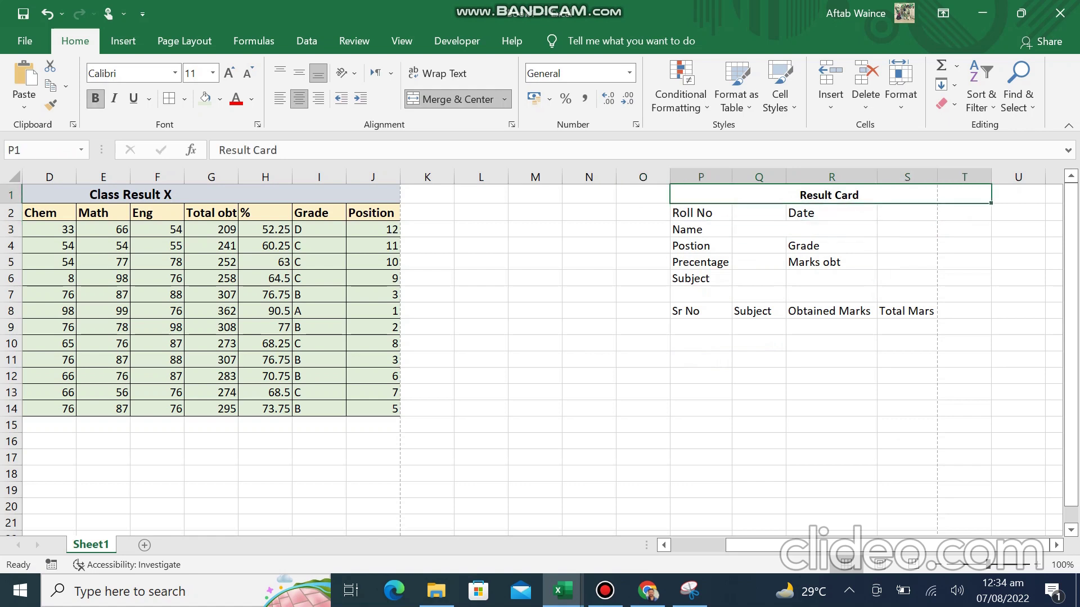
pyautogui.click(450, 99)
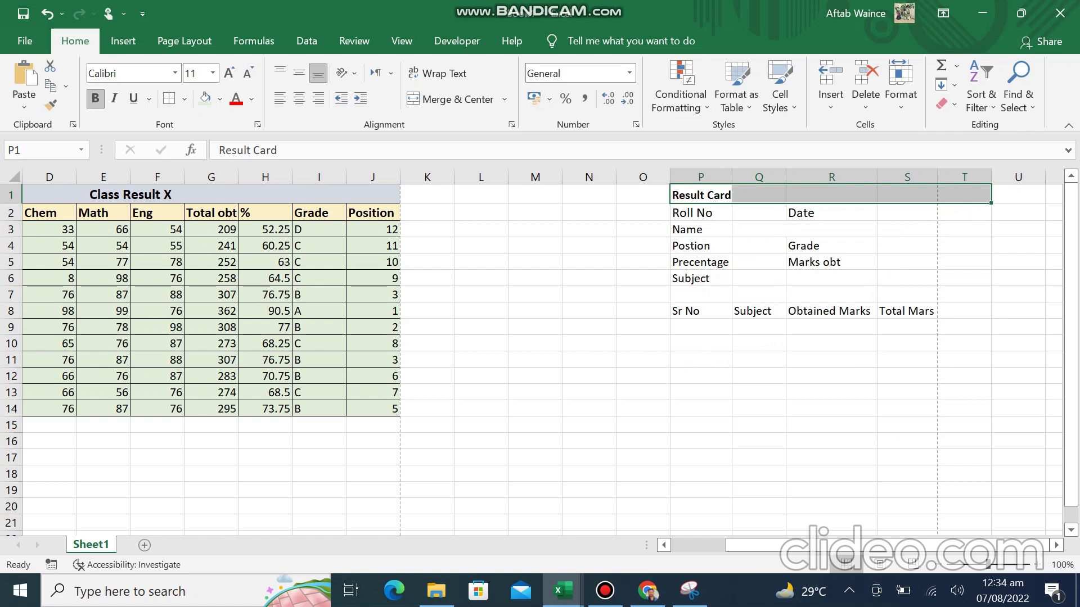
# - Merge and centre the Result Card title across P1:S1
pyautogui.scroll(-3, 531, 360)
pyautogui.scroll(3, 531, 360)
pyautogui.moveTo(701, 195); pyautogui.dragTo(907, 195)
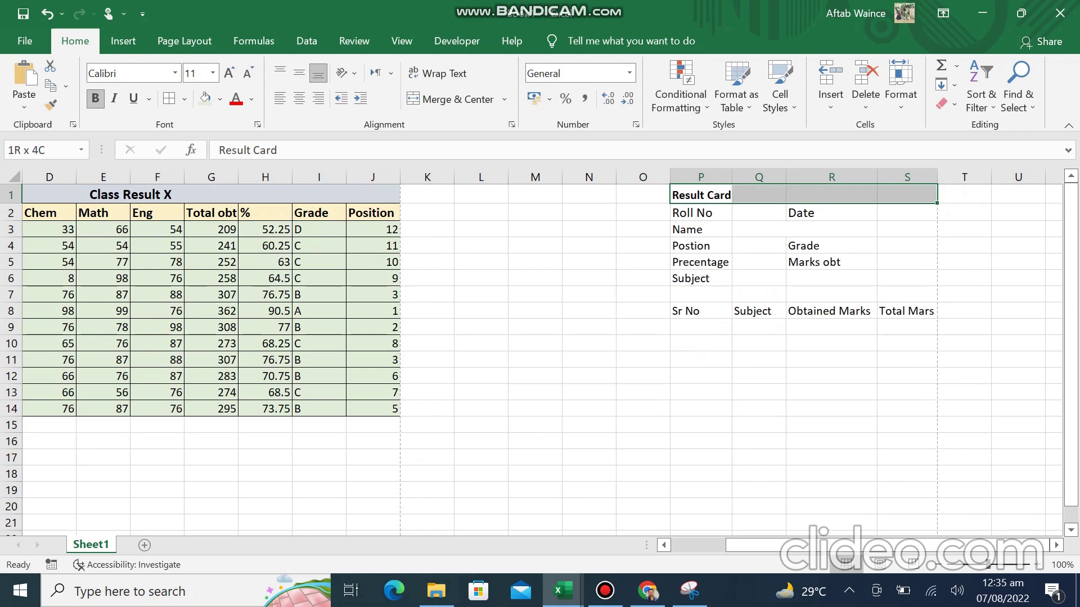
pyautogui.click(450, 99)
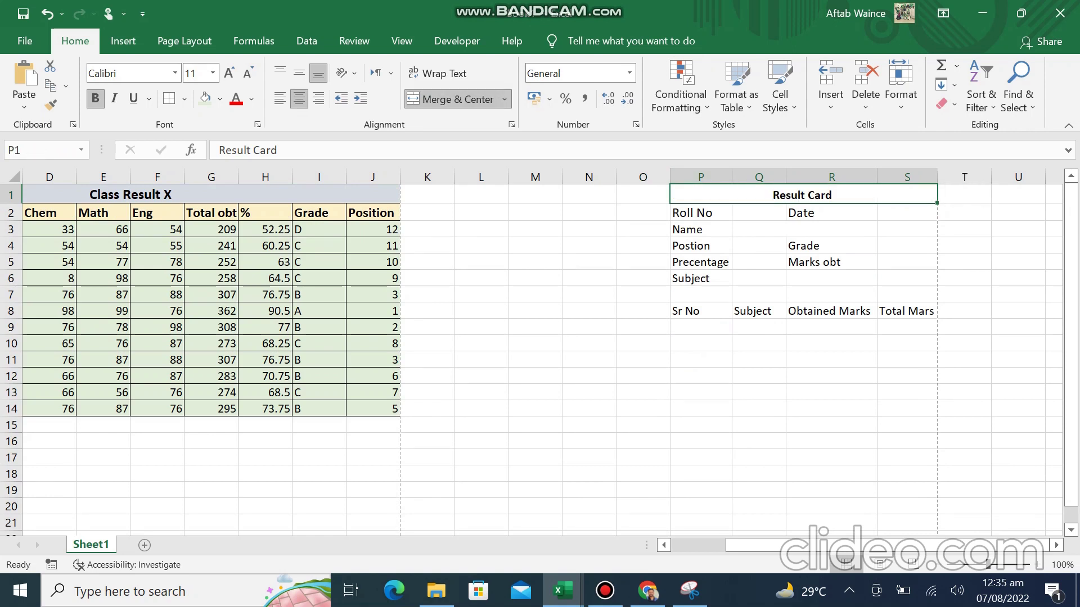
pyautogui.moveTo(700, 195); pyautogui.dragTo(964, 246)
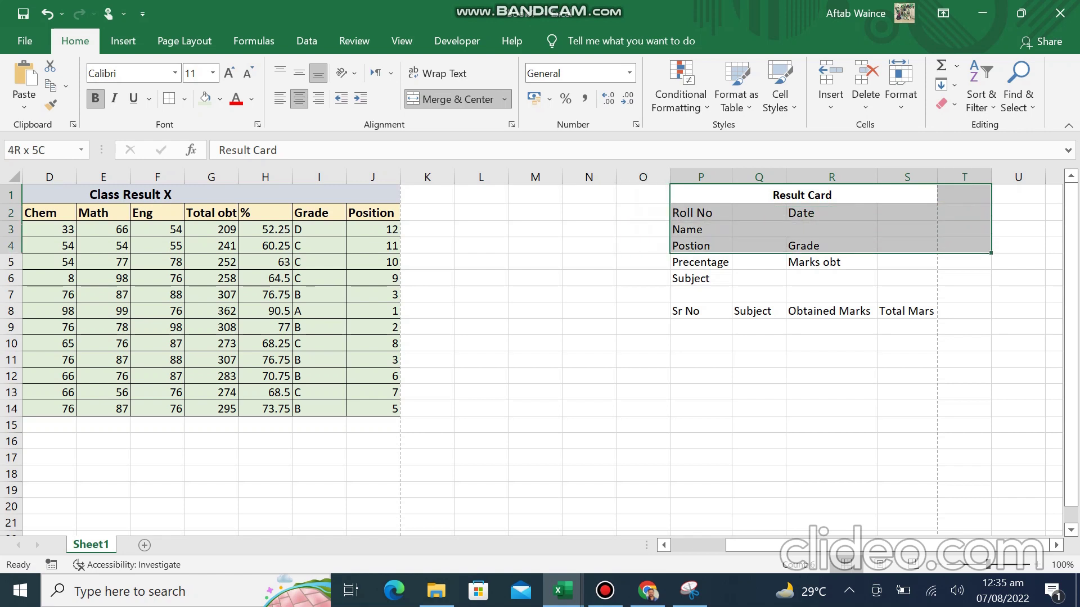
pyautogui.click(804, 229)
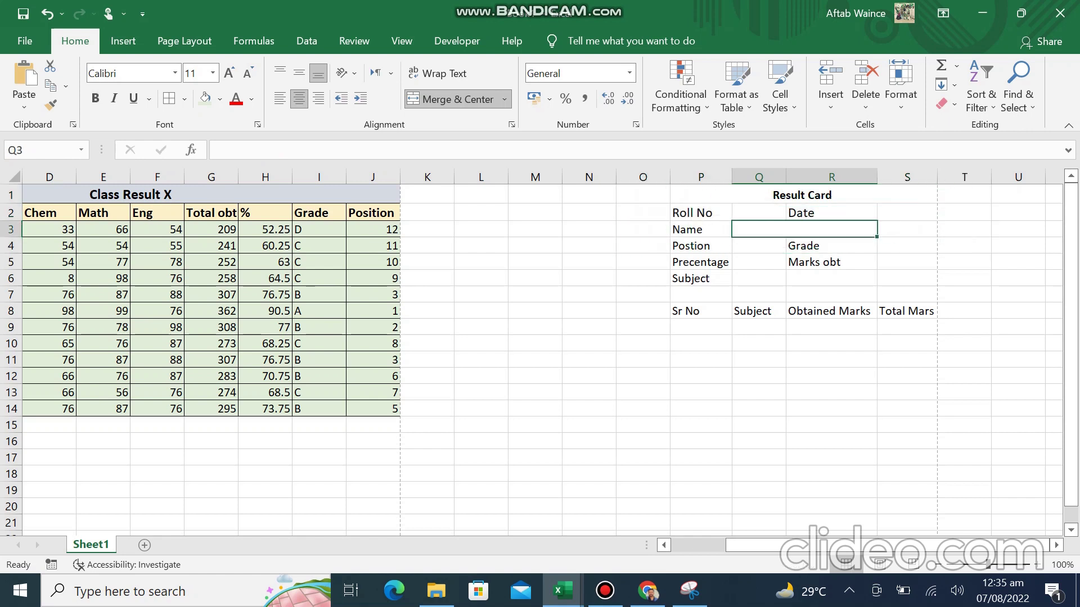
pyautogui.click(802, 195)
pyautogui.moveTo(802, 194); pyautogui.dragTo(964, 262)
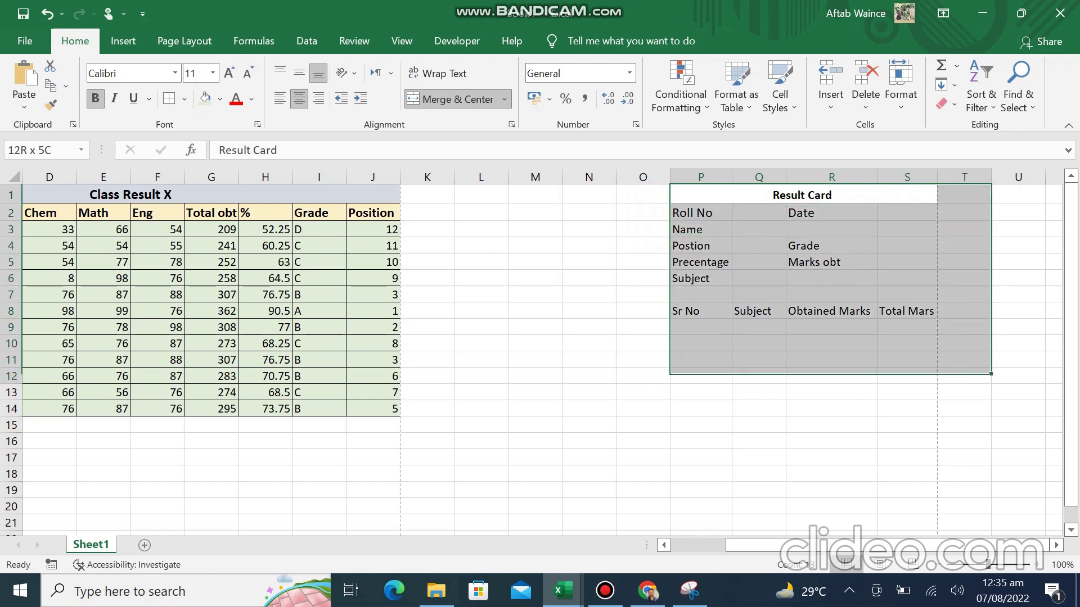
pyautogui.moveTo(964, 262); pyautogui.dragTo(964, 393)
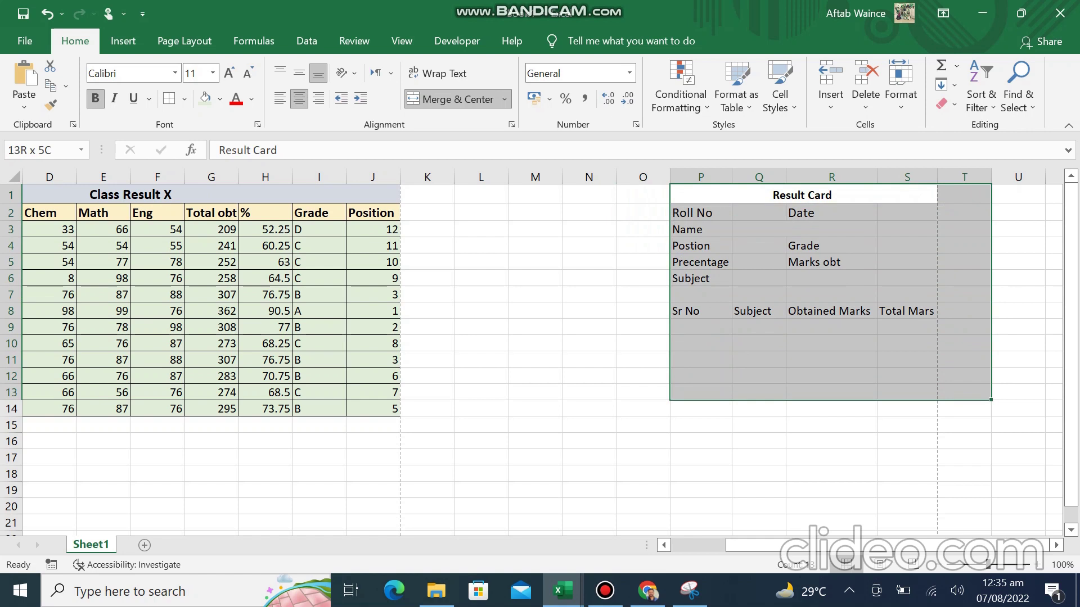
pyautogui.hotkey('shift', 'Up')
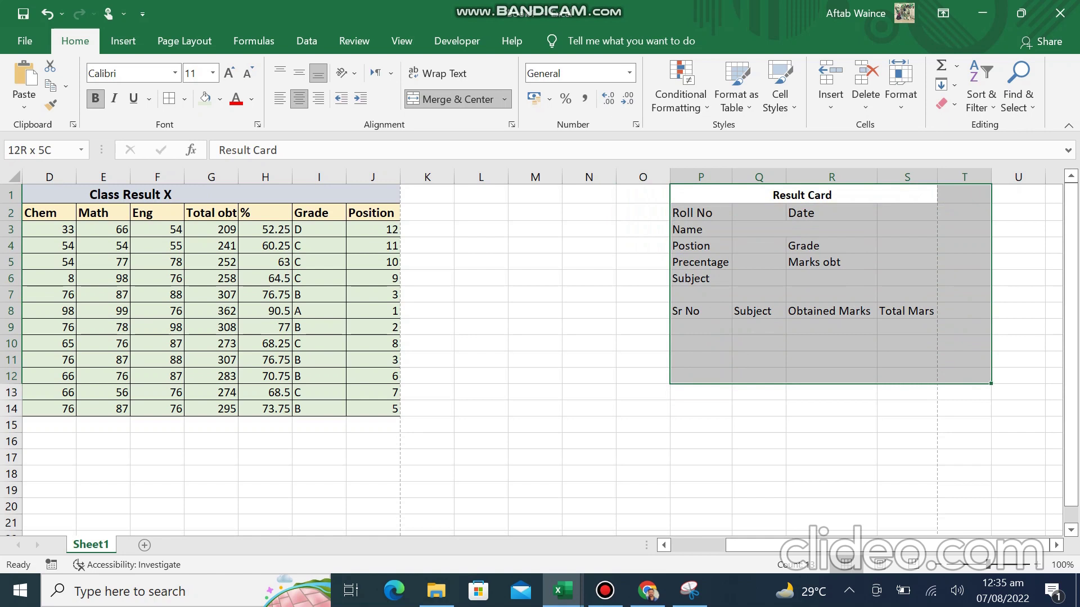
pyautogui.hotkey('shift', 'Down')
pyautogui.hotkey('shift', 'Left')
pyautogui.hotkey('shift', 'Right')
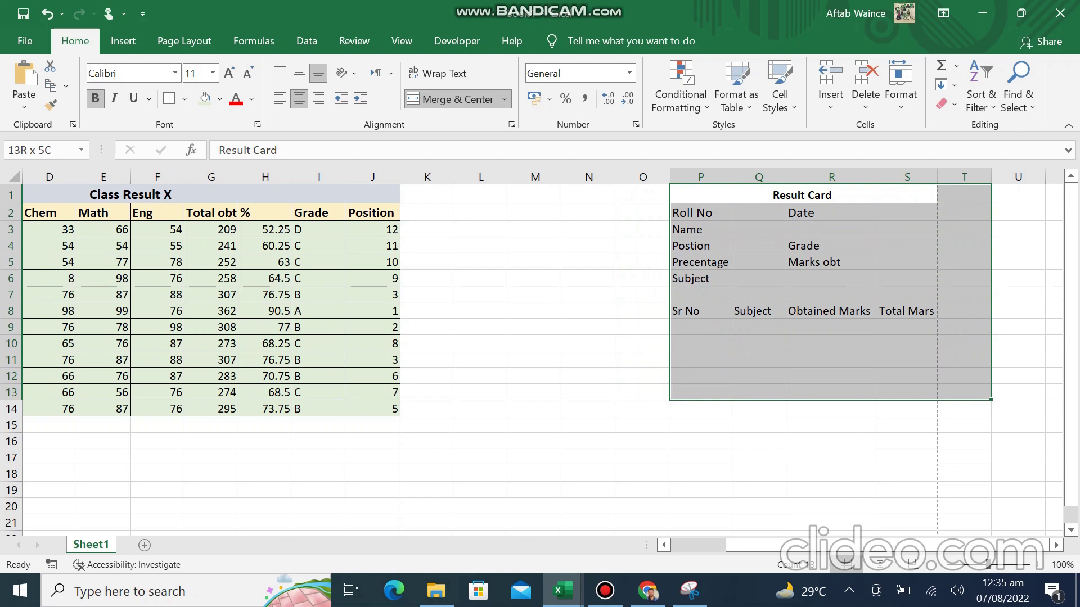
pyautogui.click(832, 246)
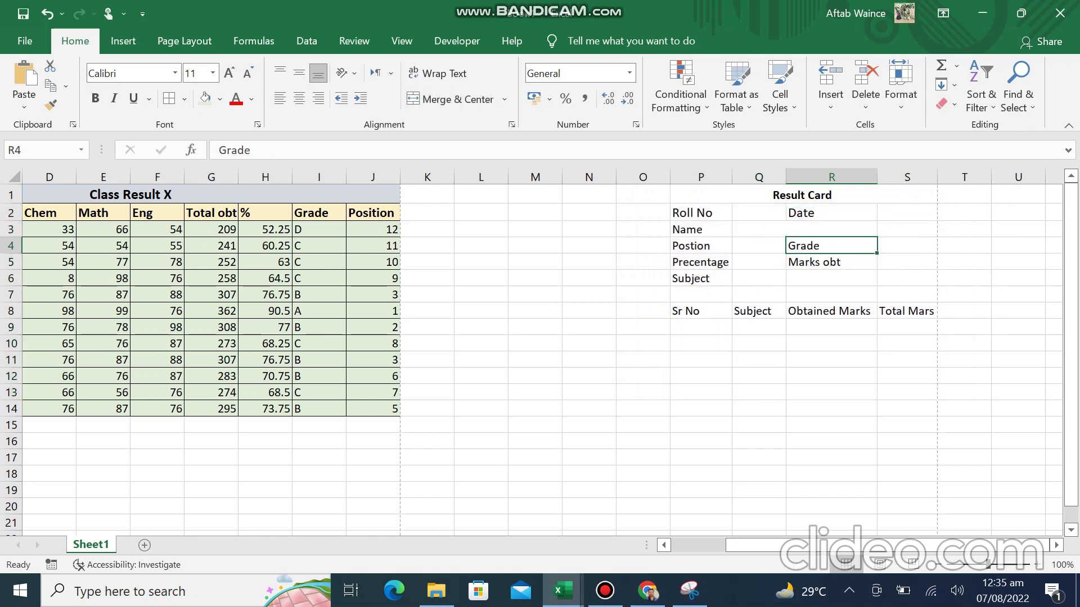
pyautogui.click(831, 176)
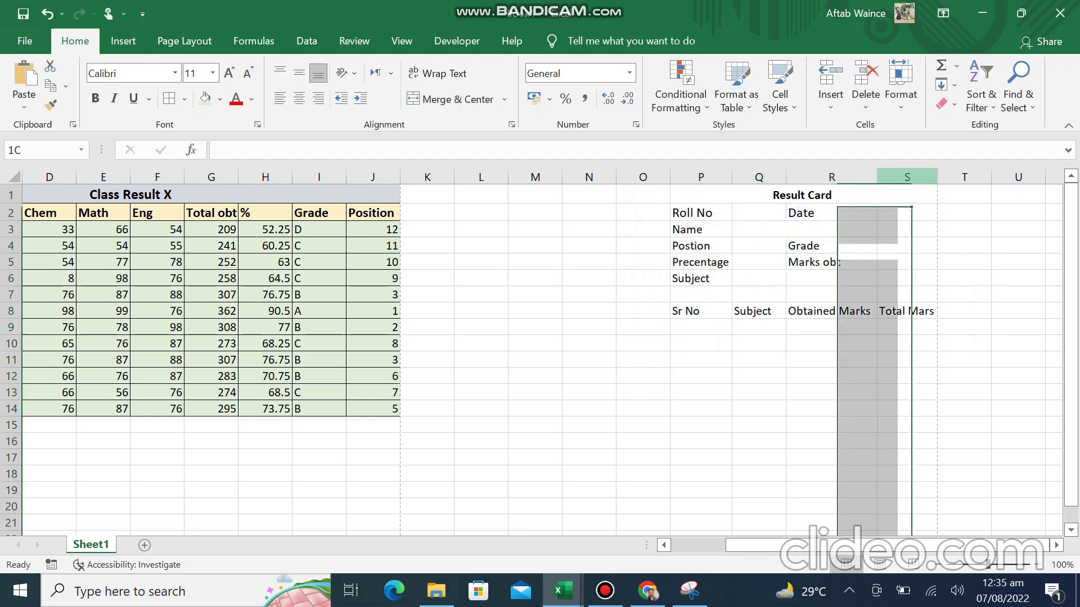
pyautogui.click(907, 176)
pyautogui.keyDown('shift'); pyautogui.click(642, 176); pyautogui.keyUp('shift')
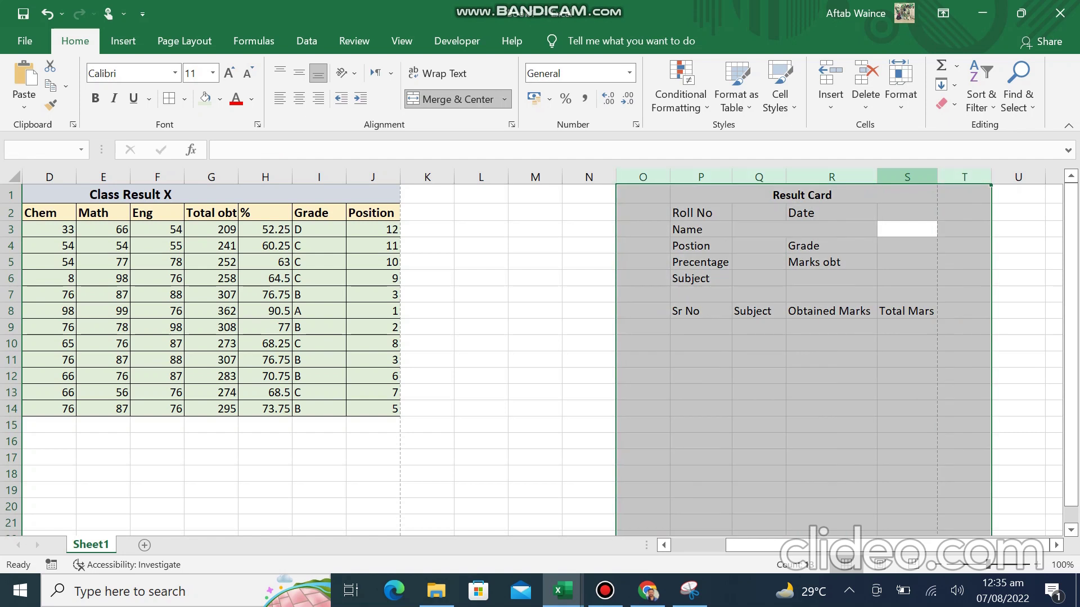
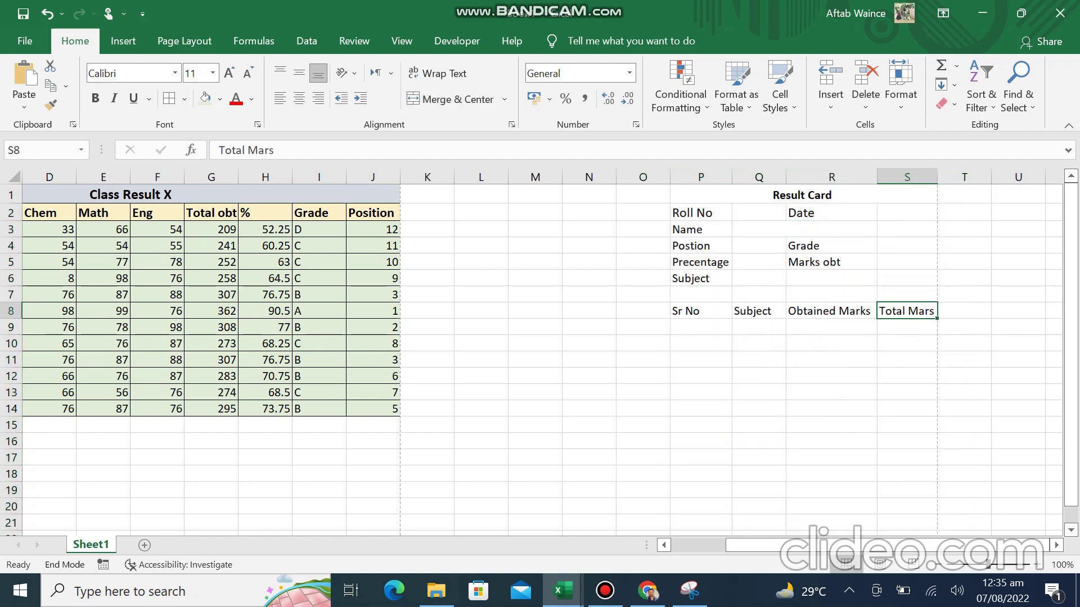
# - Apply All Borders to the Result Card area, then remove them again with No Border
pyautogui.moveTo(907, 311)
pyautogui.mouseDown()
pyautogui.moveTo(700, 263)
pyautogui.moveTo(964, 194)
pyautogui.moveTo(1018, 194)
pyautogui.mouseUp()
pyautogui.hotkey('shift', 'Left')
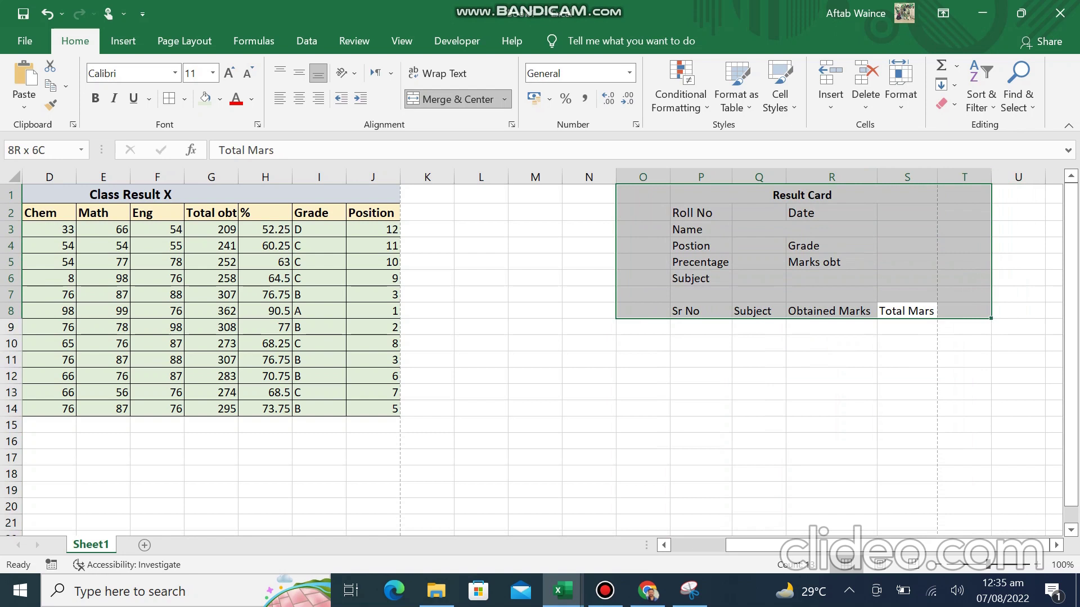
pyautogui.click(831, 376)
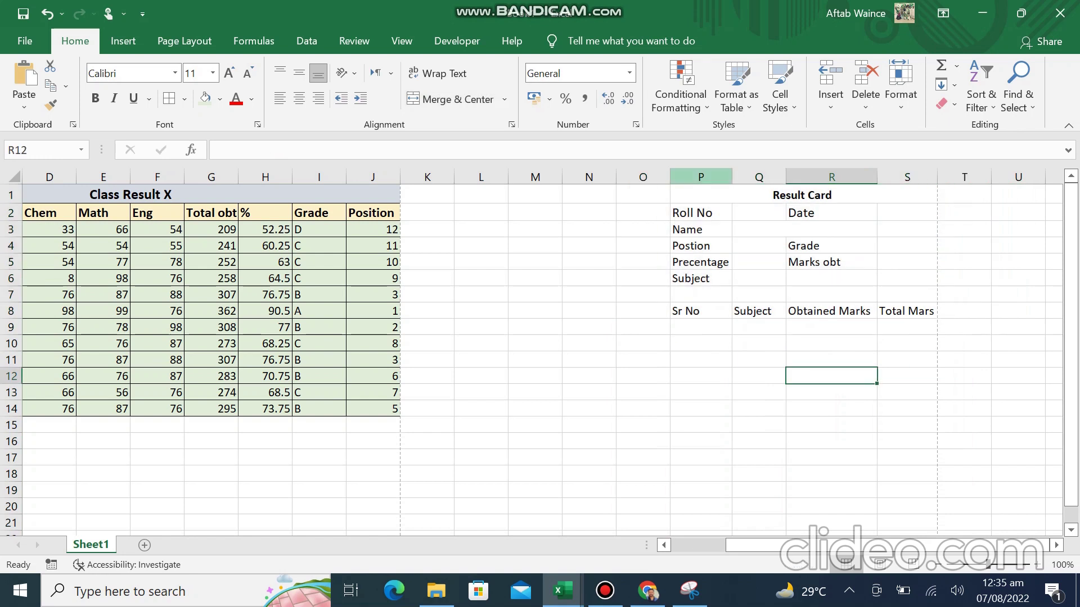
pyautogui.click(804, 195)
pyautogui.hotkey('shift', 'Right')
pyautogui.hotkey('shift', 'Down')
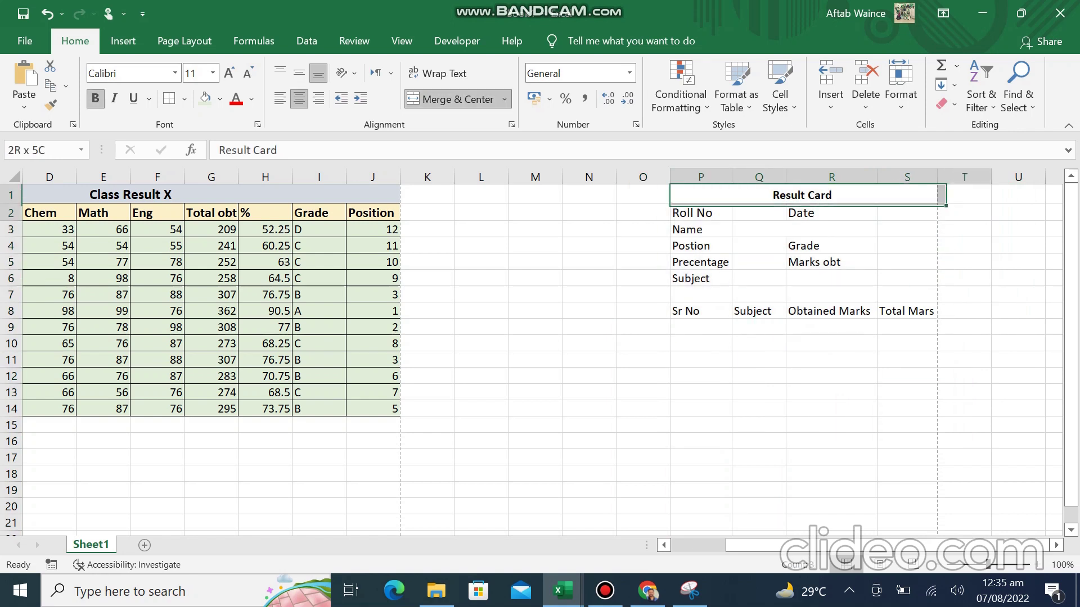
pyautogui.hotkey('shift', 'Down')
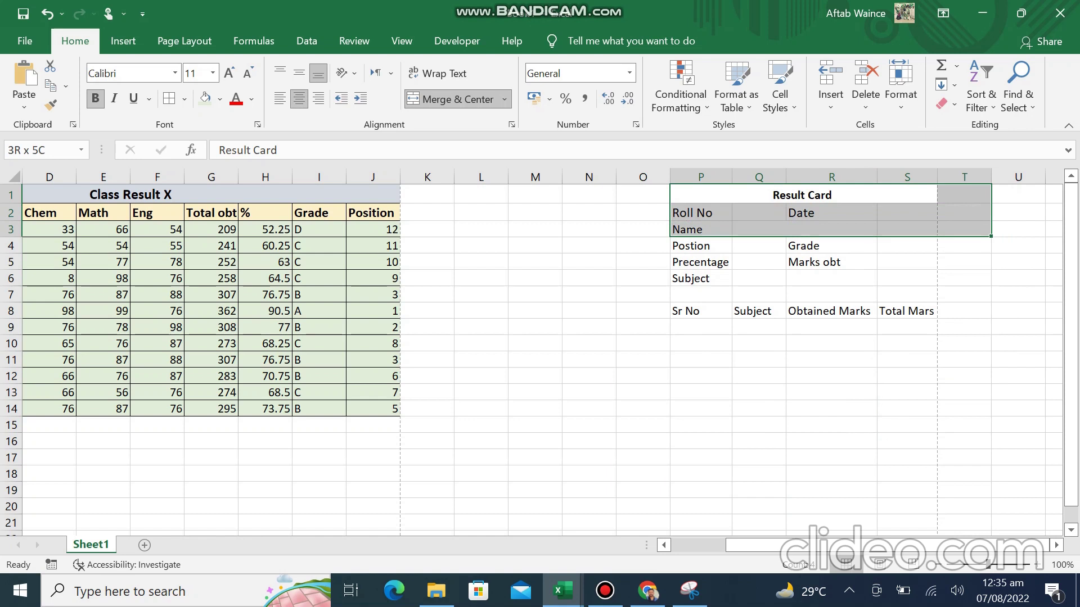
pyautogui.hotkey('shift', 'Down')
pyautogui.hotkey('shift', 'Down')
pyautogui.hotkey('shift', 'Down')
pyautogui.hotkey('shift', 'Down')
pyautogui.hotkey('shift', 'Down')
pyautogui.hotkey('shift', 'Down')
pyautogui.hotkey('shift', 'Down')
pyautogui.hotkey('shift', 'Down')
pyautogui.hotkey('shift', 'Down')
pyautogui.hotkey('shift', 'Down')
pyautogui.hotkey('shift', 'Down')
pyautogui.hotkey('shift', 'Up')
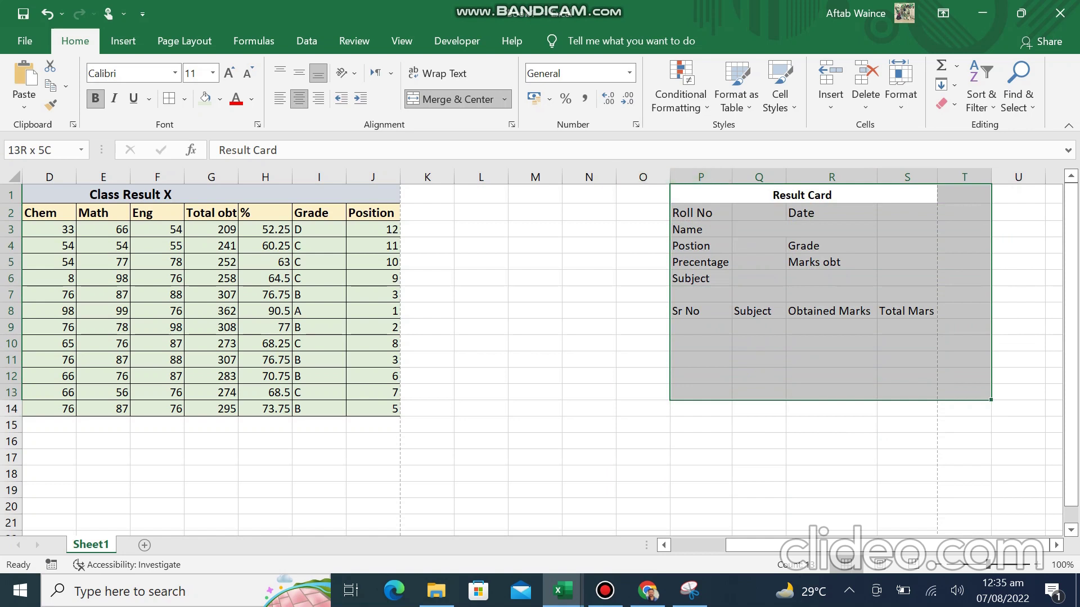
pyautogui.click(170, 98)
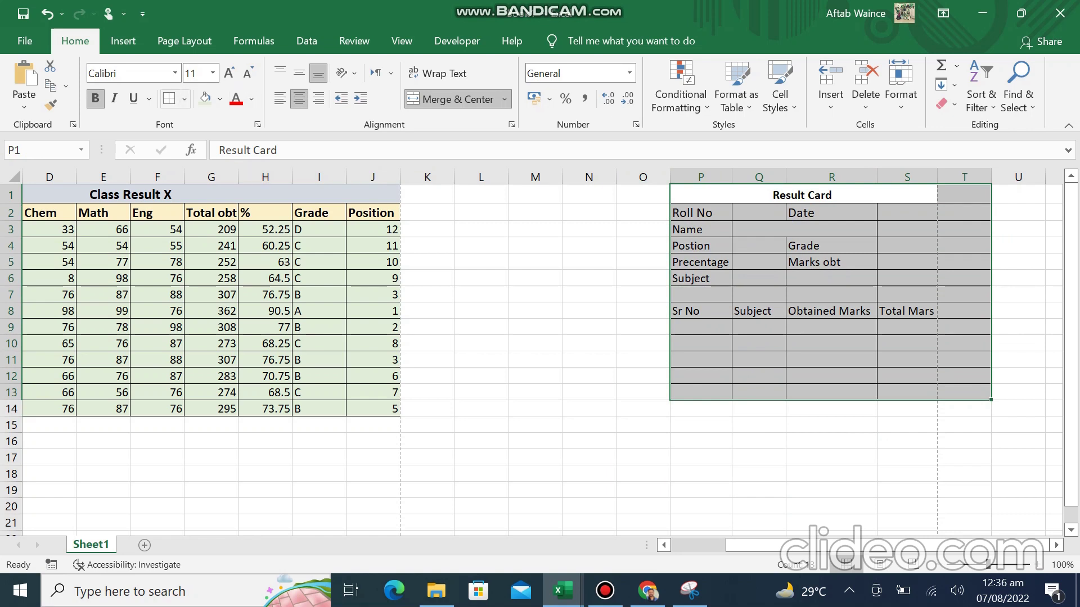
pyautogui.click(184, 99)
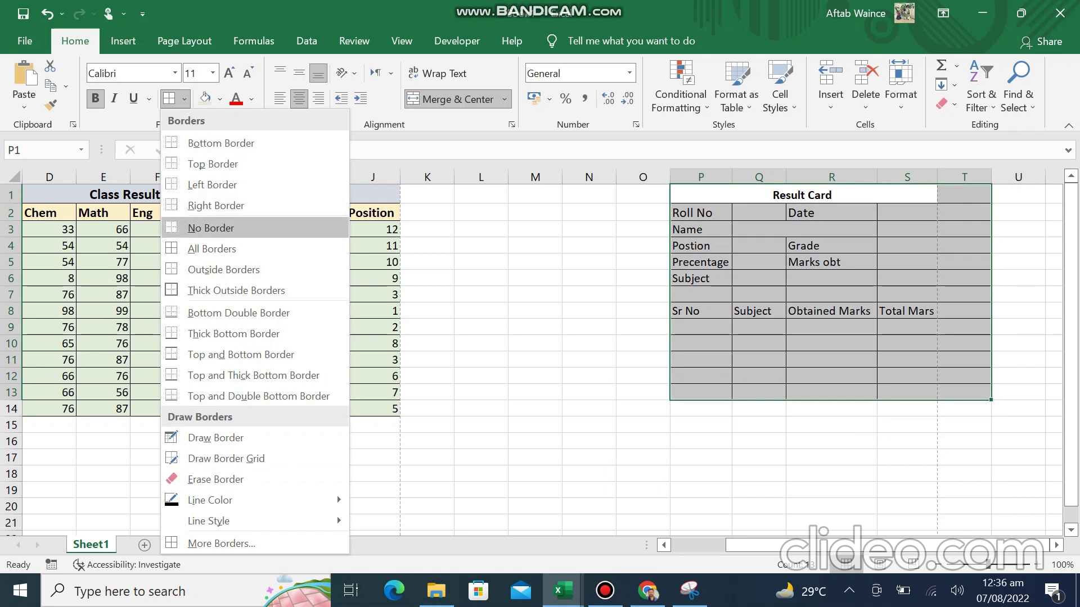
pyautogui.click(211, 228)
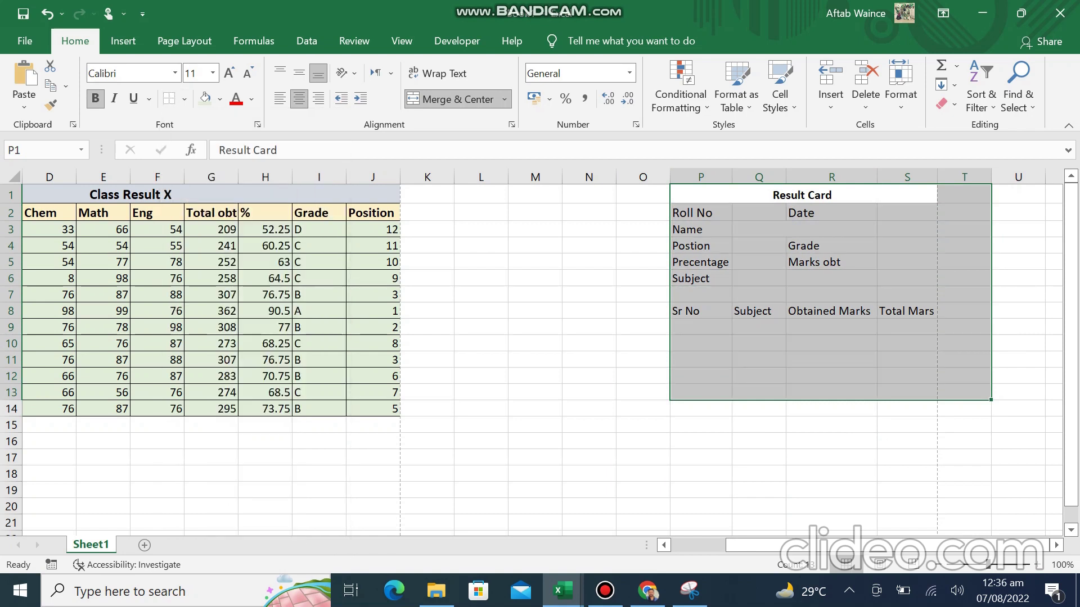
# - Outline the Roll No label and its entry cell with a border
pyautogui.click(804, 229)
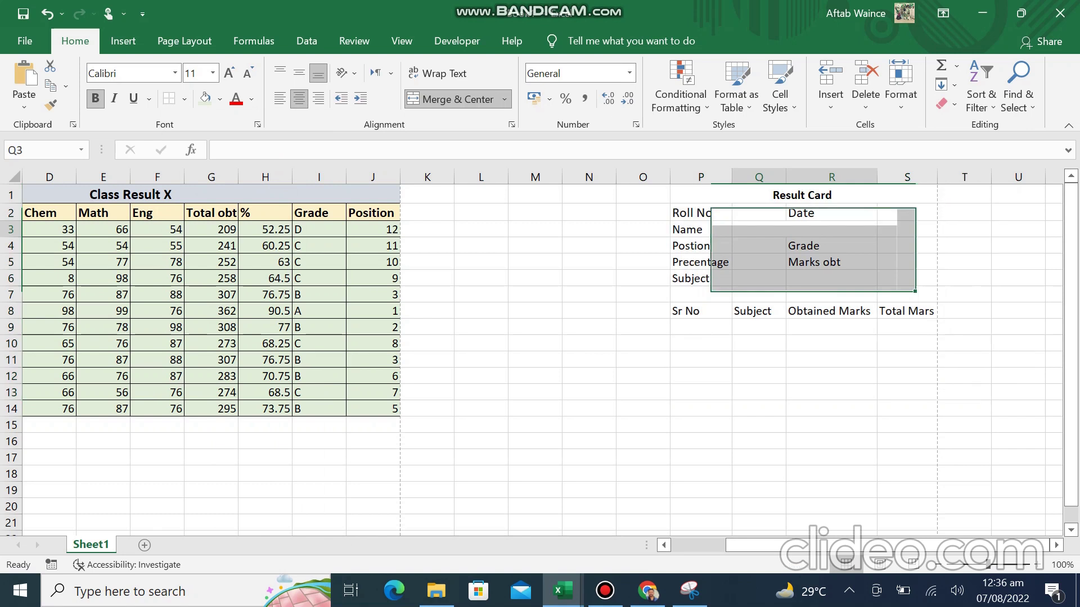
pyautogui.click(964, 195)
pyautogui.click(802, 194)
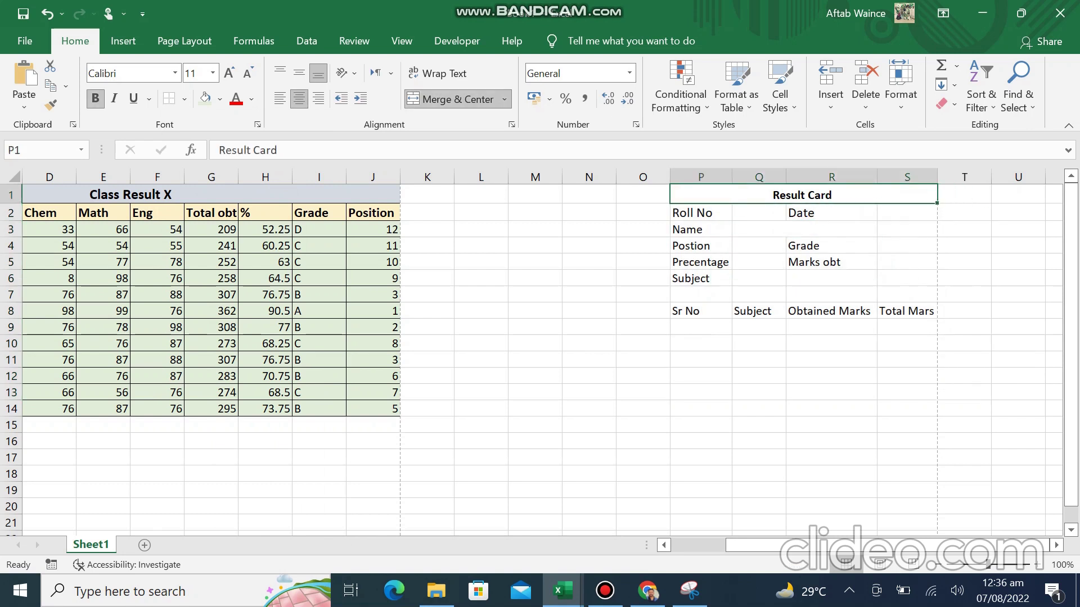
pyautogui.click(701, 212)
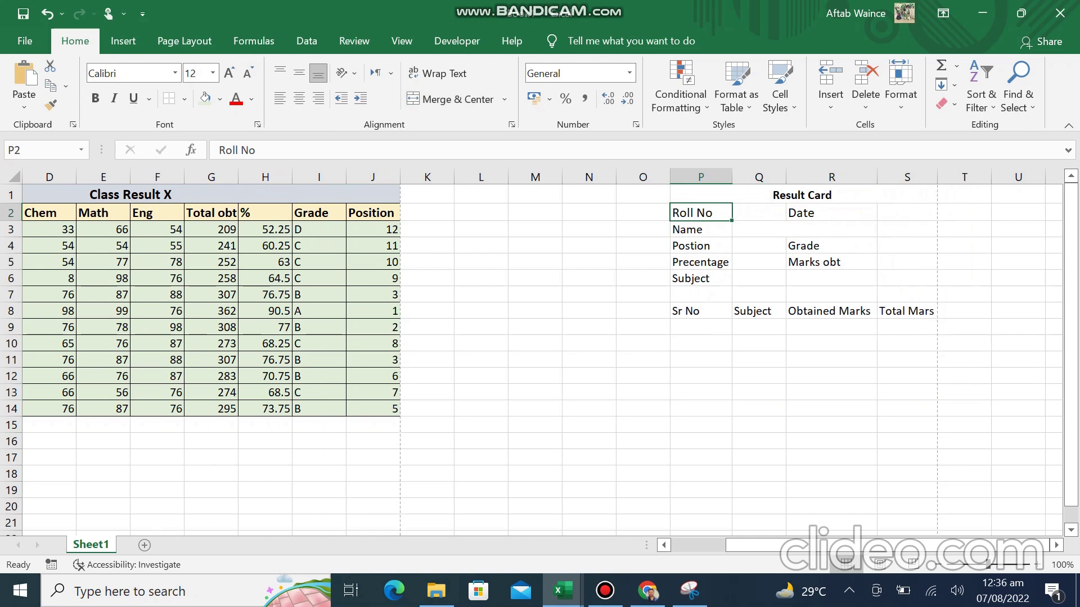
pyautogui.moveTo(700, 213); pyautogui.dragTo(758, 213)
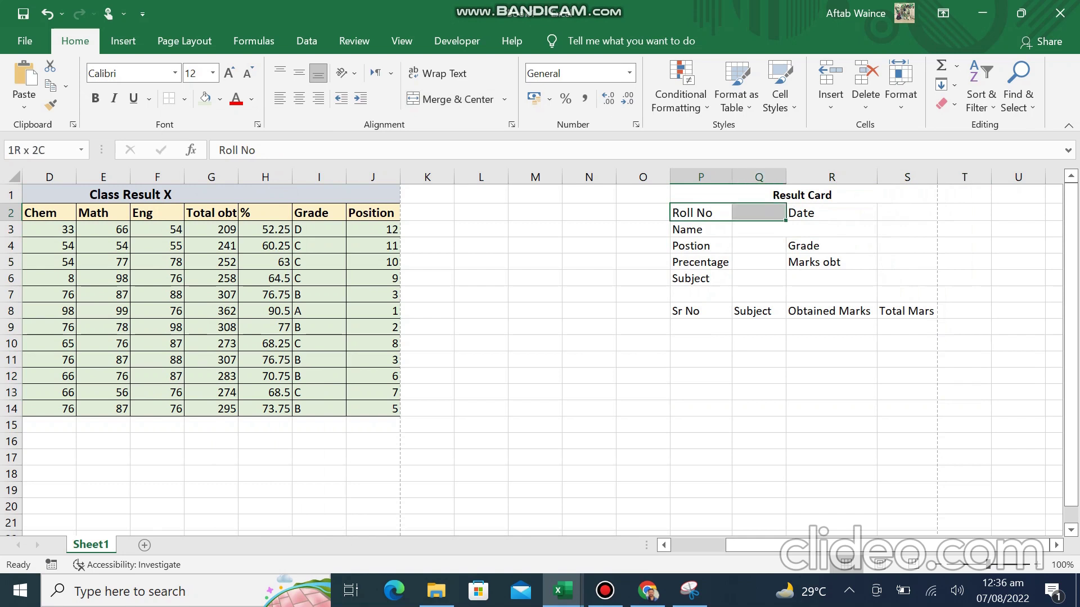
pyautogui.click(184, 99)
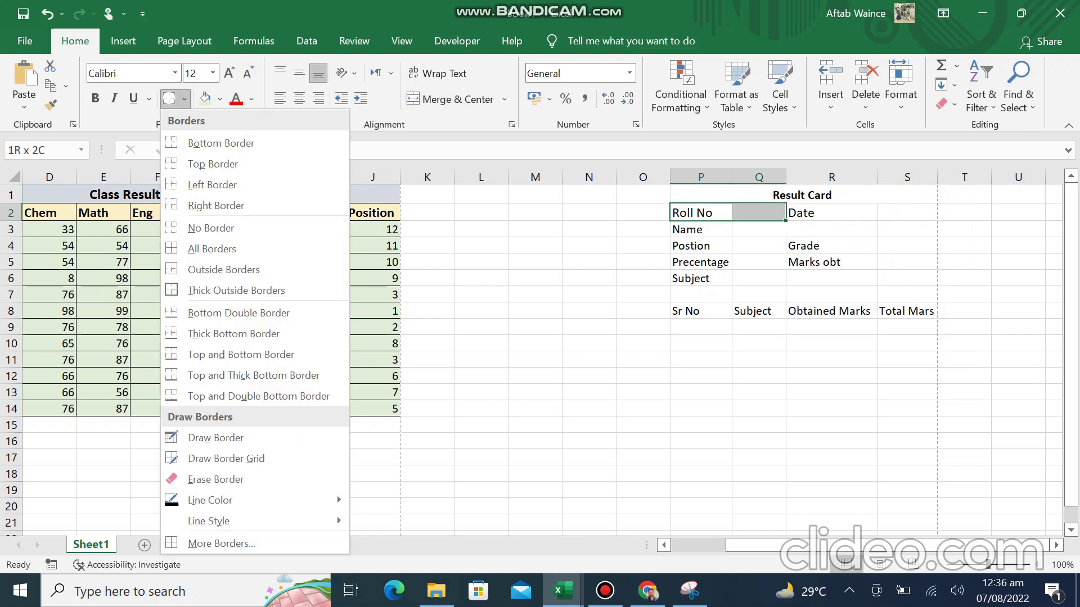
pyautogui.click(212, 248)
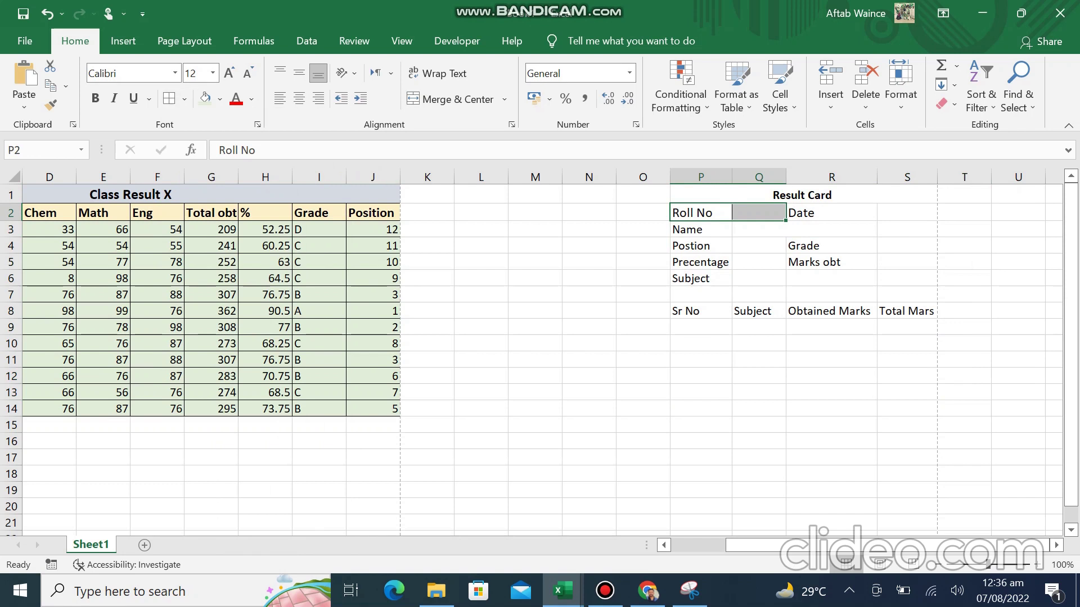
# - Unmerge the Date entry cells and select the Date, Name and Postion fields
pyautogui.click(832, 213)
pyautogui.moveTo(831, 213); pyautogui.dragTo(964, 212)
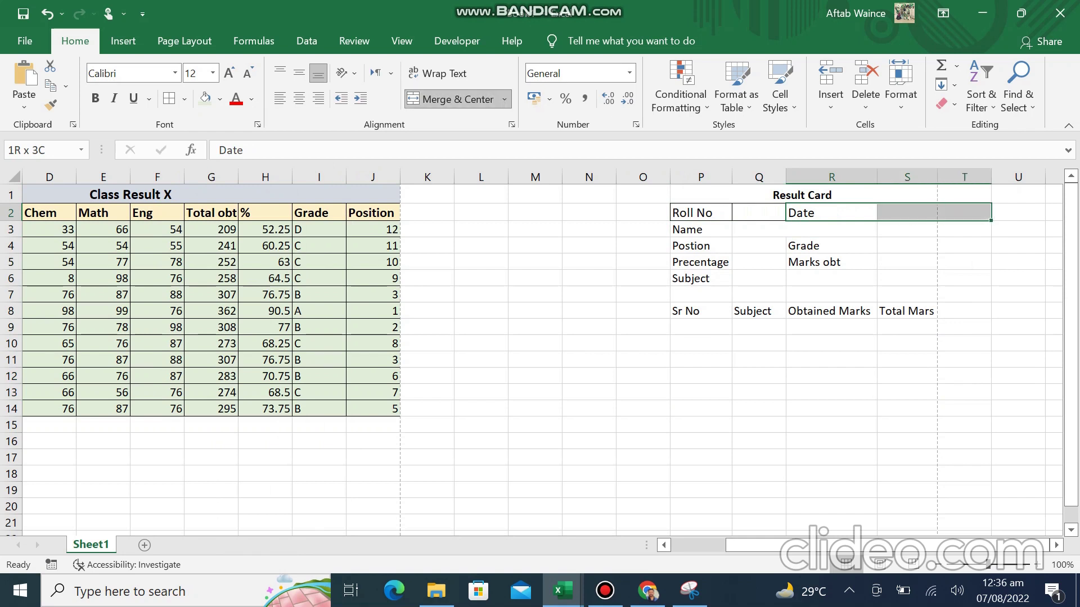
pyautogui.click(933, 212)
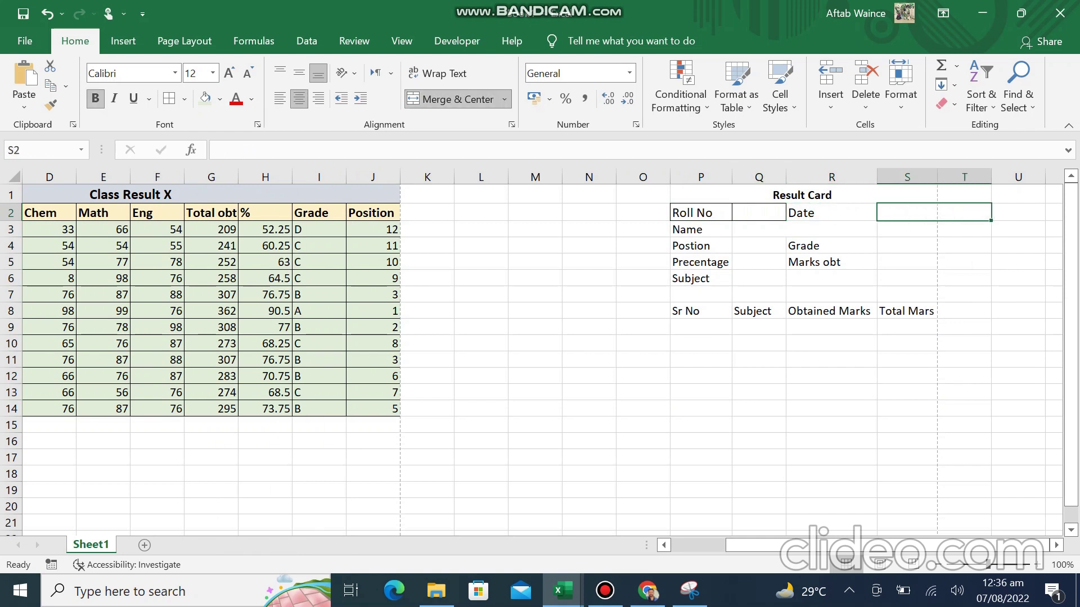
pyautogui.click(456, 99)
pyautogui.moveTo(906, 213); pyautogui.dragTo(831, 212)
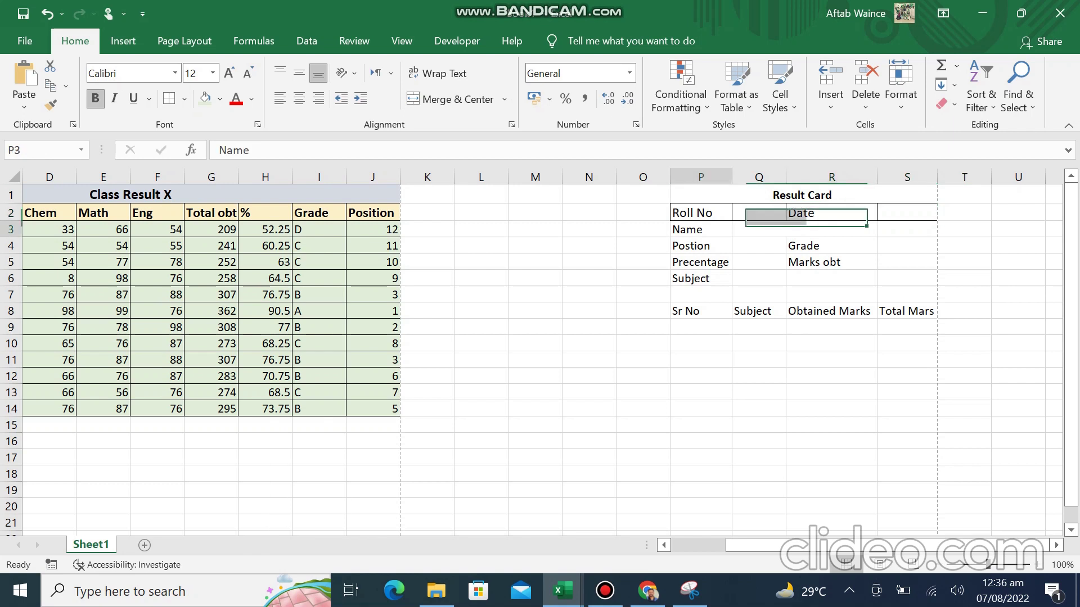
pyautogui.moveTo(700, 229); pyautogui.dragTo(831, 229)
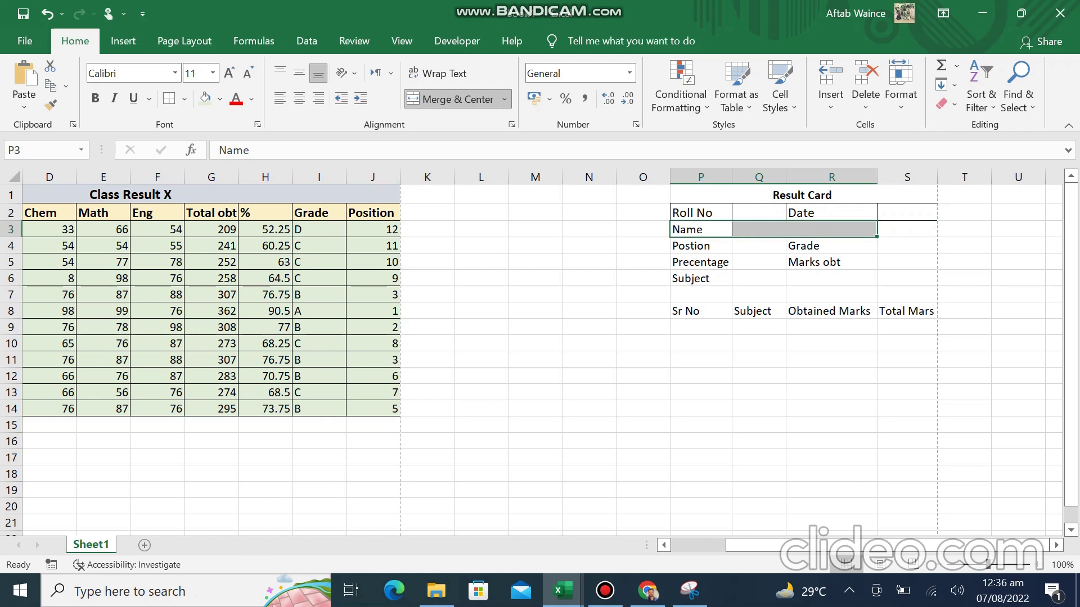
pyautogui.moveTo(700, 246); pyautogui.dragTo(759, 245)
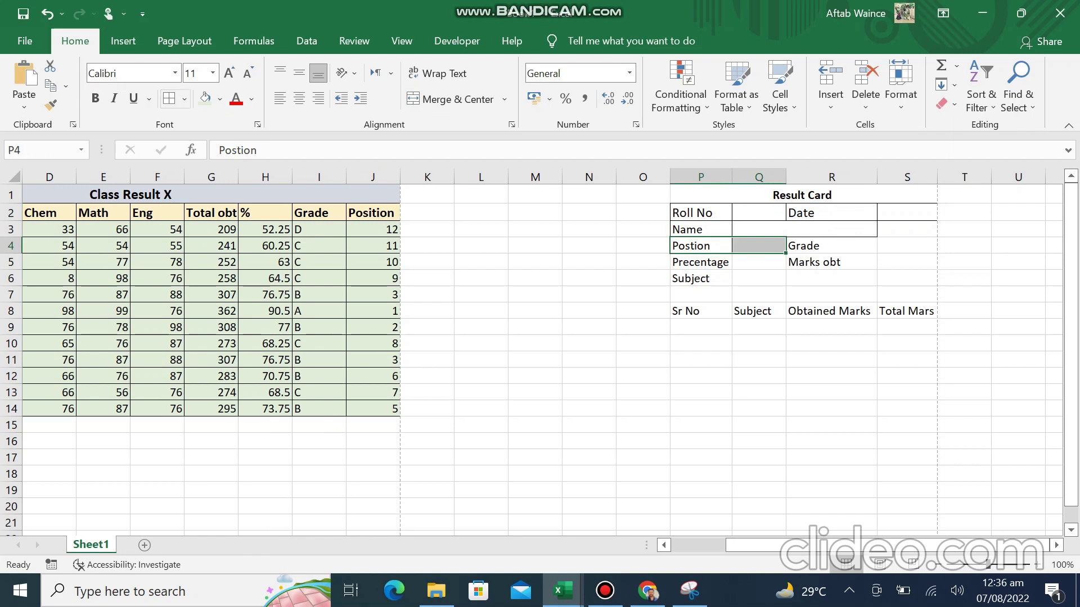
# - Unmerge the Grade entry cell S4:T4 and select the Grade, Precentage and Marks obt fields
pyautogui.moveTo(816, 246); pyautogui.dragTo(964, 246)
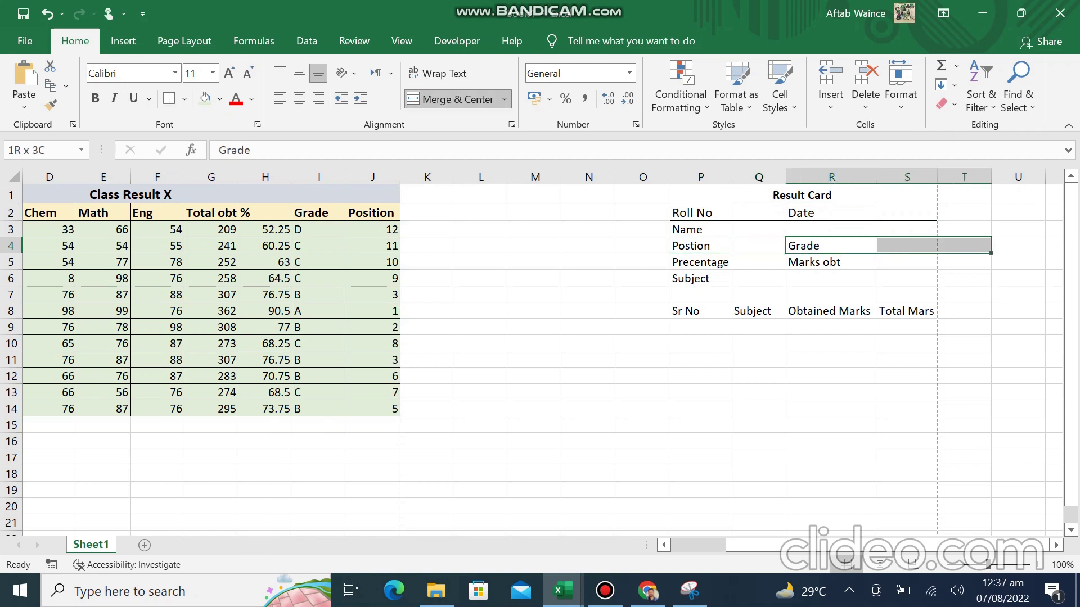
pyautogui.click(933, 246)
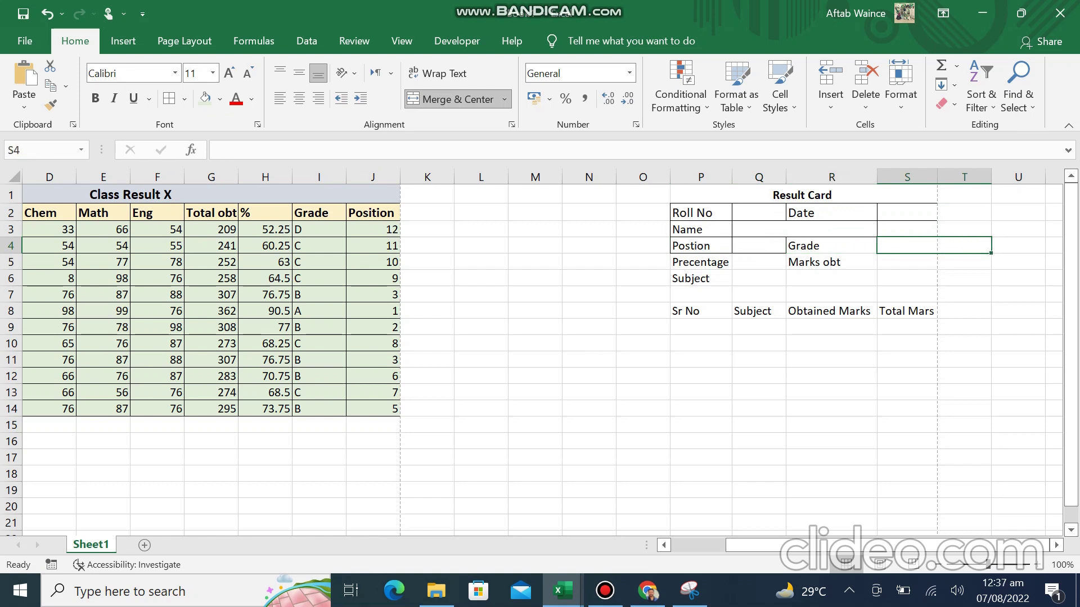
pyautogui.click(450, 99)
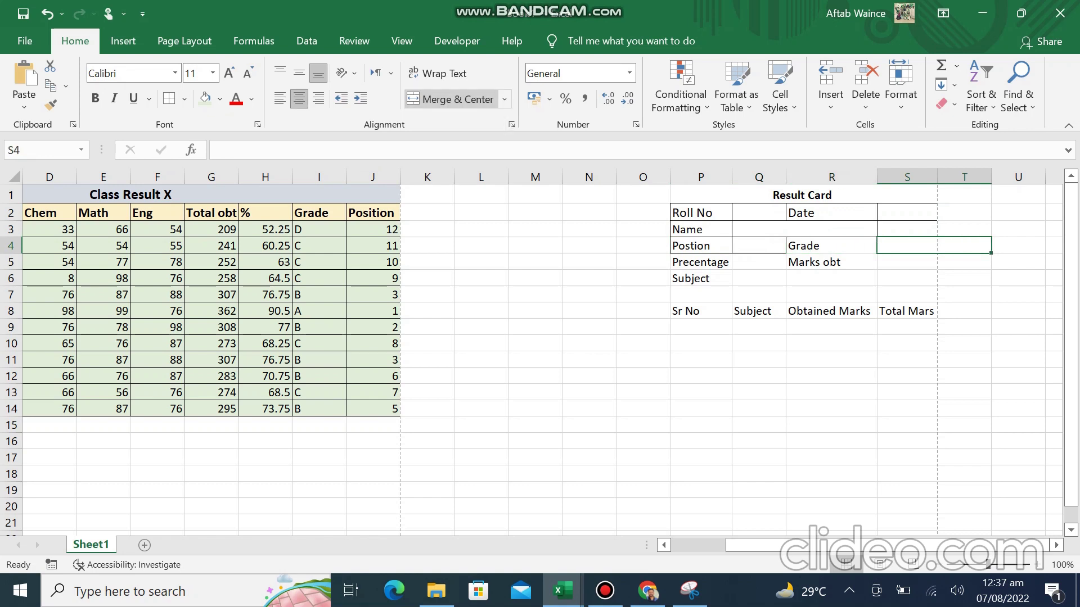
pyautogui.moveTo(831, 245); pyautogui.dragTo(907, 246)
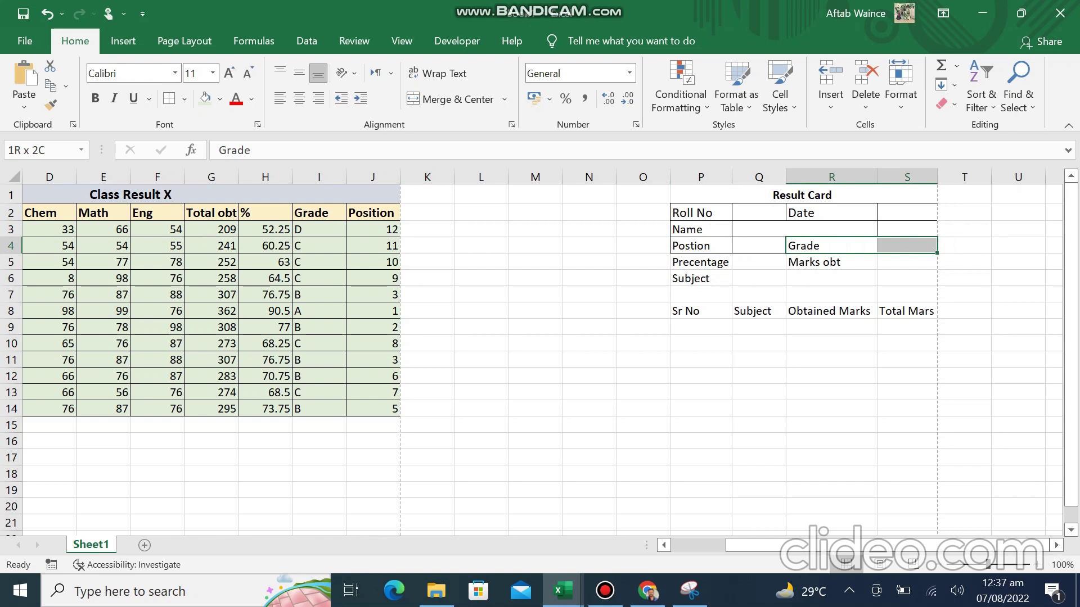
pyautogui.moveTo(759, 262); pyautogui.dragTo(700, 262)
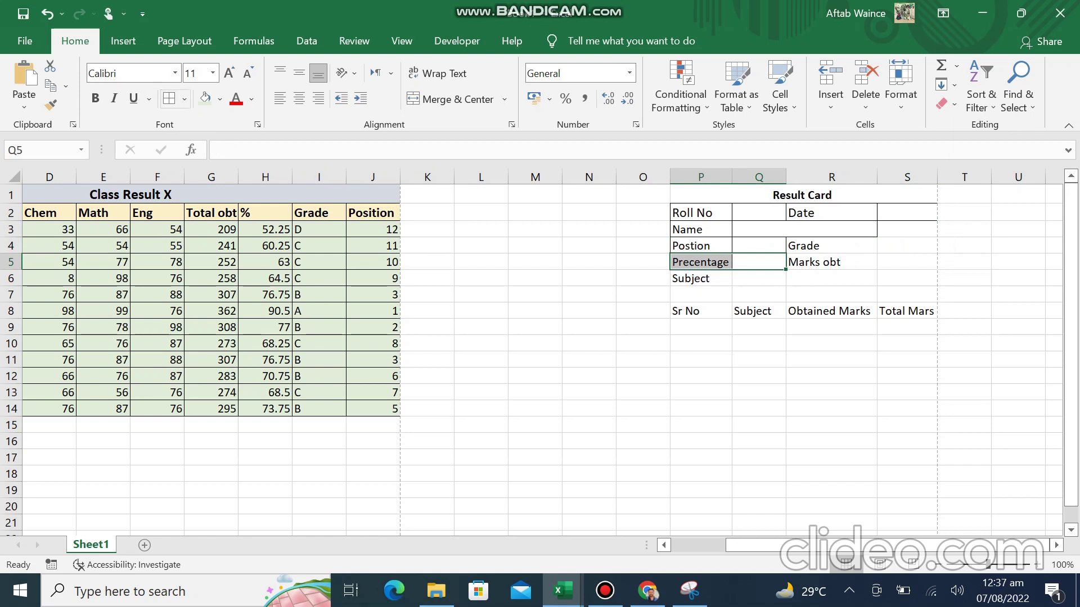
pyautogui.moveTo(831, 246); pyautogui.dragTo(908, 262)
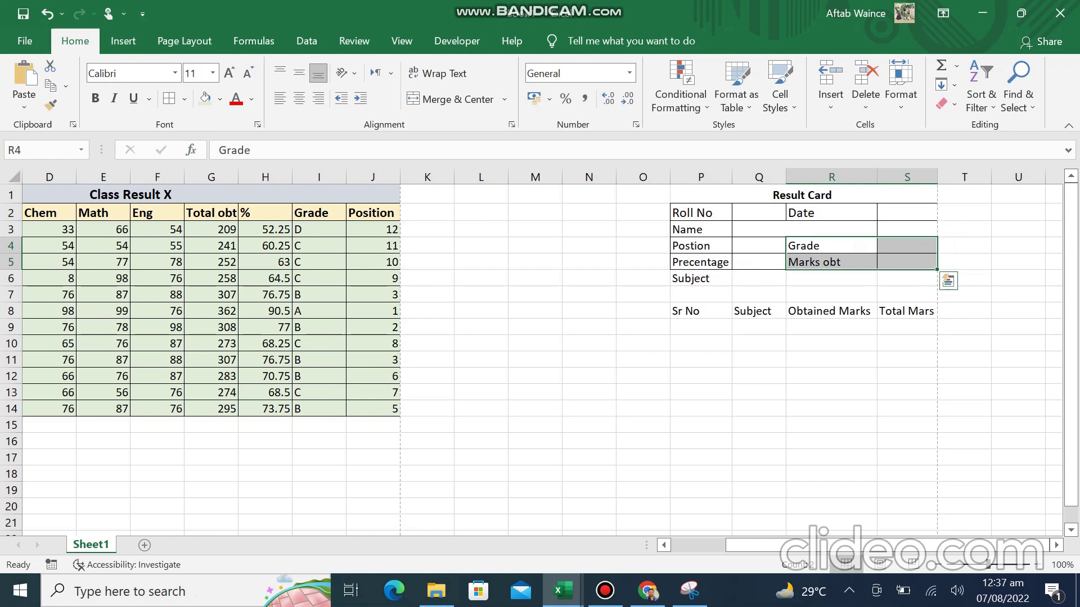
# - Delete the Subject label in P6 and select the marks table headers from Sr No
pyautogui.click(701, 278)
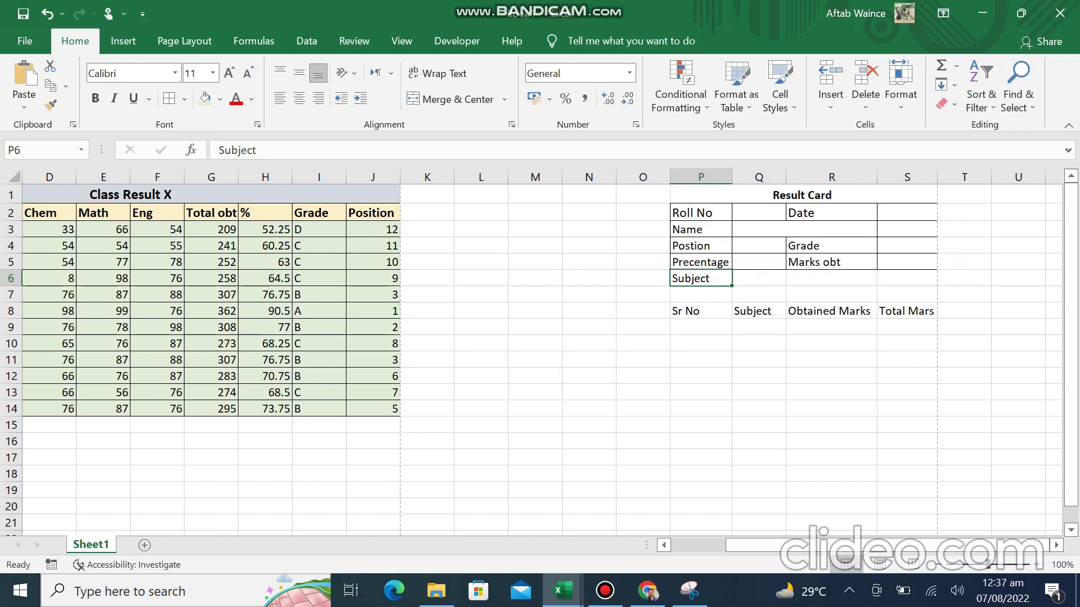
pyautogui.press('Delete')
pyautogui.press('Down')
pyautogui.press('Down')
pyautogui.press('Down')
pyautogui.press('Up')
pyautogui.hotkey('shift', 'Right')
pyautogui.hotkey('shift', 'Right')
pyautogui.hotkey('shift', 'Right')
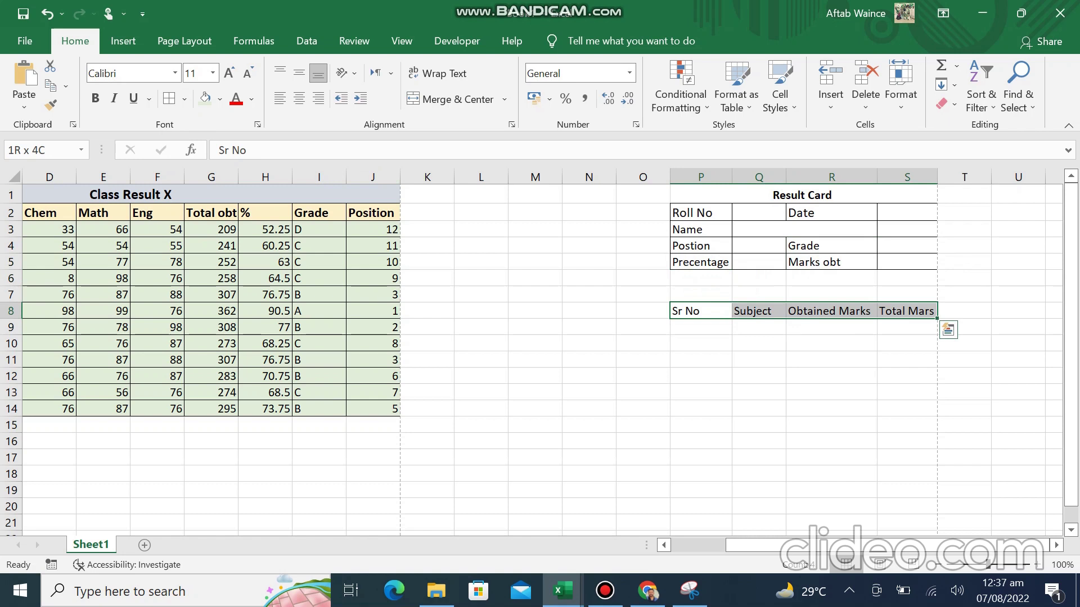
# - Apply All Borders to the marks table P8:S13
pyautogui.hotkey('shift', 'Down')
pyautogui.hotkey('shift', 'Down')
pyautogui.hotkey('shift', 'Down')
pyautogui.hotkey('shift', 'Down')
pyautogui.hotkey('shift', 'Down')
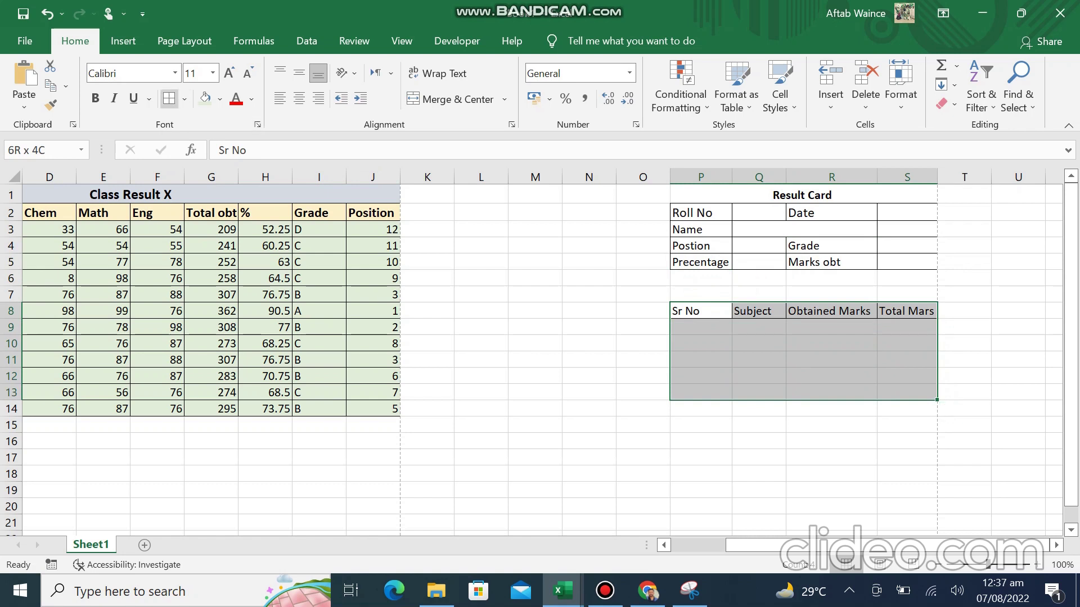
pyautogui.click(168, 98)
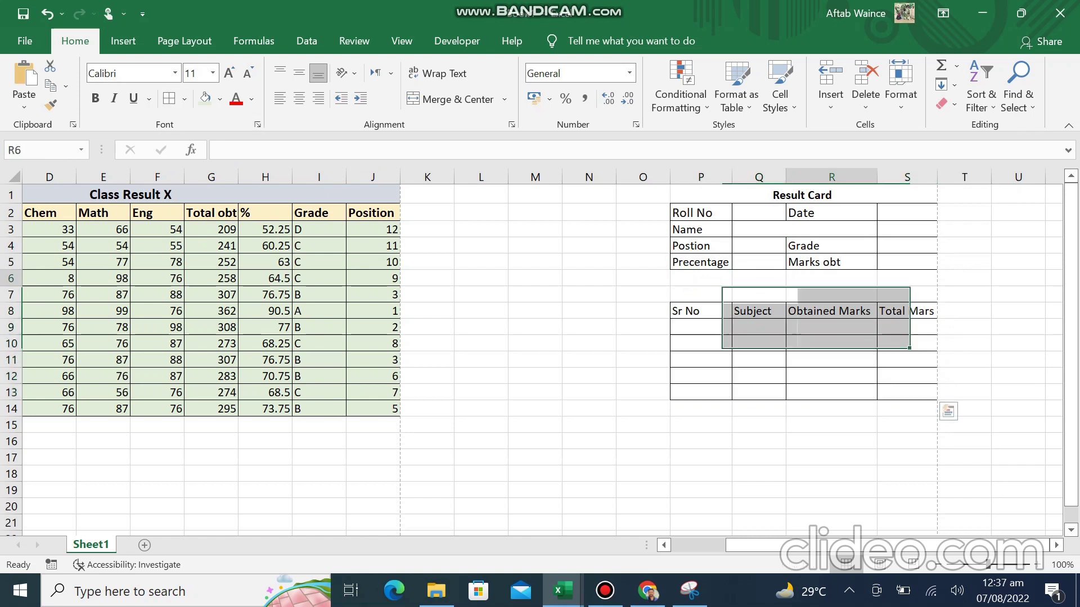
pyautogui.click(831, 278)
# - Give the whole Result Card P1:S15 a Thick Outside Border
pyautogui.moveTo(802, 195)
pyautogui.mouseDown()
pyautogui.moveTo(844, 259)
pyautogui.moveTo(844, 425)
pyautogui.mouseUp()
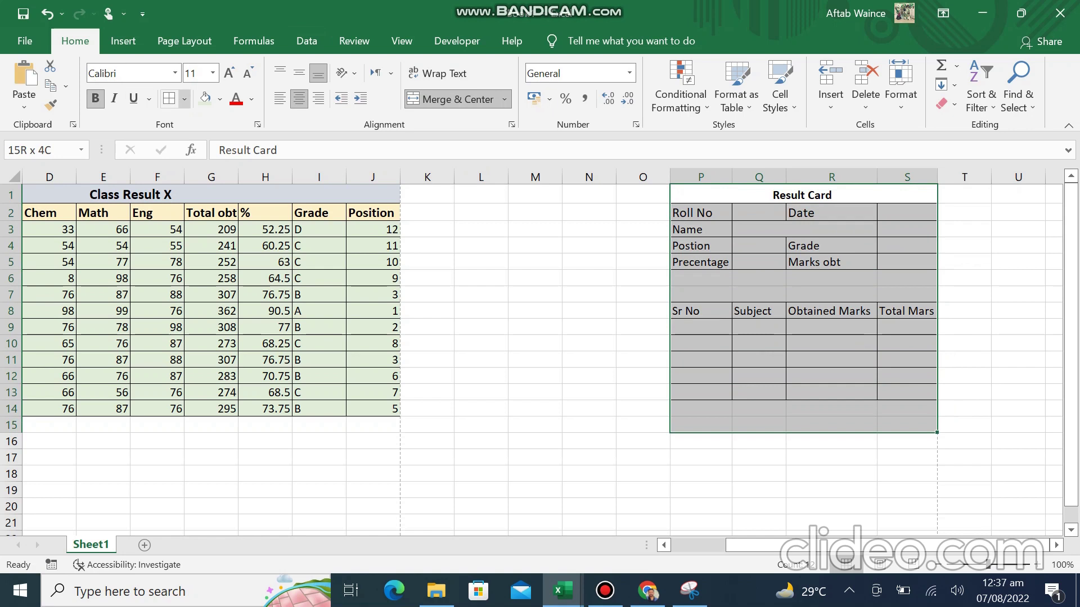
pyautogui.click(183, 99)
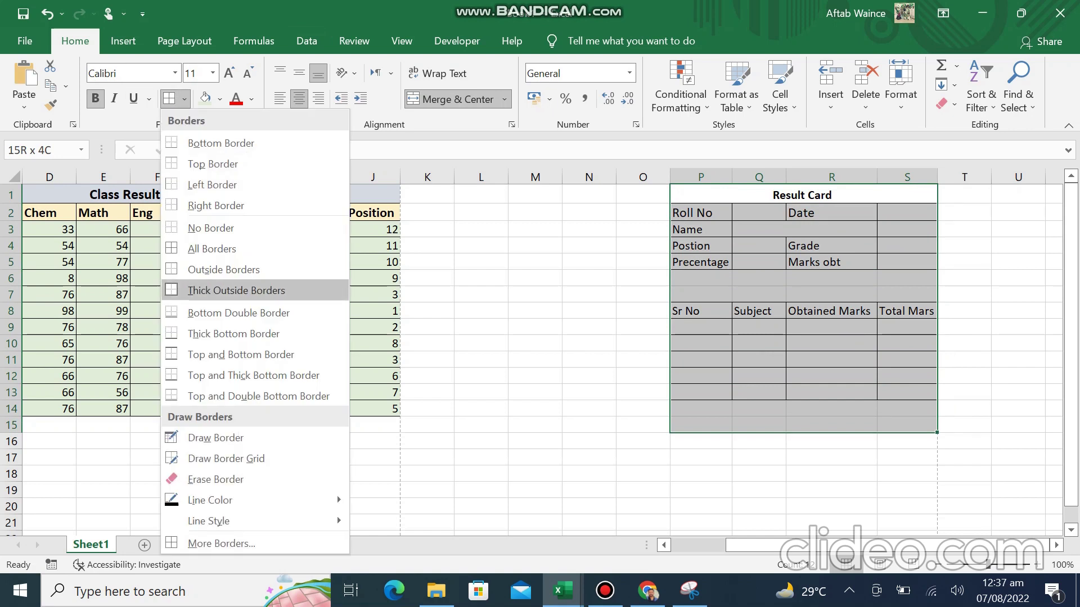
pyautogui.click(236, 290)
pyautogui.click(759, 408)
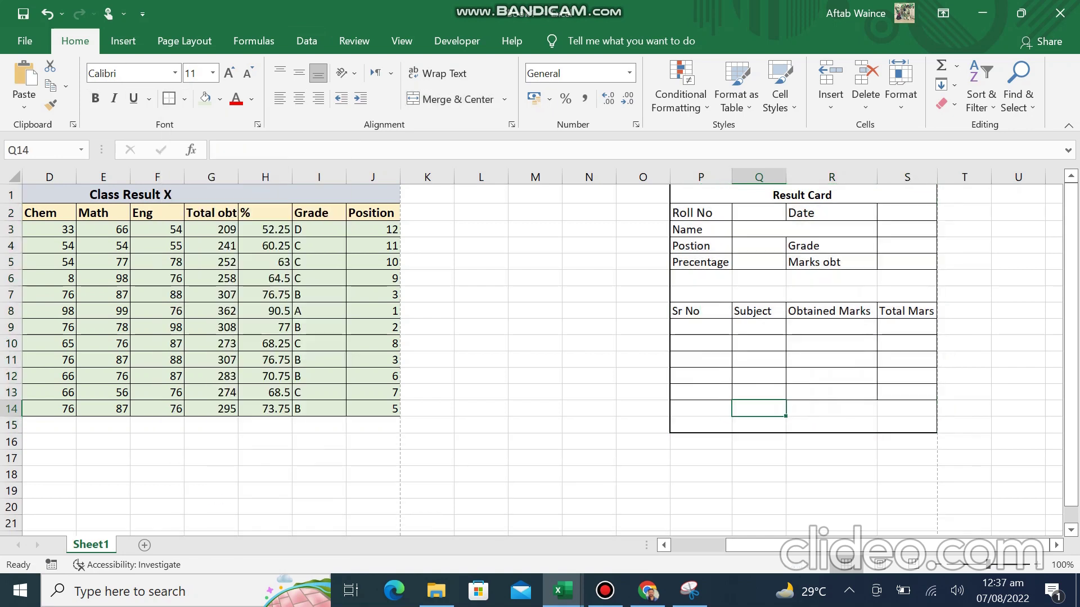
pyautogui.scroll(-5, 540, 360)
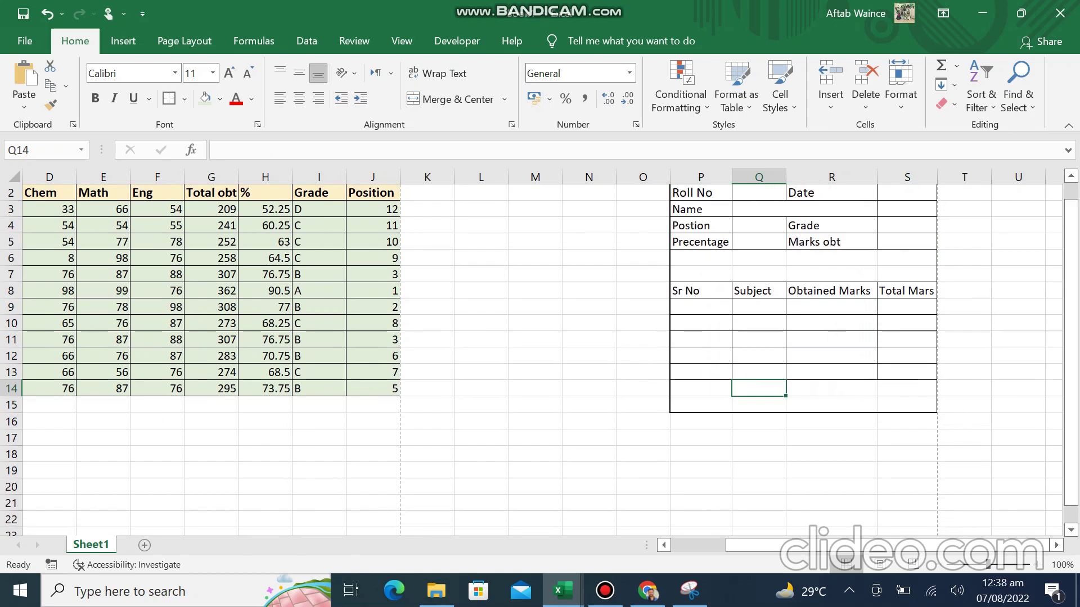
pyautogui.scroll(5, 540, 360)
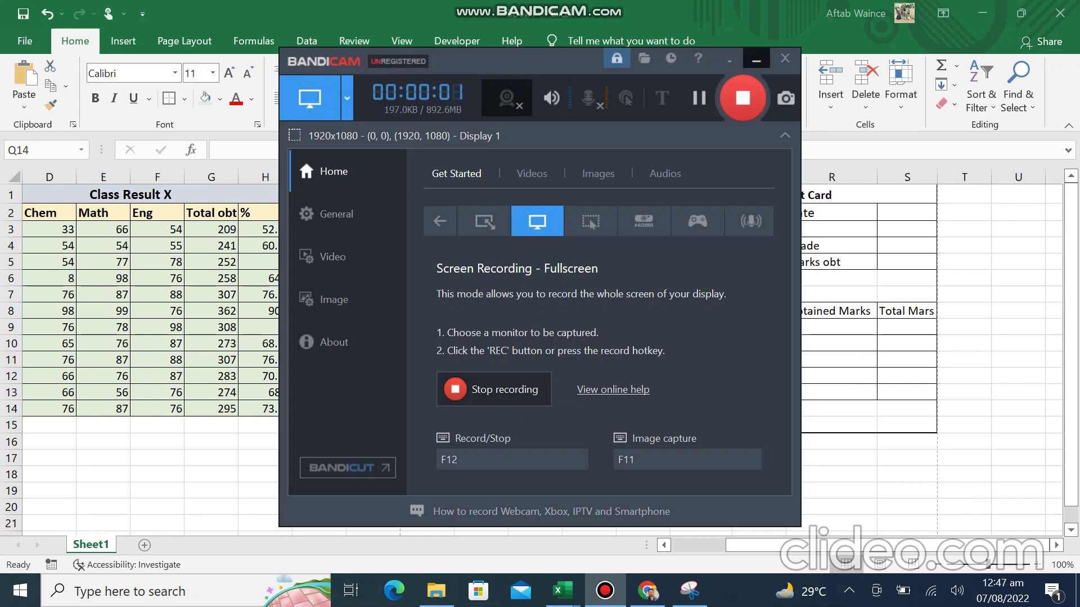
pyautogui.click(756, 60)
pyautogui.press('Up')
pyautogui.press('Up')
pyautogui.press('Up')
pyautogui.press('Up')
pyautogui.press('Up')
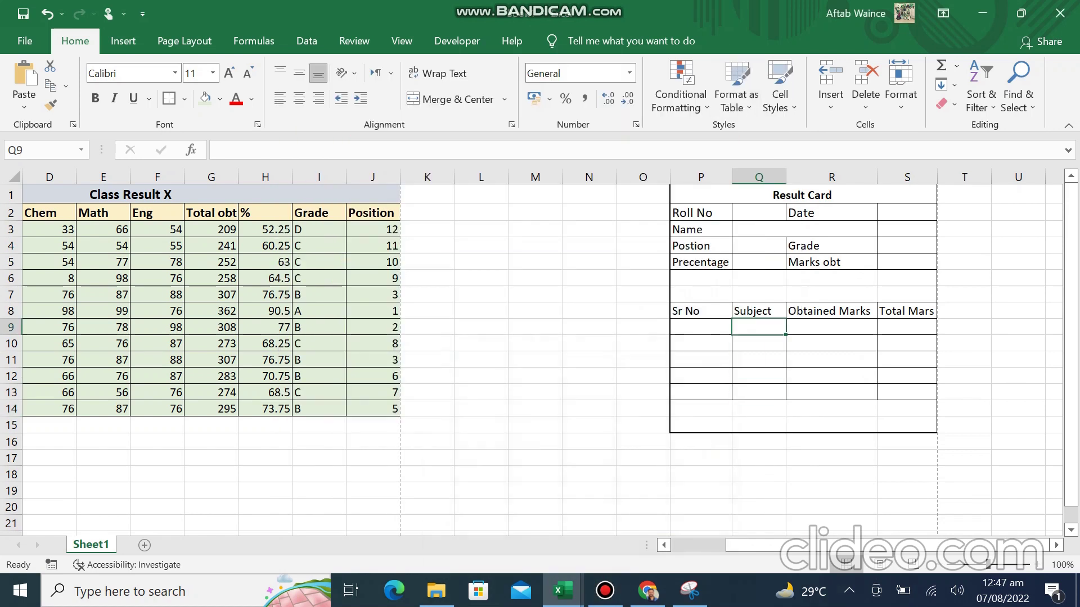
# - Enter 1 in the first Sr No cell and clear a stray equals sign from the first Subject cell
pyautogui.press('Left')
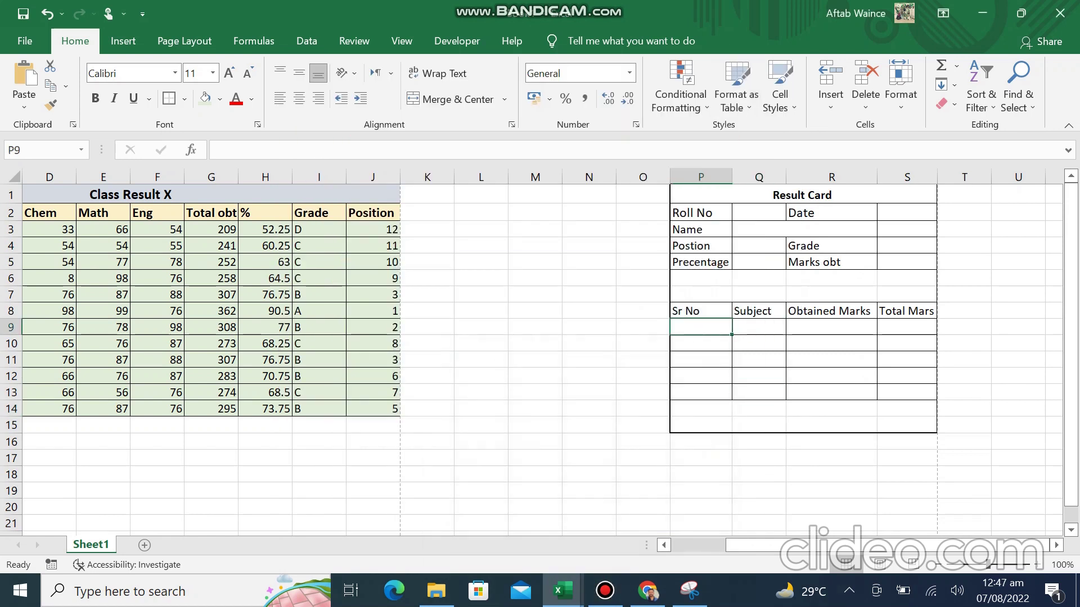
pyautogui.write('1')
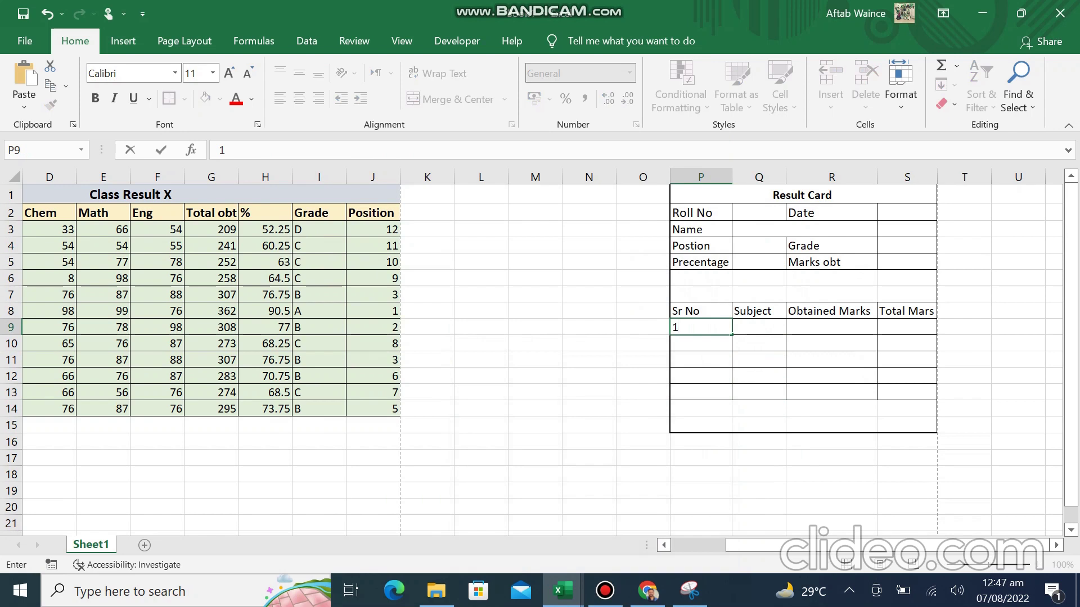
pyautogui.press('Tab')
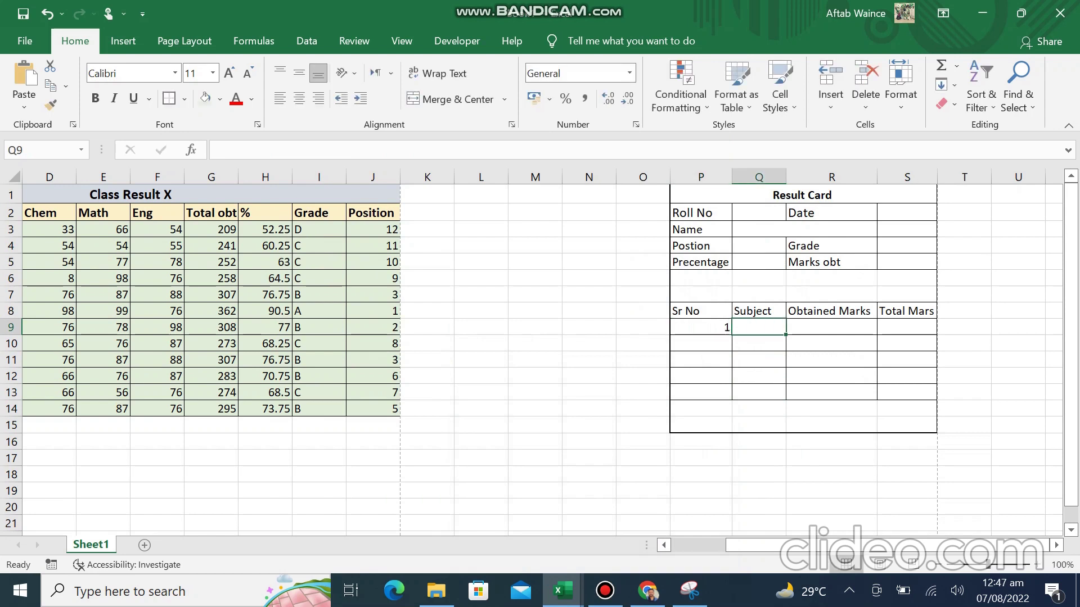
pyautogui.click(701, 327)
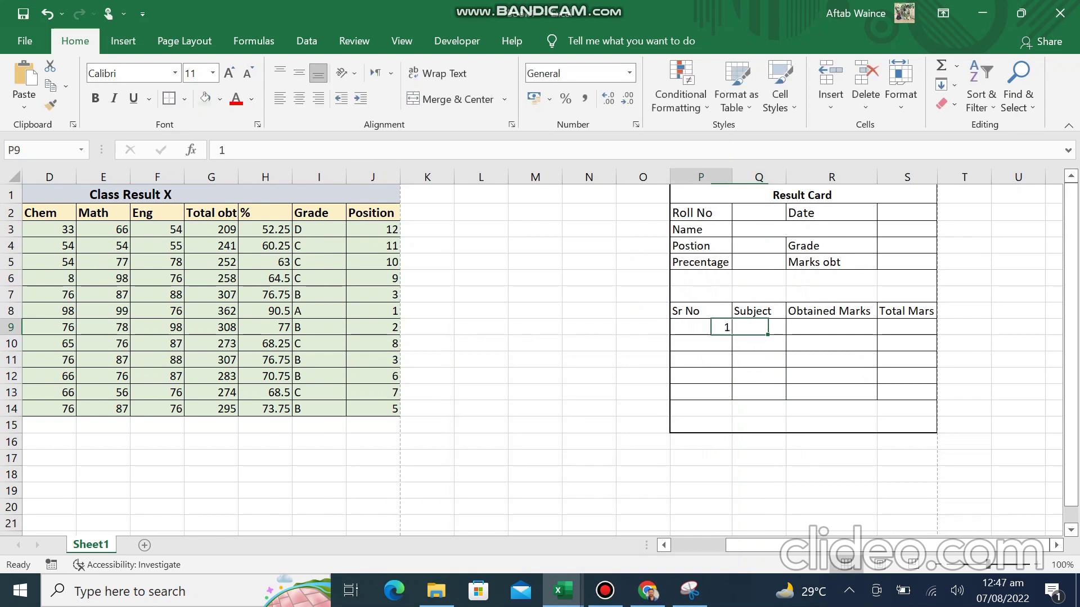
pyautogui.click(759, 328)
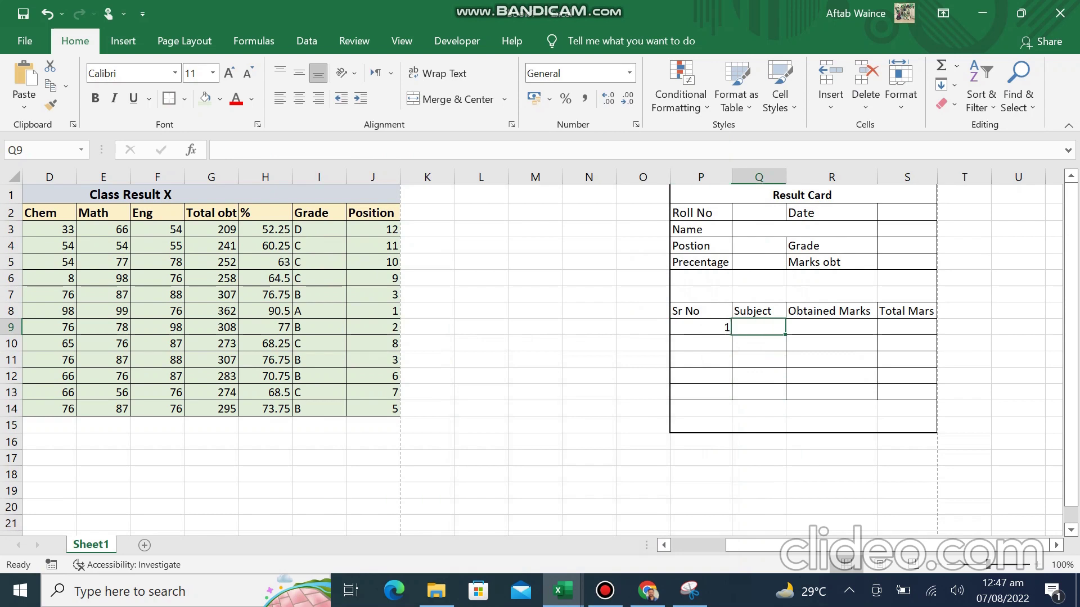
pyautogui.write('=')
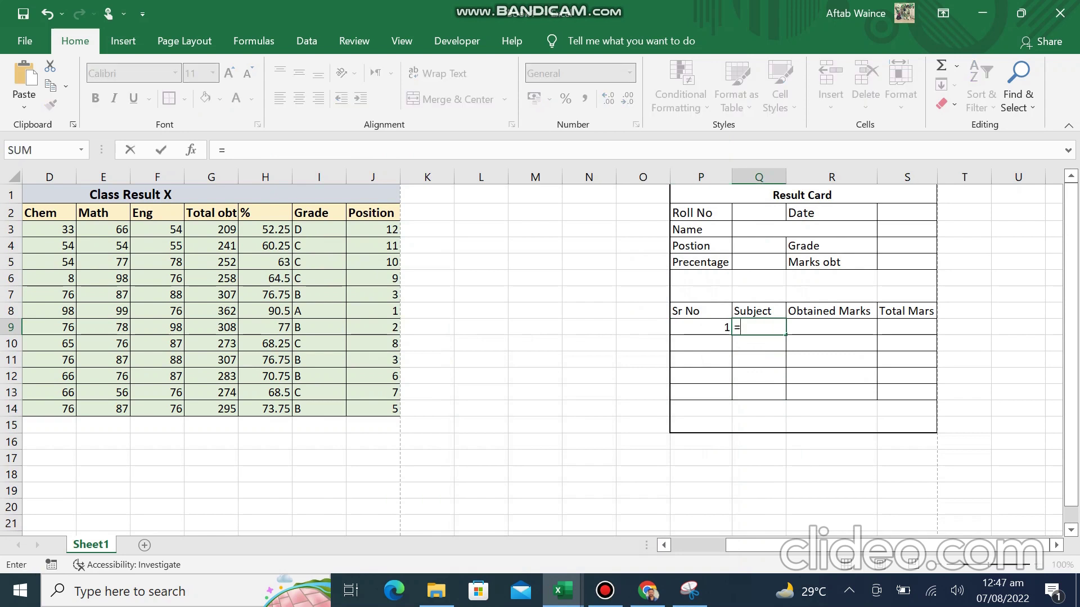
pyautogui.press('BackSpace')
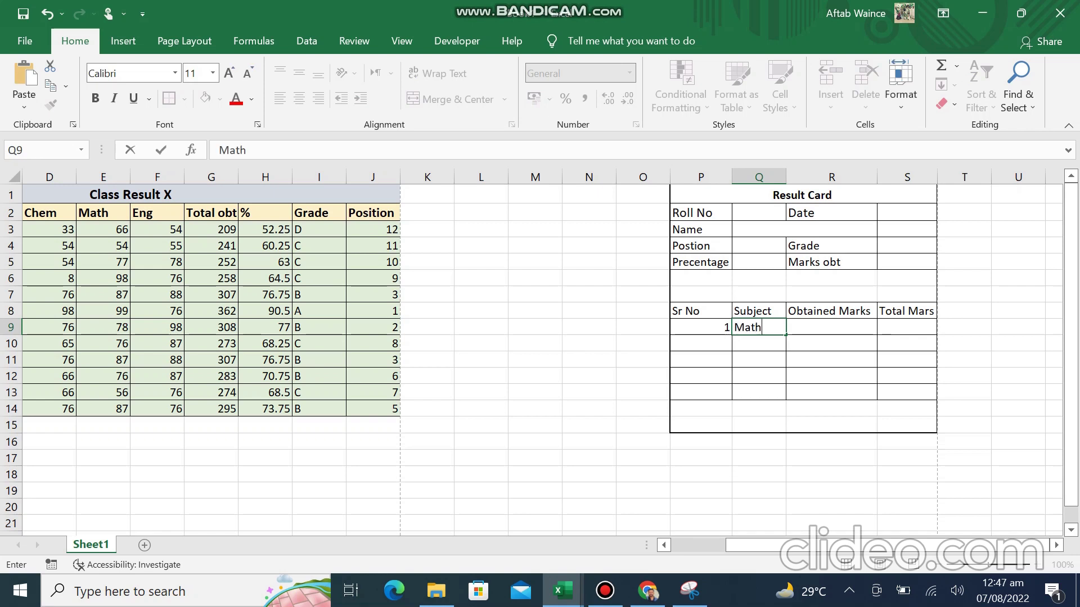
# - Enter the subjects Phy, Chem, Math and English down the Result Card's subject column
pyautogui.press('Return')
pyautogui.write('English')
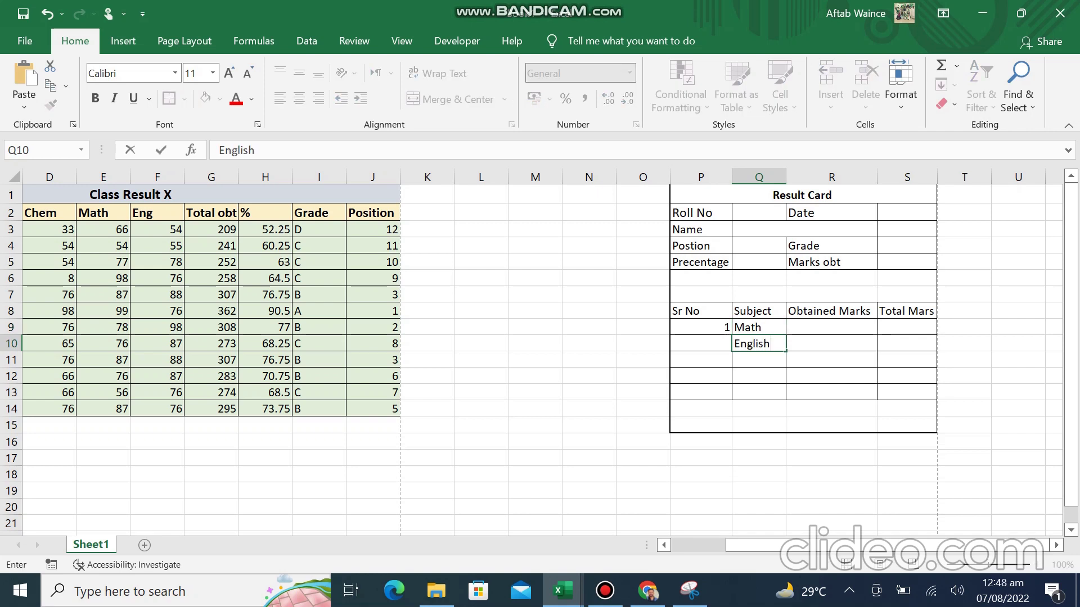
pyautogui.press('Return')
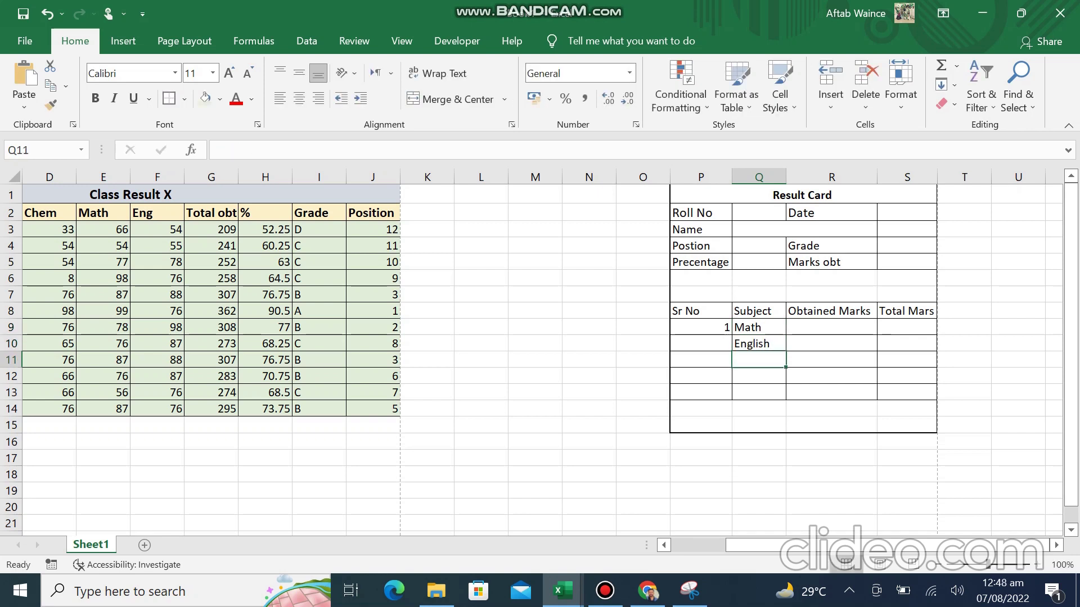
pyautogui.press('Up')
pyautogui.press('Up')
pyautogui.hscroll(-2, 540, 360)
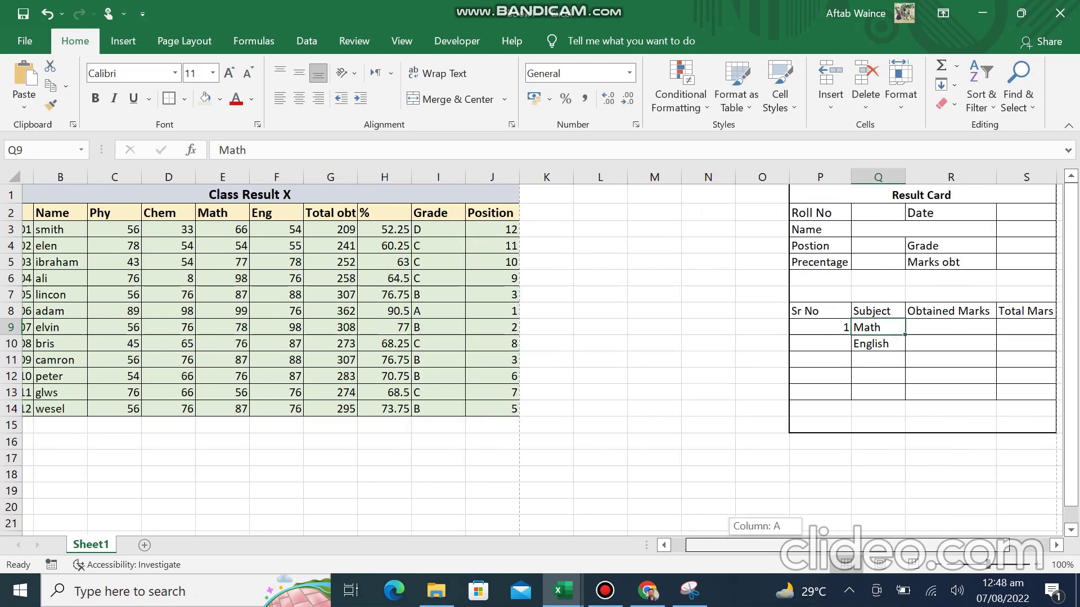
pyautogui.write('Phy')
pyautogui.press('Return')
pyautogui.write('Chem')
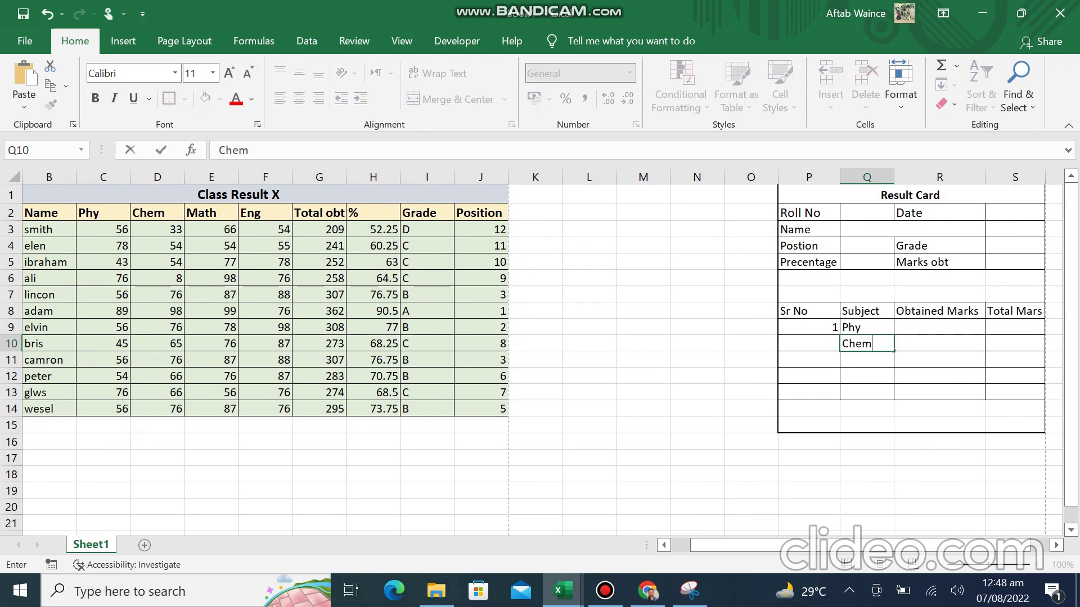
pyautogui.press('Return')
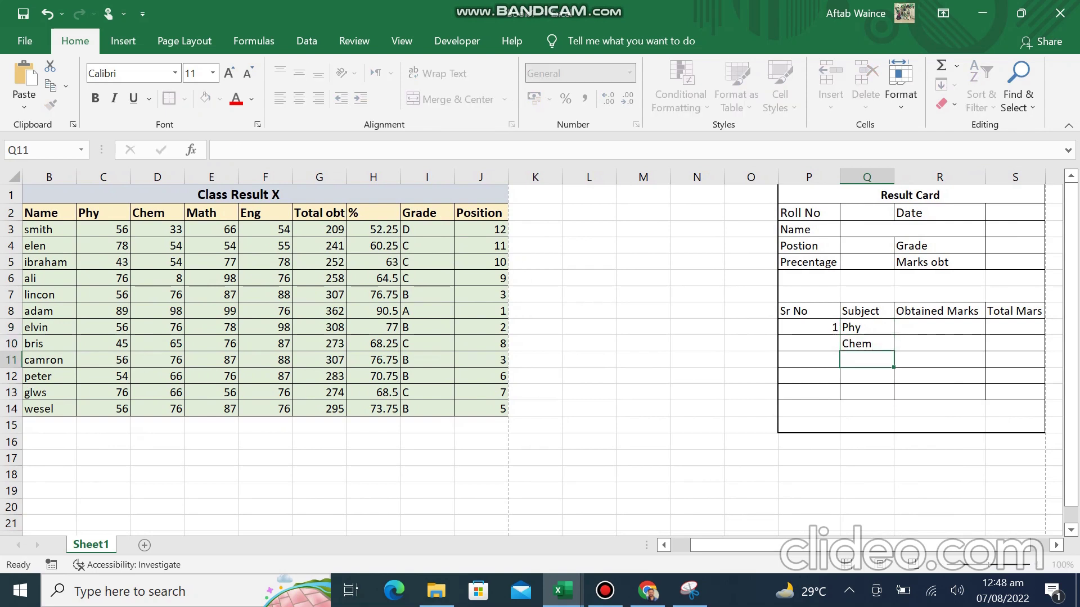
pyautogui.write('Math')
pyautogui.press('Return')
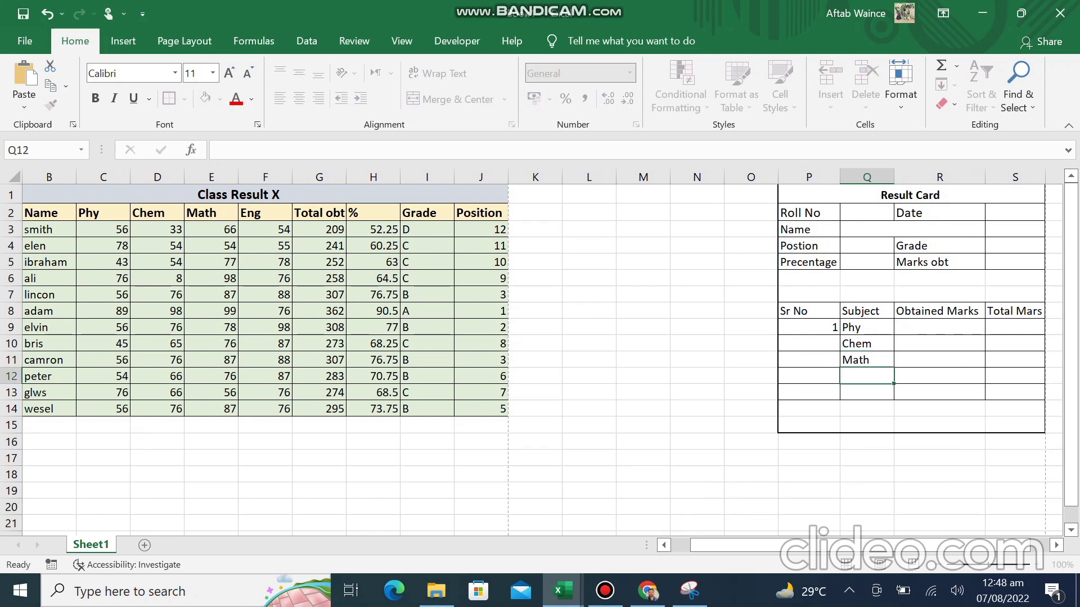
pyautogui.write('Eng')
pyautogui.write('lish')
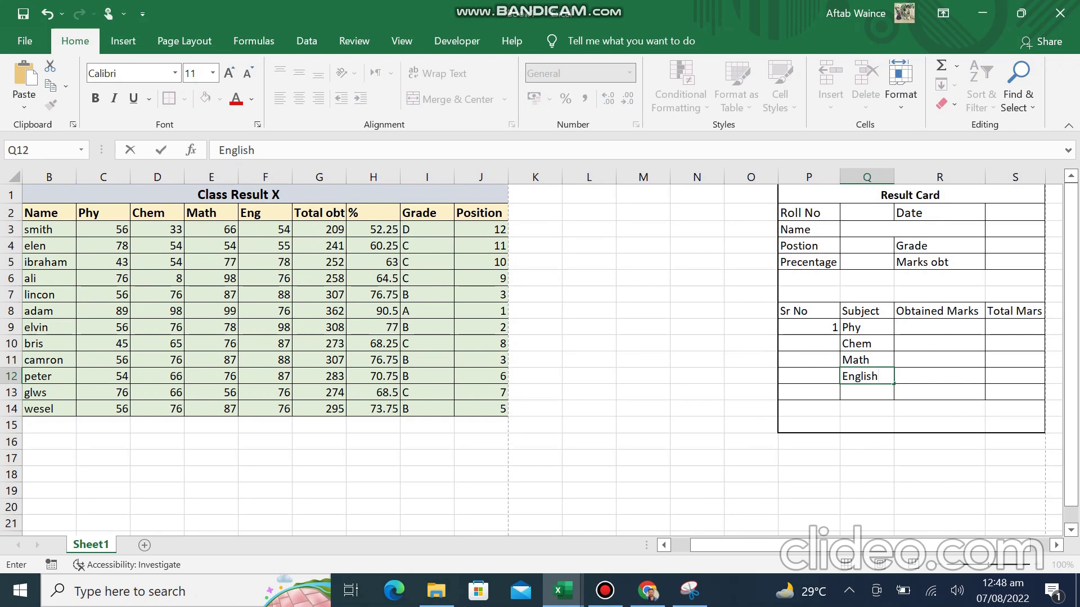
# - Number the Chem, Math and English rows 2, 3 and 4
pyautogui.click(809, 344)
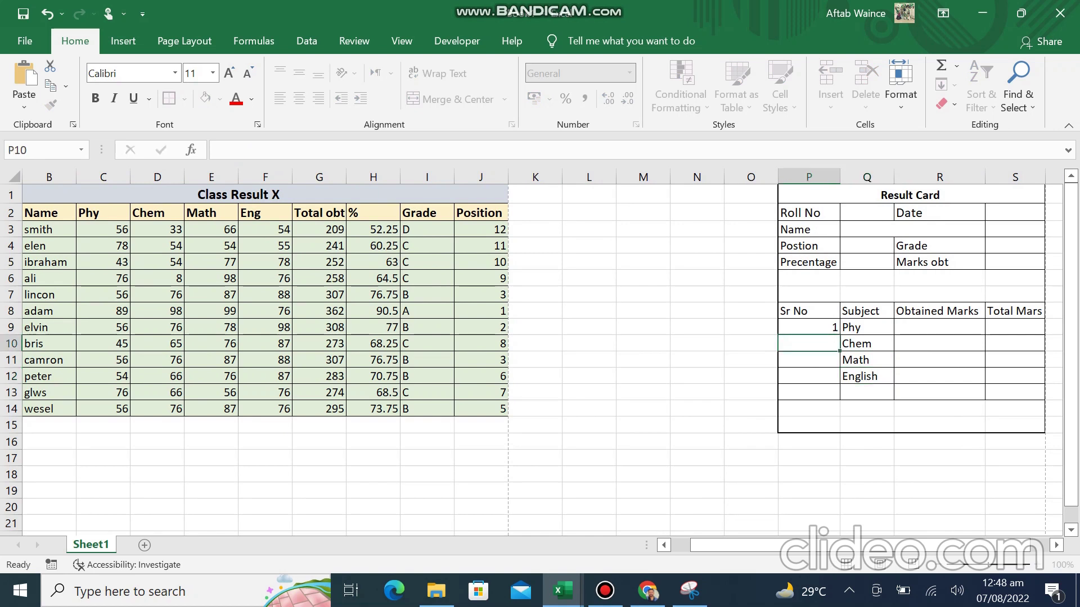
pyautogui.write('2')
pyautogui.press('Return')
pyautogui.write('3')
pyautogui.press('Return')
pyautogui.write('4')
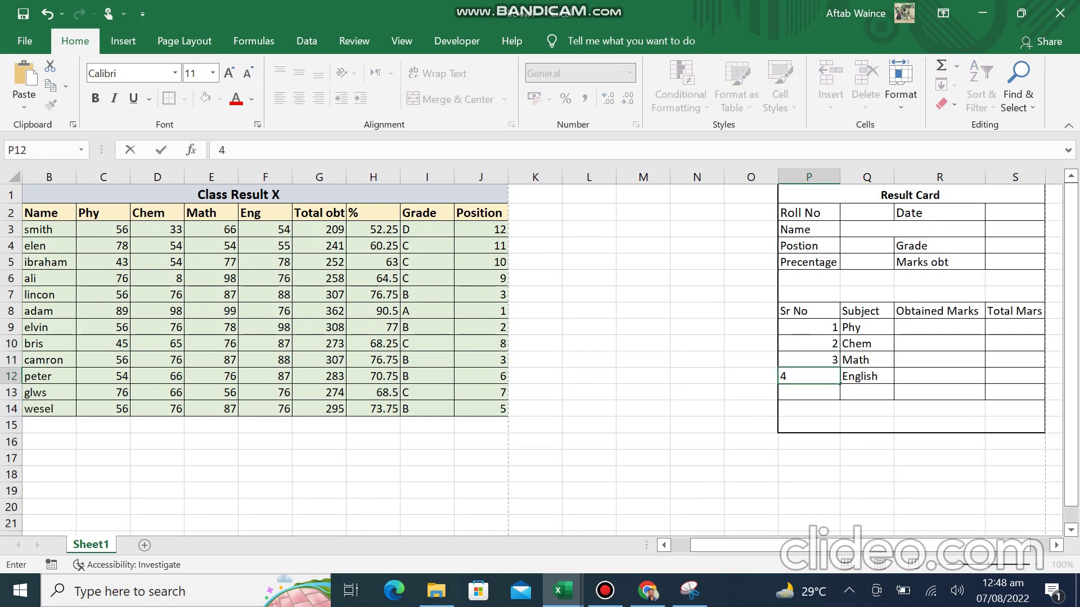
pyautogui.click(939, 326)
# - Preview the sheet for printing, showing Class Result X on 2 pages
pyautogui.press('Right')
pyautogui.press('Right')
pyautogui.press('Up')
pyautogui.press('Up')
pyautogui.press('Up')
pyautogui.press('Up')
pyautogui.press('Up')
pyautogui.press('Up')
pyautogui.press('Up')
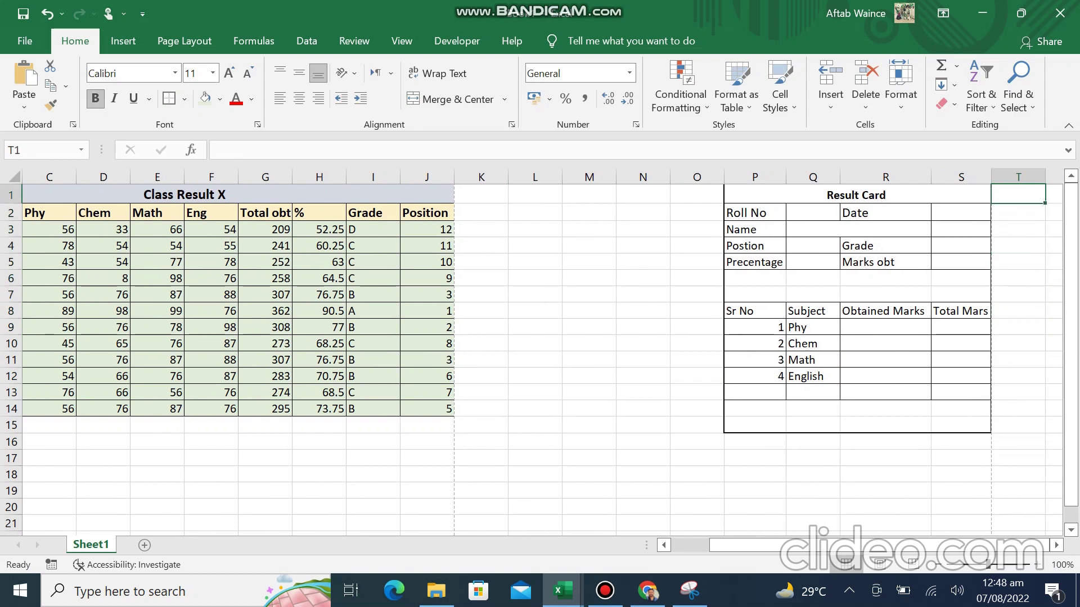
pyautogui.click(885, 327)
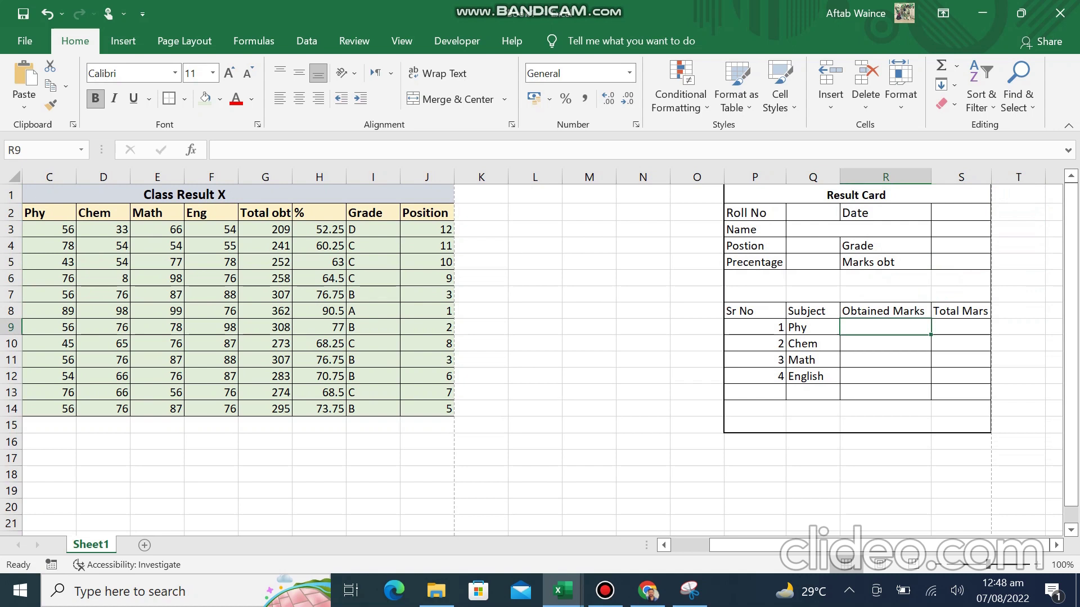
pyautogui.hotkey('ctrl', 'p')
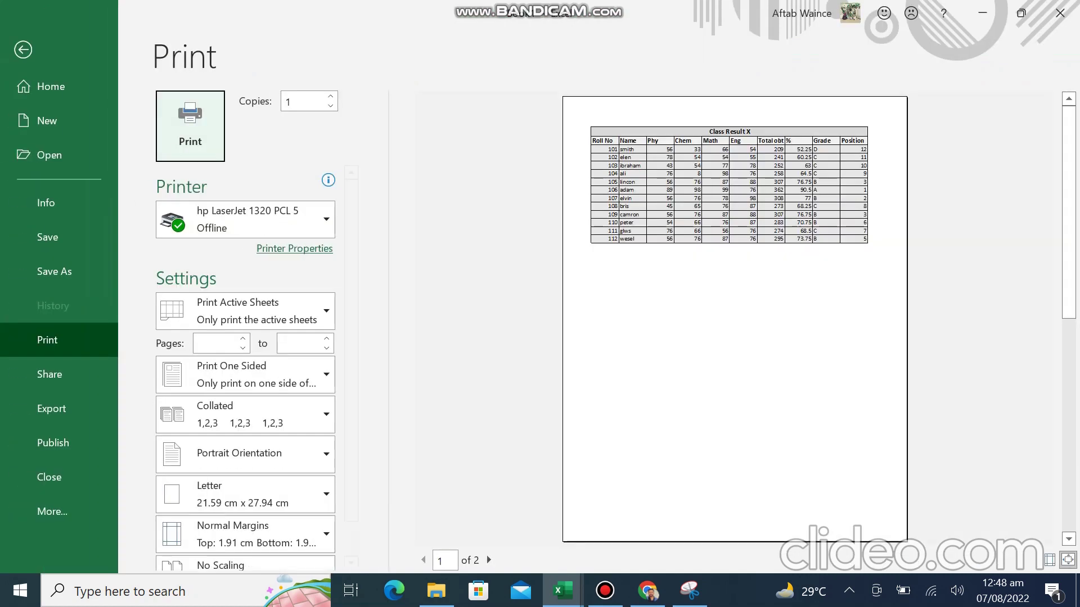
pyautogui.click(488, 560)
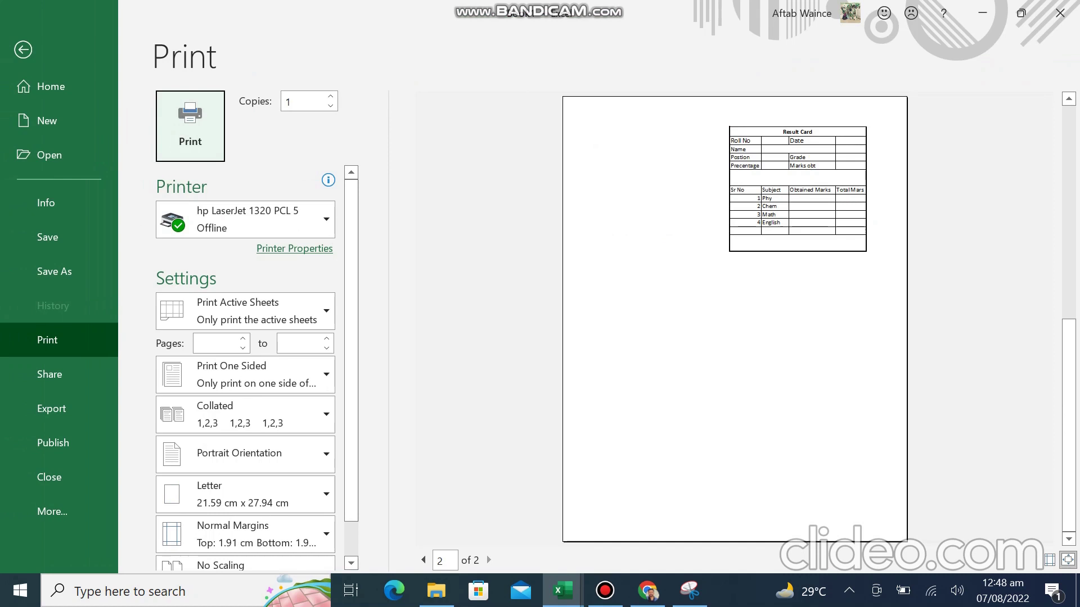
pyautogui.press('Escape')
pyautogui.click(804, 194)
# - Insert blank cells above the Result Card title, shifting cells down
pyautogui.rightClick(803, 194)
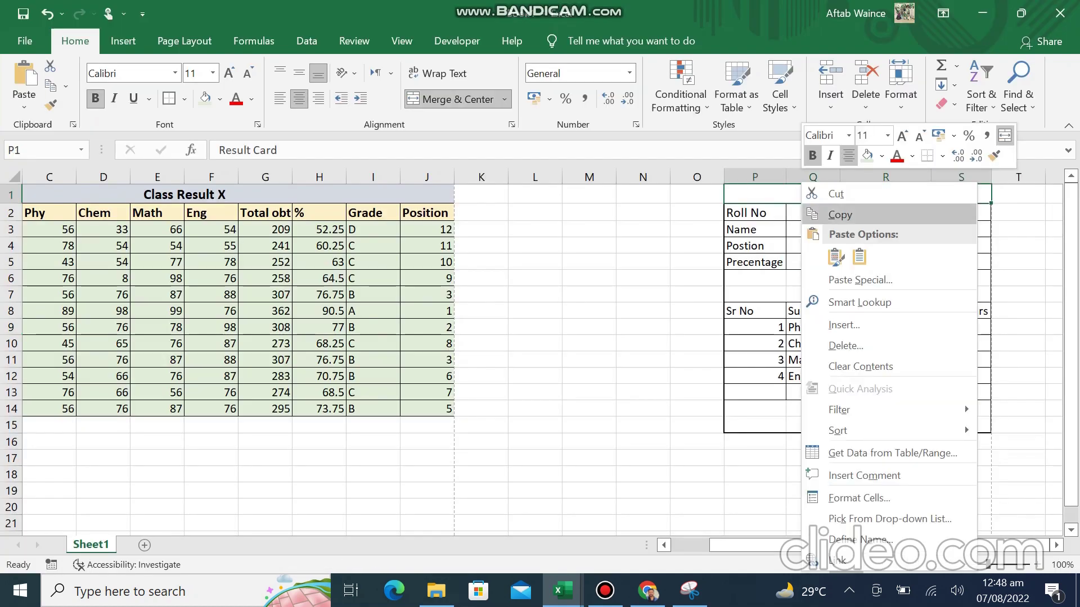
pyautogui.click(844, 325)
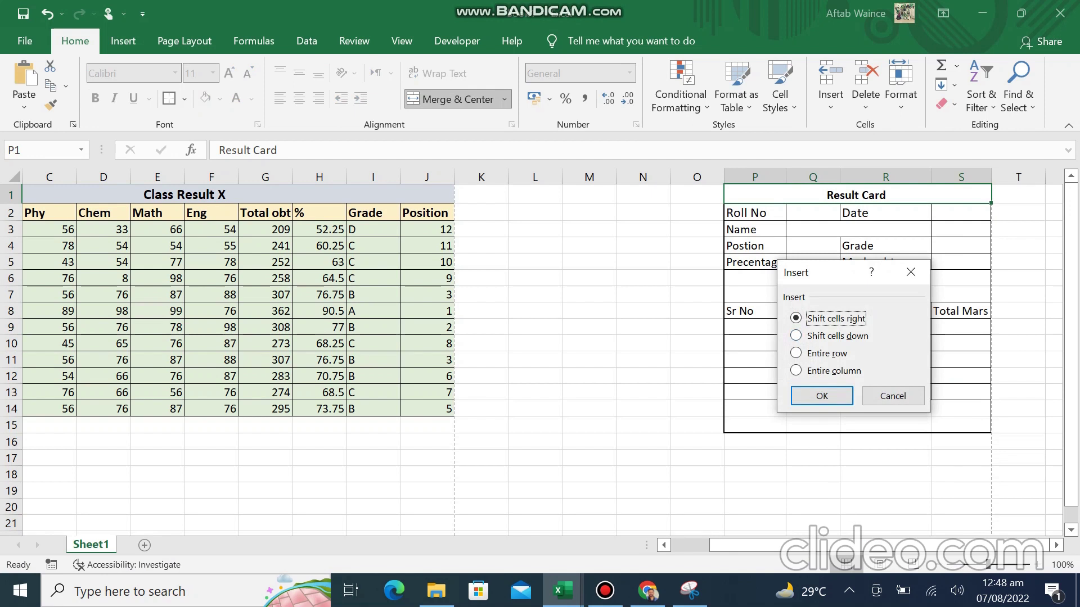
pyautogui.press('Return')
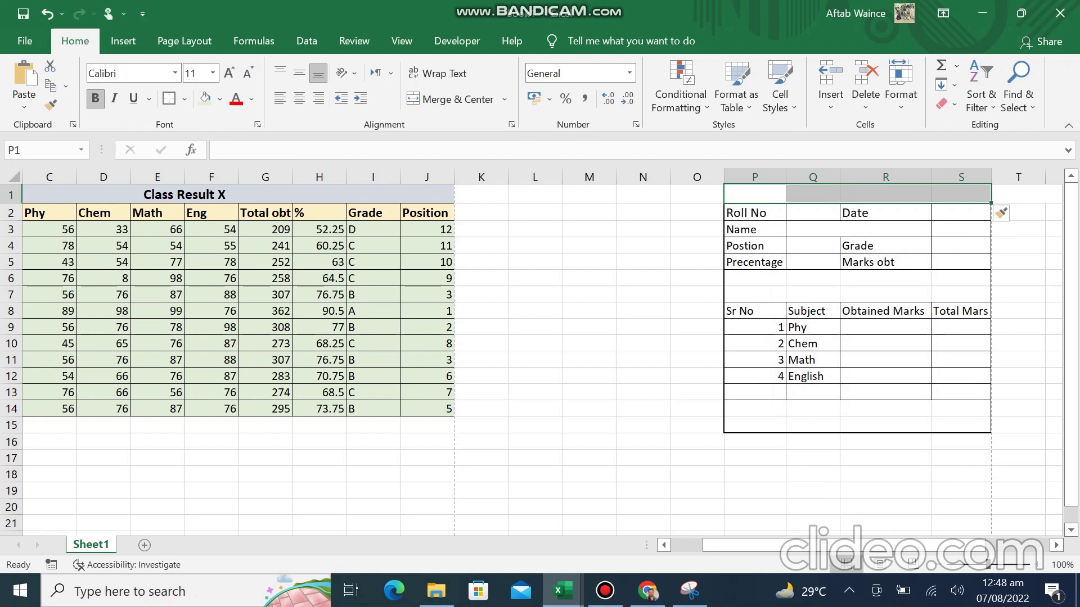
pyautogui.hotkey('ctrl', 'z')
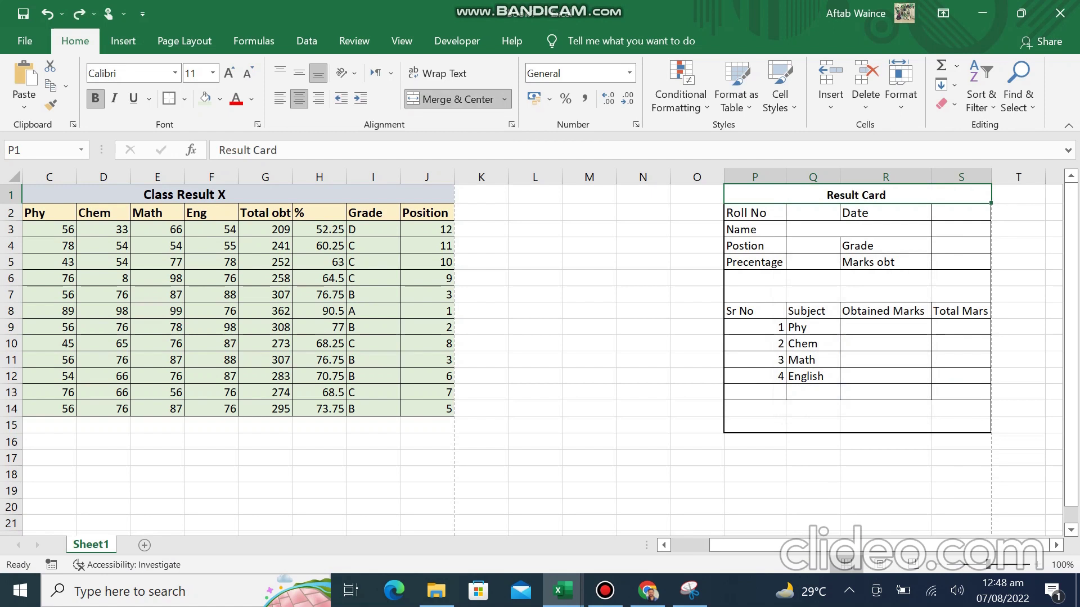
pyautogui.rightClick(836, 182)
pyautogui.click(860, 325)
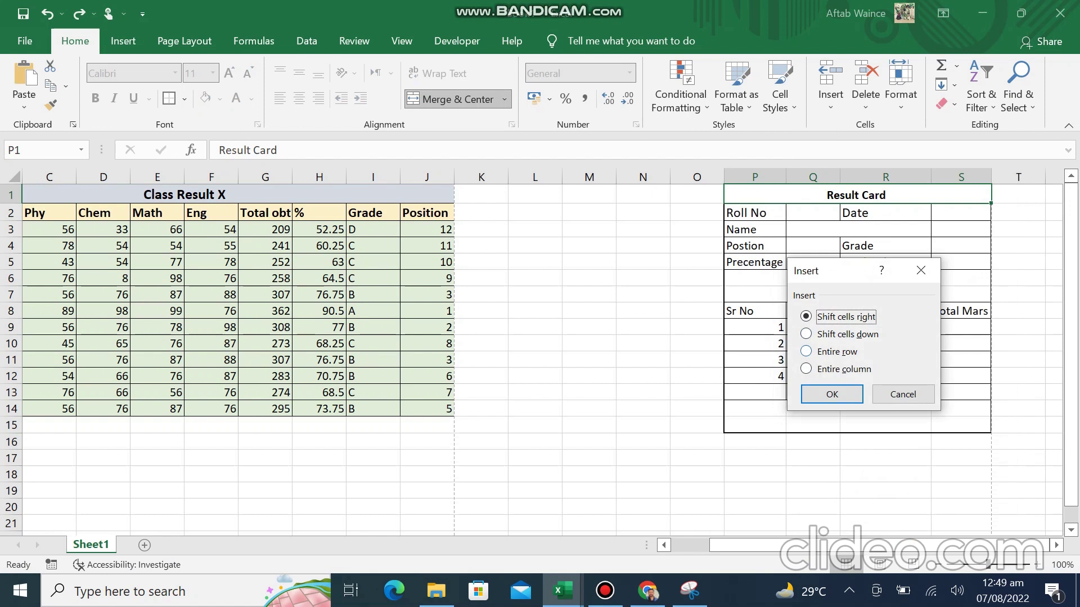
pyautogui.press('Down')
pyautogui.press('Return')
# - Merge the new top cells and enter a bold 'Oxford School System' heading
pyautogui.moveTo(754, 194); pyautogui.dragTo(961, 194)
pyautogui.click(450, 98)
pyautogui.write('osf')
pyautogui.press('BackSpace')
pyautogui.press('BackSpace')
pyautogui.press('BackSpace')
pyautogui.write('Of')
pyautogui.press('BackSpace')
pyautogui.write('xford School System')
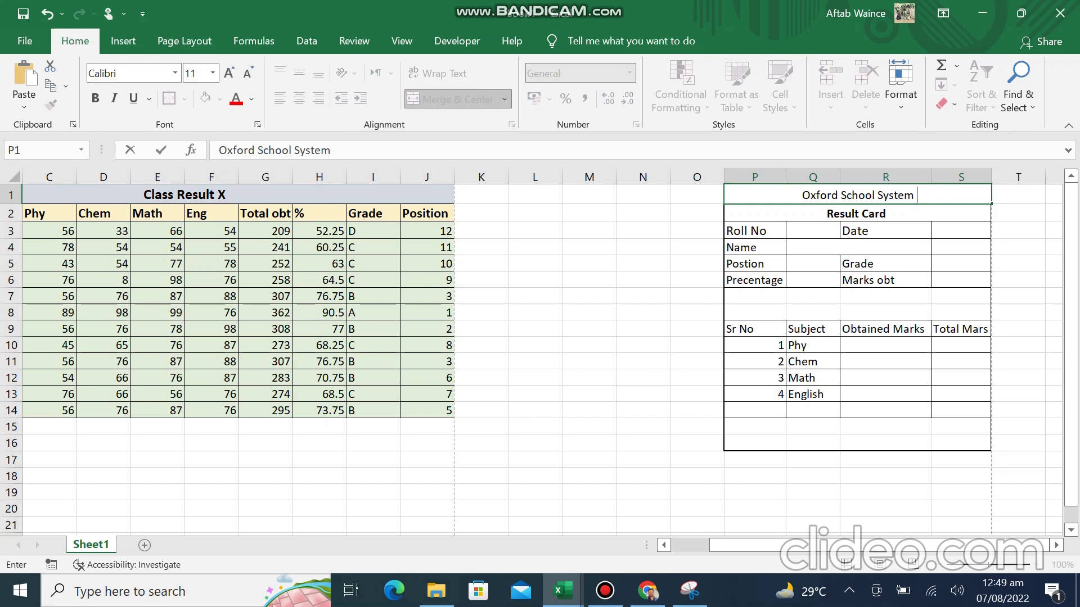
pyautogui.press('Return')
pyautogui.click(857, 195)
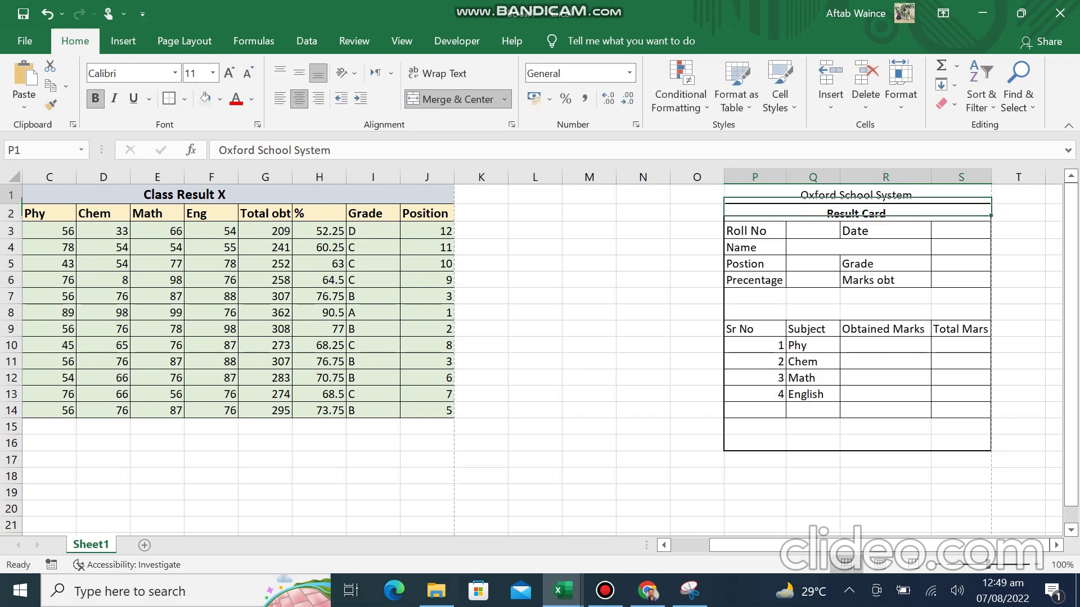
pyautogui.hotkey('ctrl', 'b')
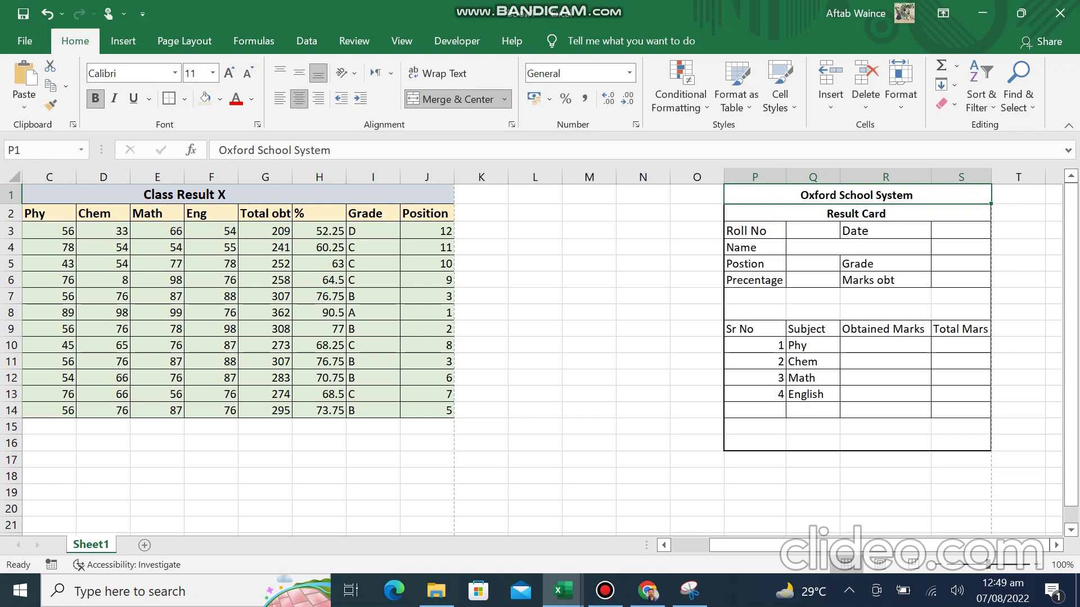
pyautogui.click(856, 213)
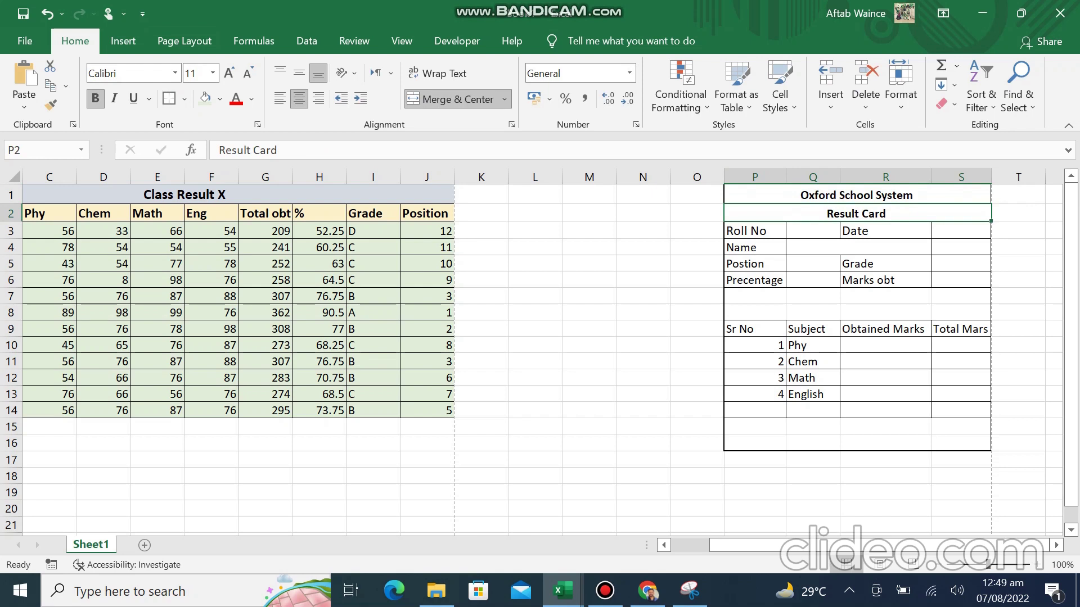
# - Begin a LOOKUP in the Name cell Q4 using roll number Q3 as the lookup value
pyautogui.click(813, 230)
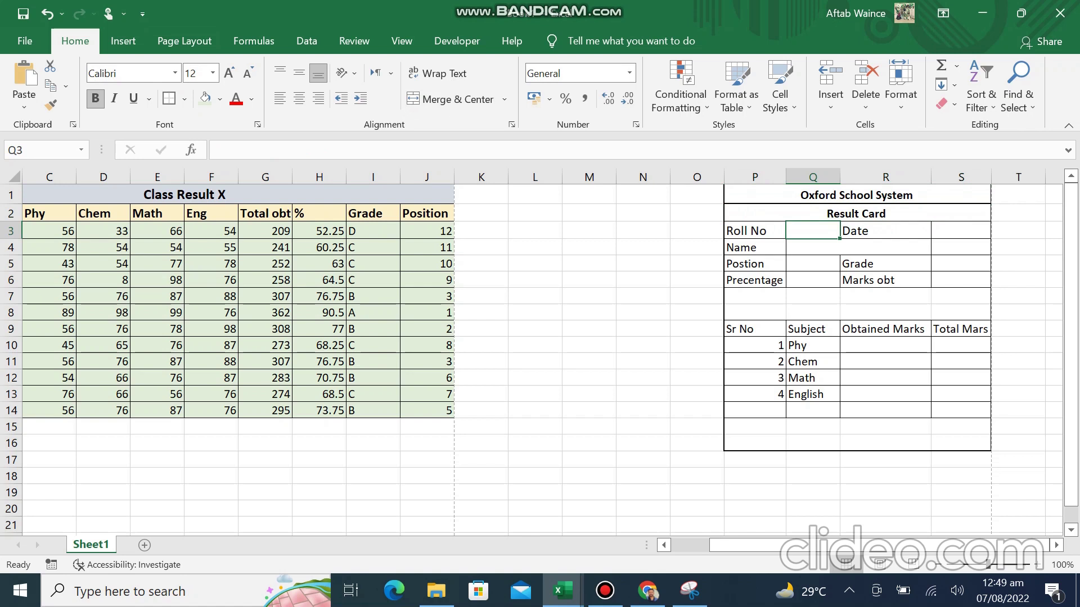
pyautogui.click(885, 345)
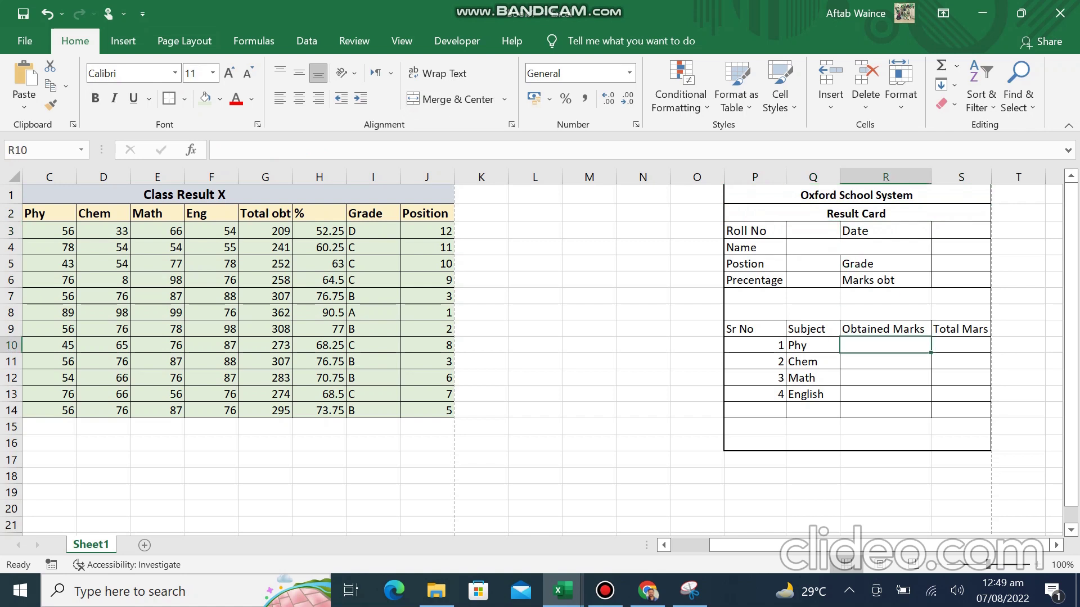
pyautogui.click(859, 249)
pyautogui.write('=')
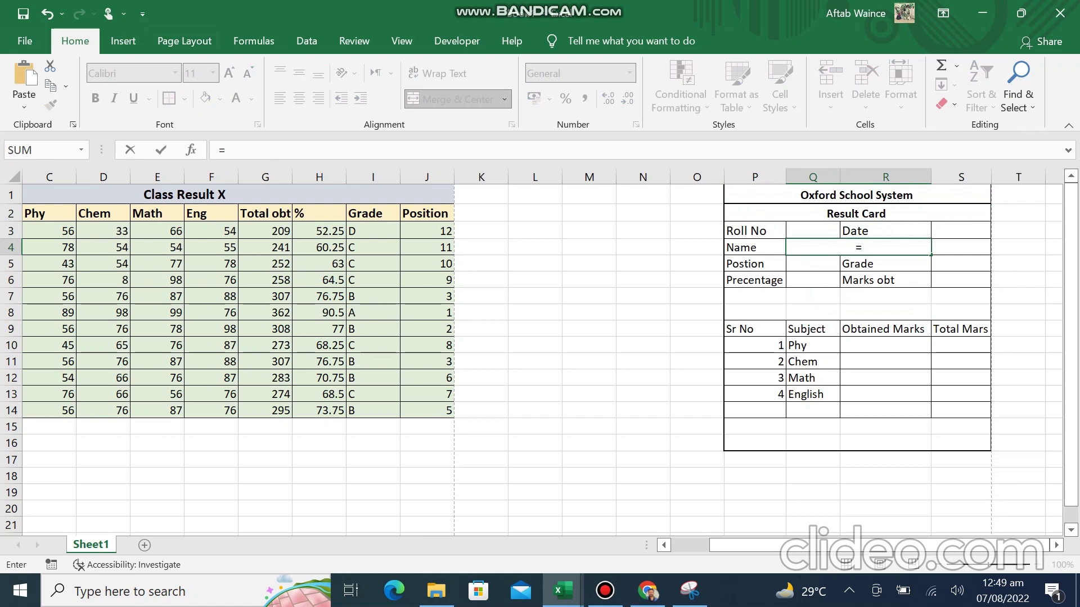
pyautogui.write('lookup(')
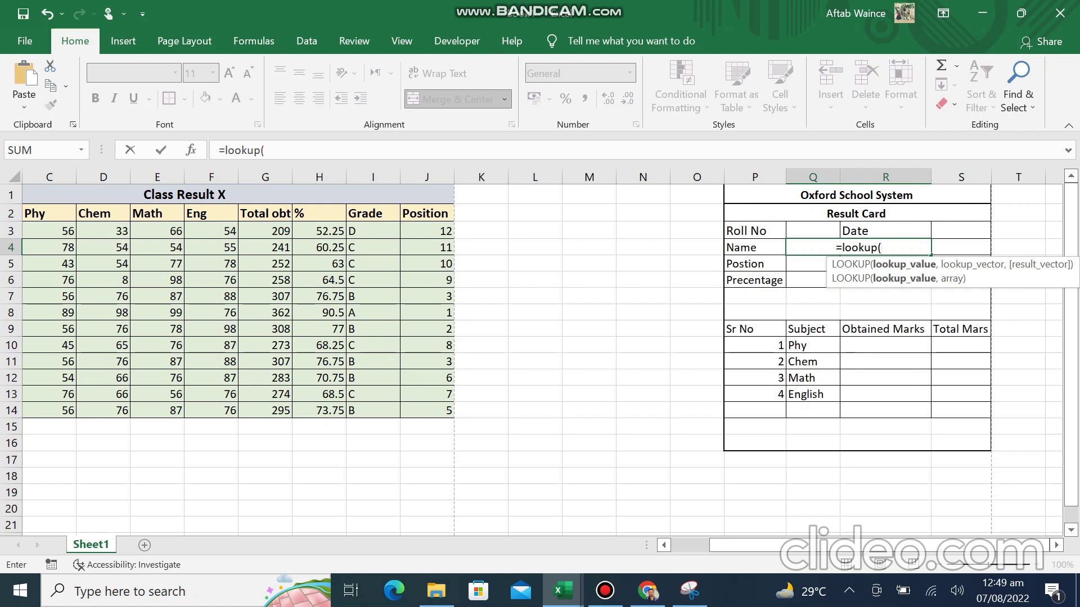
pyautogui.click(813, 230)
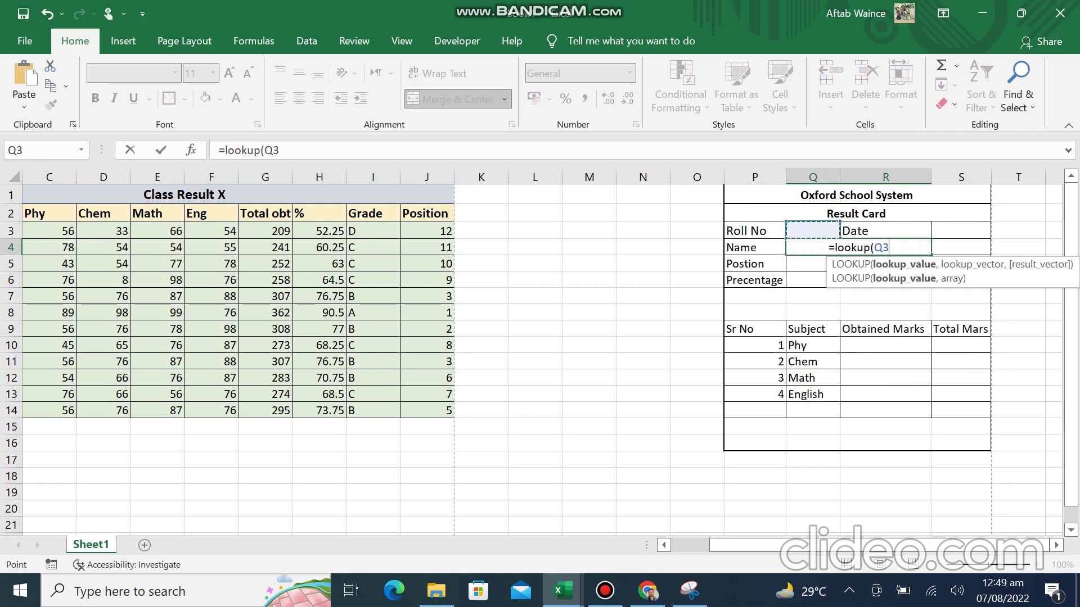
pyautogui.write(',')
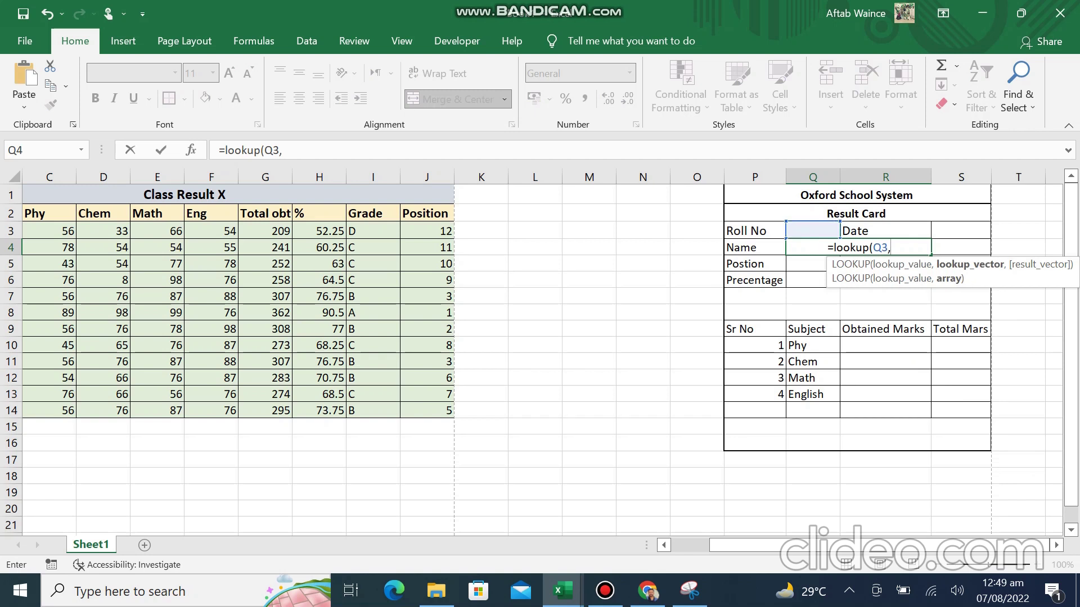
# - Complete it with lookup range A3:A14 and result range B3:B14
pyautogui.moveTo(748, 545); pyautogui.dragTo(709, 545)
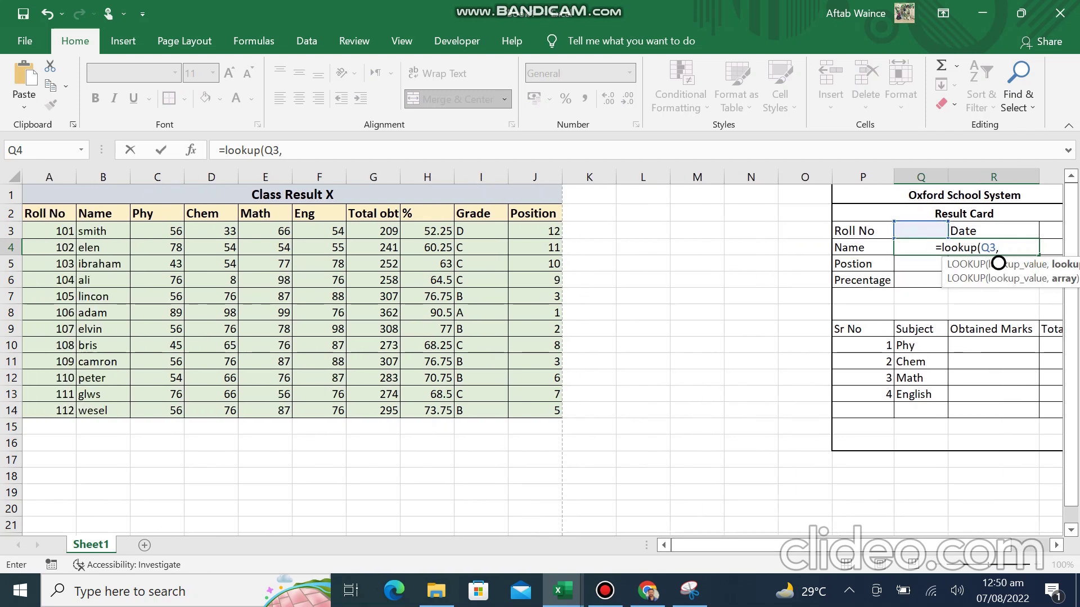
pyautogui.click(49, 230)
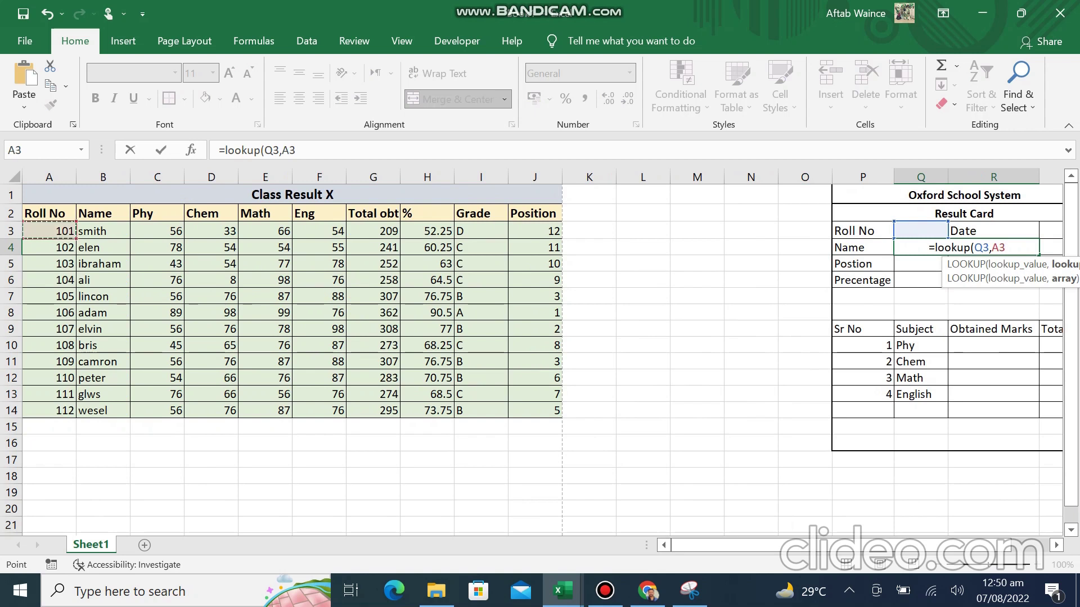
pyautogui.moveTo(49, 230); pyautogui.dragTo(71, 414)
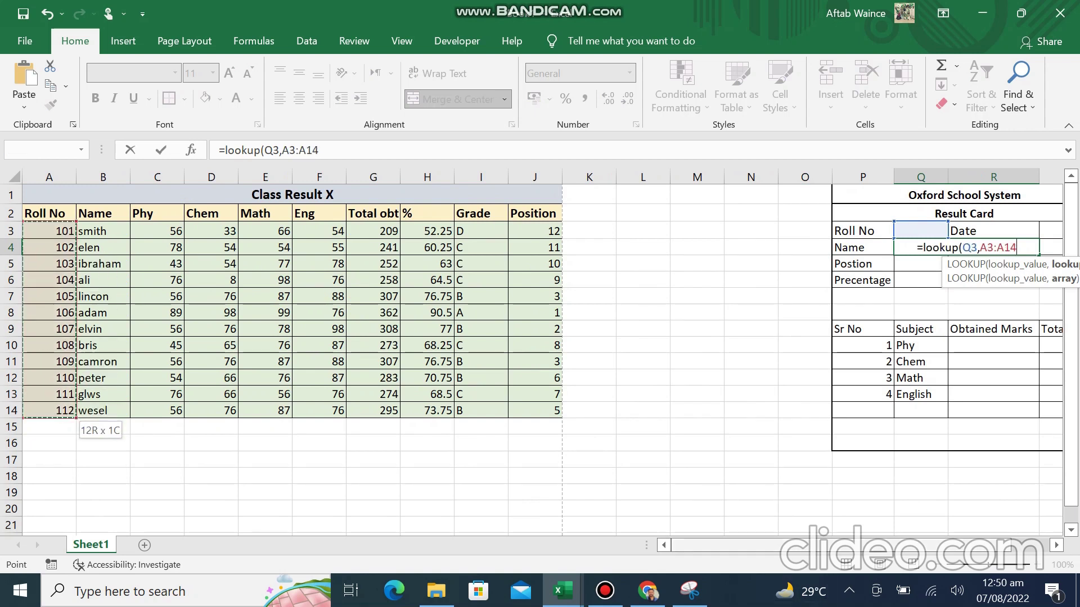
pyautogui.hscroll(2, 911, 269)
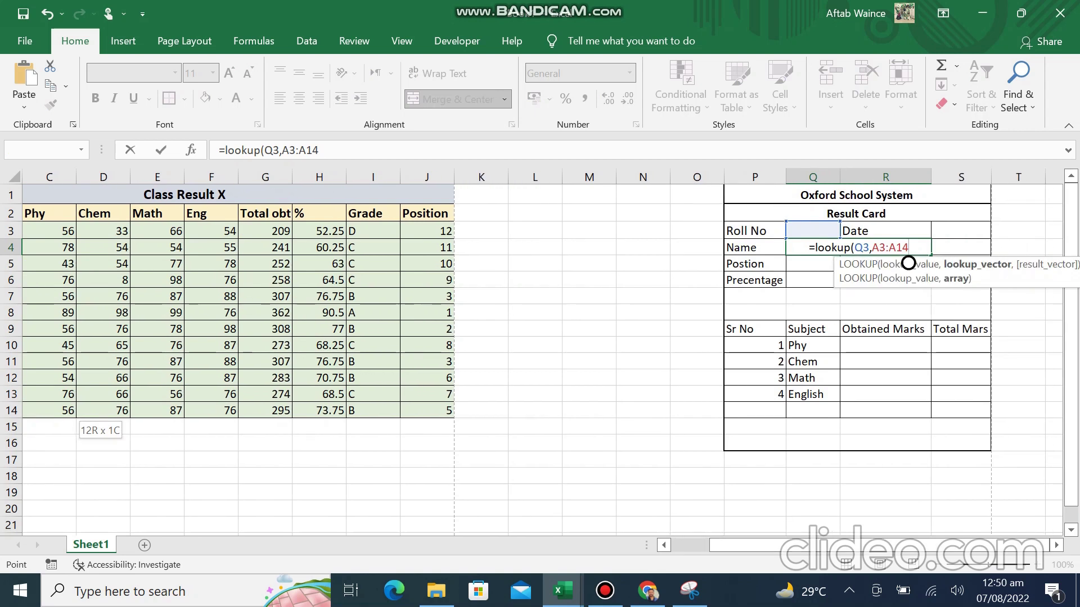
pyautogui.write(',')
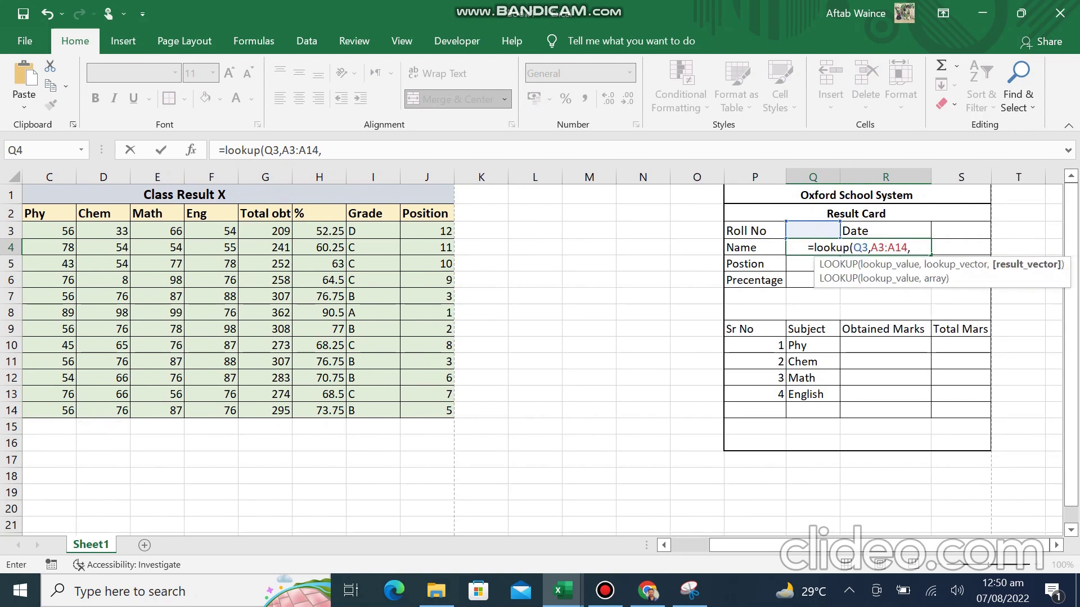
pyautogui.hscroll(-2, 1018, 263)
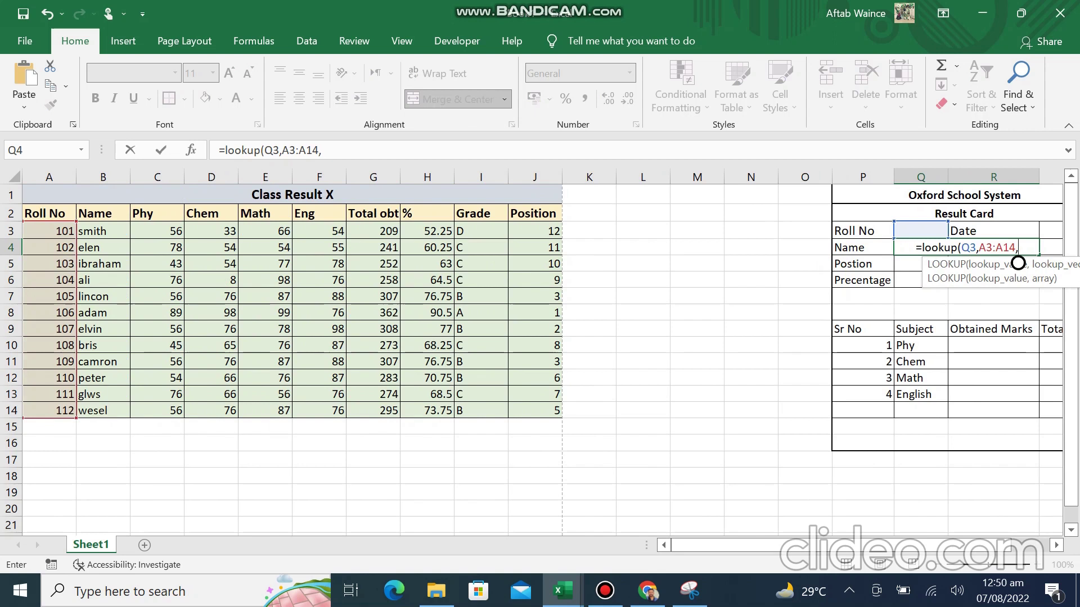
pyautogui.moveTo(103, 231); pyautogui.dragTo(104, 413)
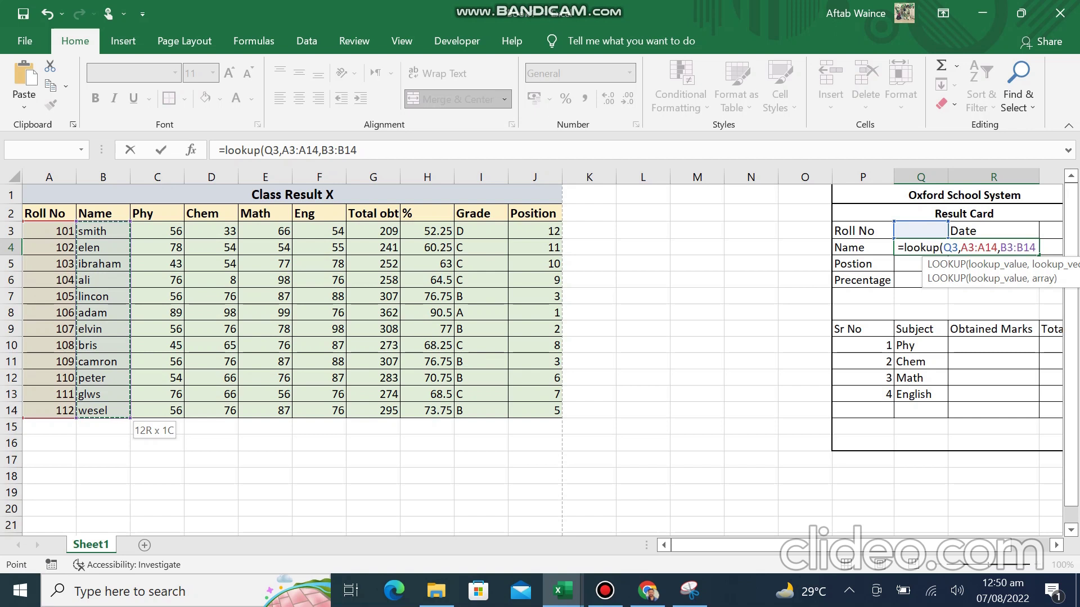
pyautogui.hscroll(2, 540, 355)
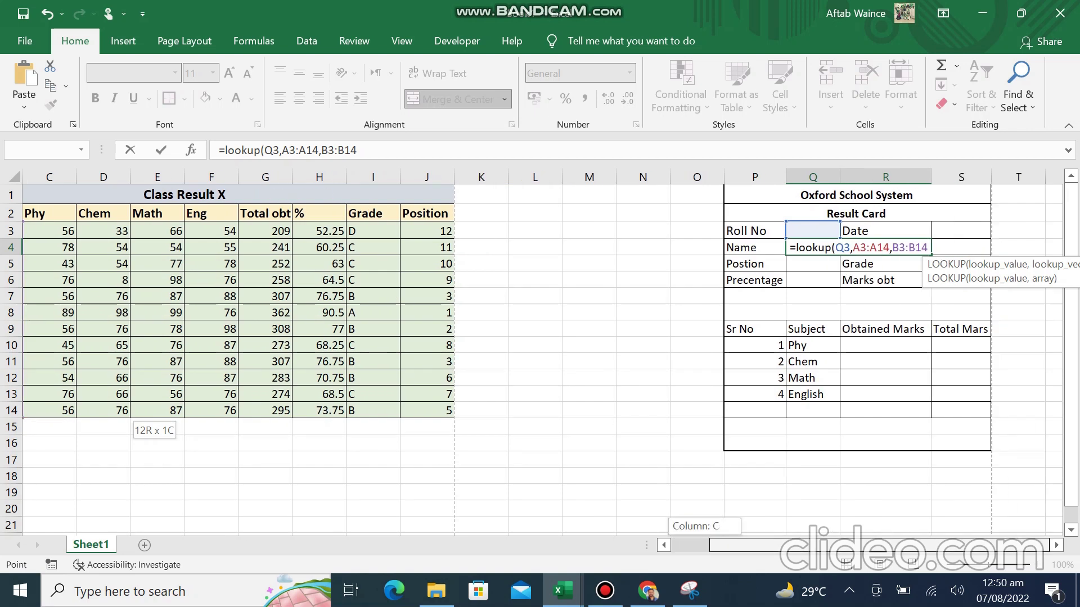
pyautogui.write(')')
pyautogui.press('Return')
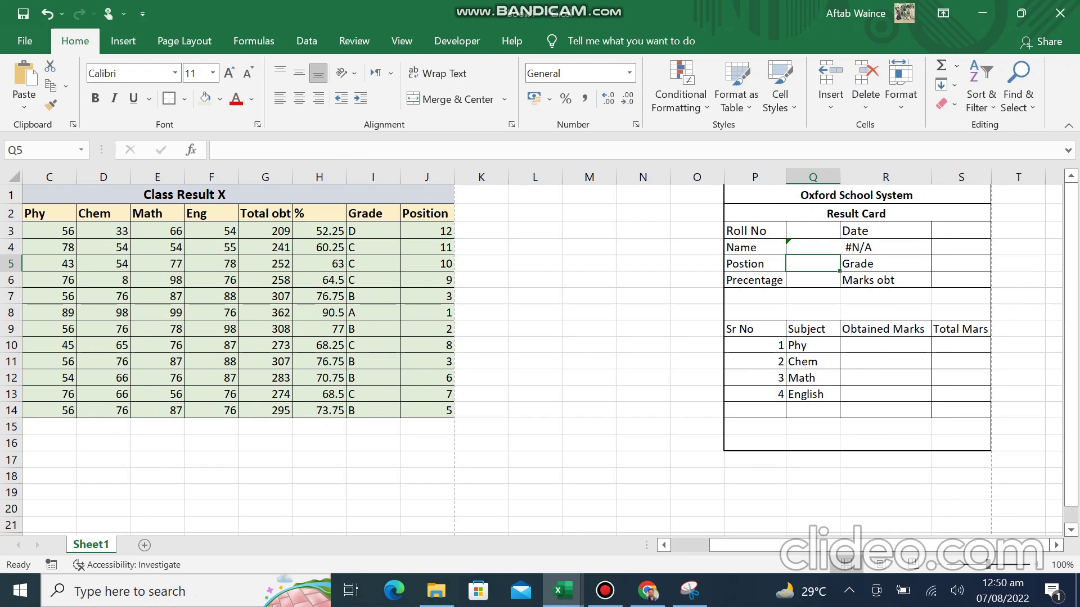
# - Enter roll number 101 in Q3 so the Name returns smith
pyautogui.press('Up')
pyautogui.press('Up')
pyautogui.write('101')
pyautogui.press('Return')
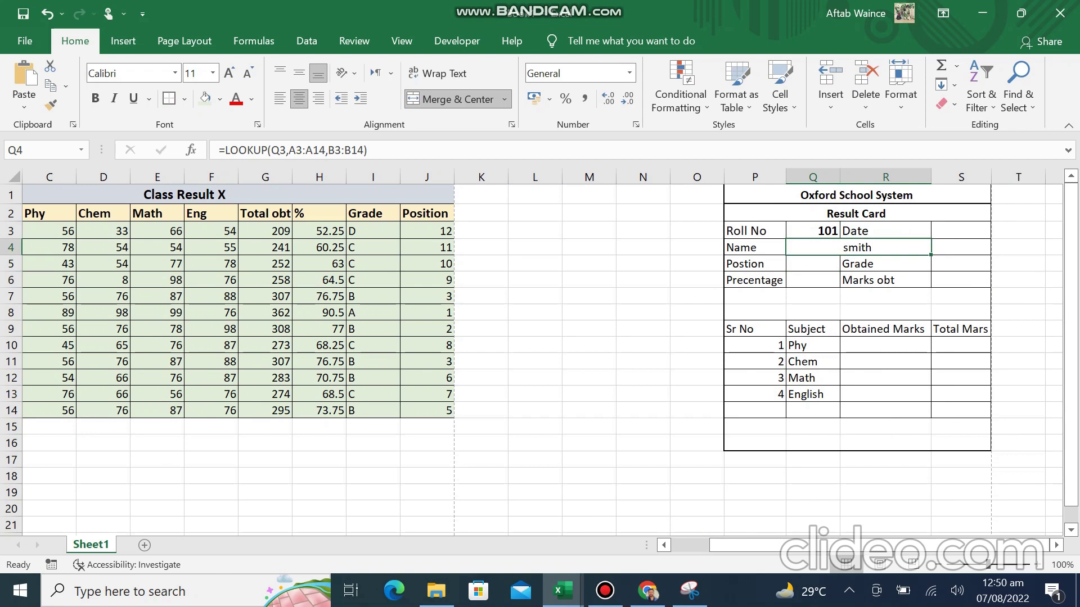
# - Copy the Name cell's LOOKUP formula text from edit mode
pyautogui.click(813, 264)
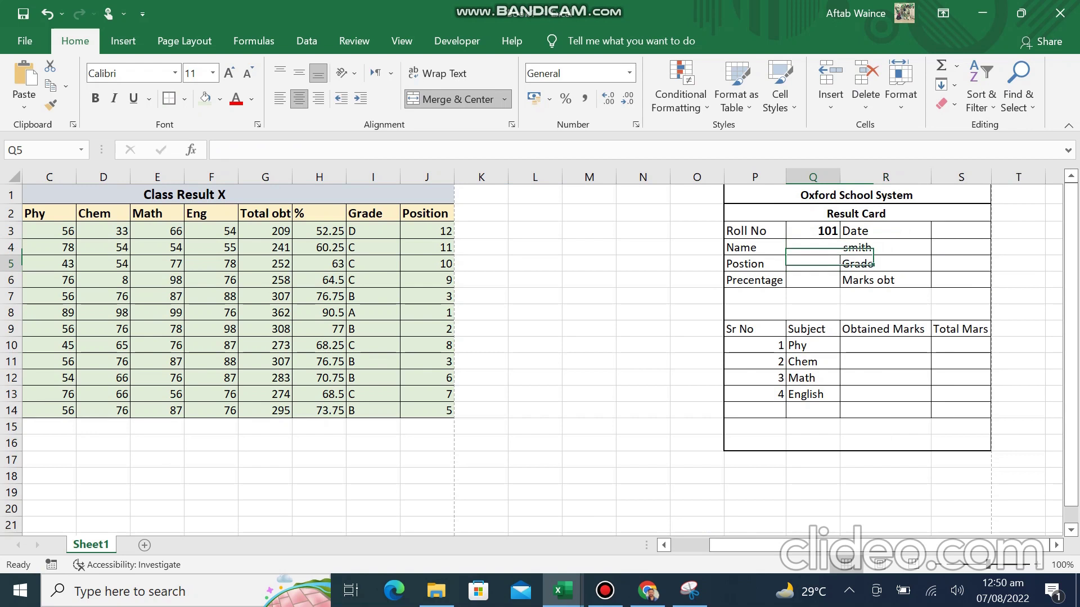
pyautogui.click(845, 247)
pyautogui.doubleClick(845, 247)
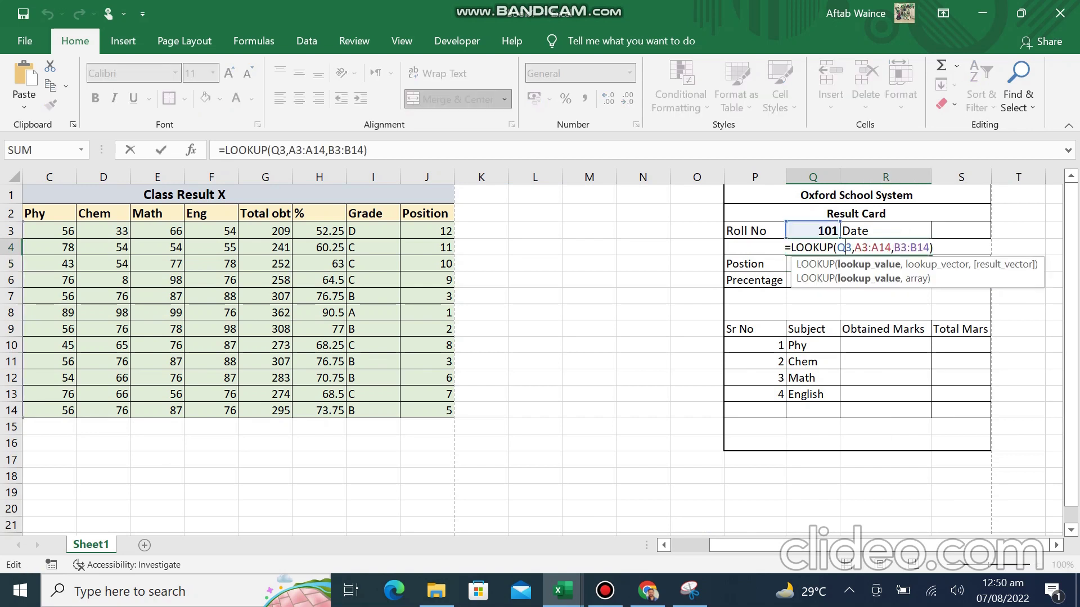
pyautogui.hotkey('shift', 'Left')
pyautogui.hotkey('shift', 'Left')
pyautogui.hotkey('shift', 'Left')
pyautogui.hotkey('shift', 'Left')
pyautogui.hotkey('shift', 'Left')
pyautogui.hotkey('shift', 'Left')
pyautogui.hotkey('shift', 'Left')
pyautogui.hotkey('shift', 'Left')
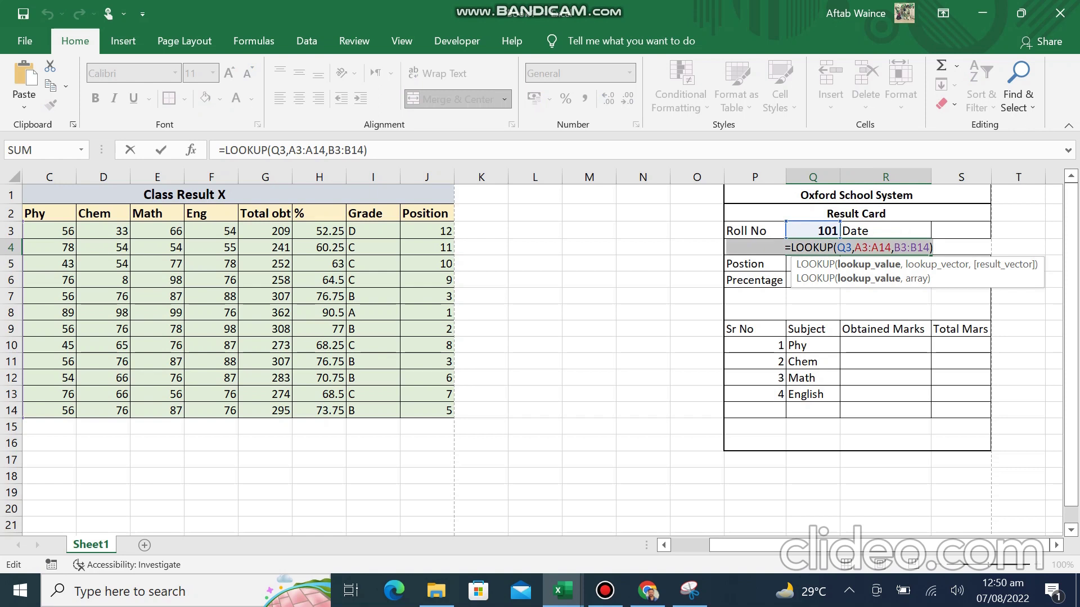
pyautogui.hotkey('shift', 'Right')
pyautogui.hotkey('shift', 'Left')
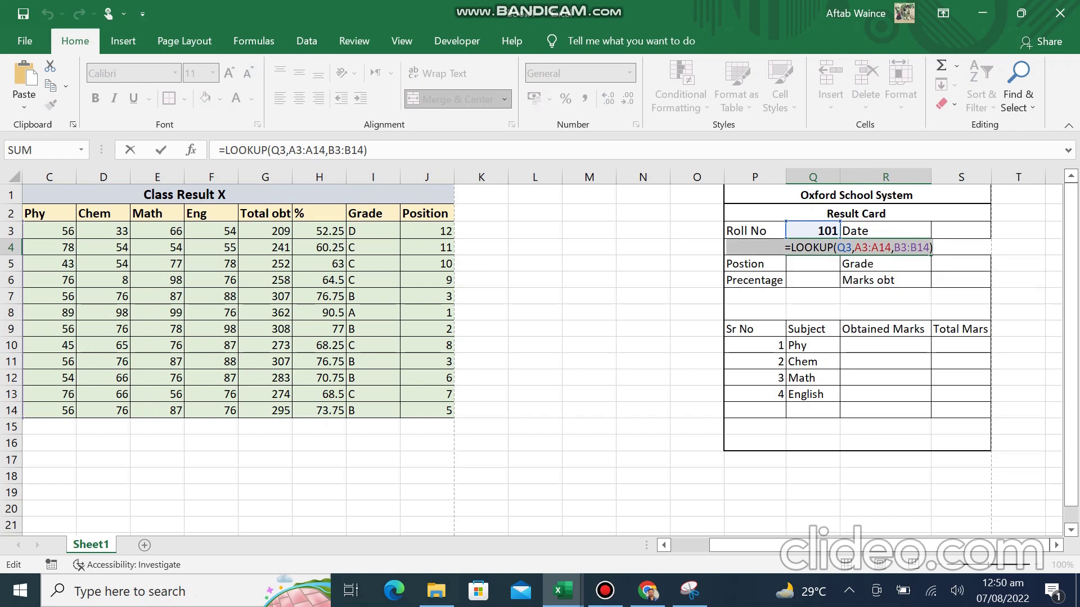
pyautogui.write('=')
pyautogui.press('Down')
pyautogui.press('Escape')
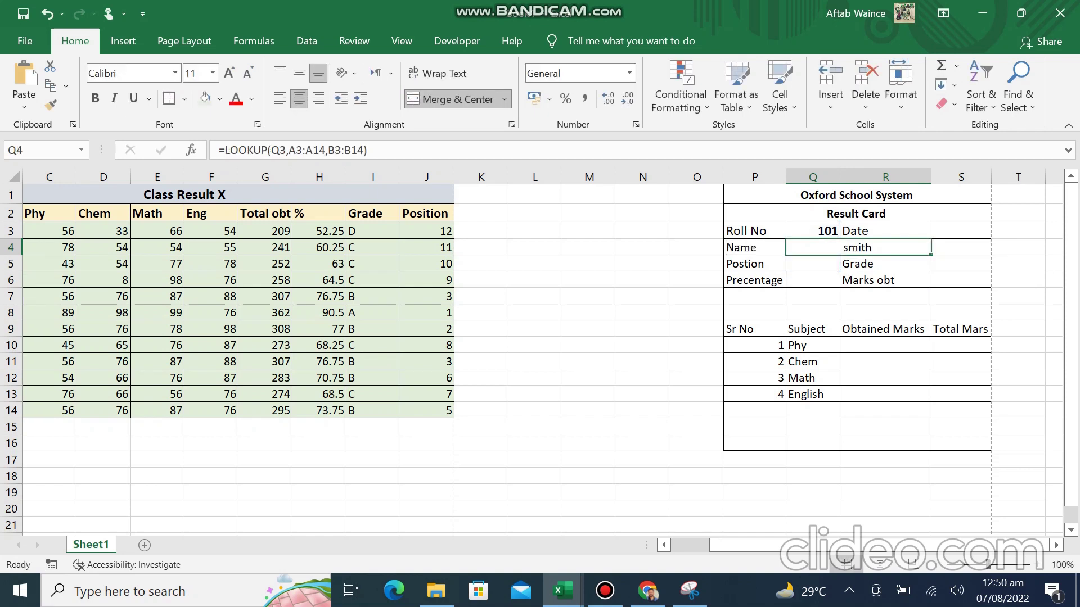
pyautogui.press('Down')
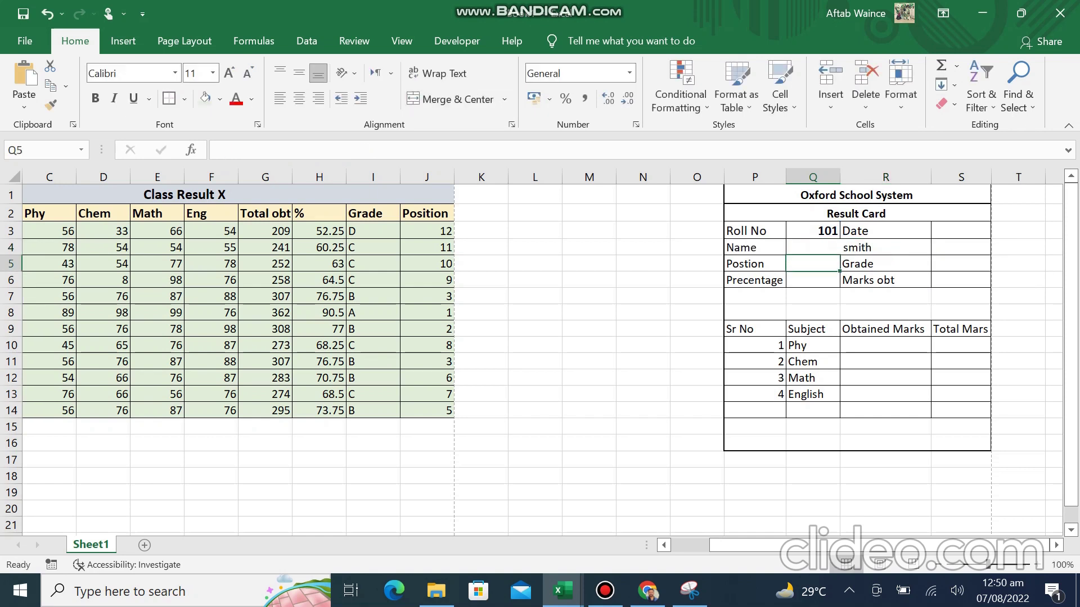
# - Paste the LOOKUP into Position Q5 with result range J3:J14, showing 12
pyautogui.hotkey('ctrl', 'v')
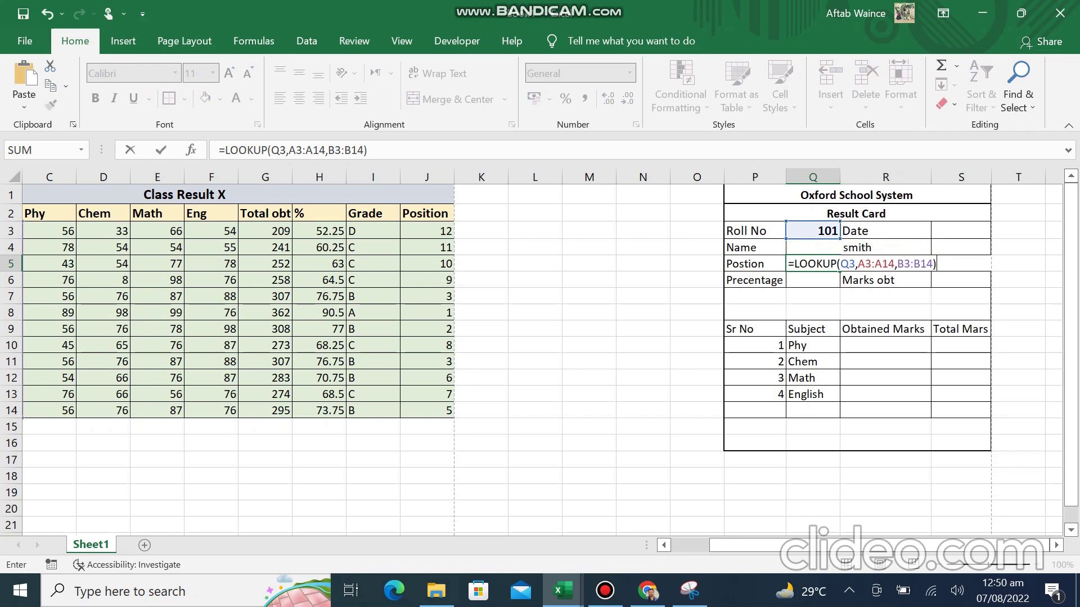
pyautogui.press('F2')
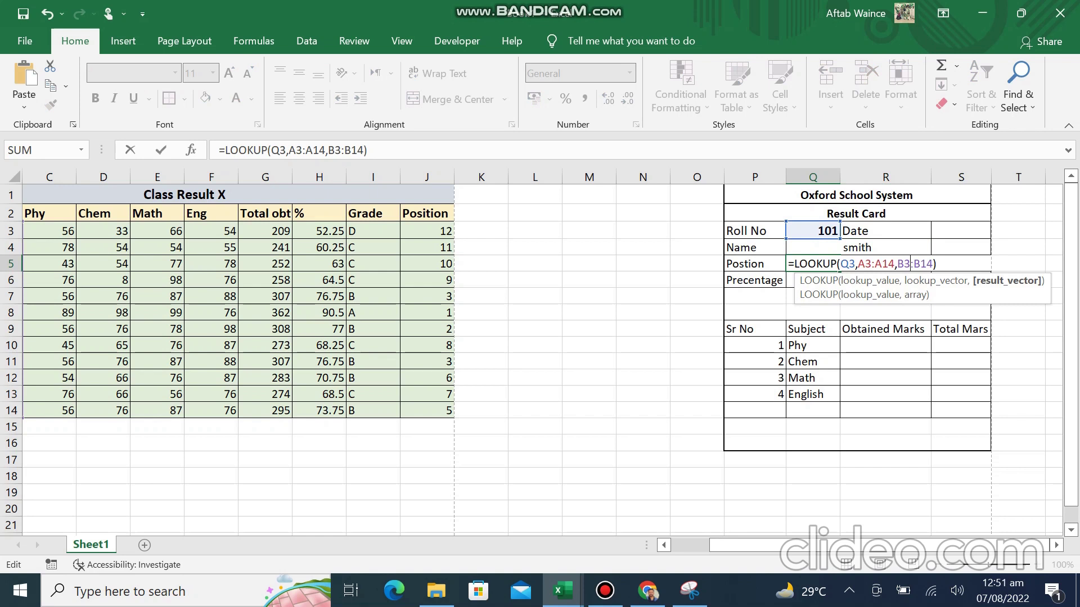
pyautogui.press('BackSpace')
pyautogui.write('j')
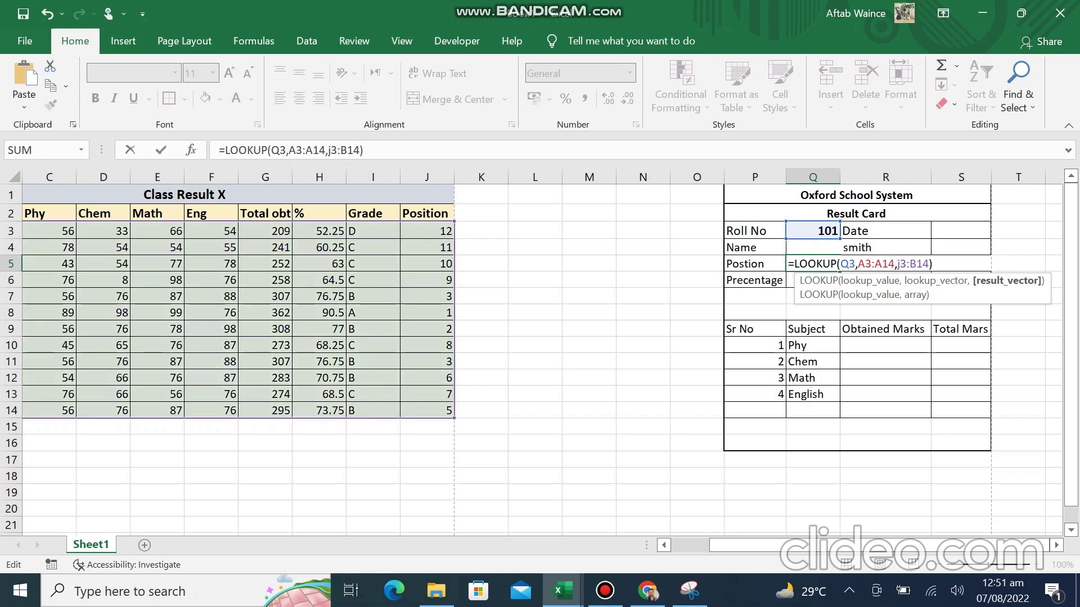
pyautogui.press('BackSpace')
pyautogui.write('j')
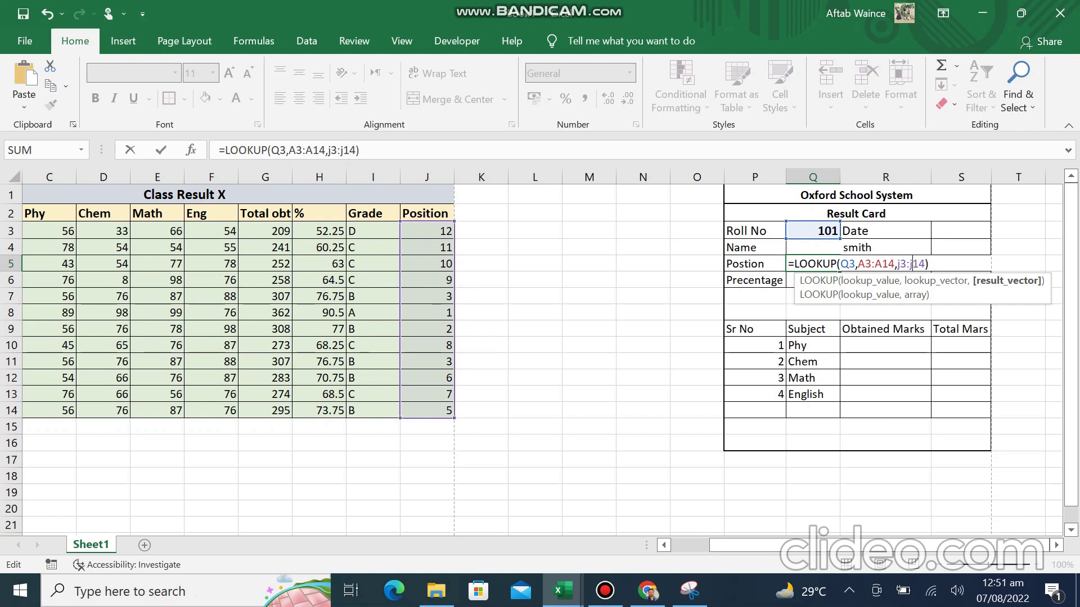
pyautogui.press('Return')
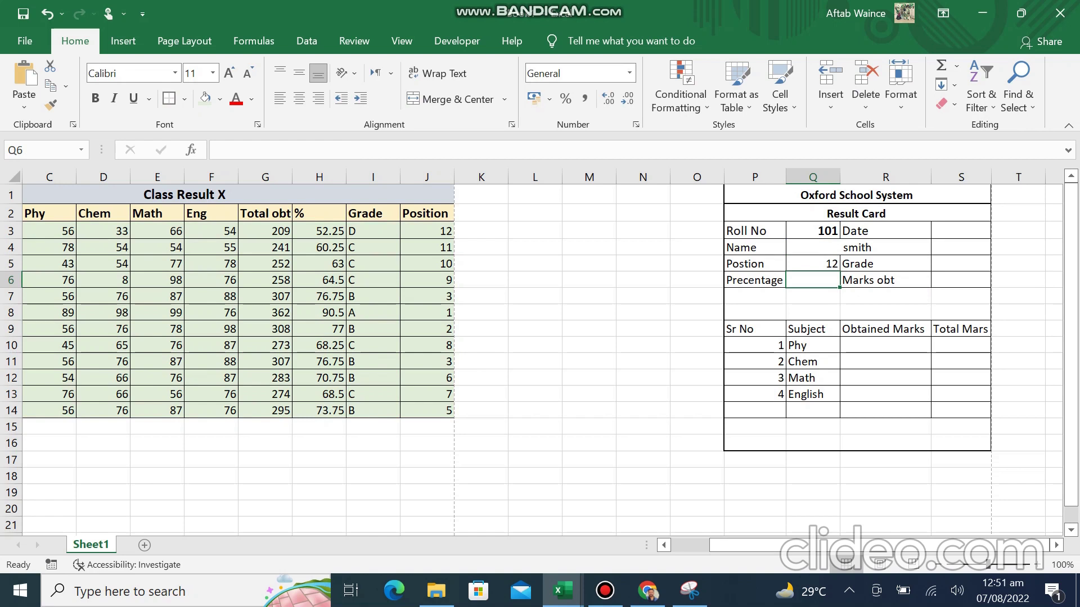
pyautogui.click(960, 263)
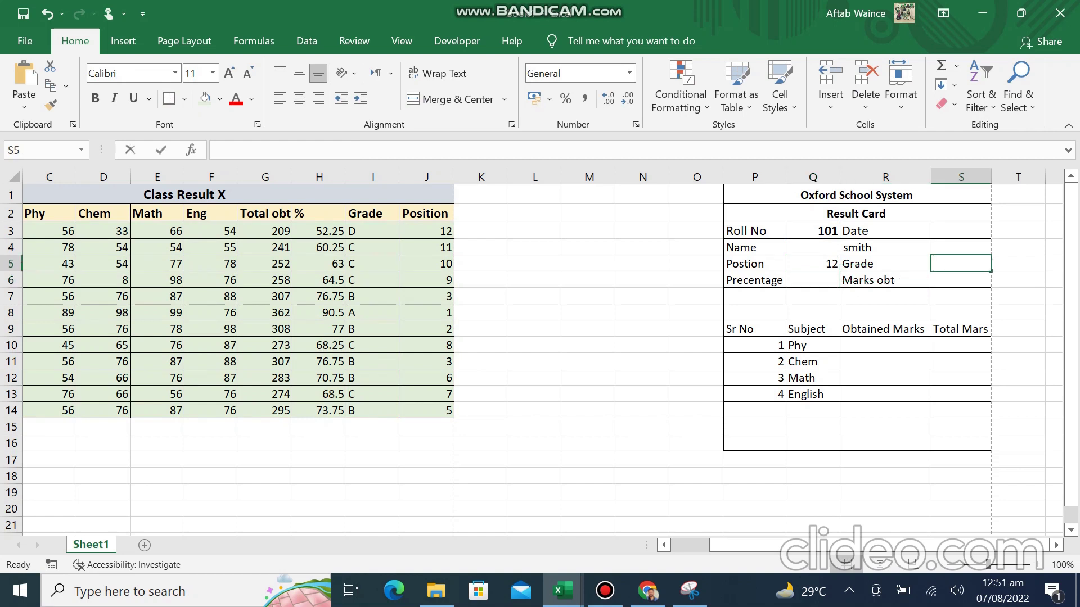
# - Paste the LOOKUP into Grade S5 with result range I3:I14, showing D
pyautogui.hotkey('ctrl', 'v')
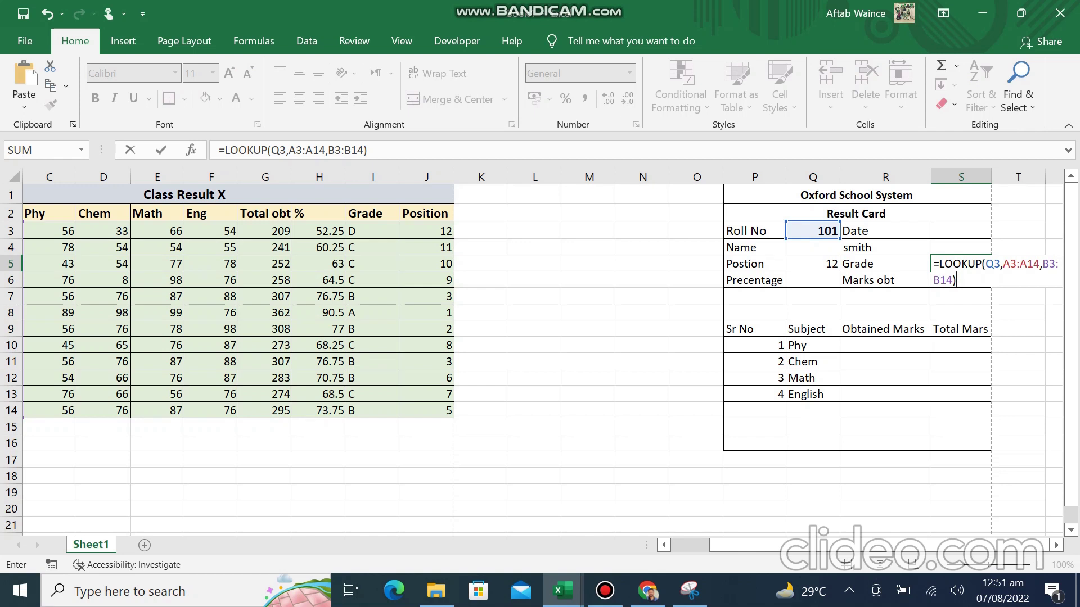
pyautogui.press('F2')
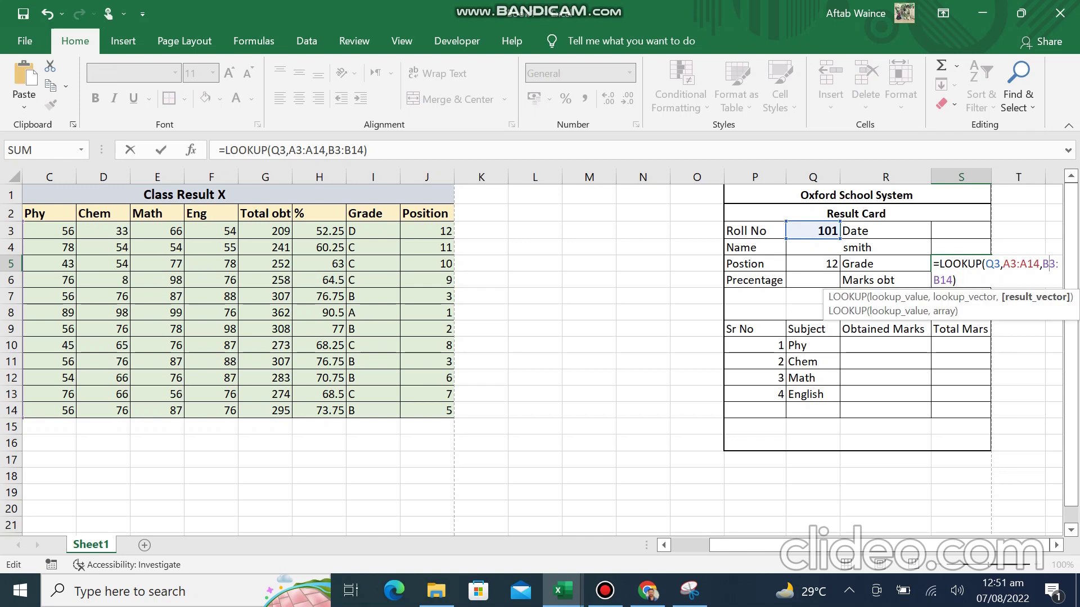
pyautogui.press('BackSpace')
pyautogui.write('i')
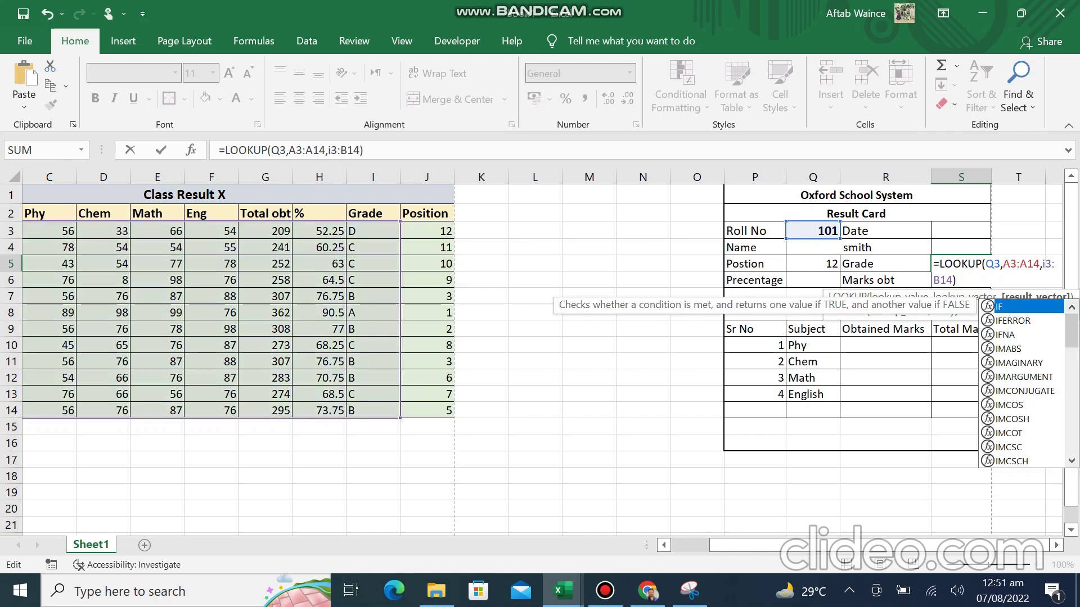
pyautogui.press('Right')
pyautogui.press('Right')
pyautogui.press('Right')
pyautogui.press('BackSpace')
pyautogui.write('i')
pyautogui.press('Return')
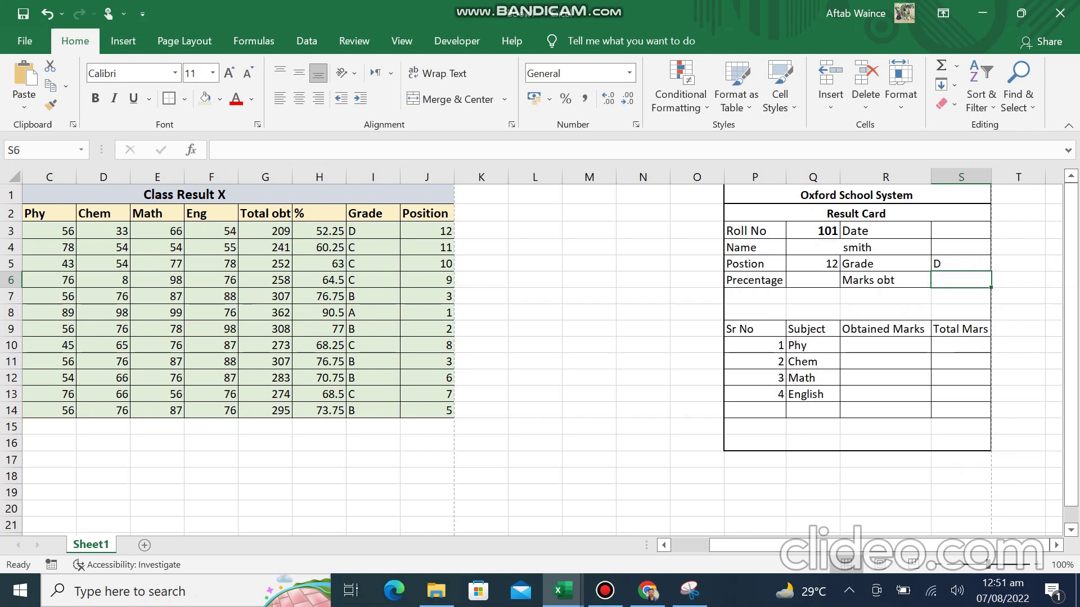
# - Set Percentage Q6 to =LOOKUP(Q3,A3:A14,H3:H14), showing 52.25
pyautogui.click(813, 280)
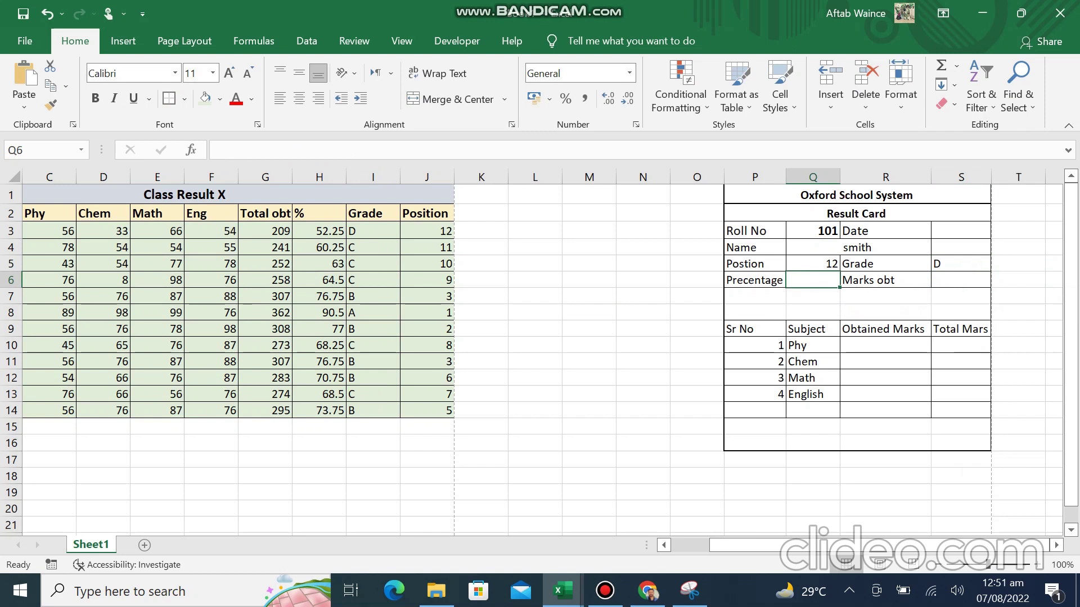
pyautogui.hotkey('ctrl', 'v')
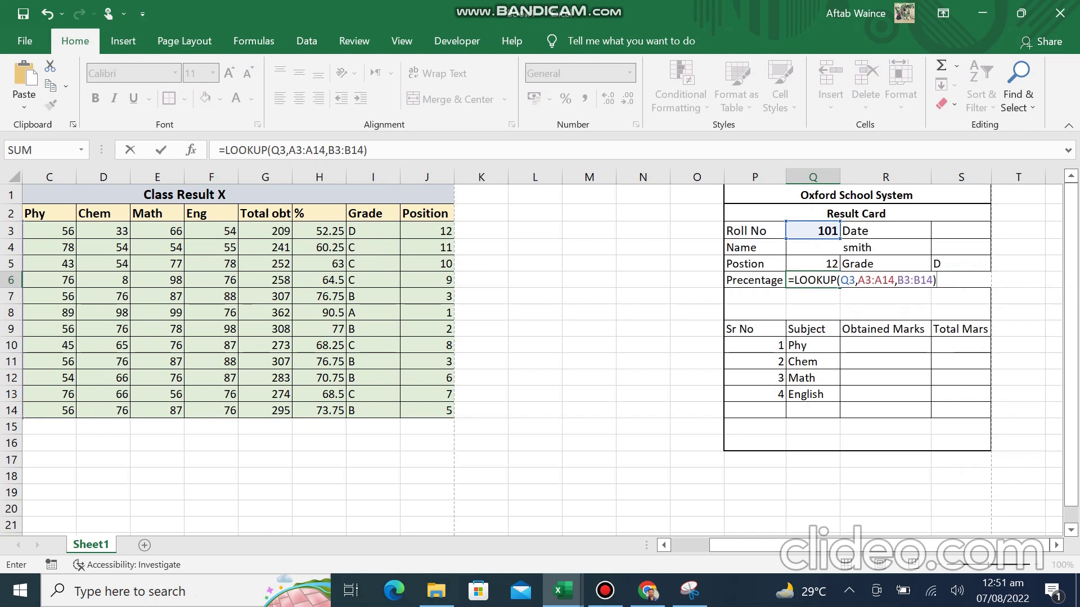
pyautogui.click(903, 280)
pyautogui.press('BackSpace')
pyautogui.write('h')
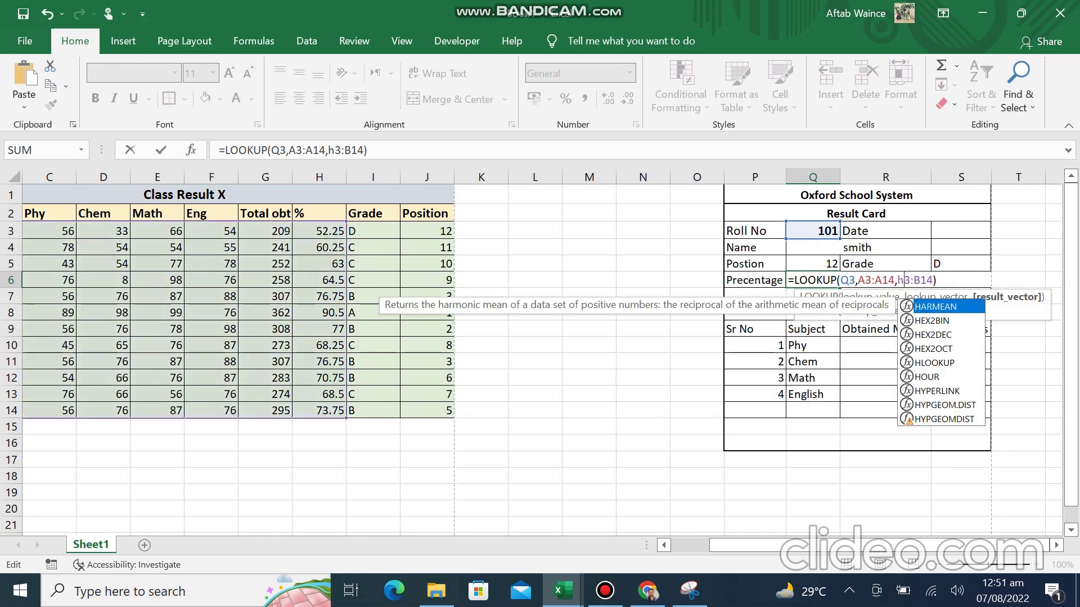
pyautogui.click(911, 280)
pyautogui.press('BackSpace')
pyautogui.write('h')
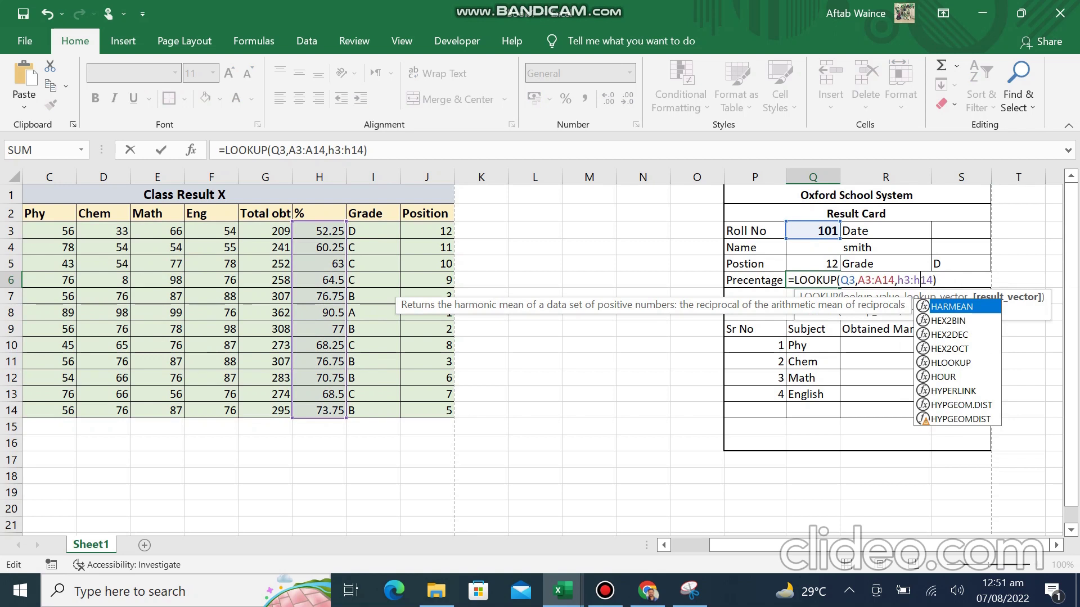
pyautogui.press('Return')
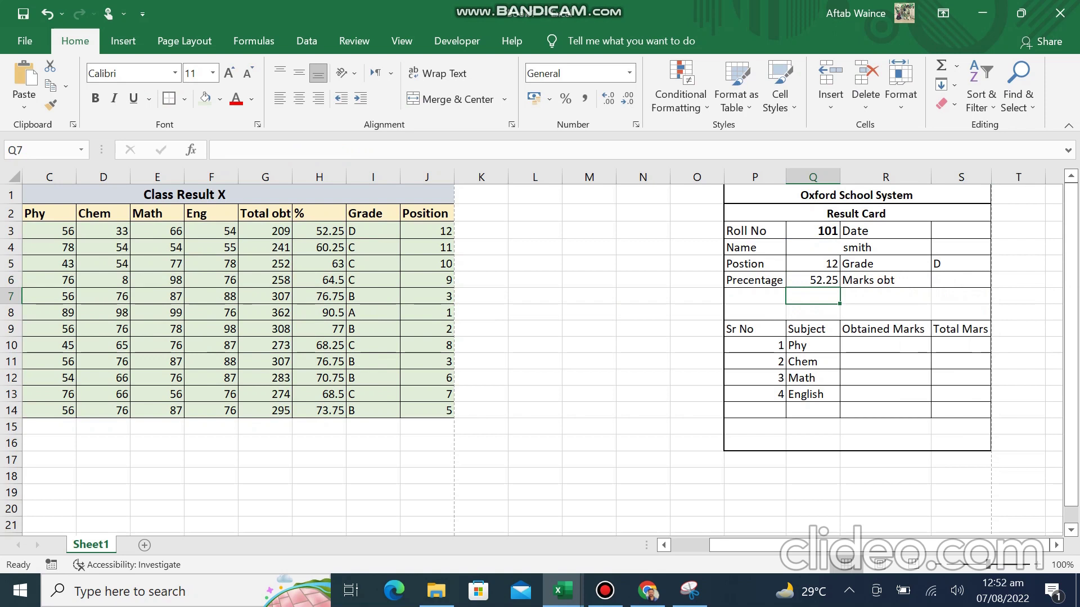
pyautogui.click(961, 280)
pyautogui.write('=LOOKUP(Q3,A3:A14,B3:B14)')
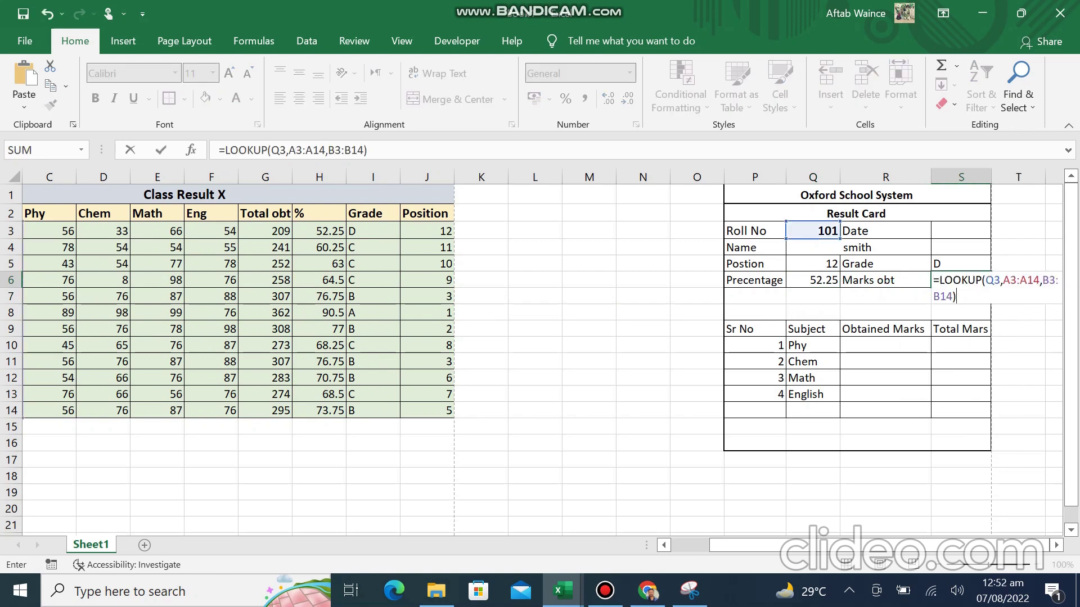
# - Change the Marks obt formula's result range to G3:G14, showing 209
pyautogui.click(1048, 280)
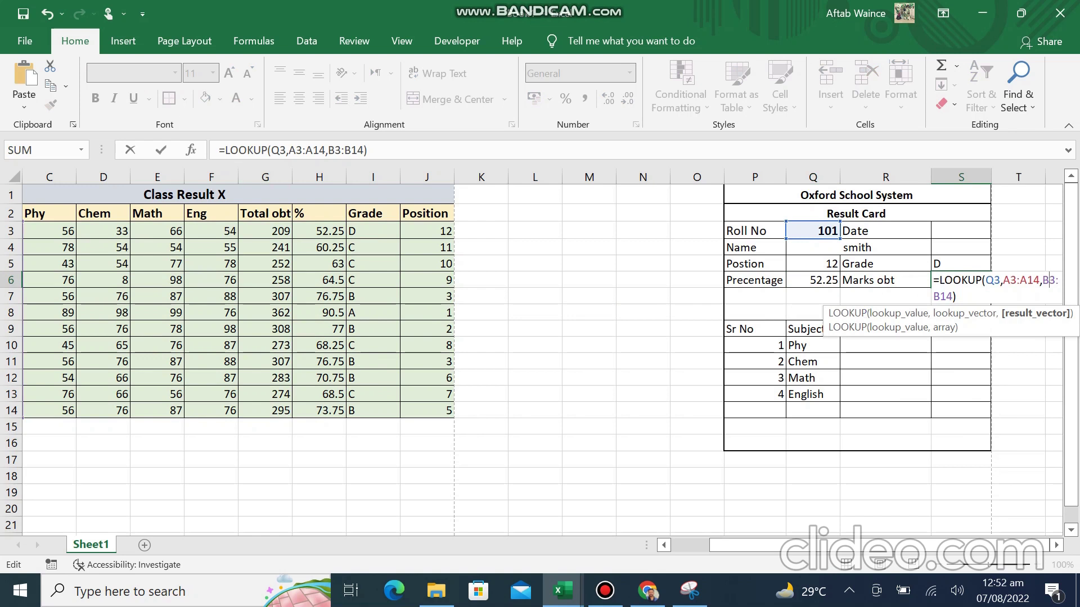
pyautogui.press('BackSpace')
pyautogui.write('g')
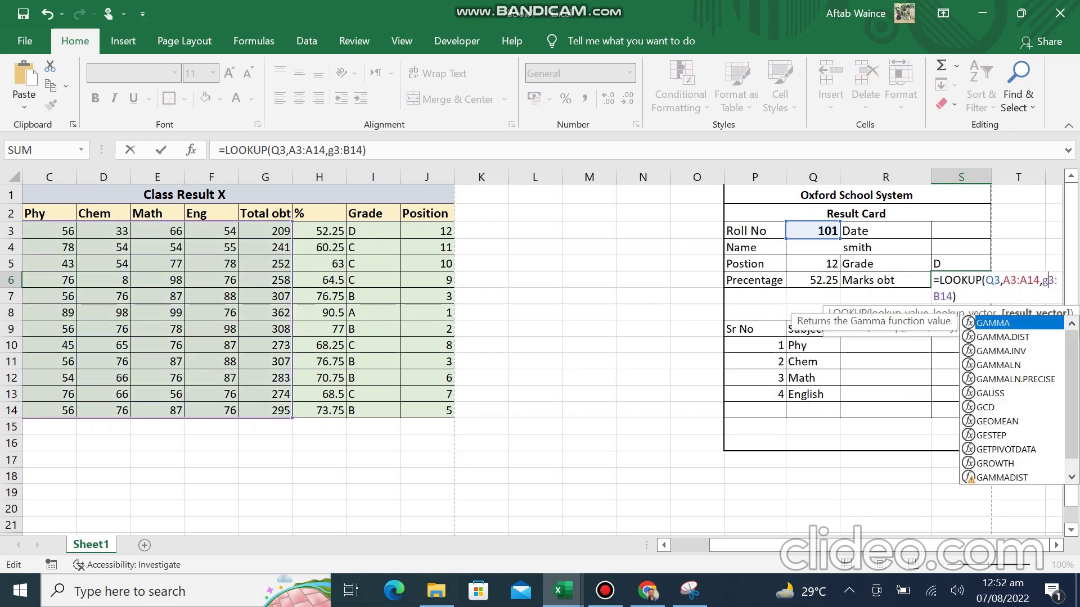
pyautogui.click(939, 296)
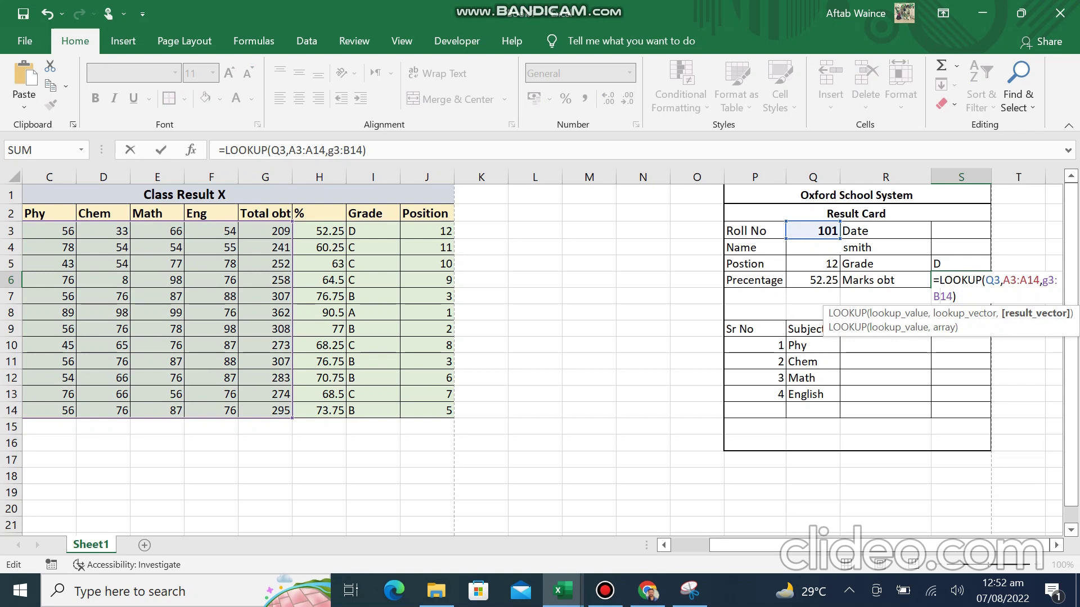
pyautogui.press('BackSpace')
pyautogui.write('g')
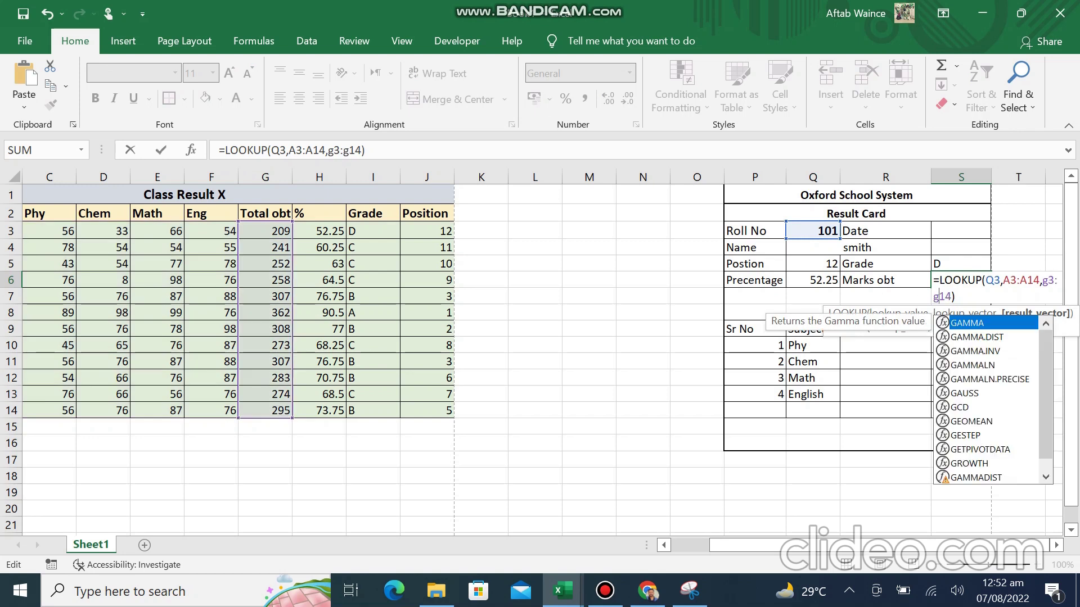
pyautogui.press('Return')
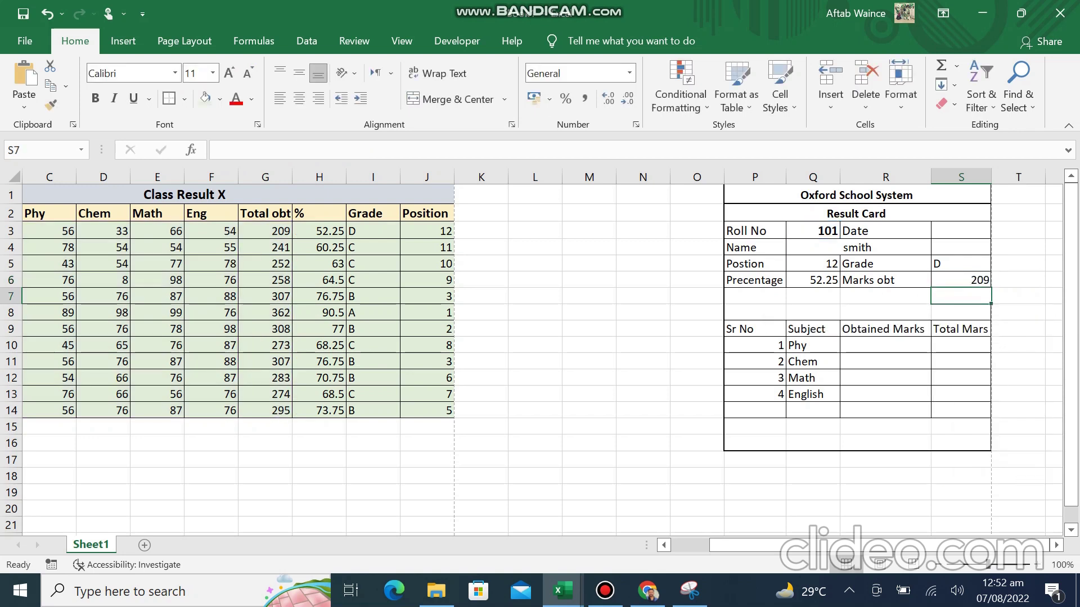
pyautogui.click(960, 279)
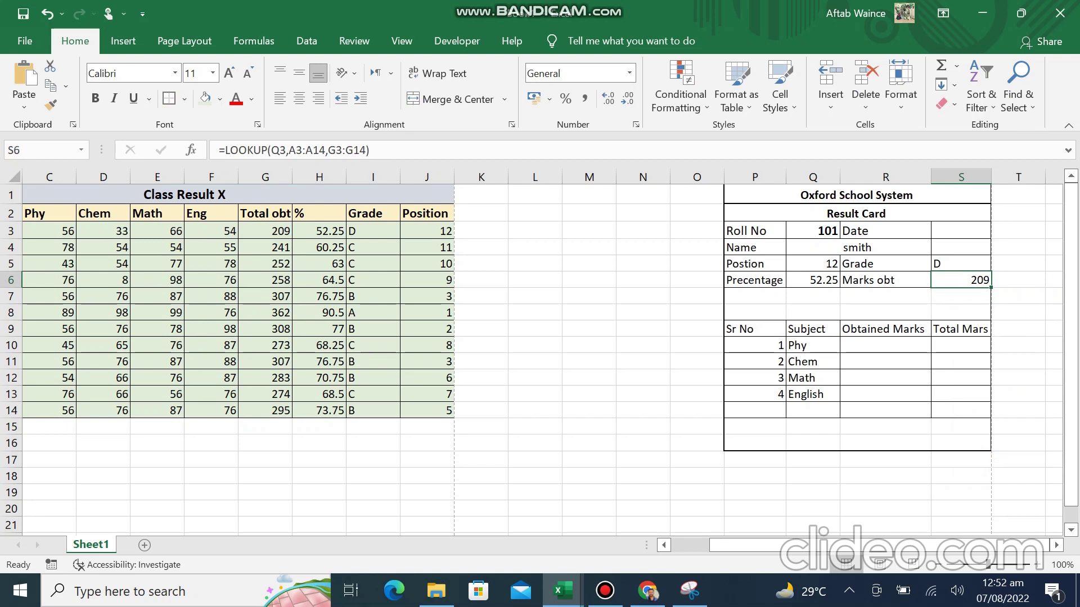
pyautogui.click(885, 345)
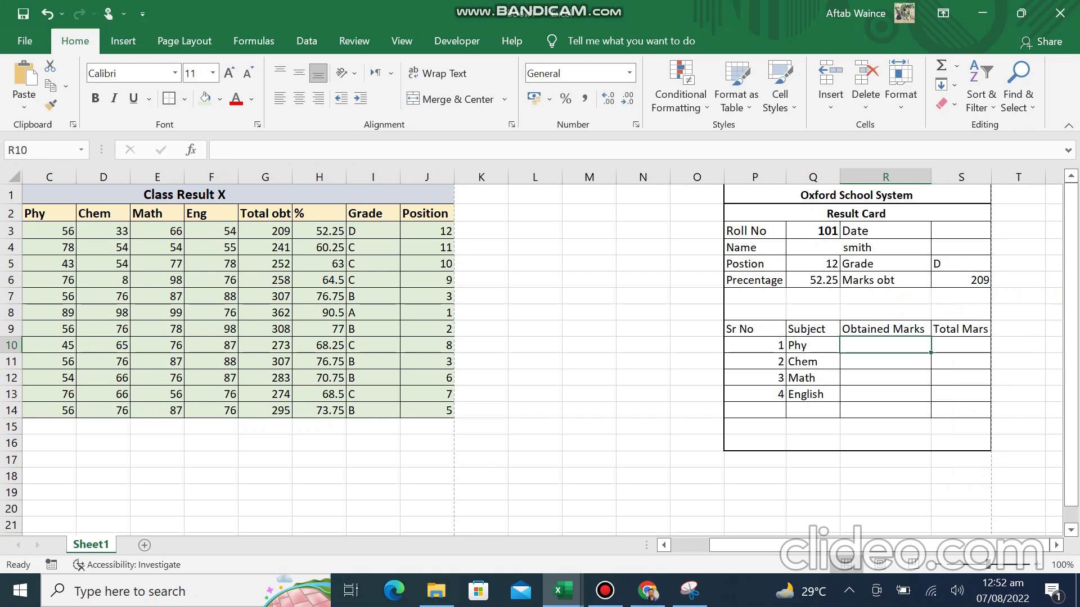
# - Enter =LOOKUP(Q3,A3:A14,B3:B14) in the Phy row's Obtained Marks cell R10
pyautogui.click(604, 591)
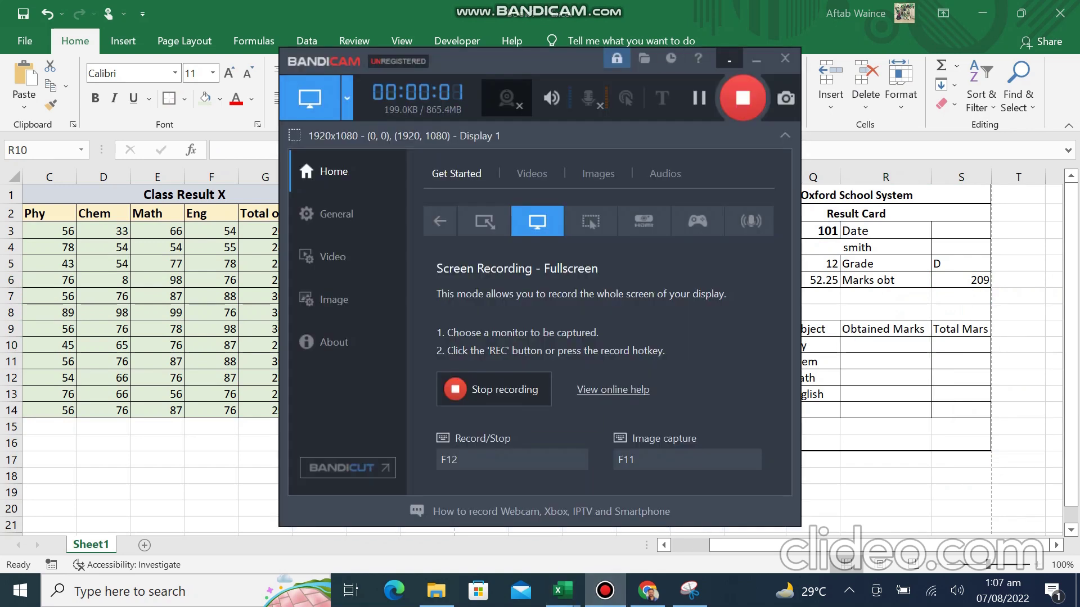
pyautogui.click(756, 58)
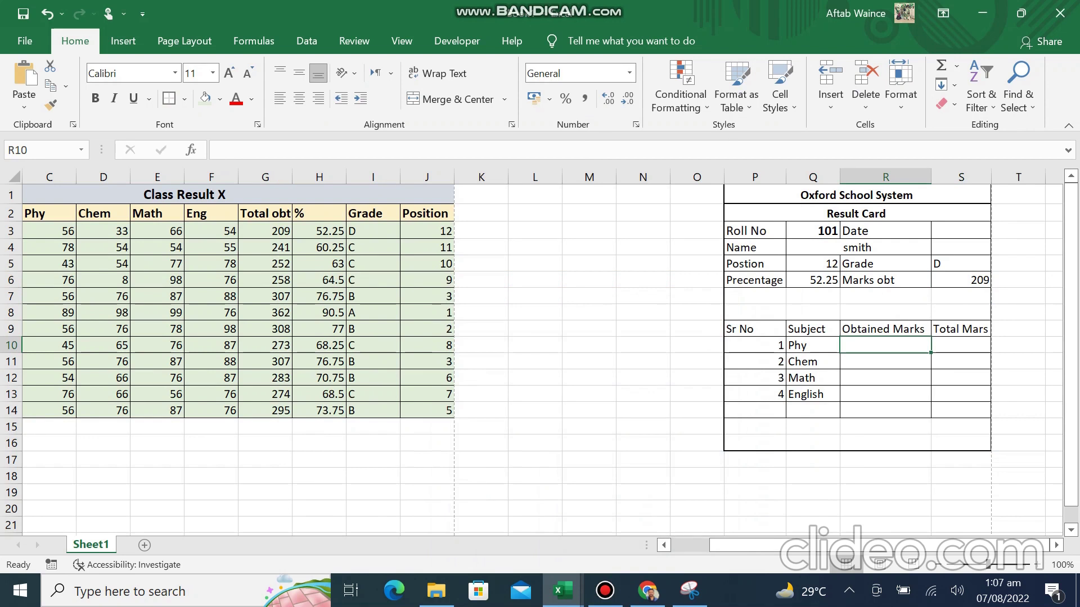
pyautogui.write('=LOOKUP(Q3,A3:A14,B3:B14)')
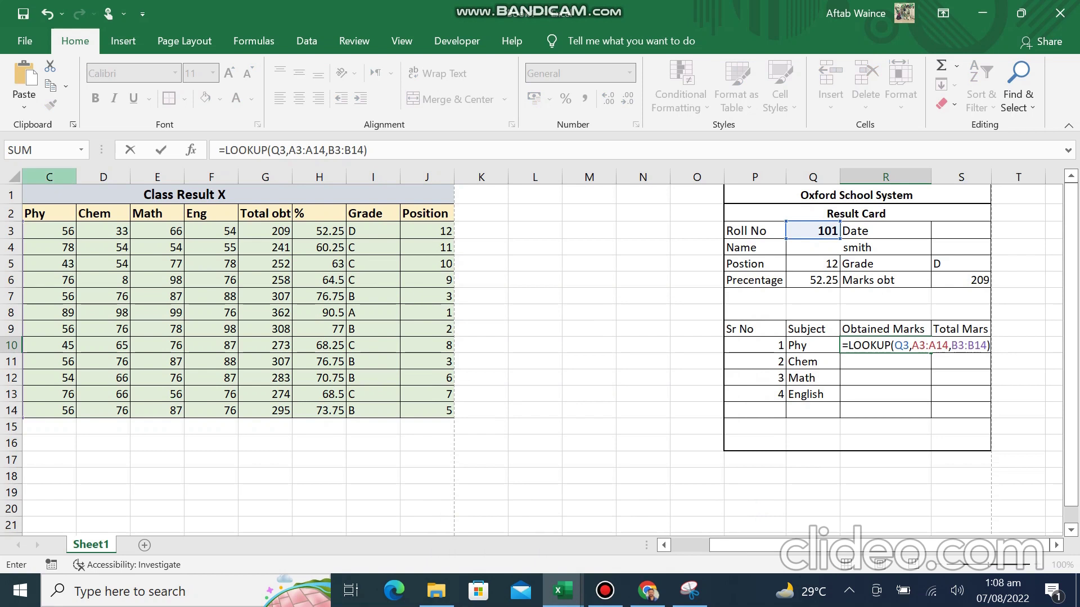
pyautogui.click(50, 177)
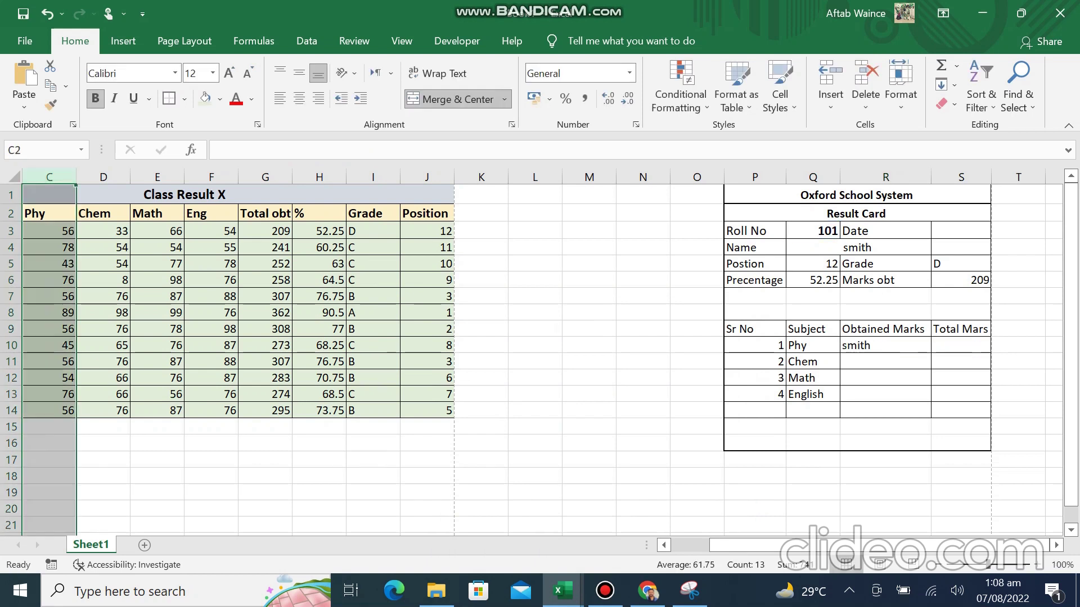
# - Change its result range to C3:C14, giving Phy 56 marks
pyautogui.doubleClick(892, 345)
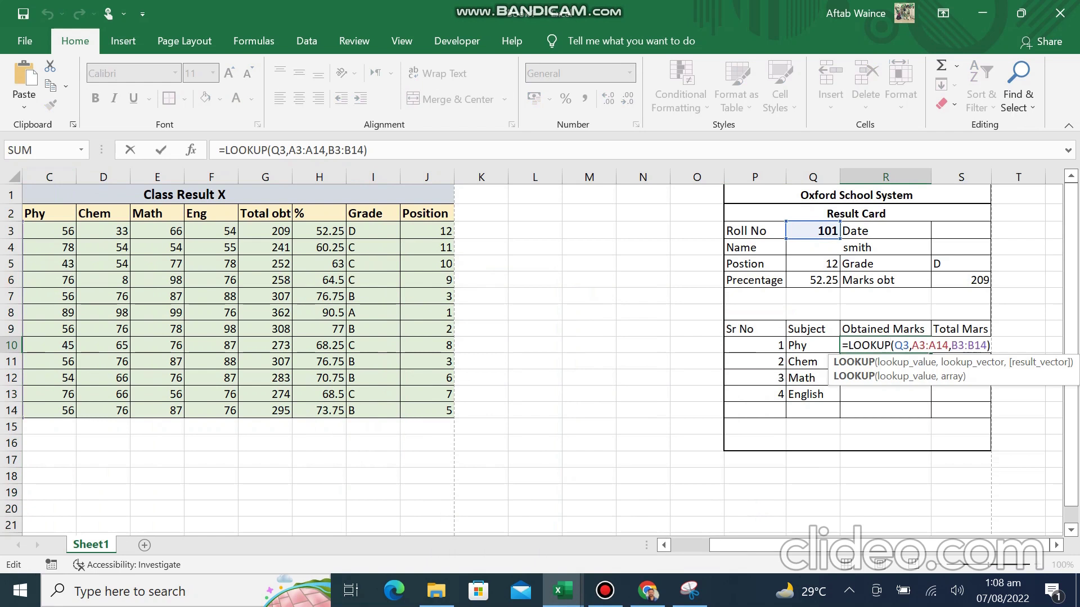
pyautogui.click(958, 345)
pyautogui.press('BackSpace')
pyautogui.write('c')
pyautogui.press('Right')
pyautogui.press('Right')
pyautogui.press('Right')
pyautogui.press('BackSpace')
pyautogui.write('c')
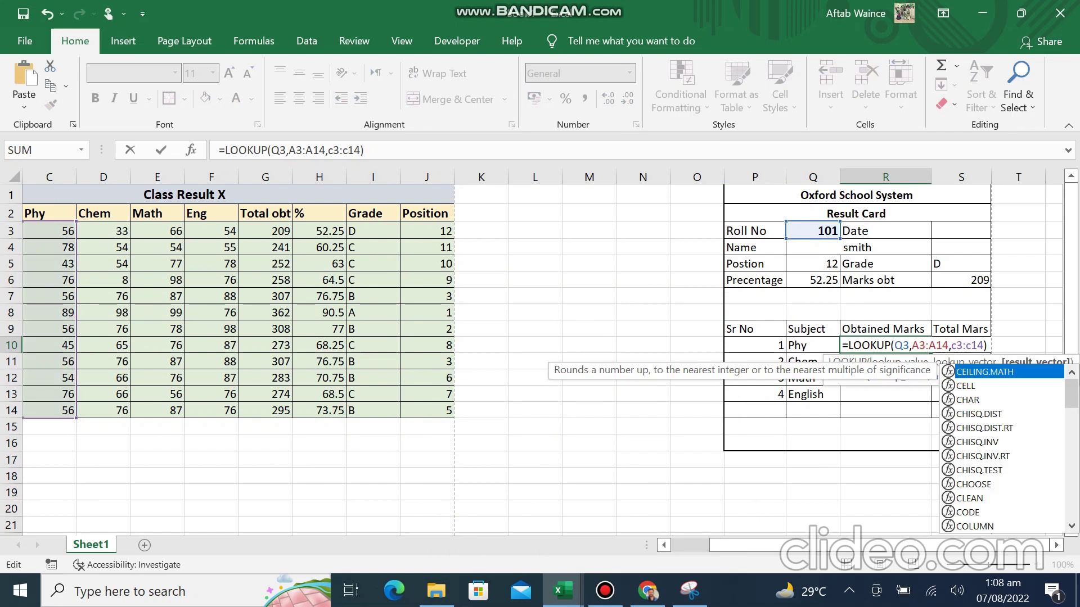
pyautogui.press('Return')
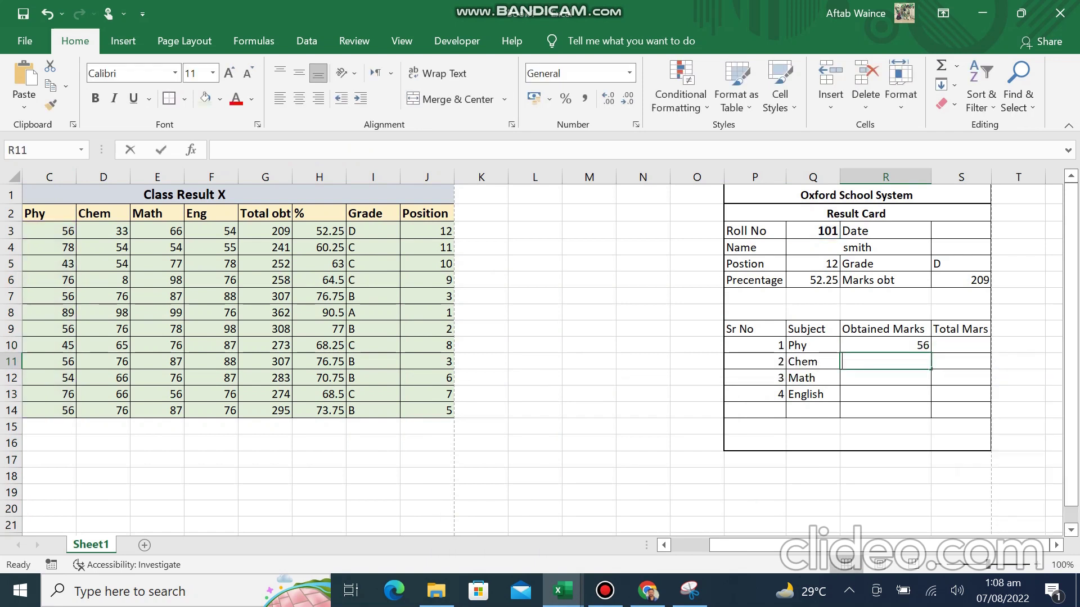
# - Paste the LOOKUP into Chem's Obtained Marks cell with result range D3:D14
pyautogui.write('=LOOKUP(Q3,A3:A14,B3:B14)')
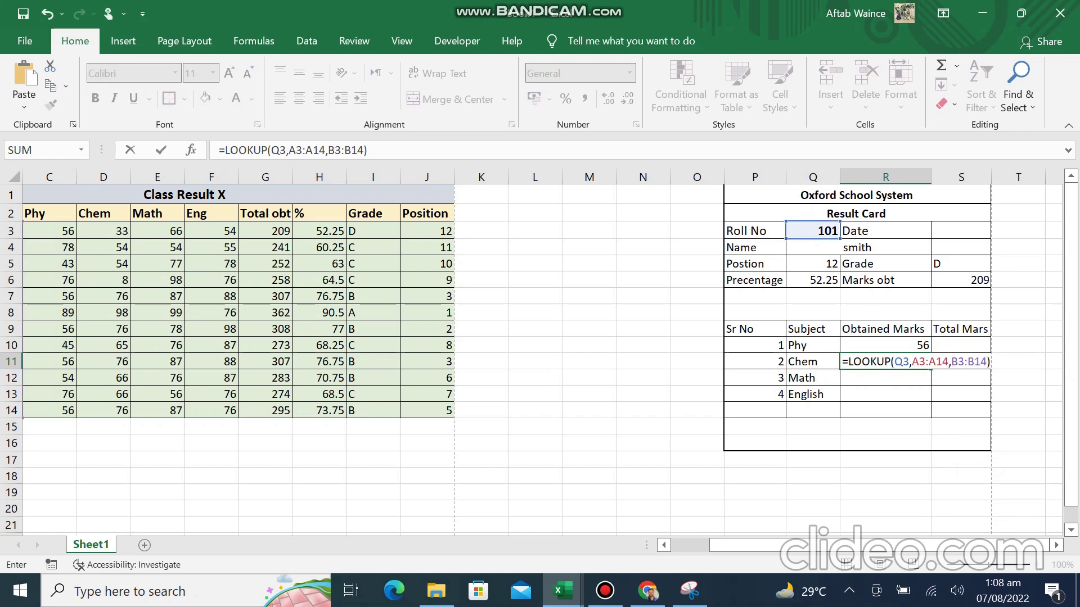
pyautogui.click(955, 362)
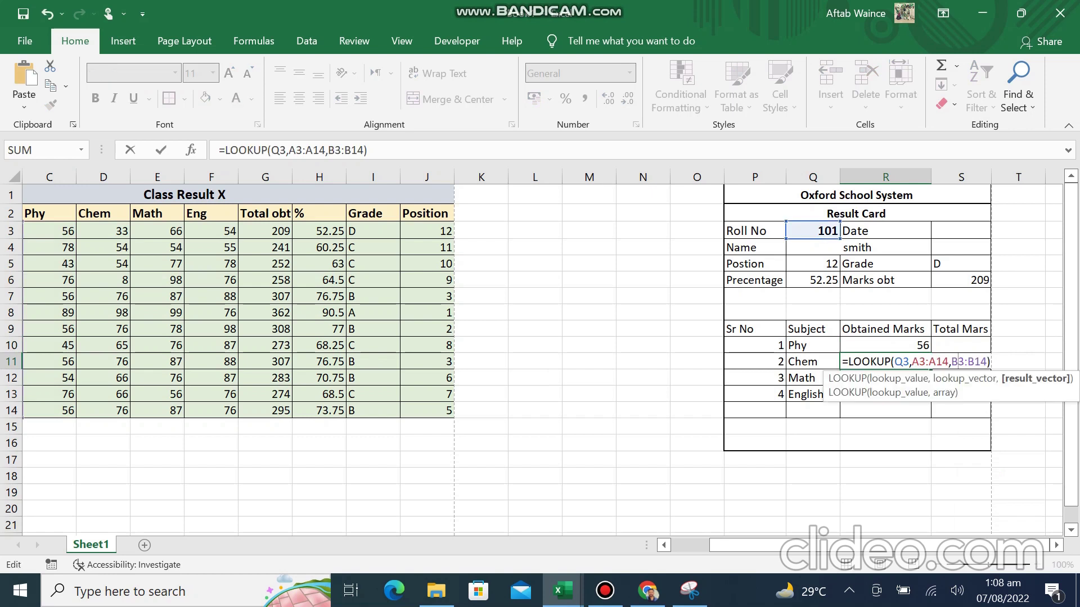
pyautogui.press('BackSpace')
pyautogui.write('d')
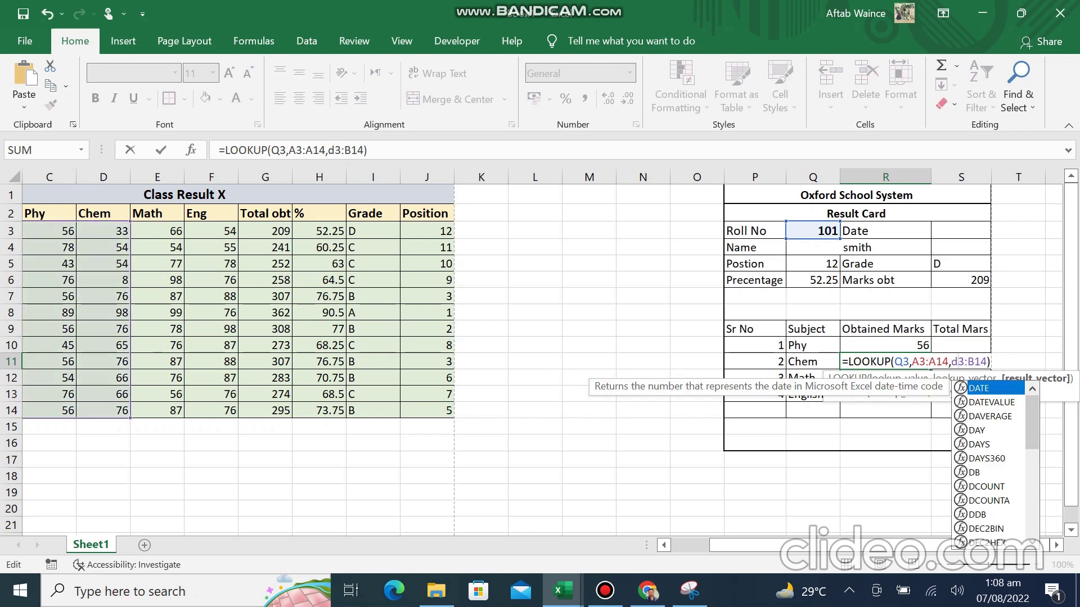
pyautogui.press('Escape')
pyautogui.press('BackSpace')
pyautogui.write('d')
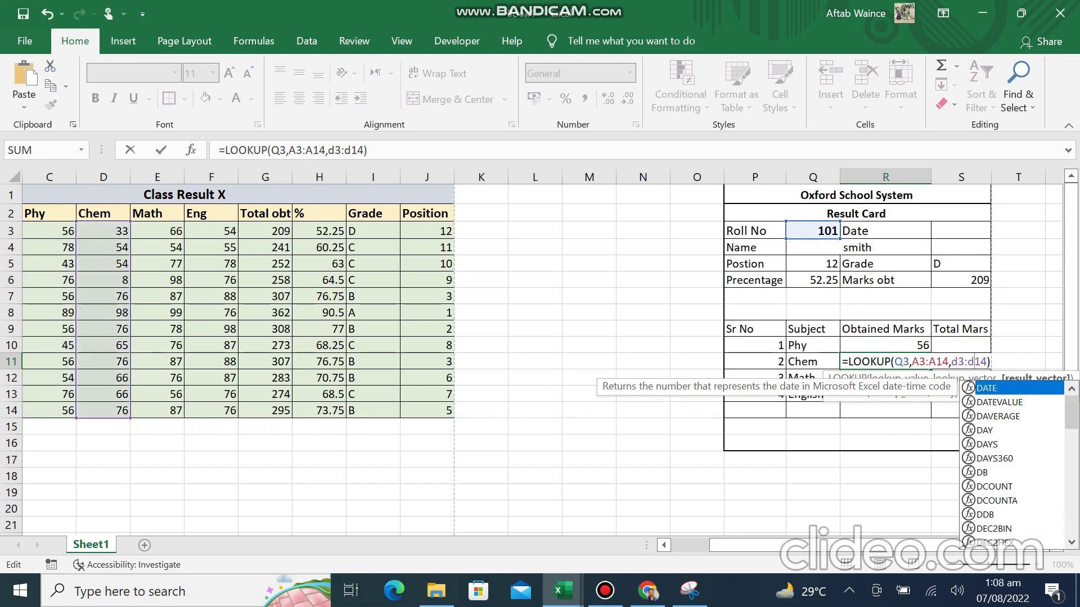
pyautogui.press('Return')
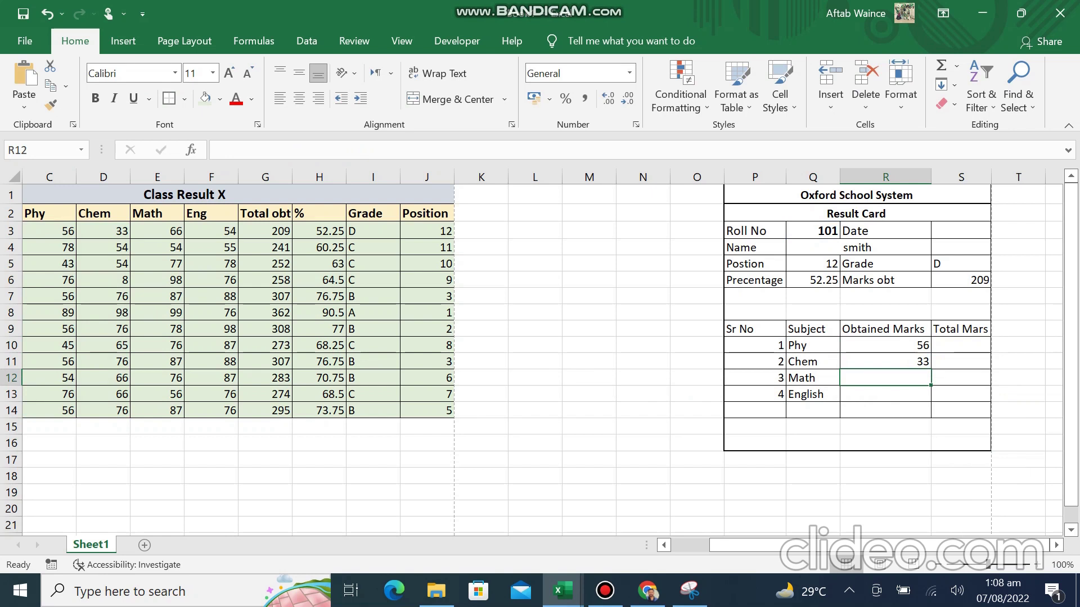
# - Enter =LOOKUP(Q3,A3:A14,E3:E14) in R12 so the Math mark shows 66
pyautogui.write('=')
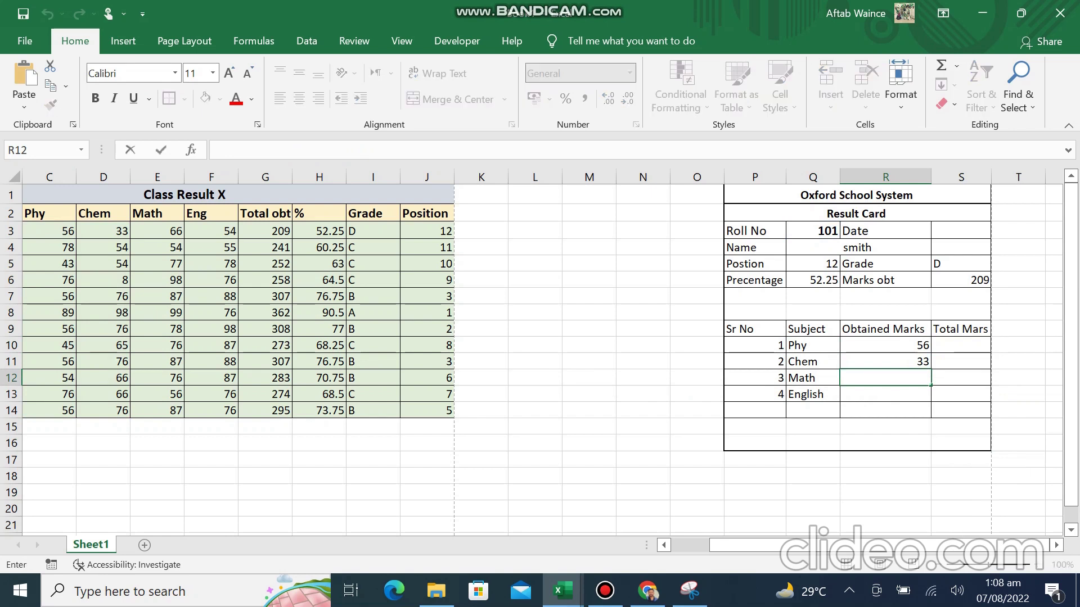
pyautogui.write('=LOOKUP(Q3,A3:A14,B3:B14)')
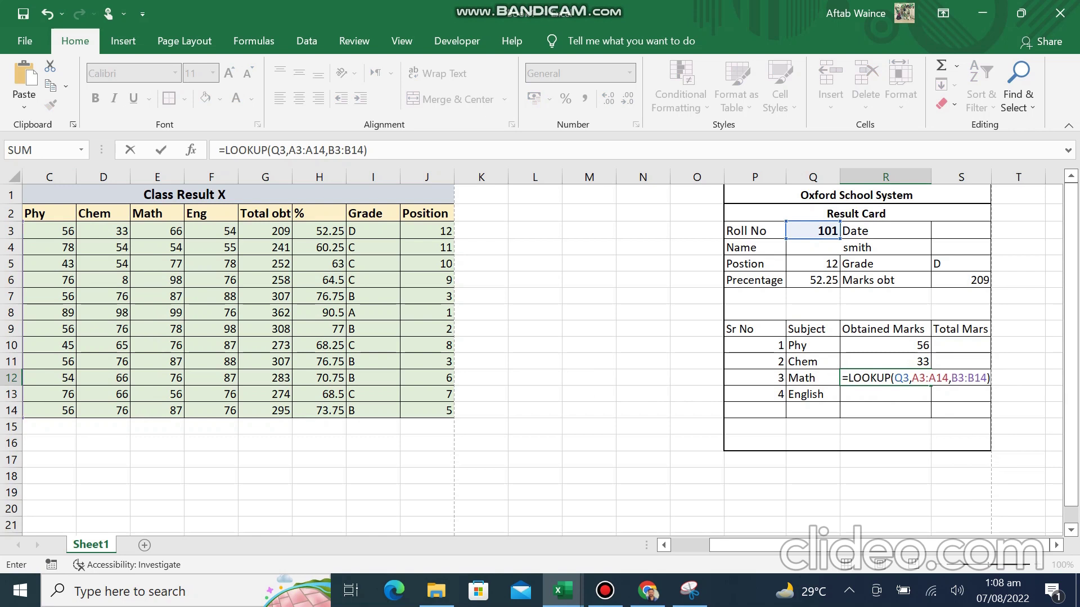
pyautogui.click(961, 378)
pyautogui.press('BackSpace')
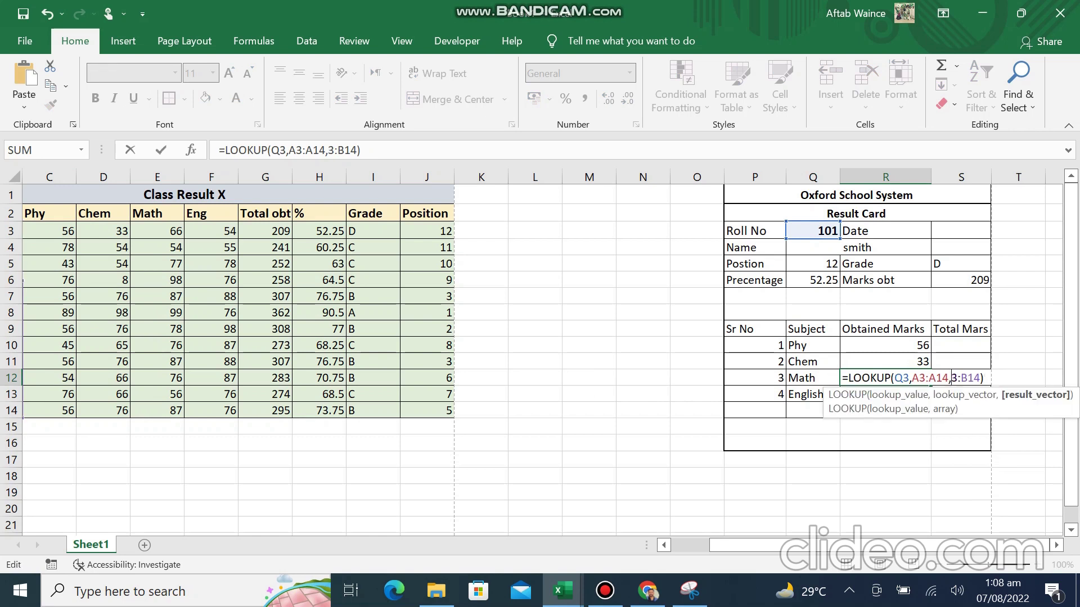
pyautogui.write('e')
pyautogui.click(974, 378)
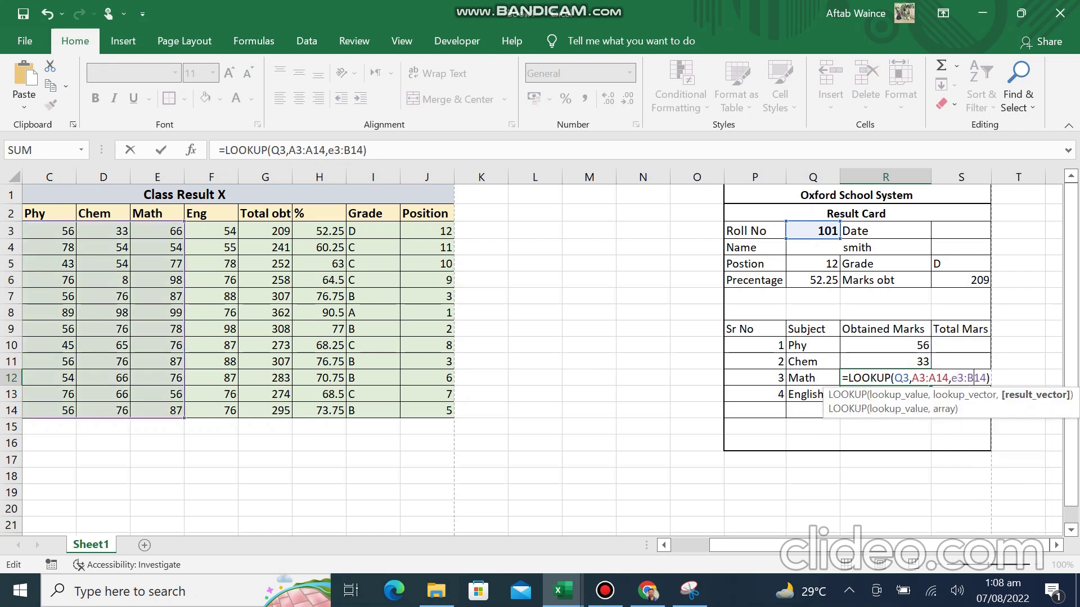
pyautogui.press('BackSpace')
pyautogui.write('f')
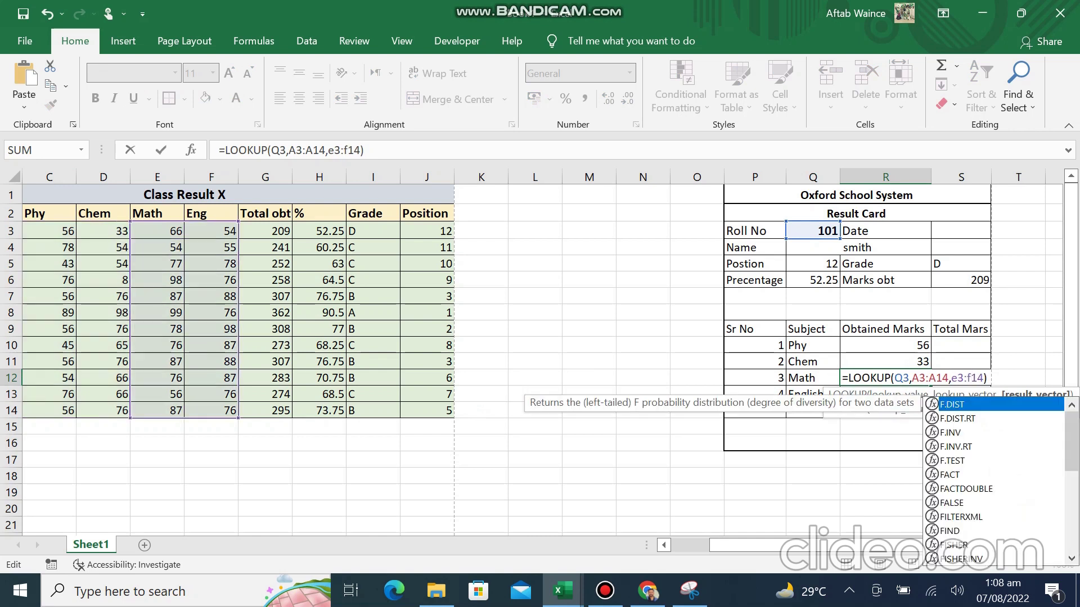
pyautogui.press('Return')
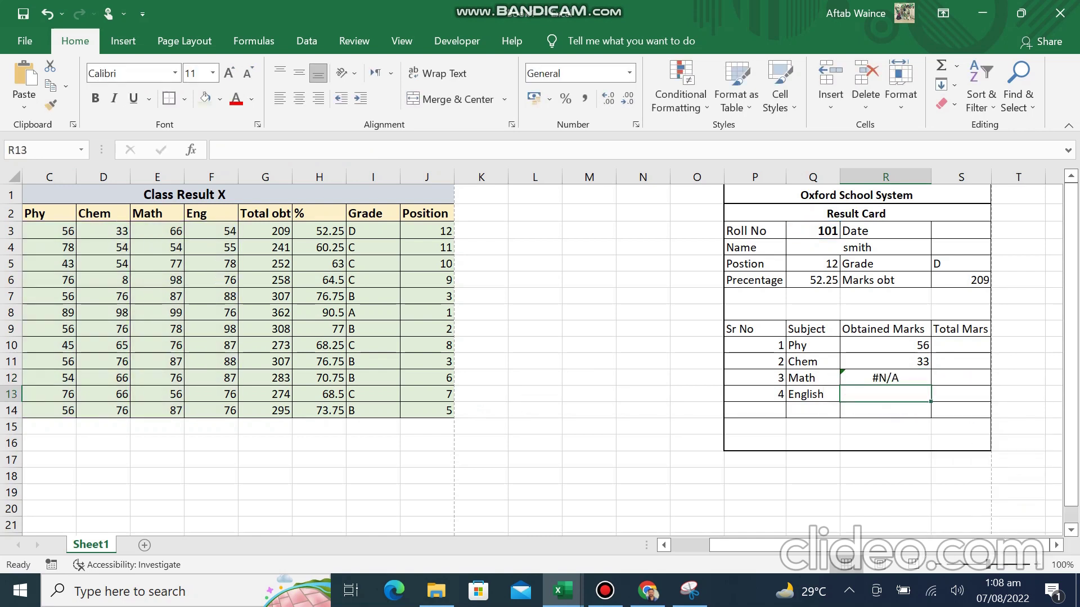
pyautogui.doubleClick(901, 378)
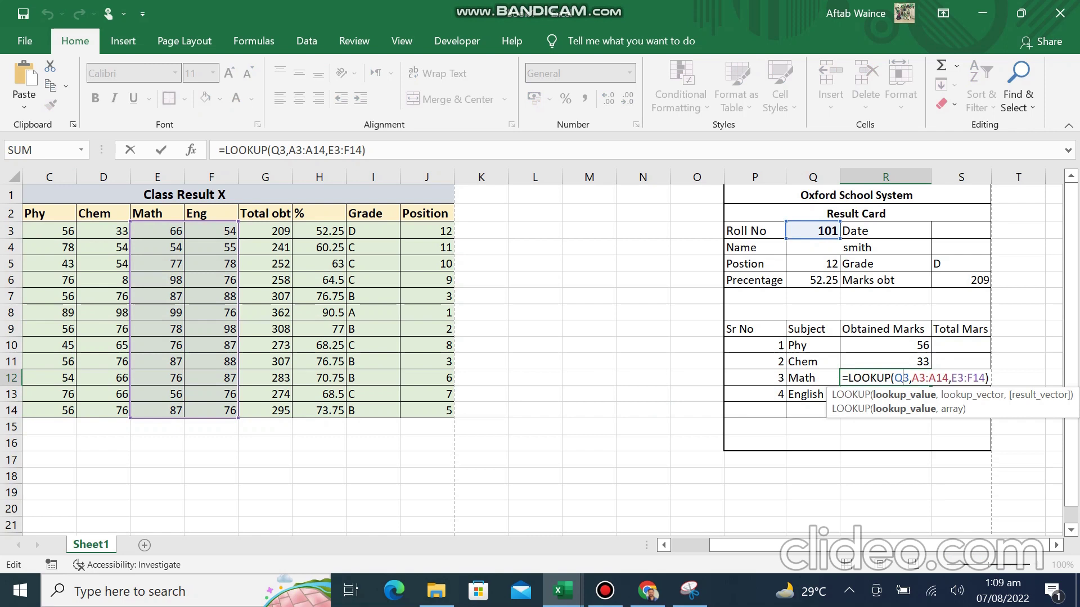
pyautogui.press('BackSpace')
pyautogui.write('e')
pyautogui.press('Return')
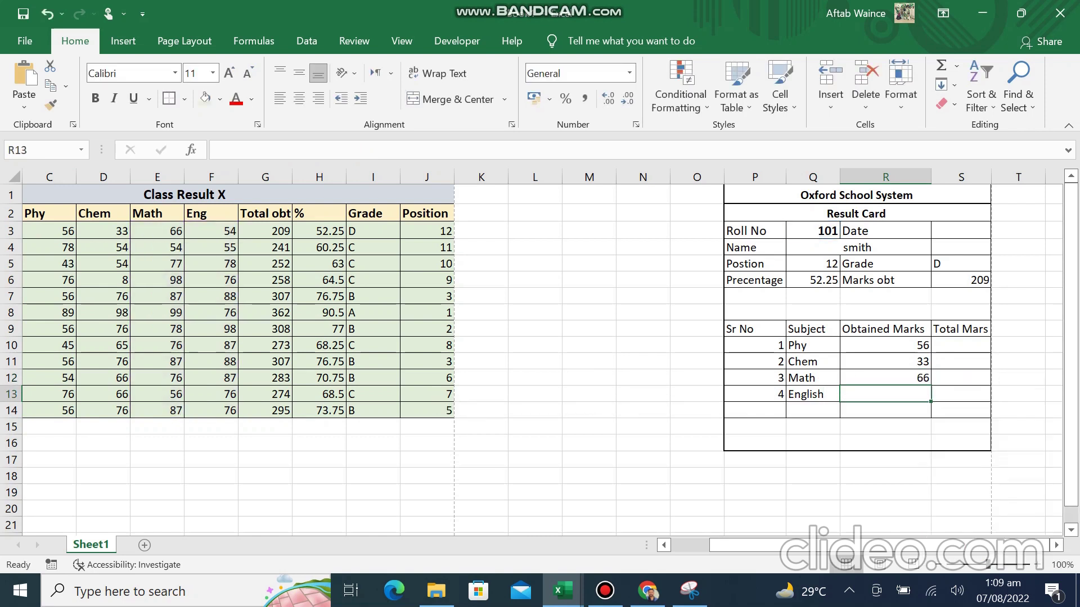
# - Enter =LOOKUP(Q3,A3:A14,F3:F14) in R13 so the English mark shows 54
pyautogui.write('=')
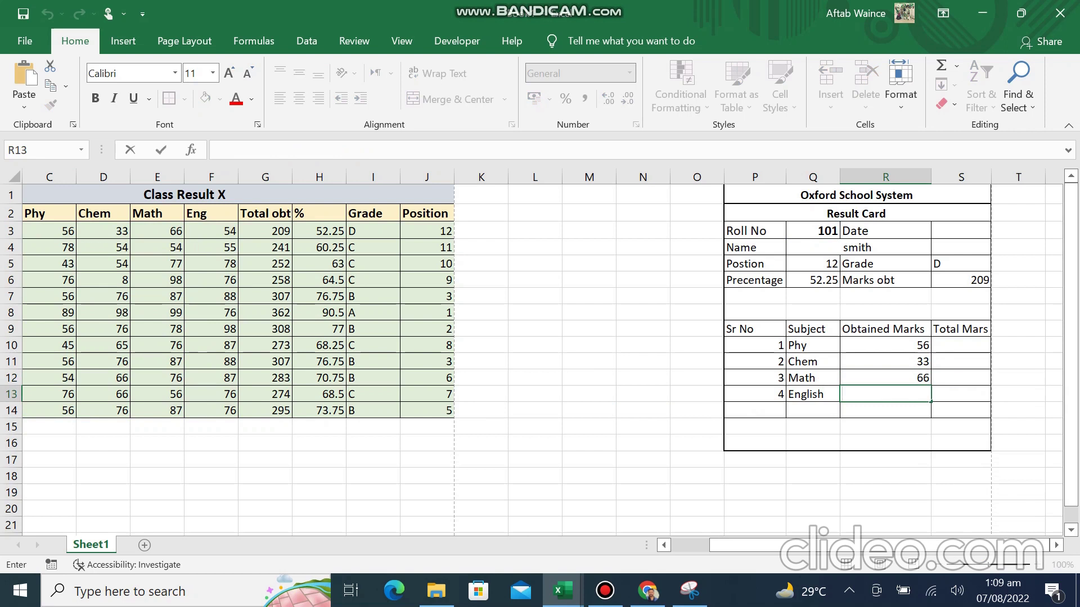
pyautogui.write('=LOOKUP(Q3,A3:A14,B3:B14)')
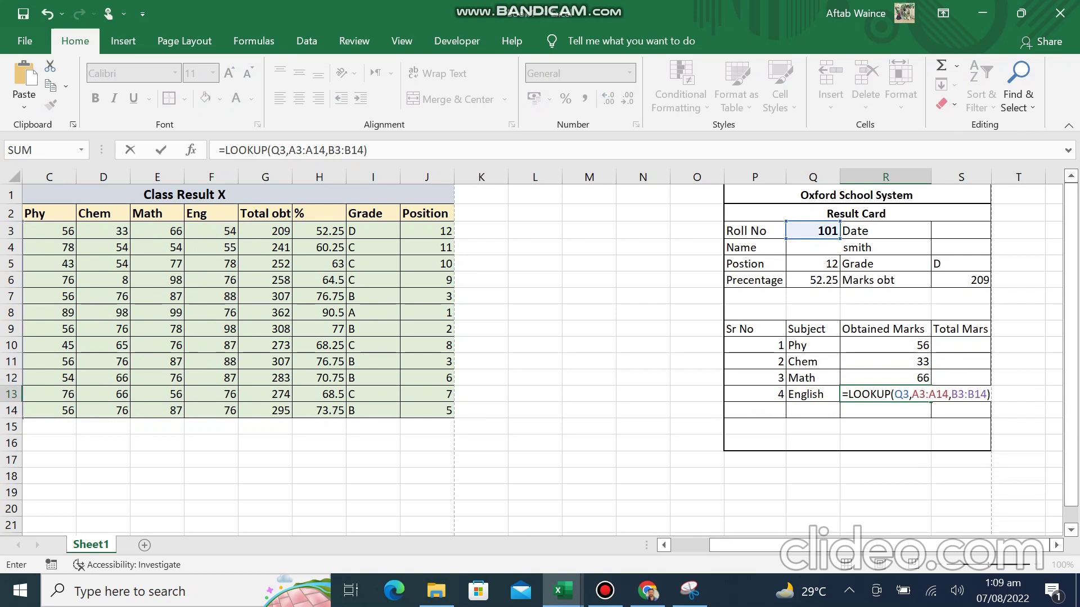
pyautogui.click(958, 395)
pyautogui.press('BackSpace')
pyautogui.write('f')
pyautogui.press('Right')
pyautogui.press('Right')
pyautogui.press('Right')
pyautogui.press('BackSpace')
pyautogui.write('f')
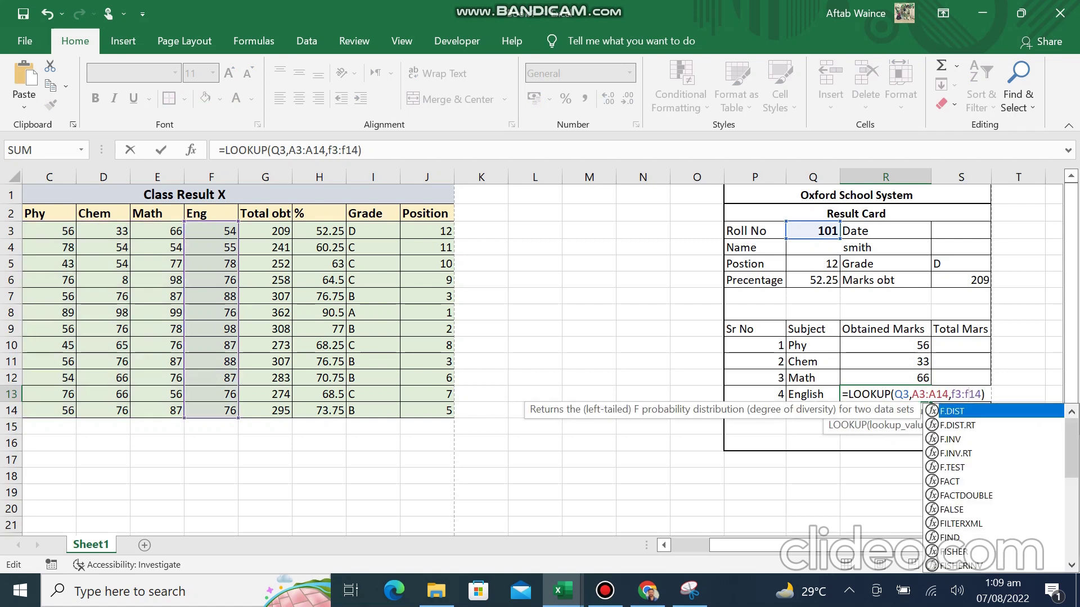
pyautogui.press('Return')
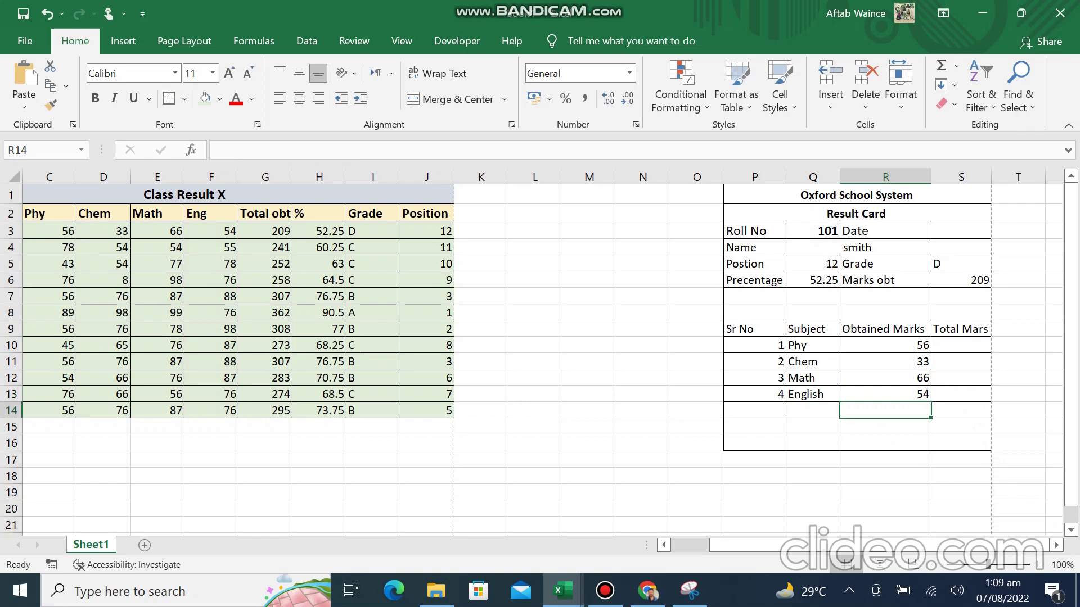
pyautogui.press('Right')
pyautogui.press('Up')
pyautogui.press('Up')
pyautogui.press('Up')
pyautogui.press('Up')
# - Enter 100 total marks in S10 and fill it down through S13
pyautogui.write('100')
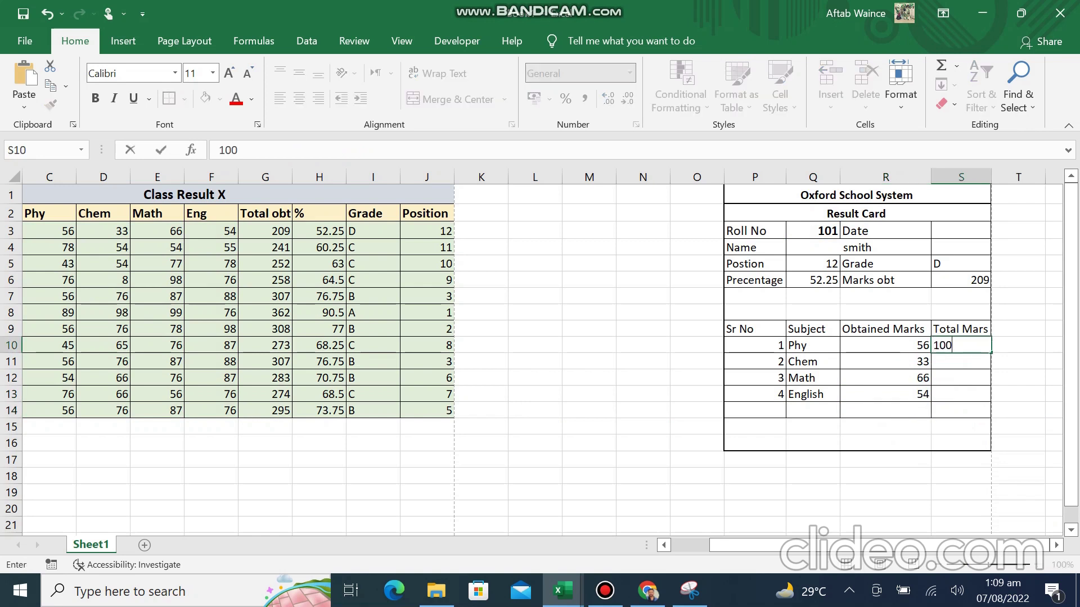
pyautogui.press('Return')
pyautogui.press('Up')
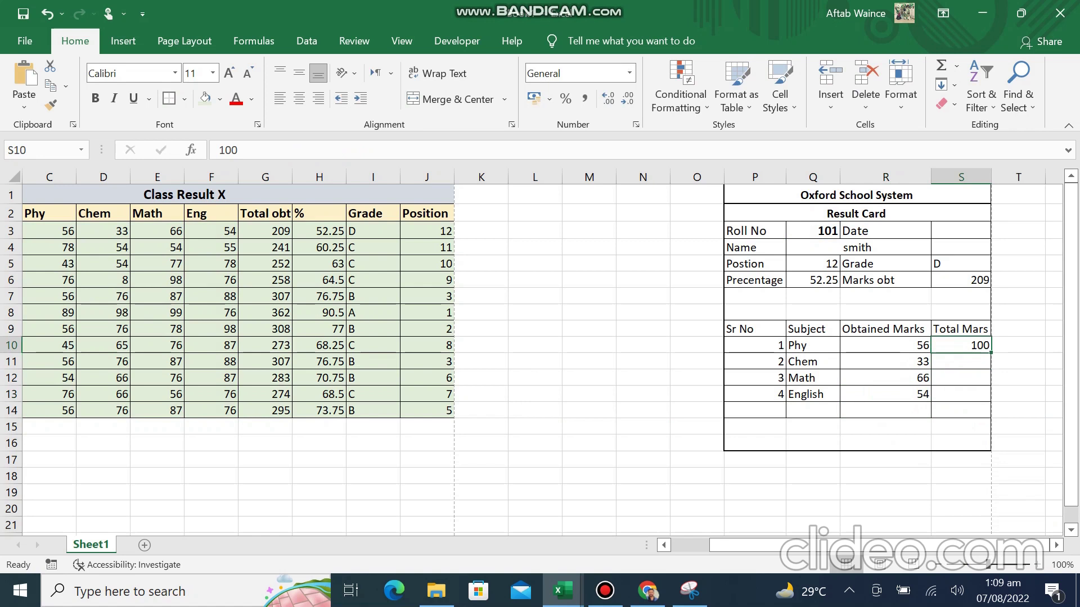
pyautogui.moveTo(991, 352); pyautogui.dragTo(991, 401)
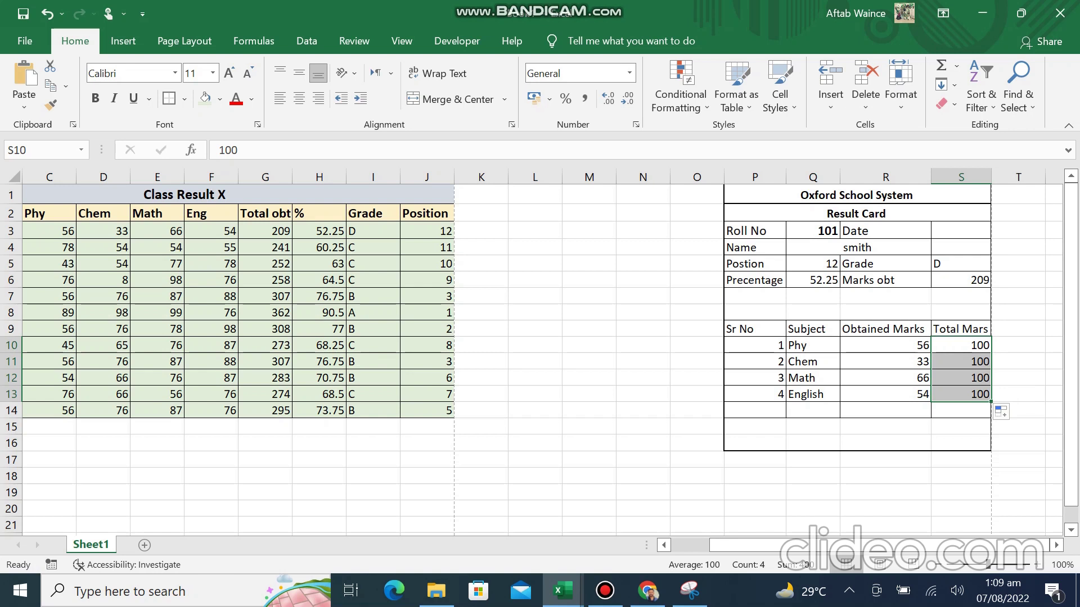
# - Merge P14:Q14 and label it 'Total'
pyautogui.click(755, 410)
pyautogui.moveTo(754, 410); pyautogui.dragTo(917, 410)
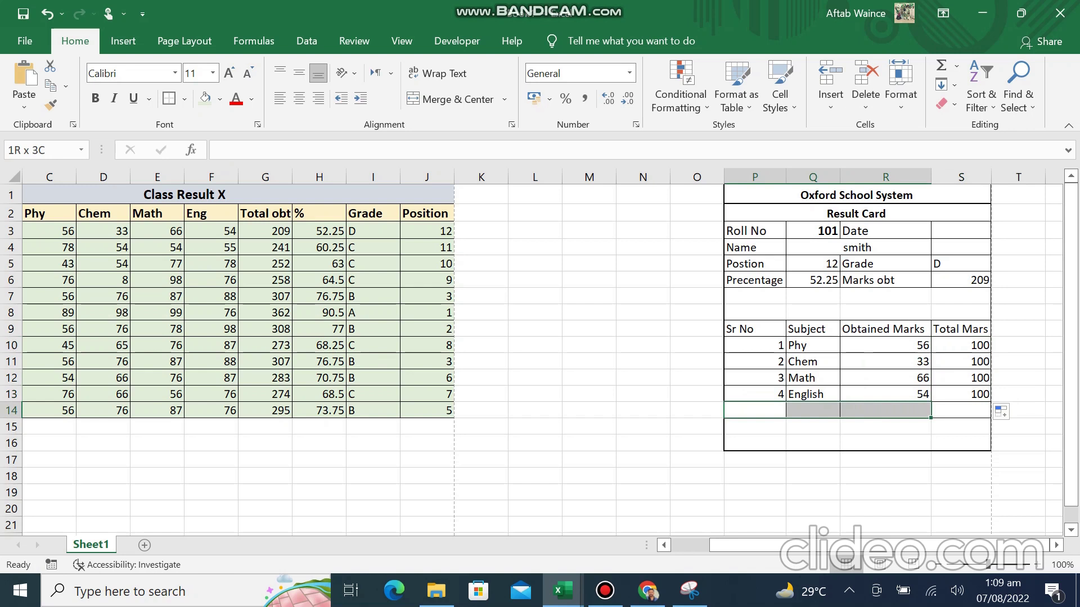
pyautogui.moveTo(917, 410); pyautogui.dragTo(826, 410)
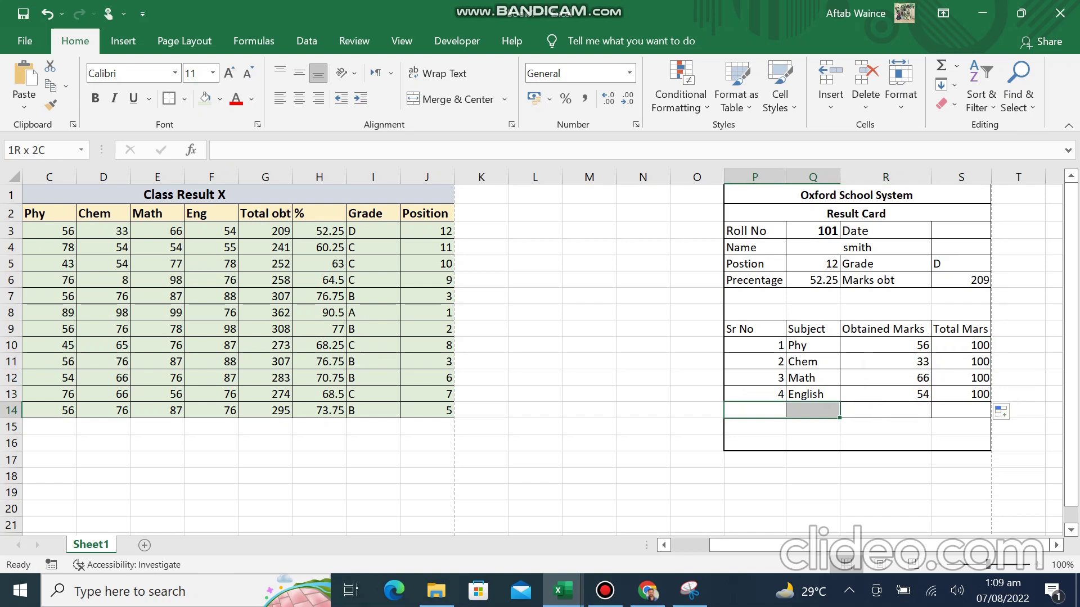
pyautogui.click(450, 99)
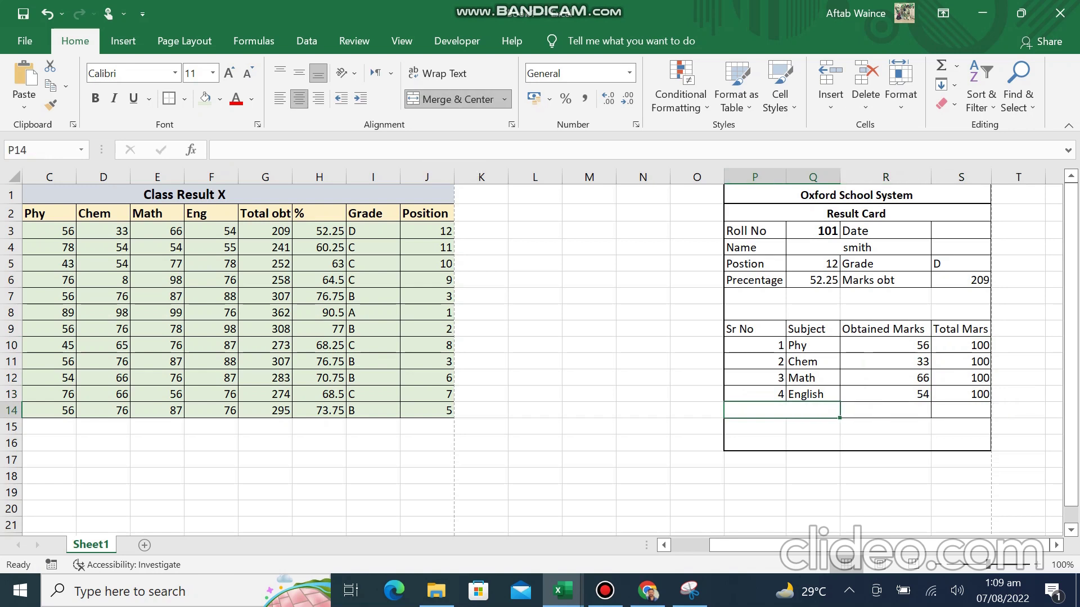
pyautogui.write('Total')
pyautogui.press('Return')
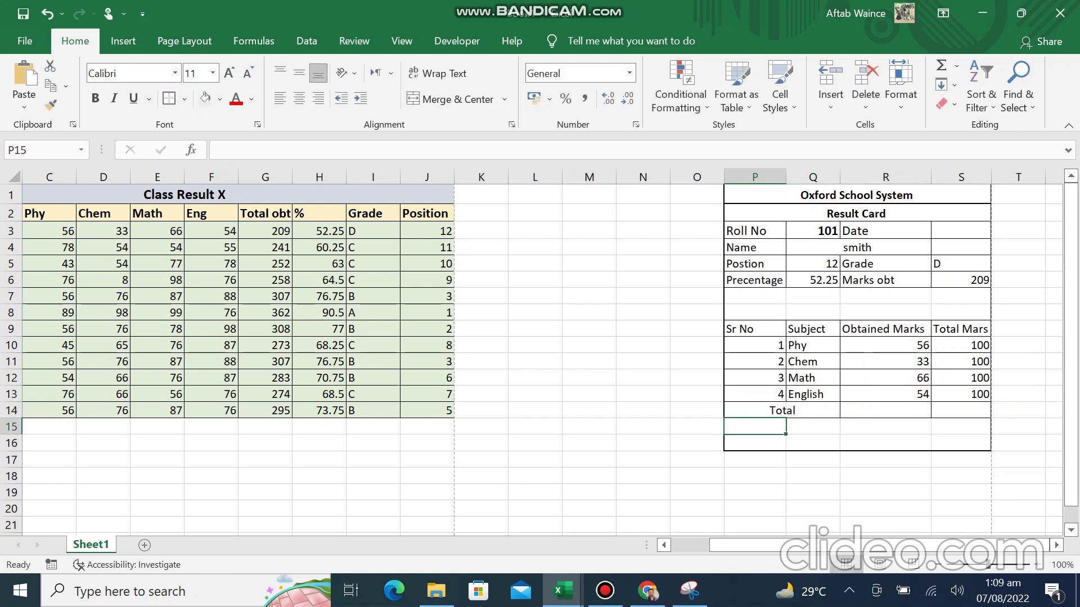
# - Sum the obtained marks in R14 with =SUM(R10:R13), giving 209
pyautogui.click(885, 410)
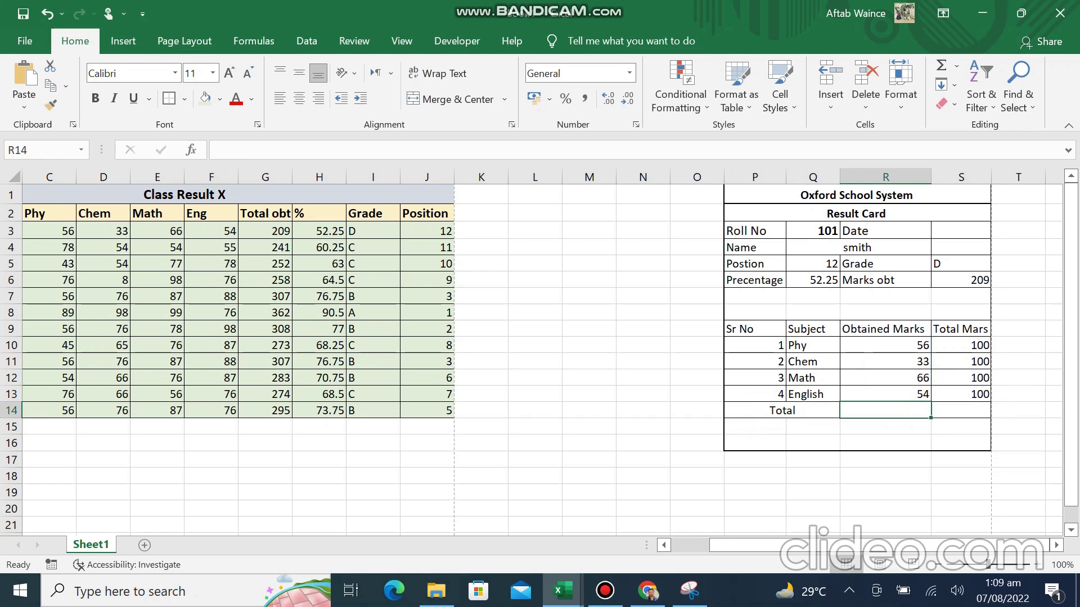
pyautogui.write('=sum(')
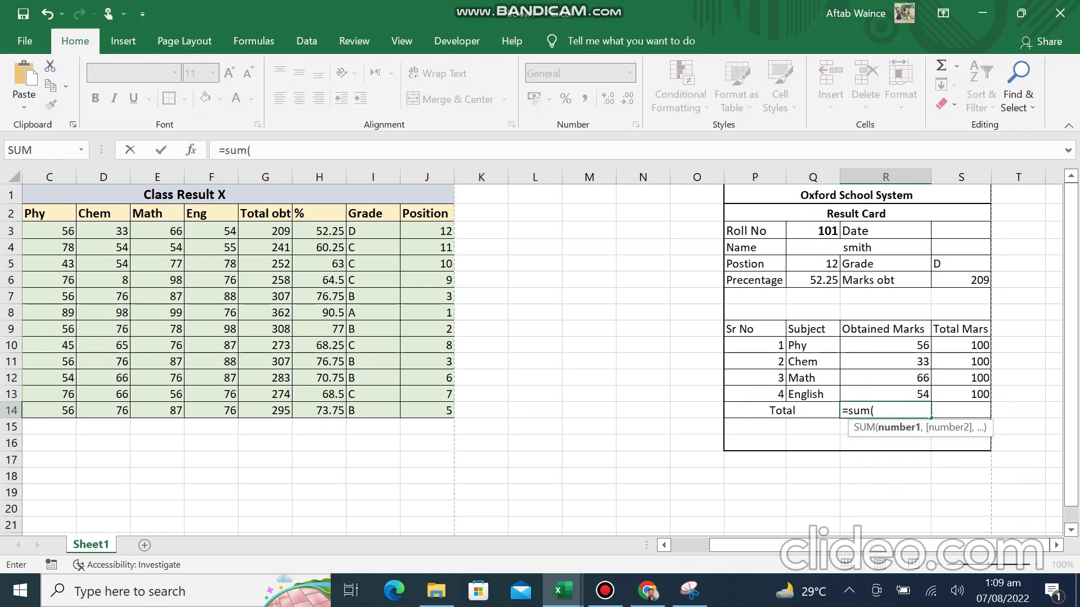
pyautogui.click(885, 345)
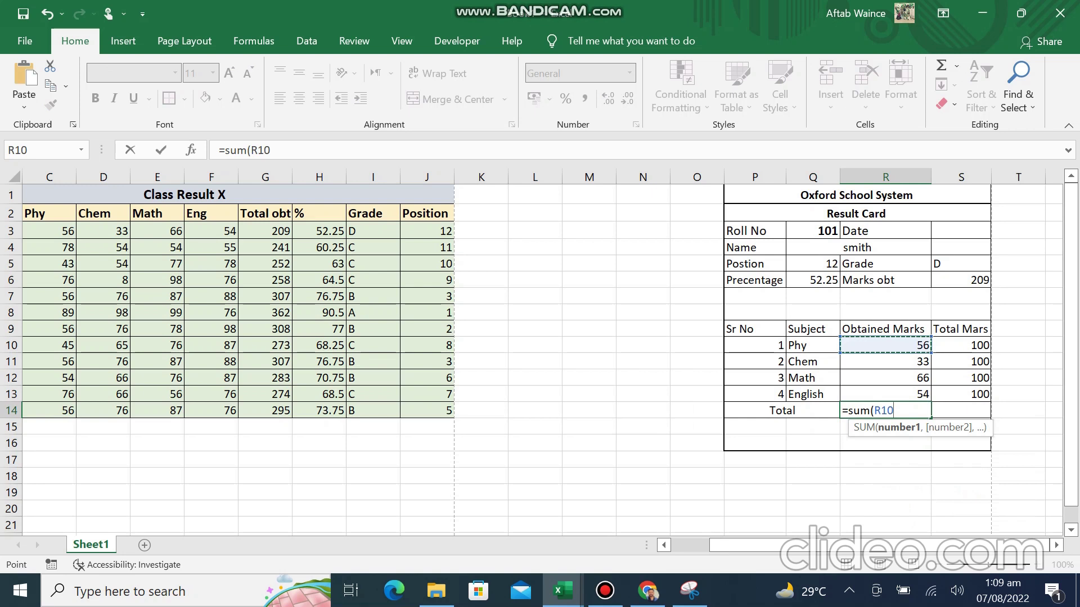
pyautogui.moveTo(885, 345); pyautogui.dragTo(885, 394)
pyautogui.write(')')
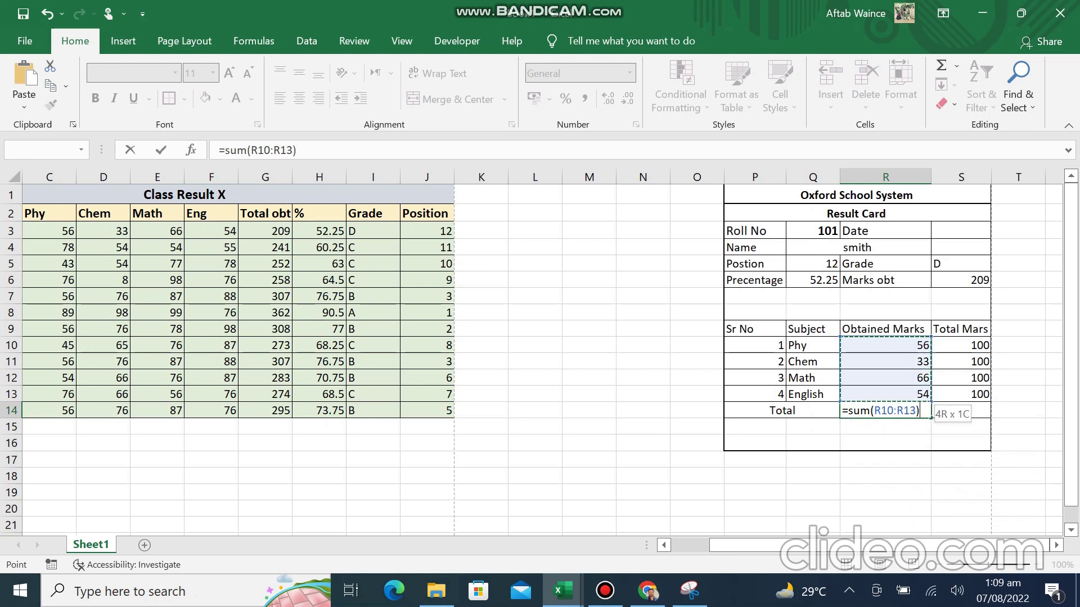
pyautogui.press('Return')
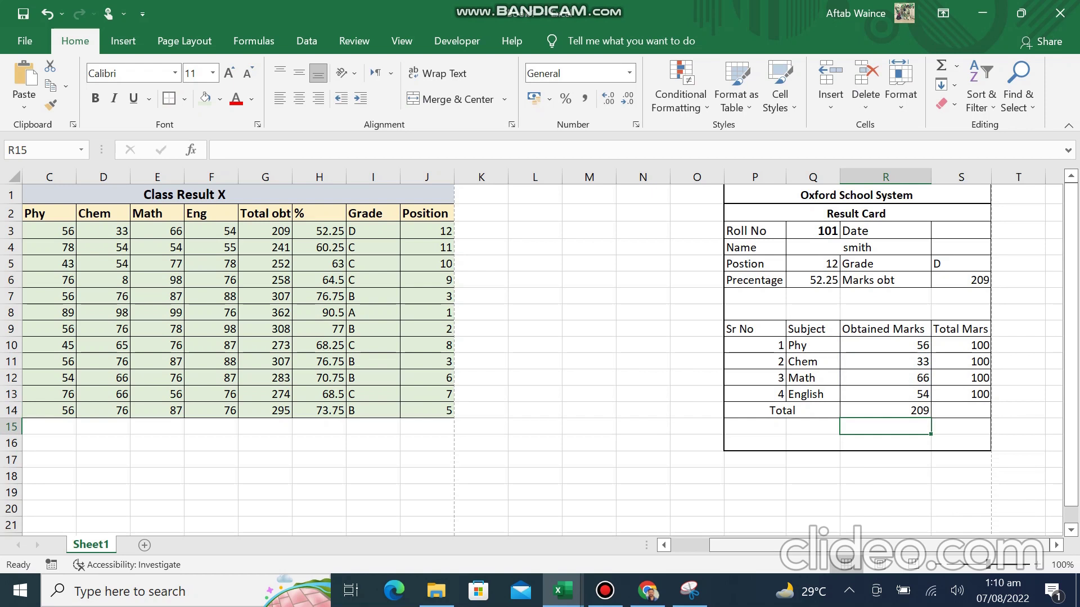
# - Enter 400 as the total marks in S14
pyautogui.press('Up')
pyautogui.press('Right')
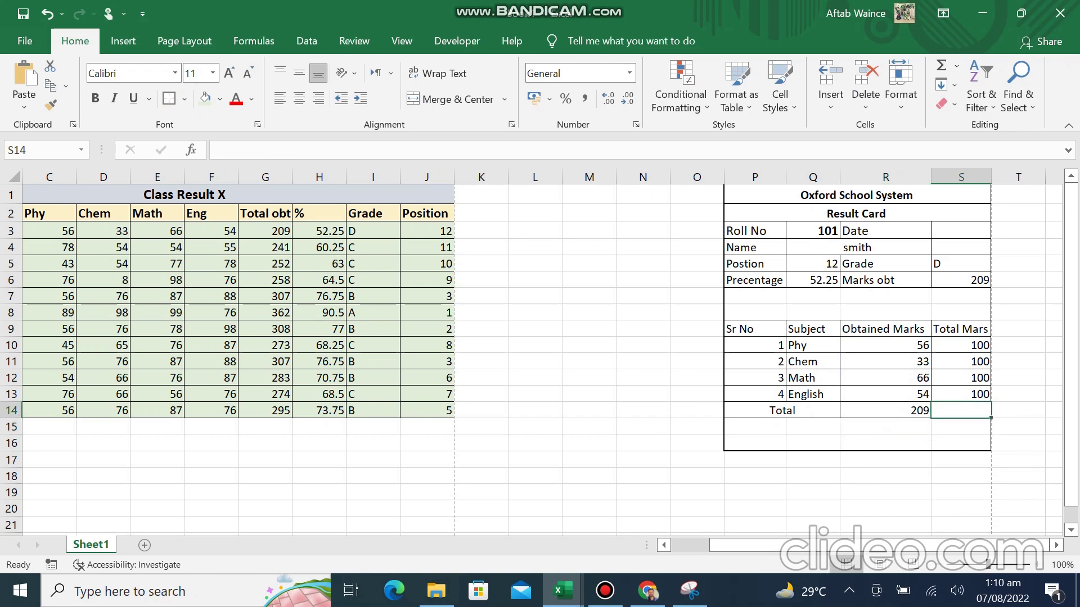
pyautogui.write('400')
pyautogui.press('Return')
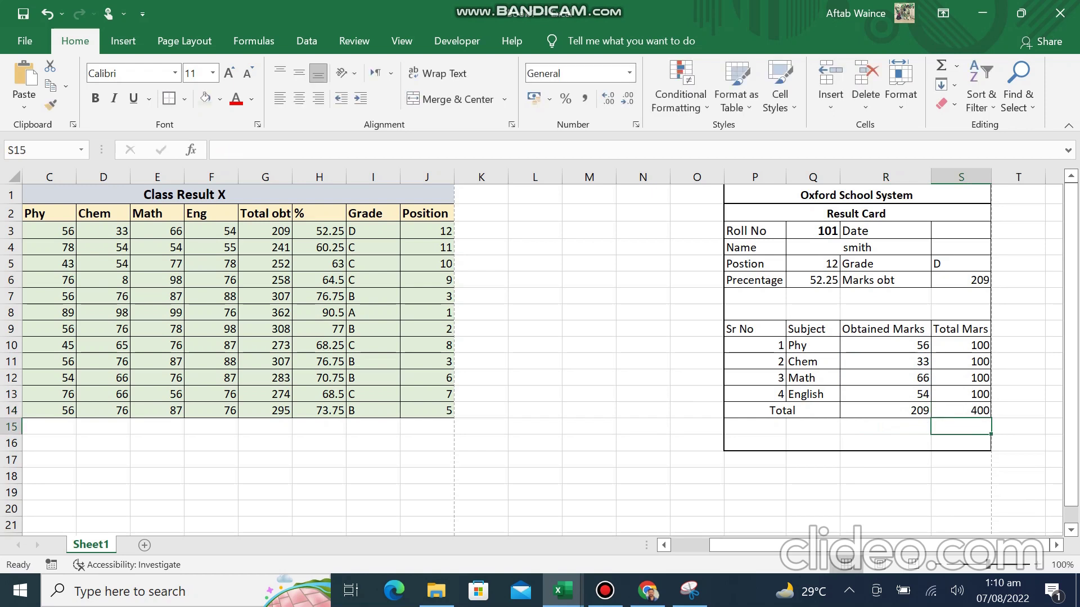
pyautogui.click(960, 443)
# - Merge & Center P15:S16 below the Total row and P7:S8 above the subject table
pyautogui.moveTo(961, 443); pyautogui.dragTo(754, 427)
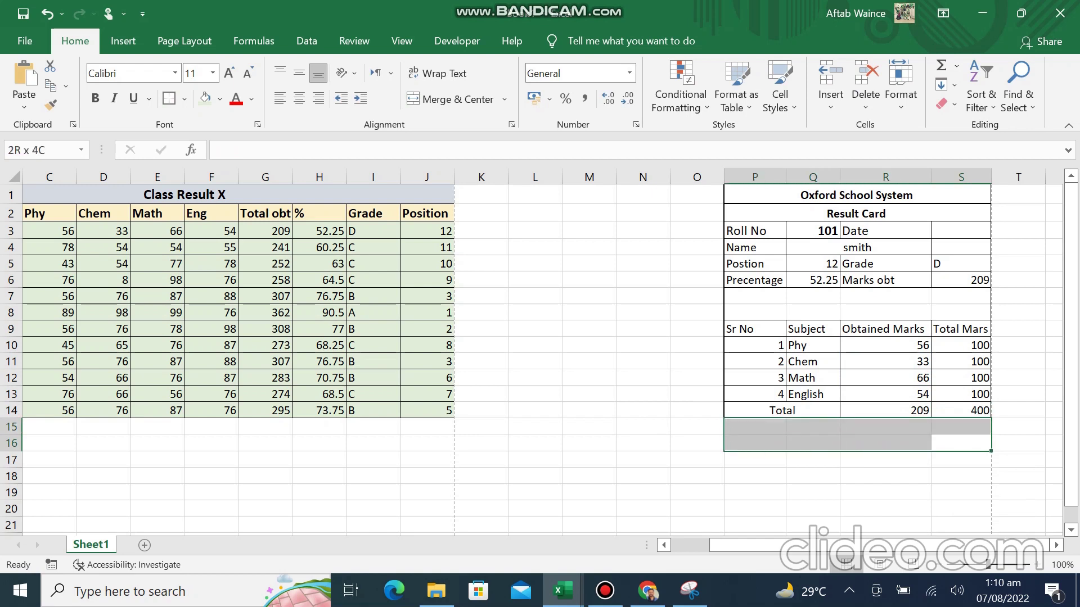
pyautogui.click(450, 100)
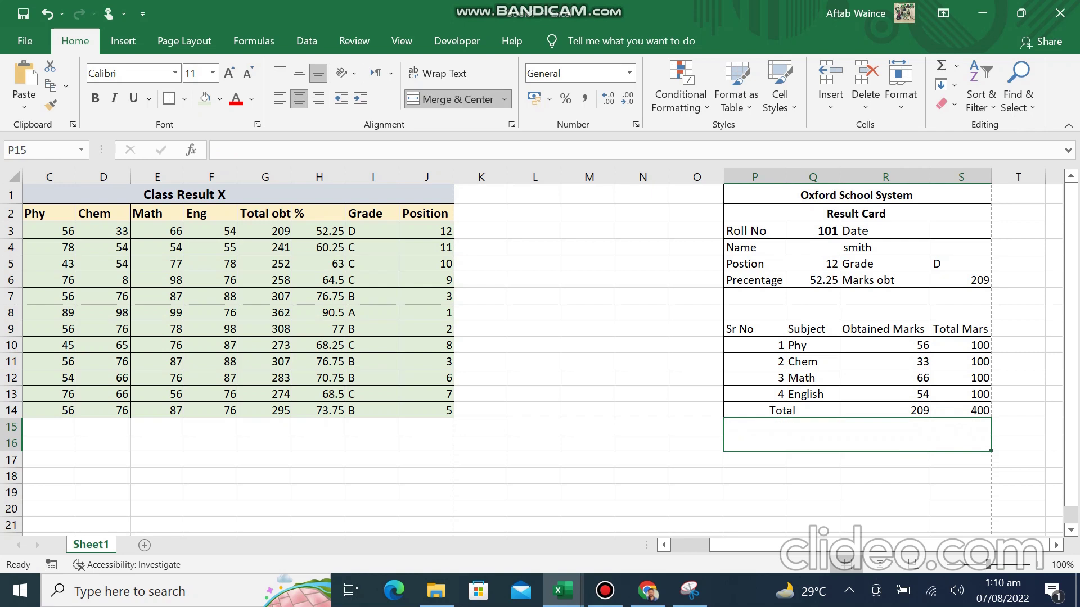
pyautogui.click(961, 312)
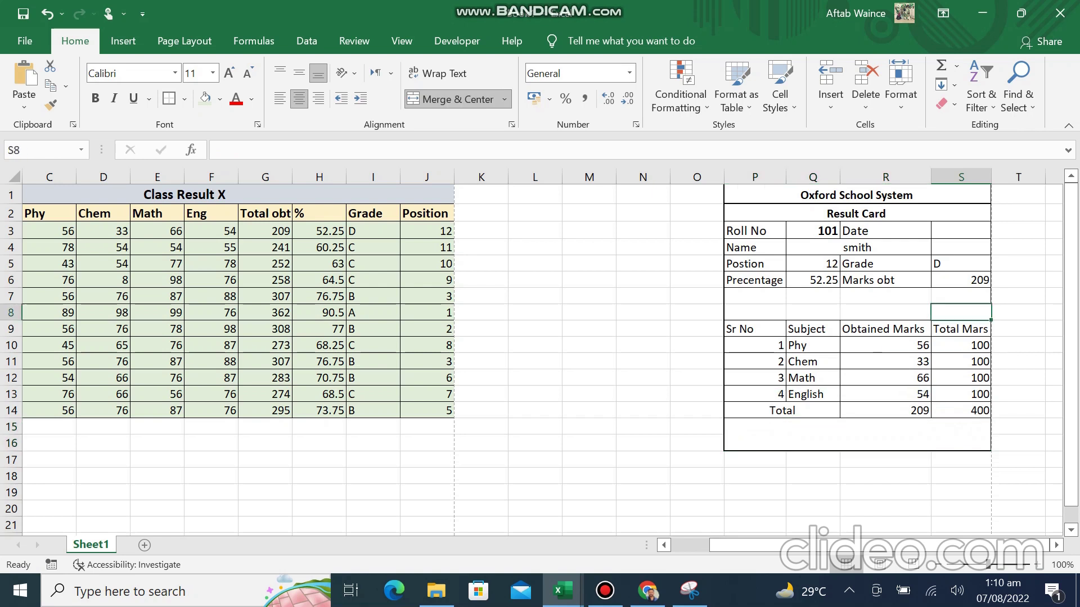
pyautogui.moveTo(961, 312); pyautogui.dragTo(754, 296)
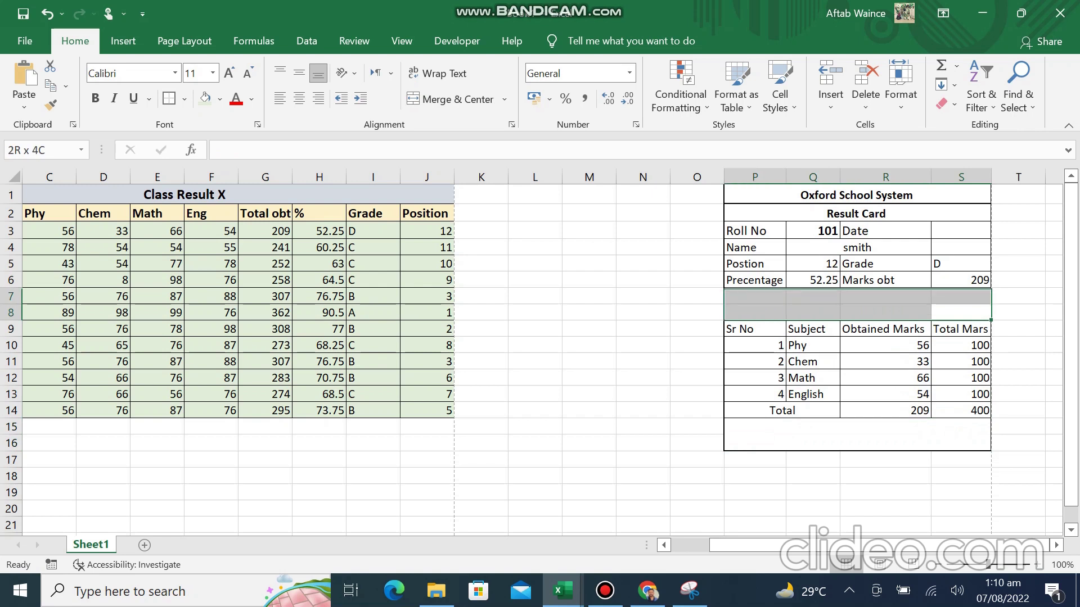
pyautogui.click(450, 100)
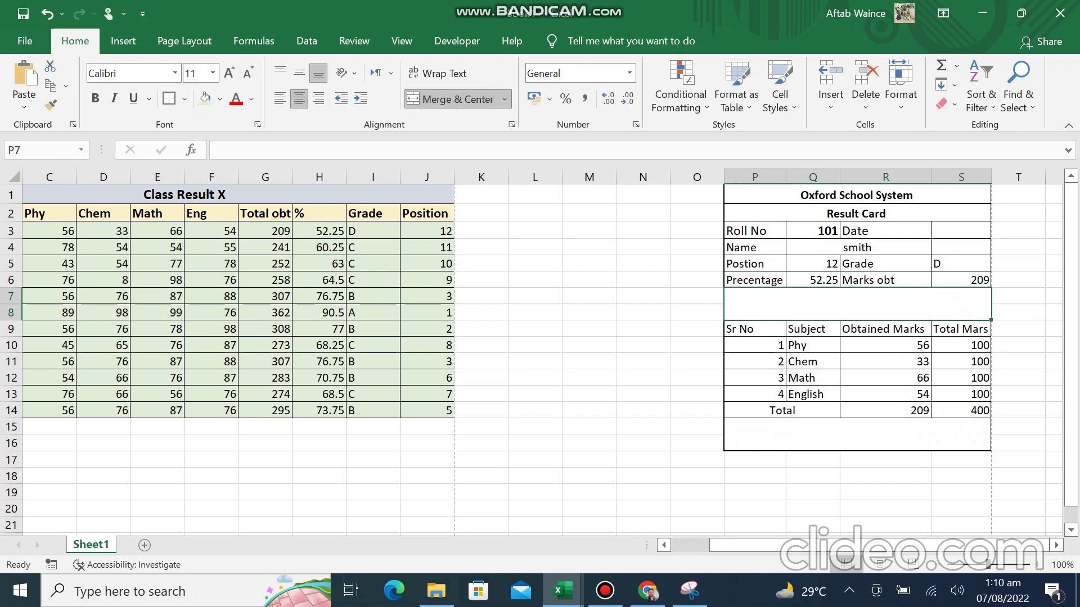
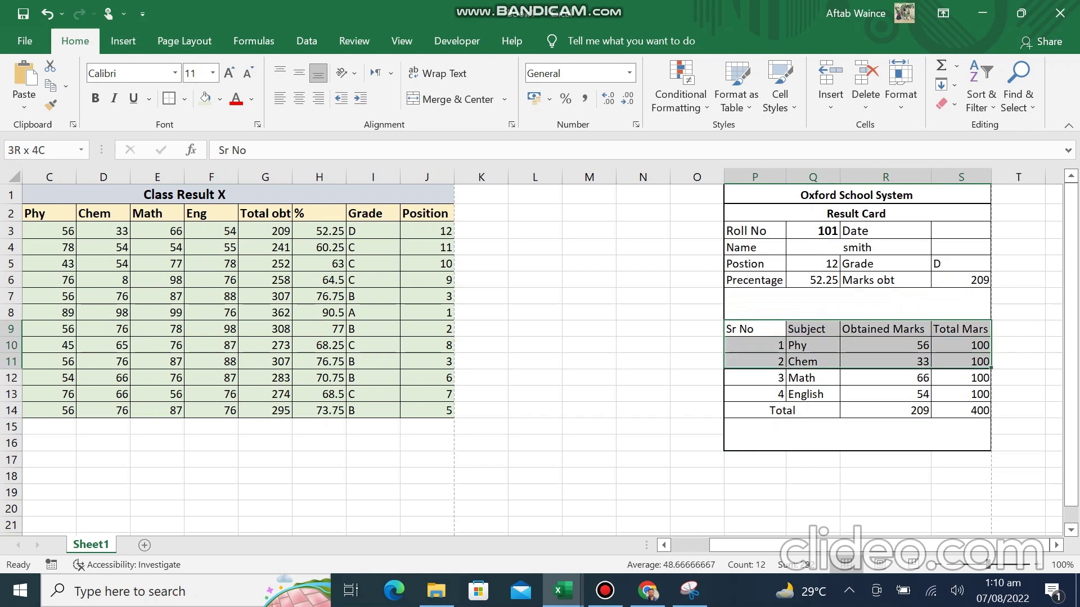
# - Centre the marks table P9:S14 and the student details block P2:S6, then select roll number cell Q3
pyautogui.moveTo(962, 329); pyautogui.dragTo(961, 410)
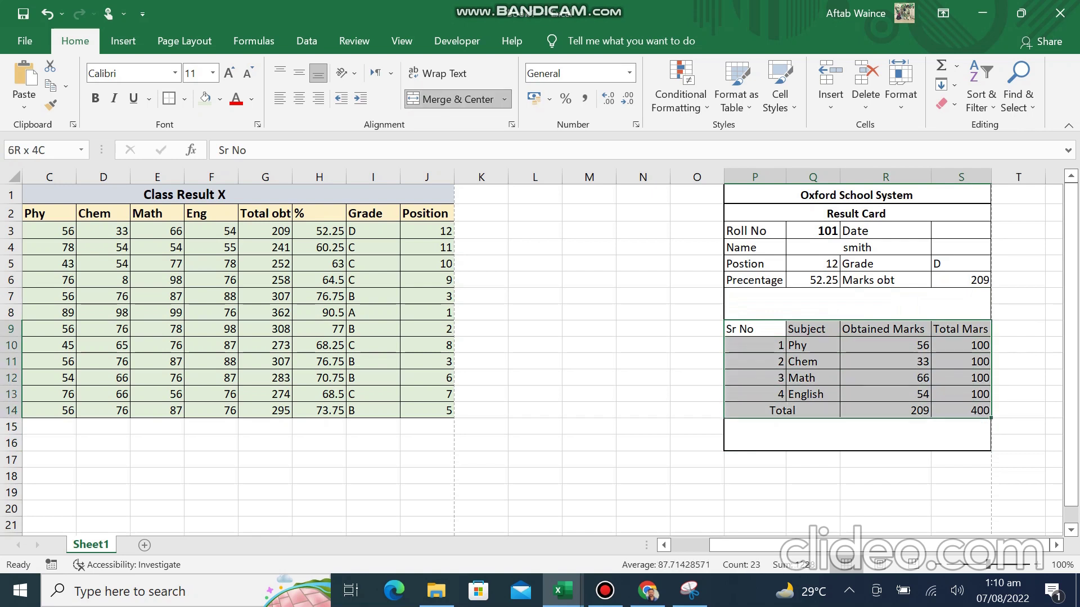
pyautogui.click(300, 99)
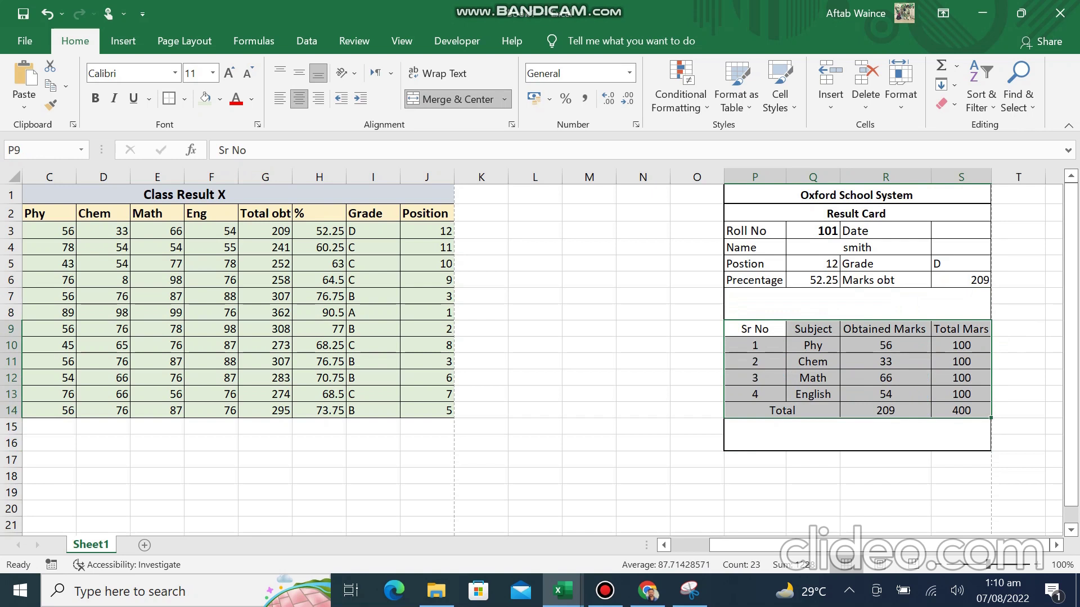
pyautogui.click(856, 214)
pyautogui.moveTo(856, 213); pyautogui.dragTo(961, 280)
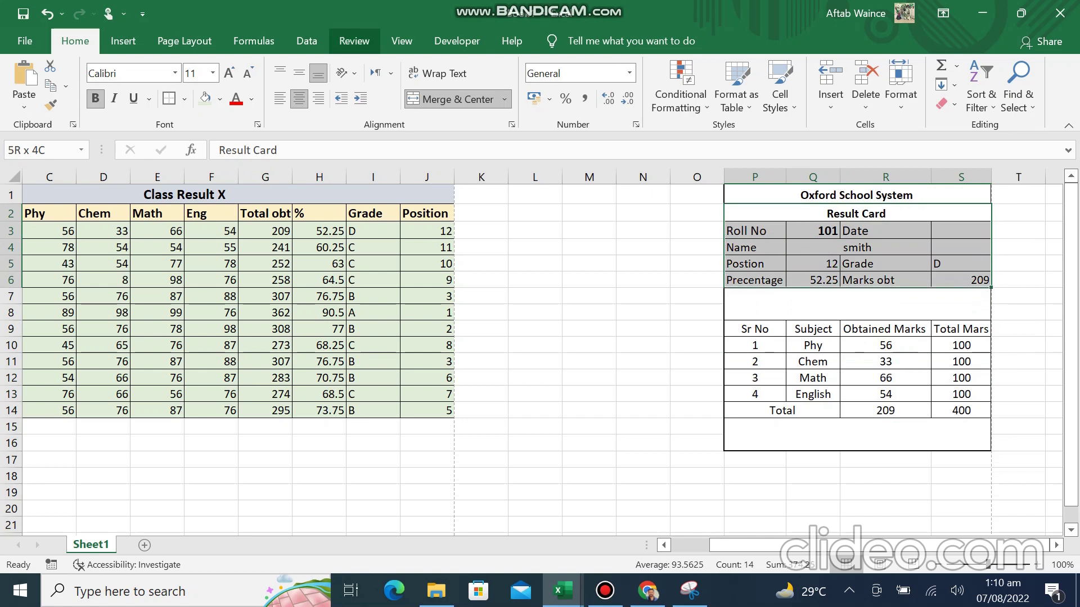
pyautogui.click(300, 99)
pyautogui.click(299, 99)
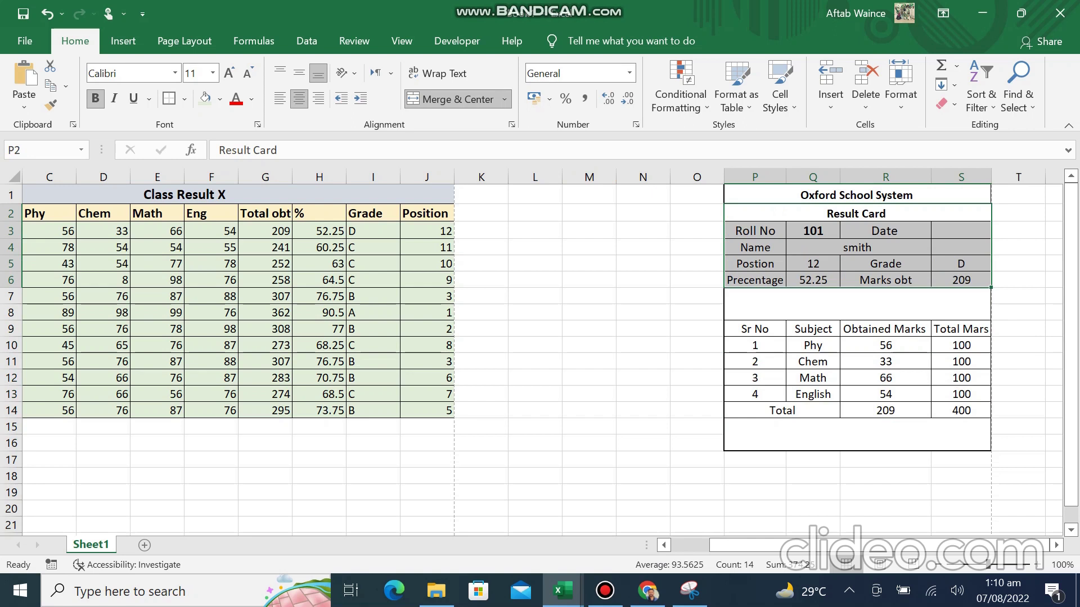
pyautogui.click(886, 329)
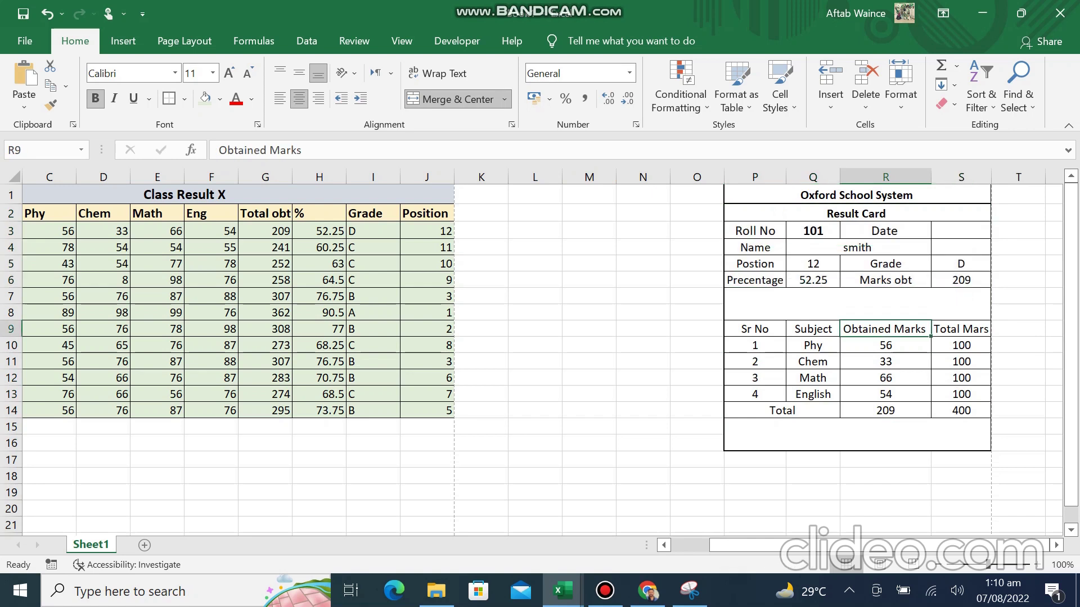
pyautogui.click(814, 230)
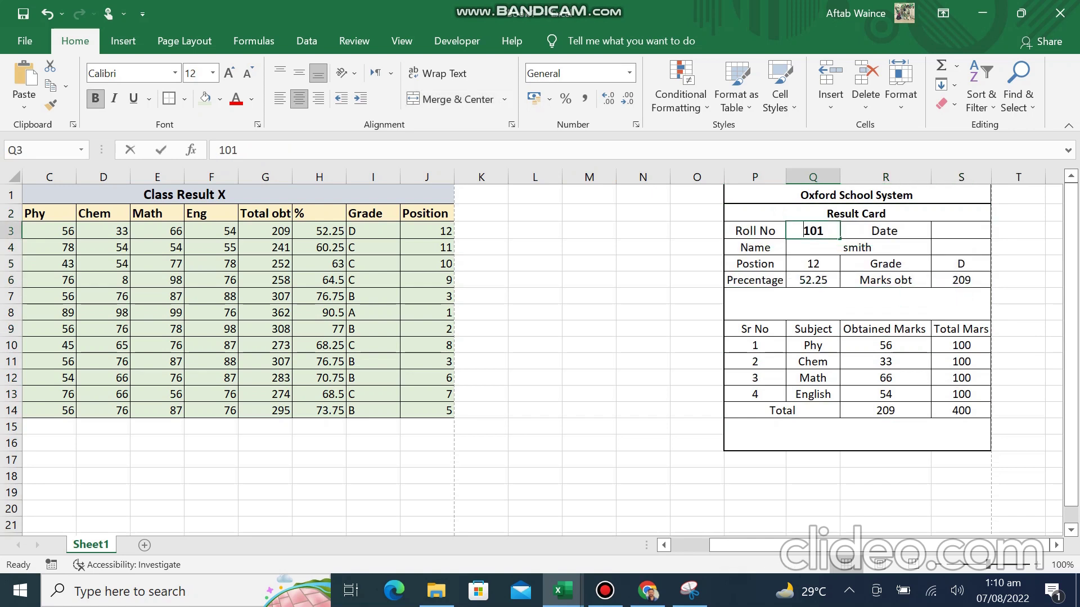
# - Enter roll number 102 in Q3, check the S5 Grade formula, and preview page 2 of the printout
pyautogui.write('102')
pyautogui.press('Return')
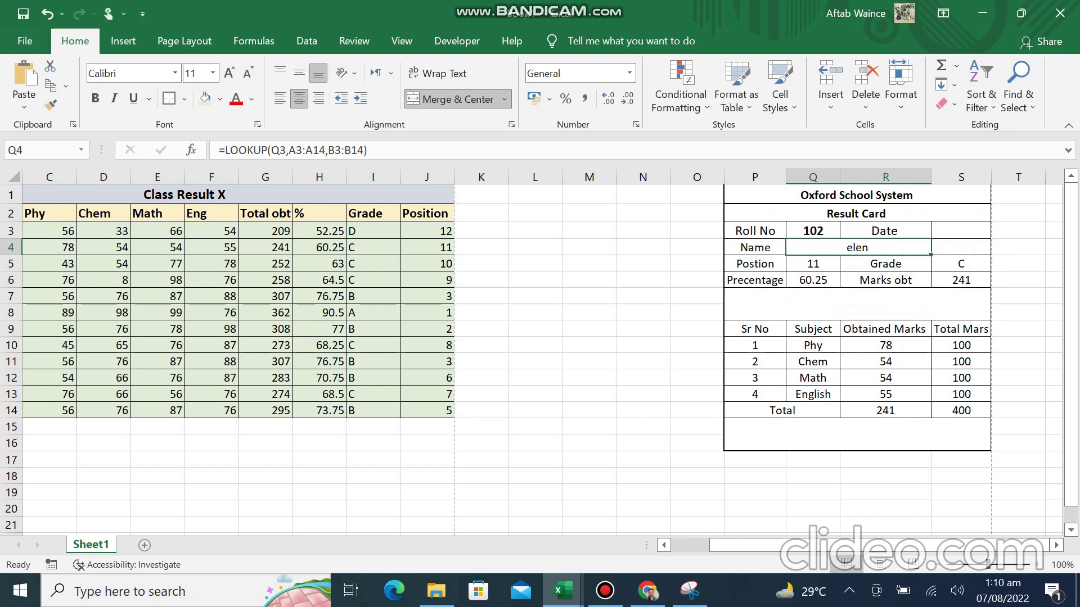
pyautogui.click(961, 263)
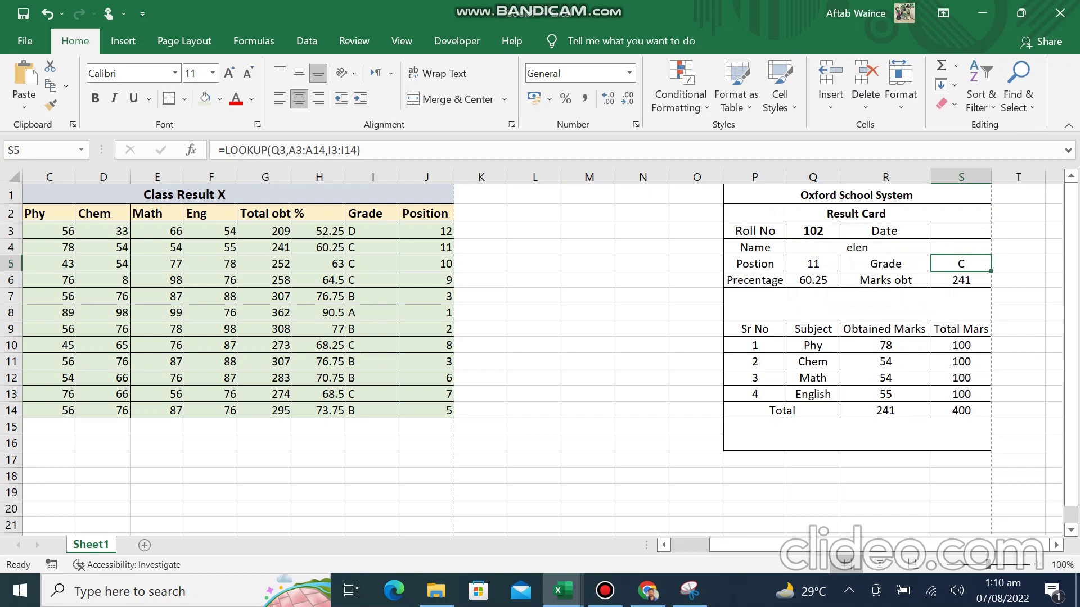
pyautogui.hotkey('ctrl', 'p')
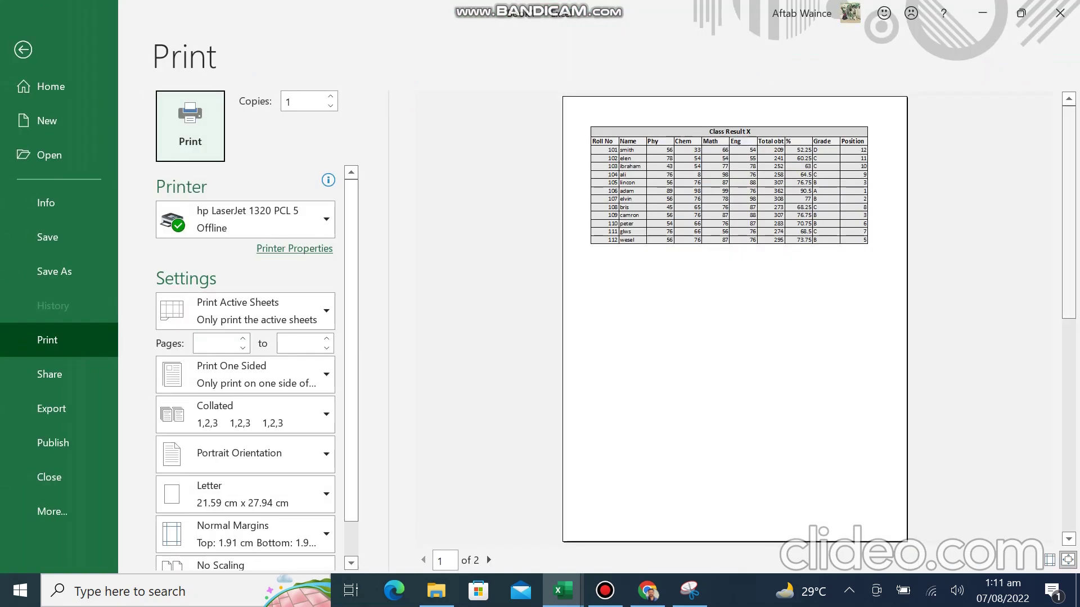
pyautogui.click(487, 555)
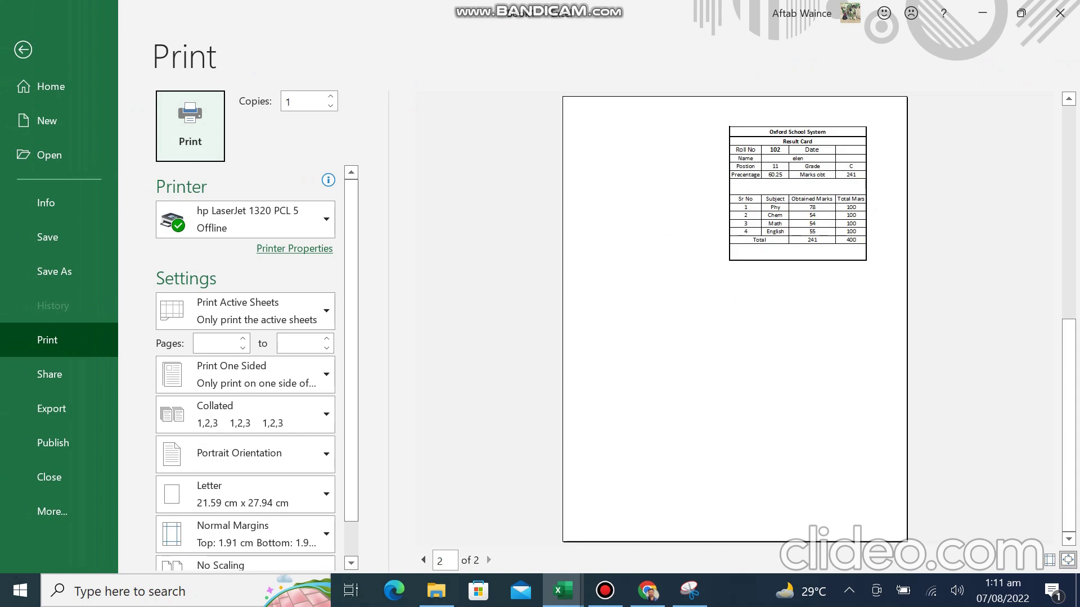
# - Zoom the page-2 preview to the whole page, then return to the worksheet at cell Q3
pyautogui.click(1067, 560)
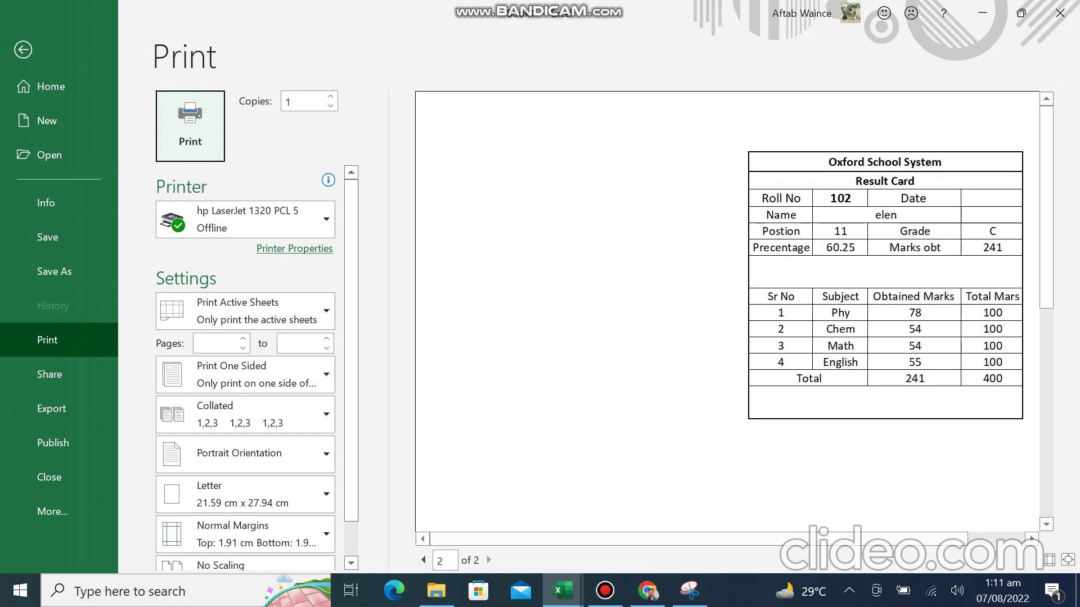
pyautogui.moveTo(697, 539); pyautogui.dragTo(742, 538)
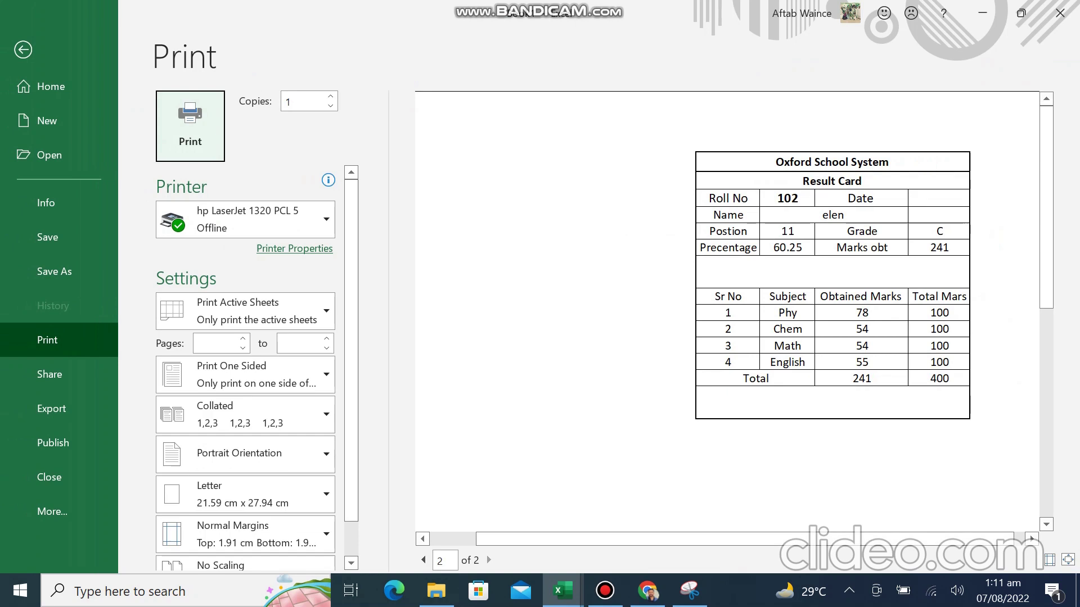
pyautogui.press('Escape')
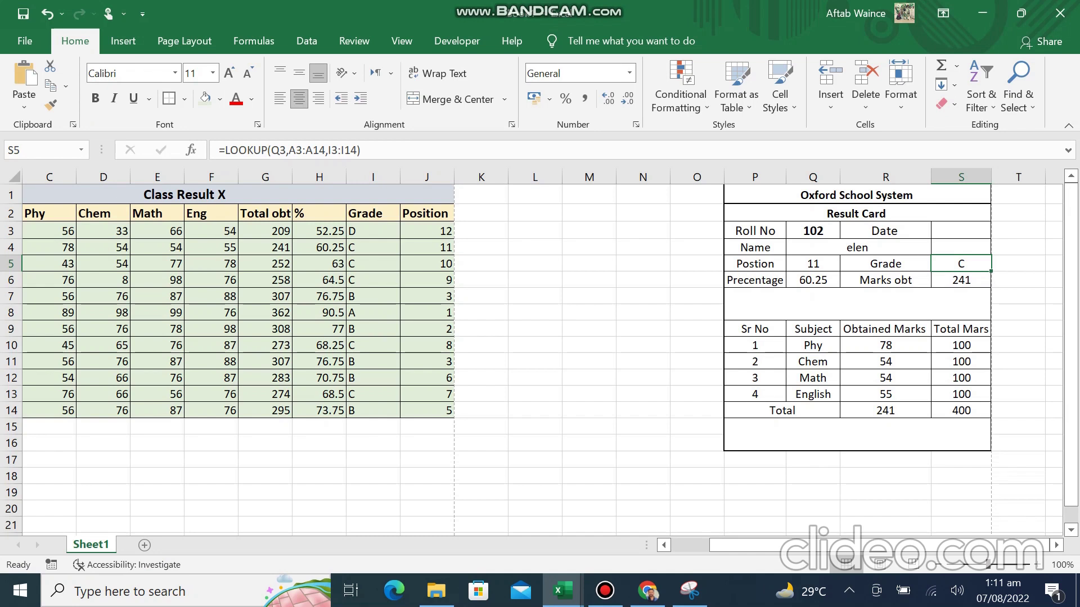
pyautogui.click(813, 231)
# - Change the roll number in Q3 to 103, then to 104 to show ali's card
pyautogui.press('F2')
pyautogui.press('BackSpace')
pyautogui.write('3')
pyautogui.press('Return')
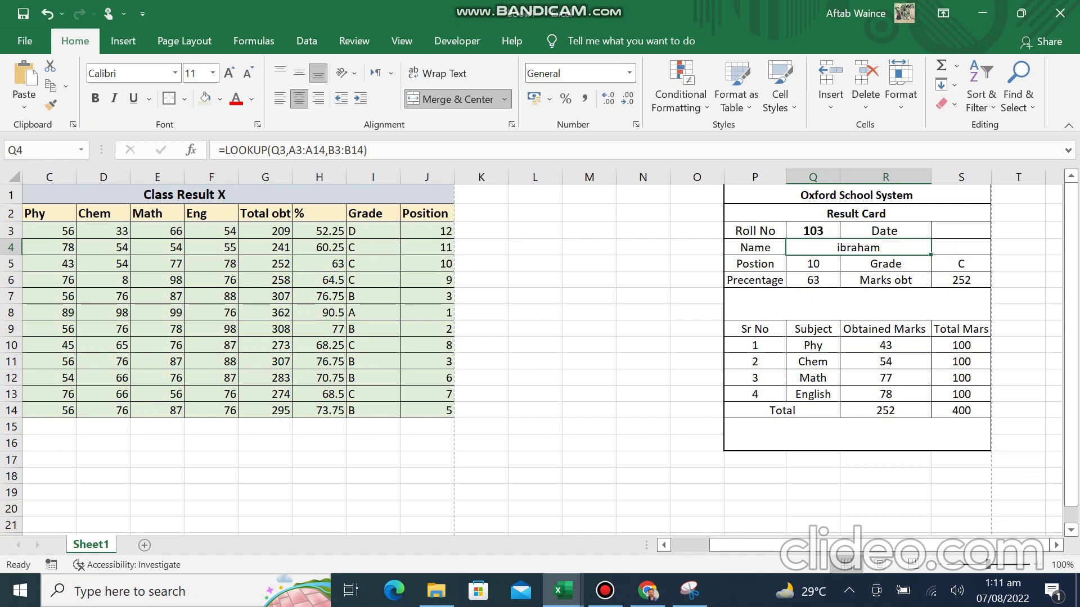
pyautogui.click(812, 230)
pyautogui.press('F2')
pyautogui.press('BackSpace')
pyautogui.write('4')
pyautogui.press('Return')
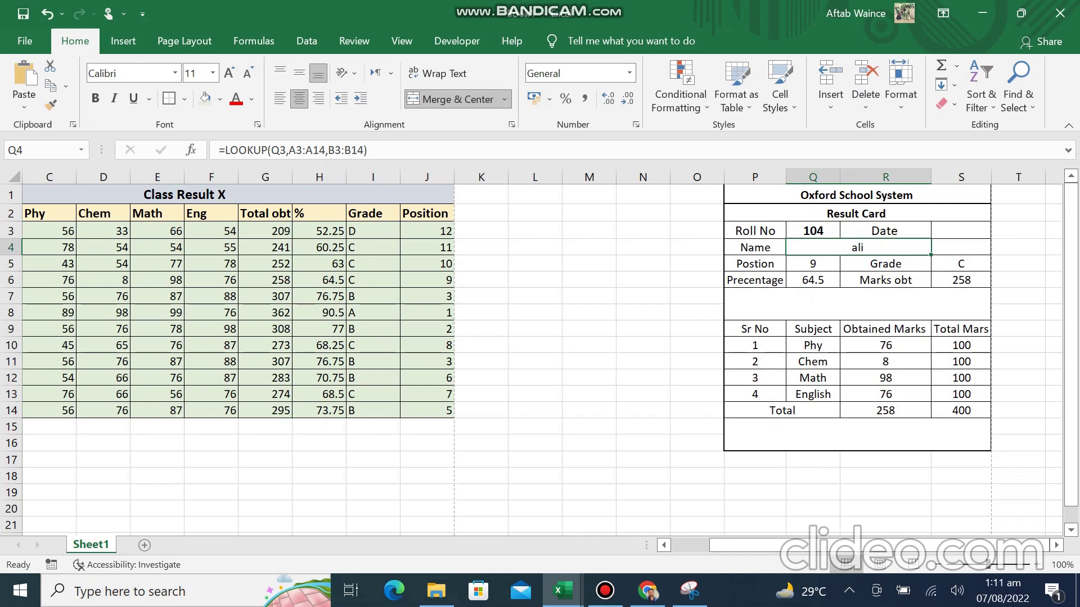
# - Insert today's date 07/08/2022 into S3 and open the print preview
pyautogui.click(961, 231)
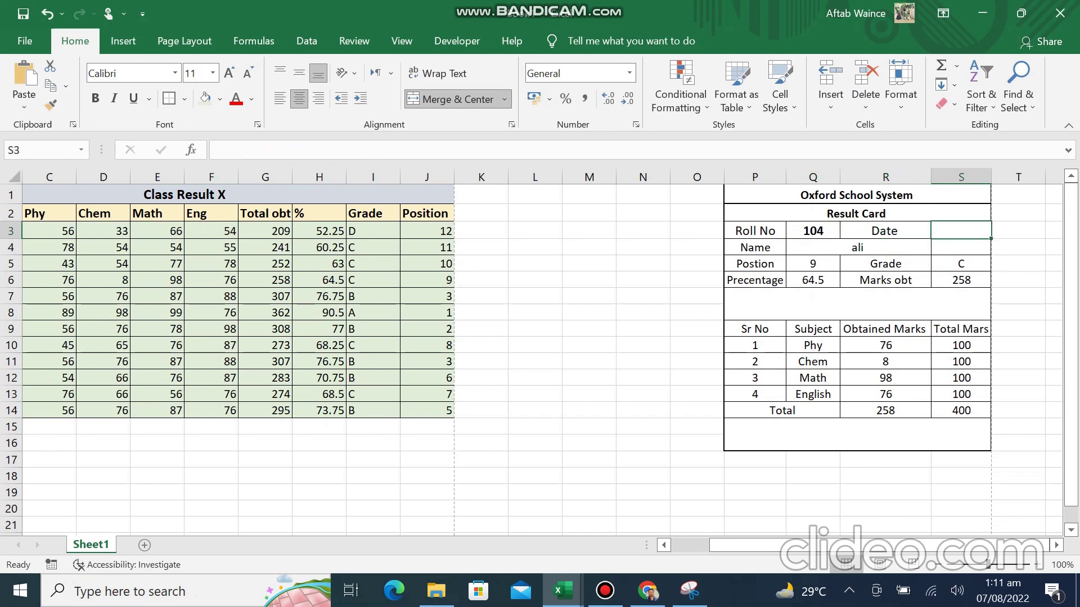
pyautogui.hotkey('ctrl', ';')
pyautogui.press('Return')
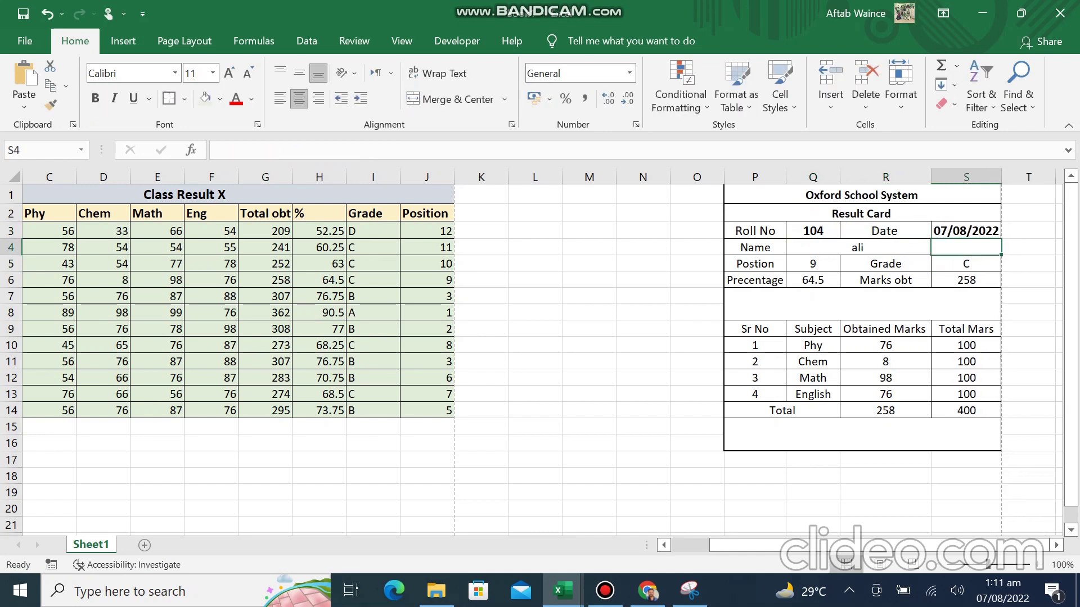
pyautogui.click(885, 280)
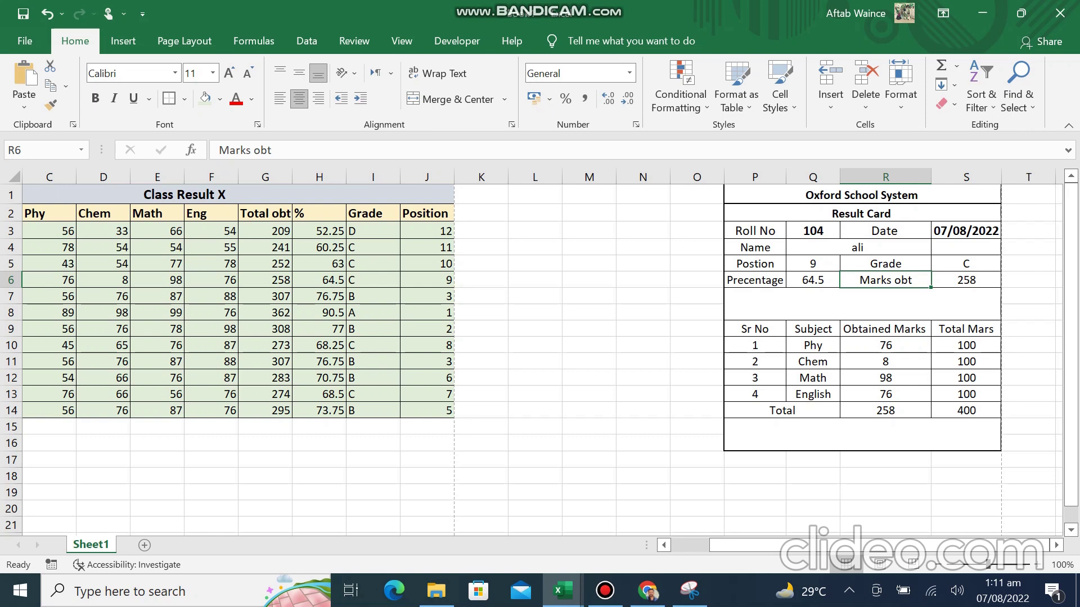
pyautogui.hotkey('ctrl', 'p')
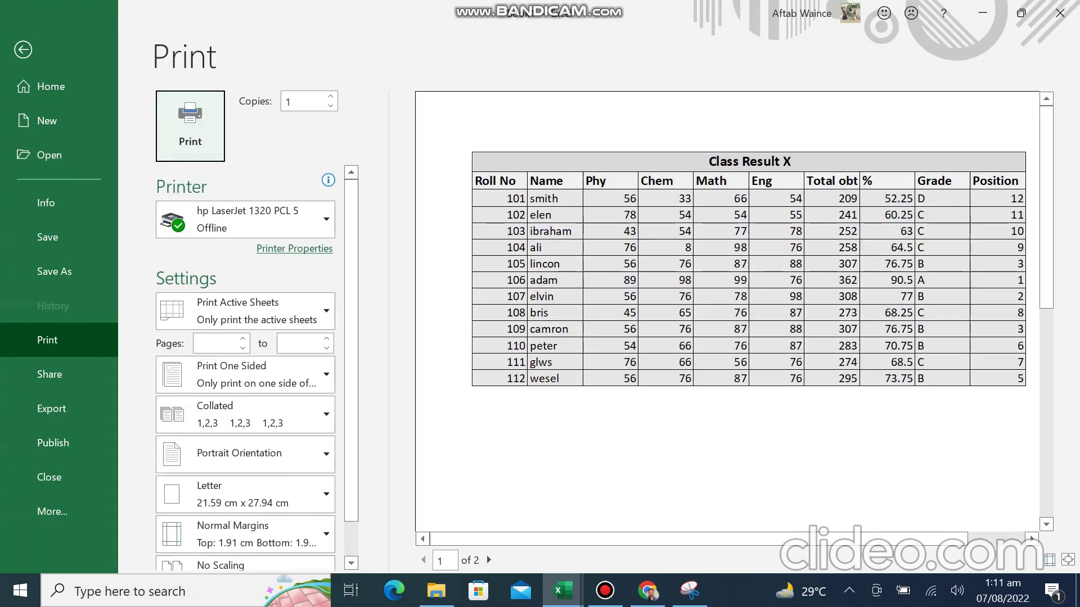
# - Scroll through the print preview of the roll 104 card, then close it
pyautogui.scroll(-5, 727, 309)
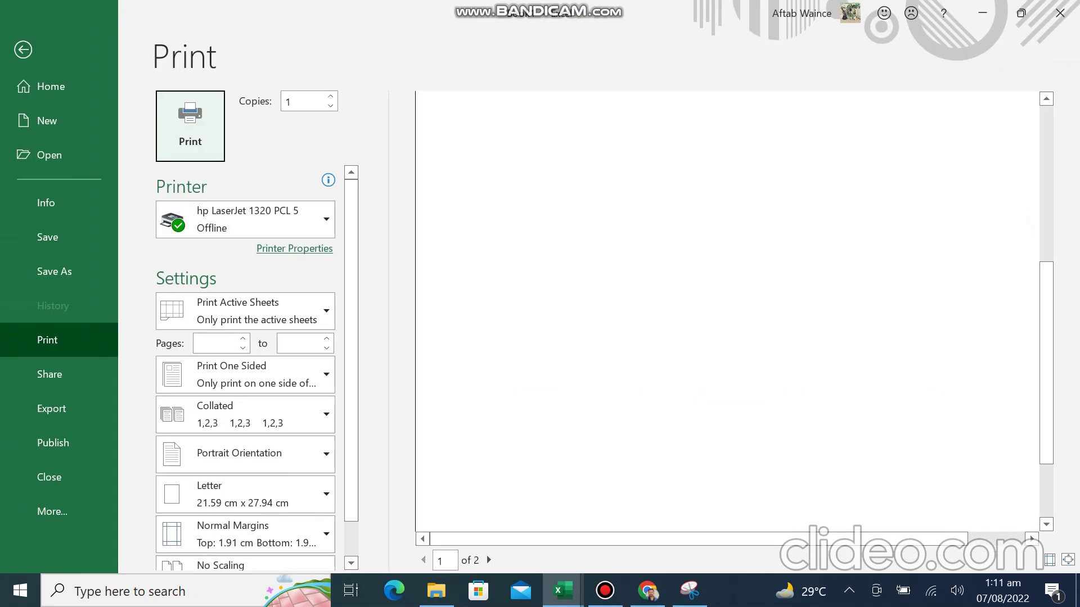
pyautogui.hscroll(3, 727, 310)
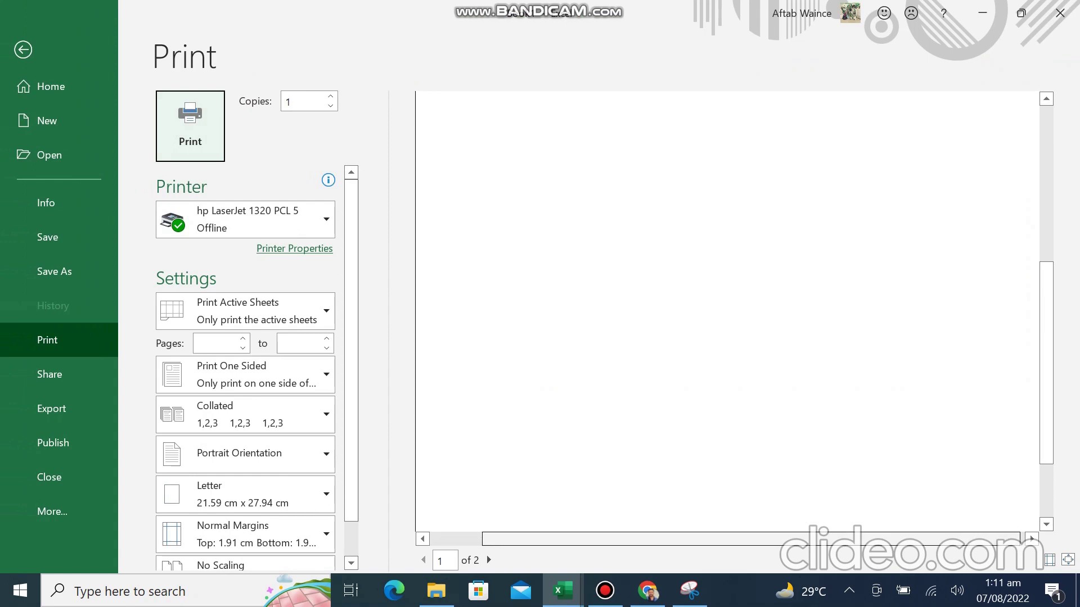
pyautogui.scroll(2, 487, 555)
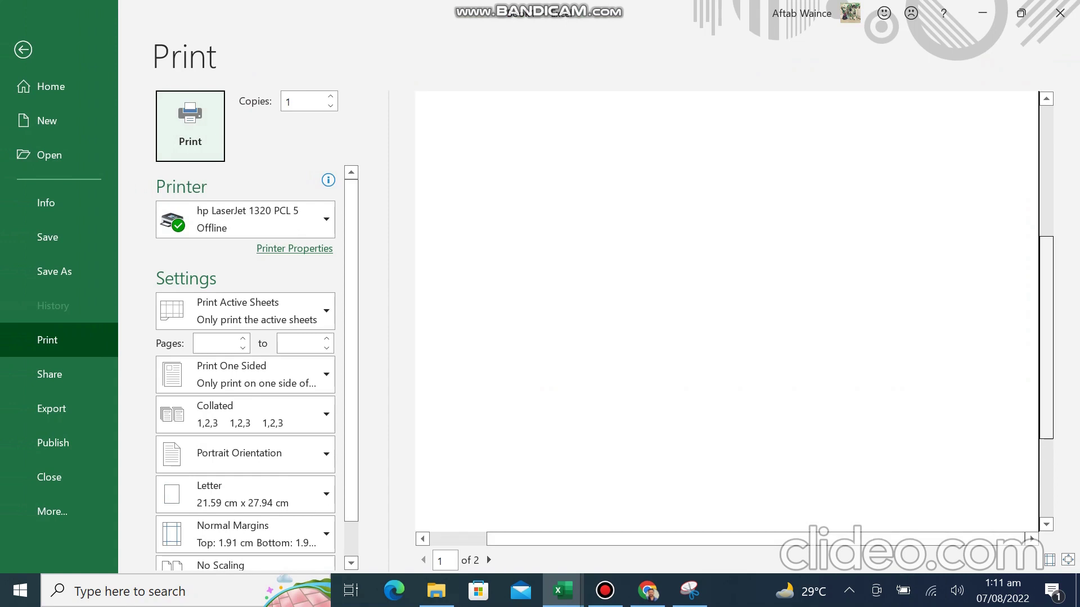
pyautogui.scroll(5, 487, 555)
pyautogui.scroll(-8, 487, 555)
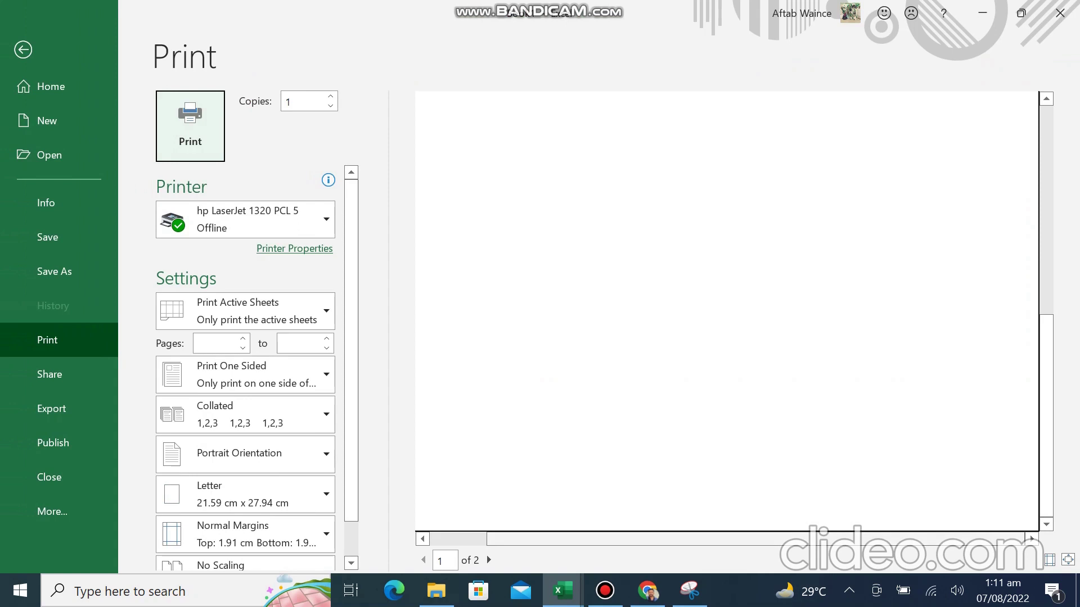
pyautogui.press('Escape')
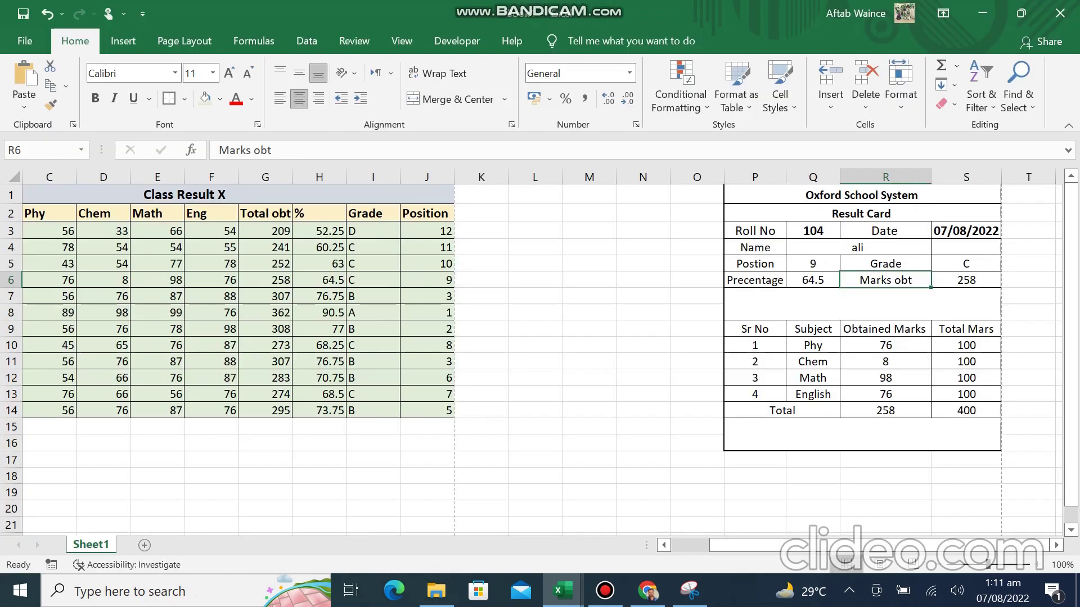
# - Give the Oxford School System title in P1 a light green fill
pyautogui.click(885, 492)
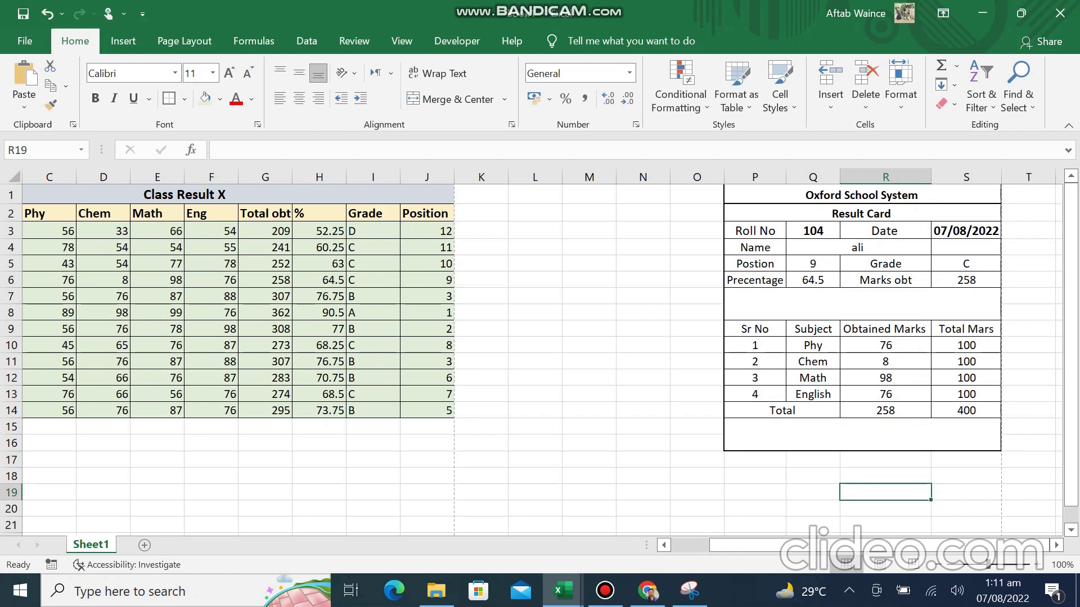
pyautogui.click(861, 194)
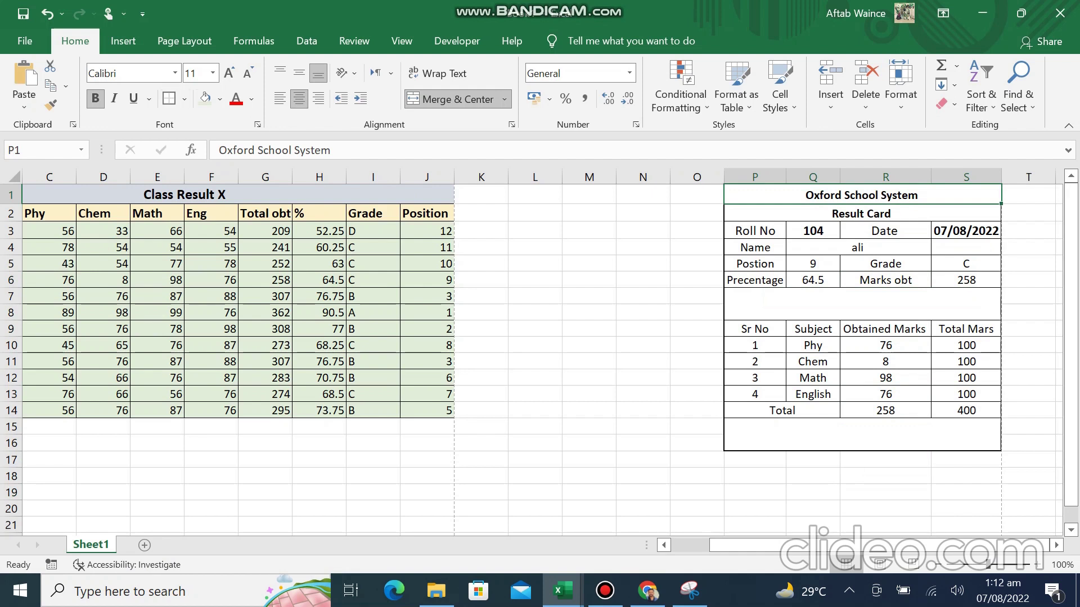
pyautogui.click(205, 99)
# - Fill the Result Card heading in P2 with Blue, Accent 1, Lighter 60%
pyautogui.click(861, 213)
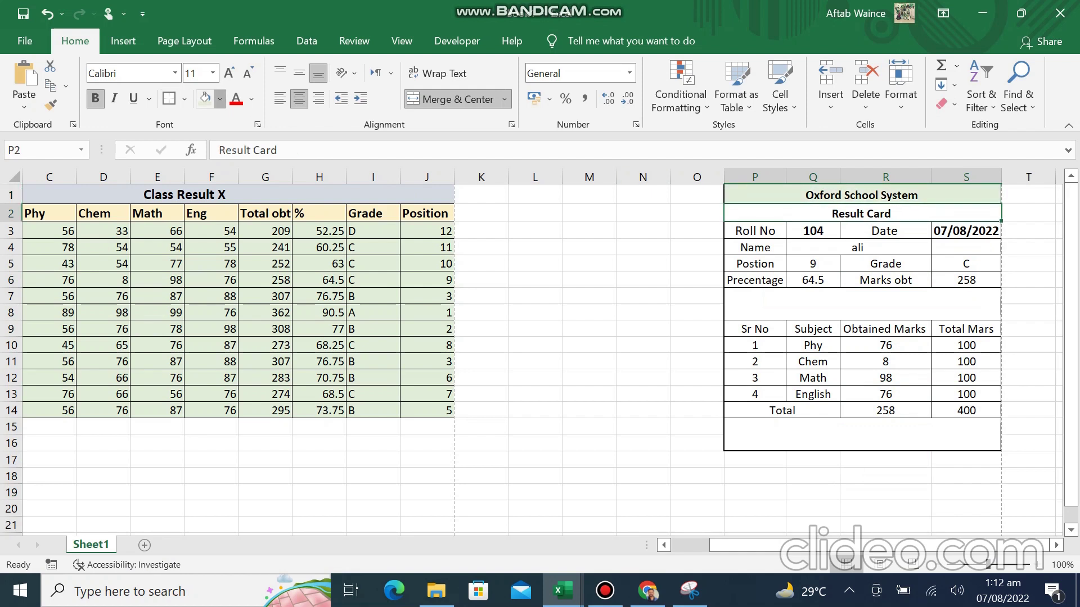
pyautogui.click(220, 99)
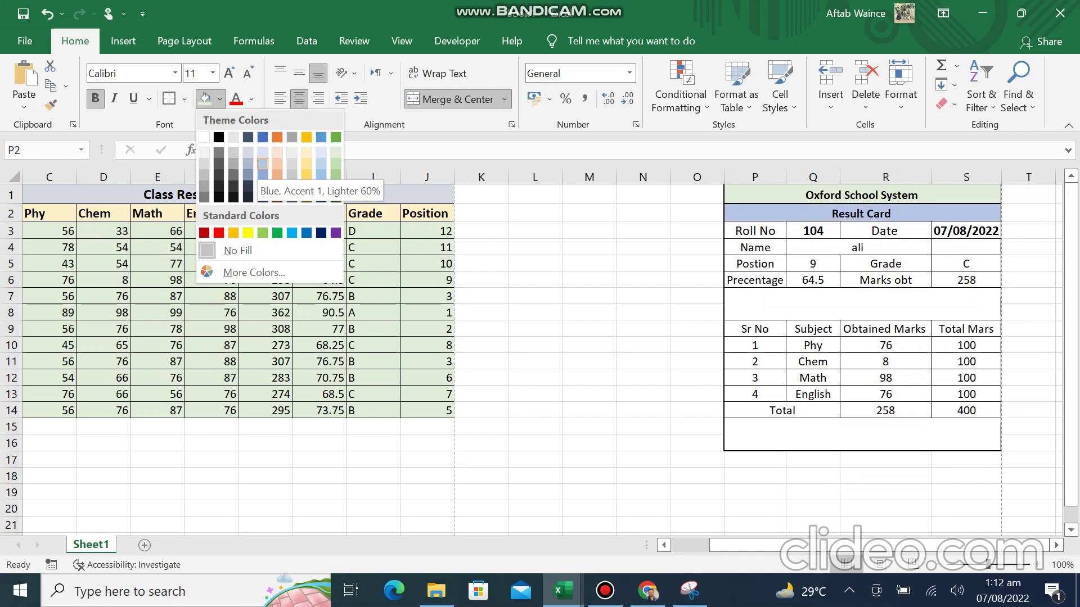
pyautogui.click(263, 149)
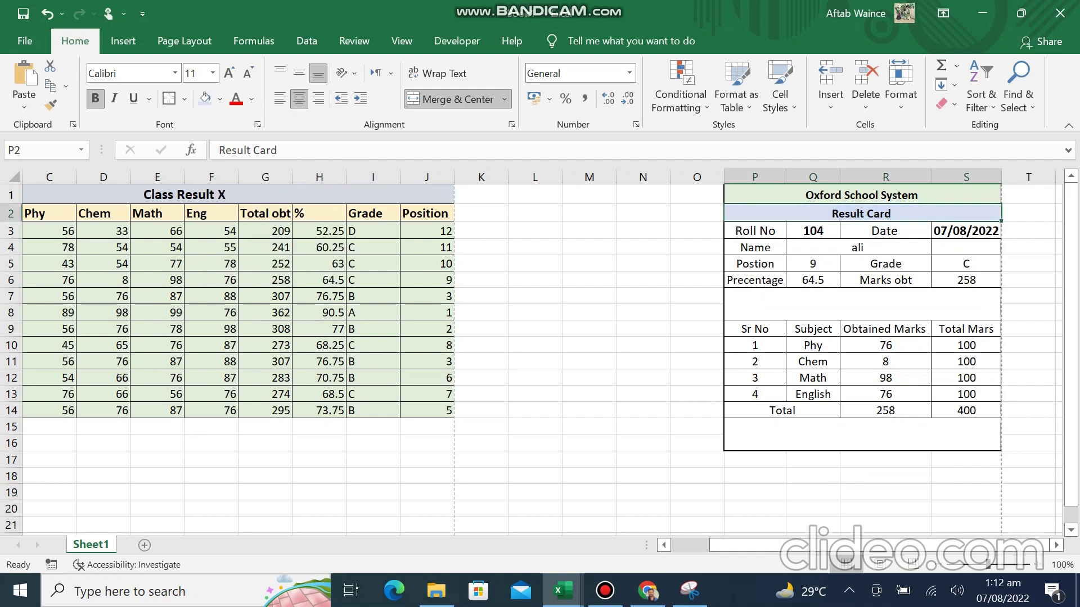
pyautogui.click(754, 231)
pyautogui.moveTo(754, 231); pyautogui.dragTo(942, 231)
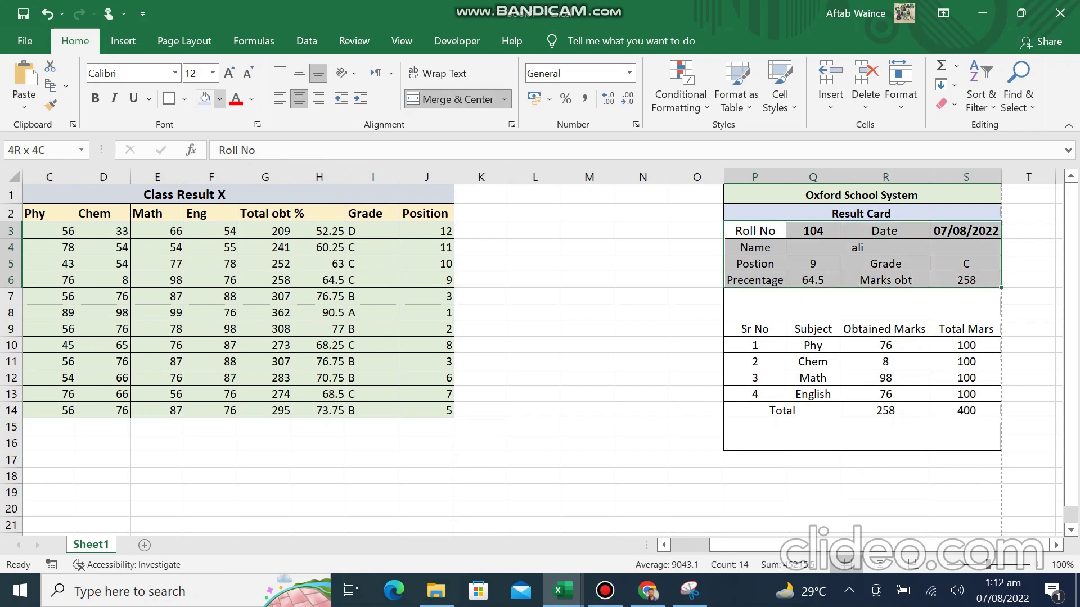
# - Fill P3:S6 with Orange, Accent 2, Lighter 40% and the marks table P9:S14 light gold
pyautogui.click(219, 99)
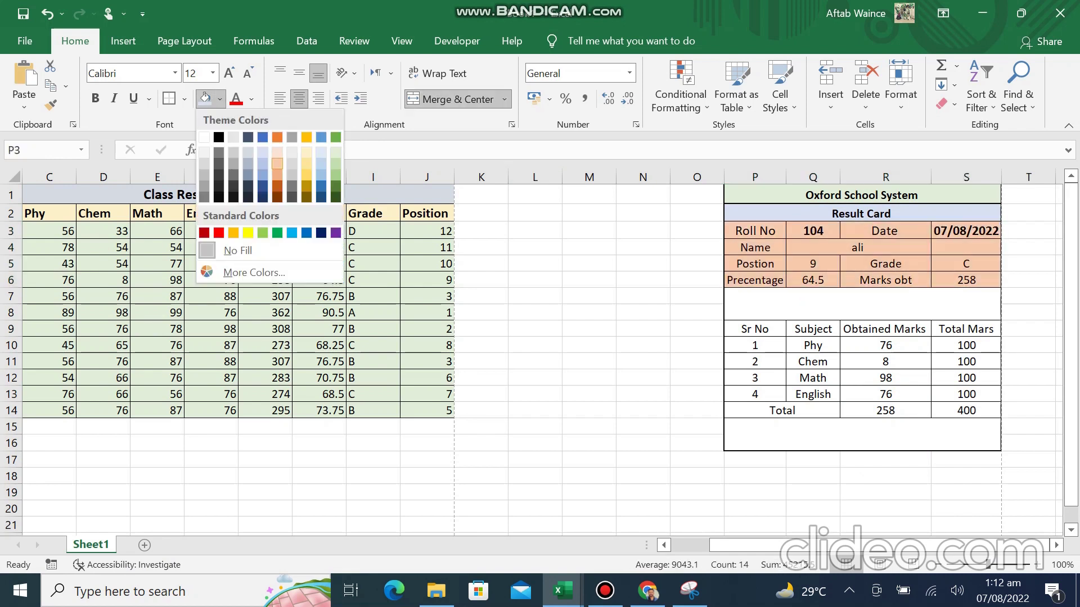
pyautogui.click(277, 163)
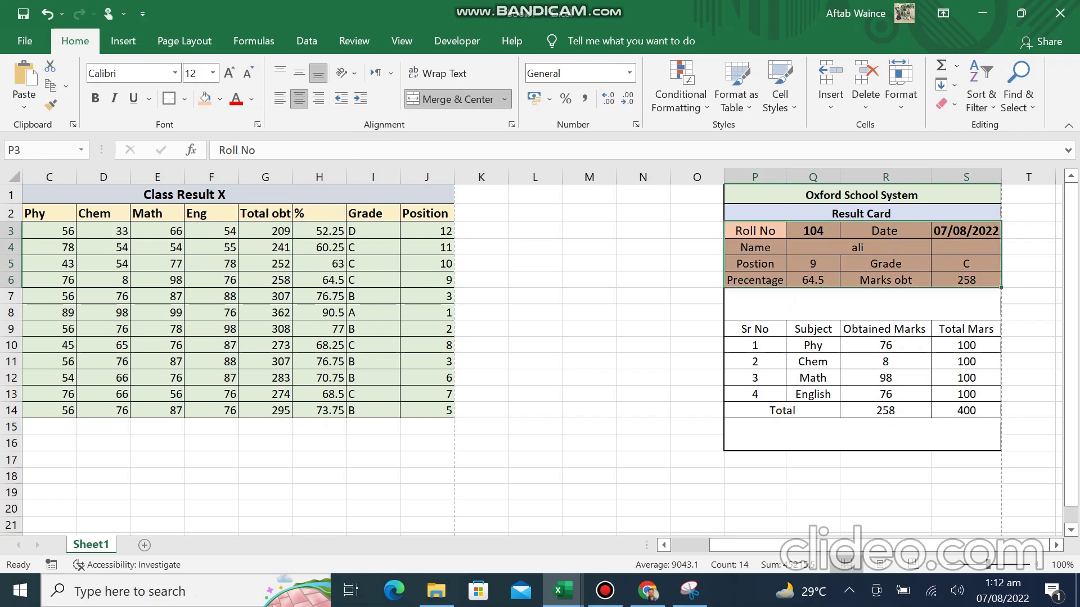
pyautogui.moveTo(755, 329); pyautogui.dragTo(966, 329)
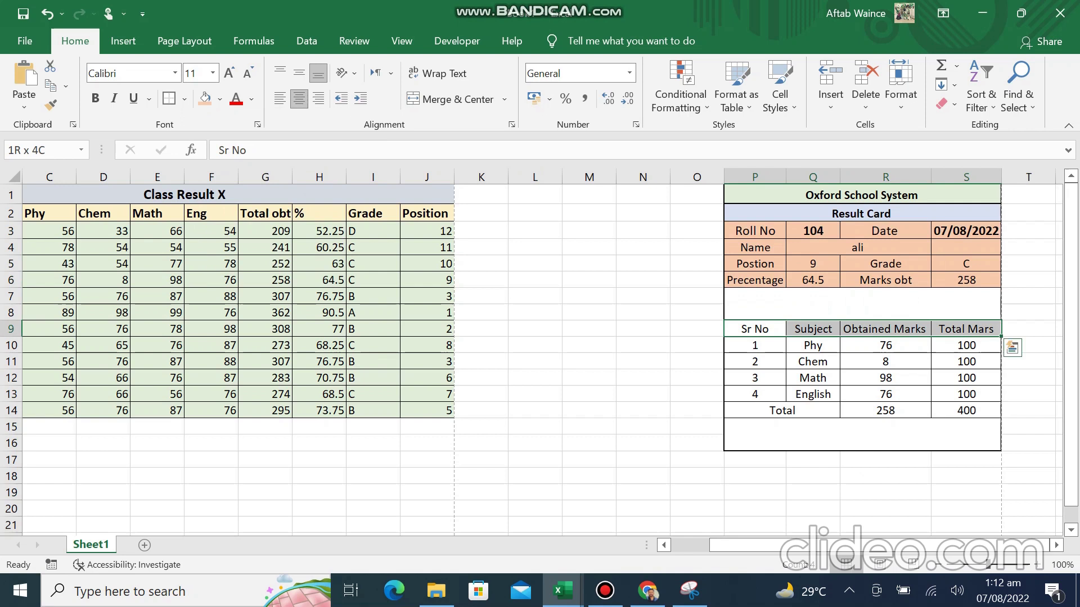
pyautogui.moveTo(966, 329); pyautogui.dragTo(966, 411)
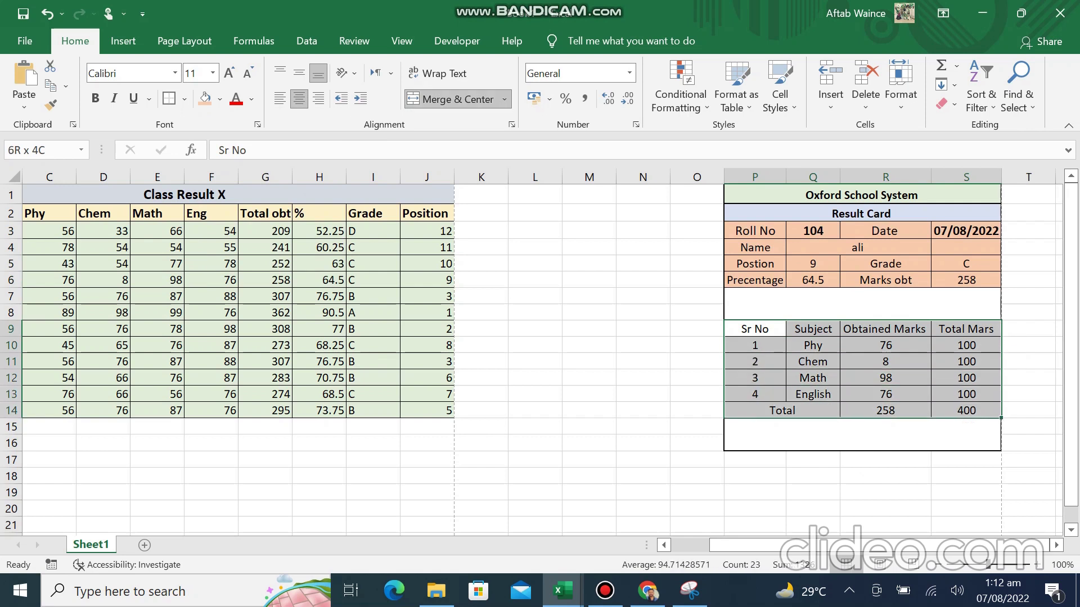
pyautogui.click(205, 99)
pyautogui.click(219, 99)
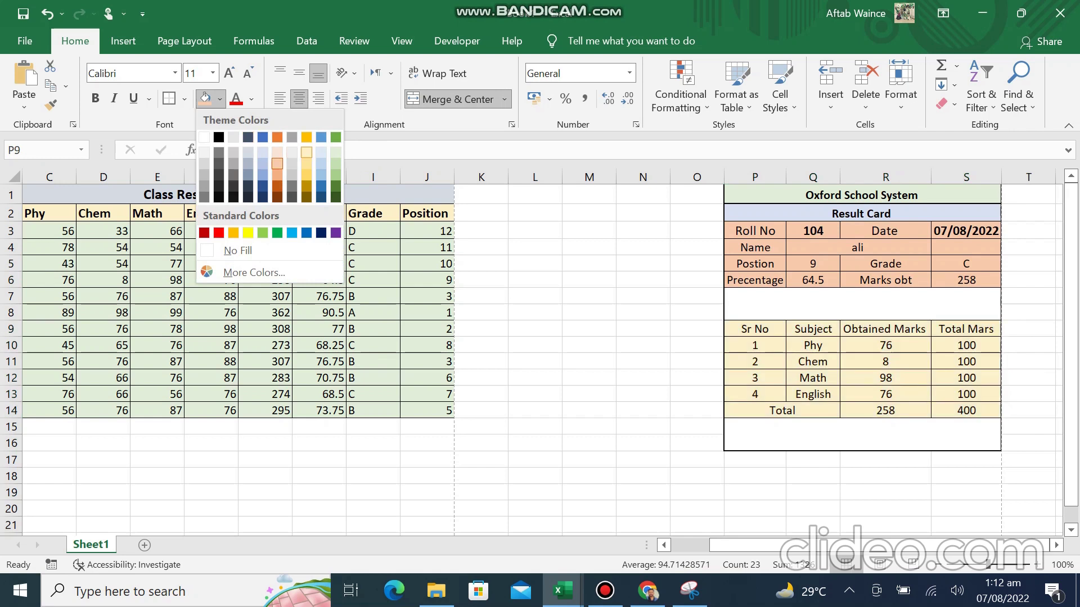
pyautogui.click(306, 152)
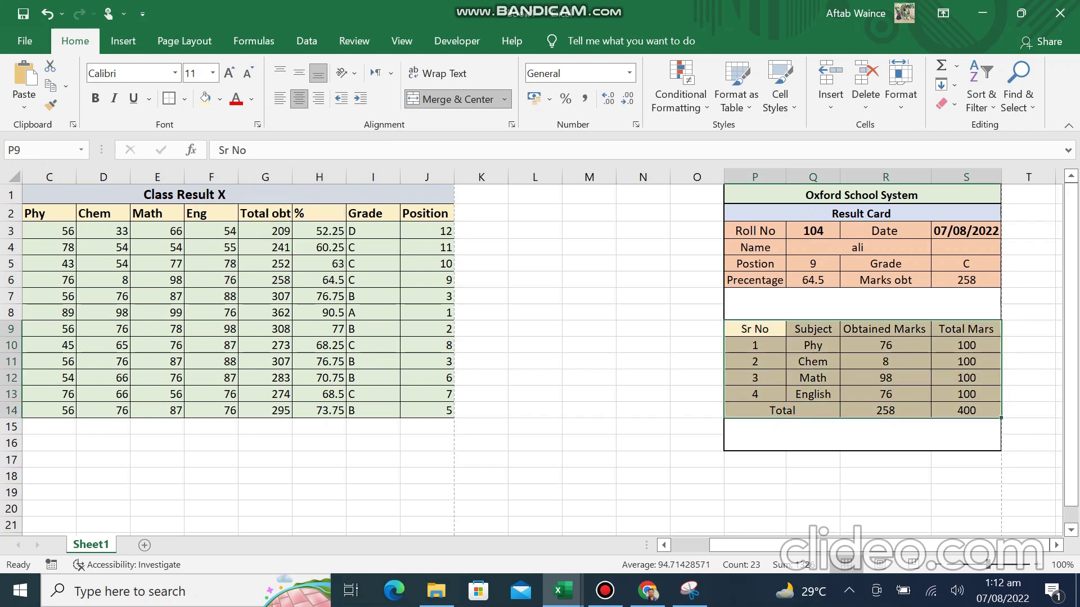
pyautogui.click(862, 435)
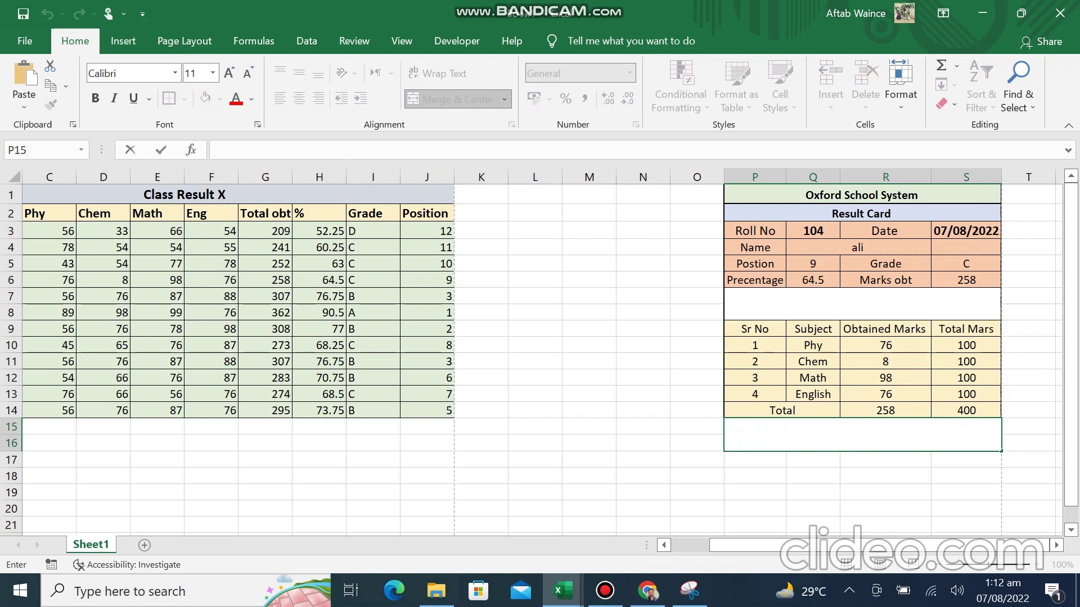
# - Enter GOOD LUCK in uppercase in merged footer cell P15 and middle-align it
pyautogui.write('good luck')
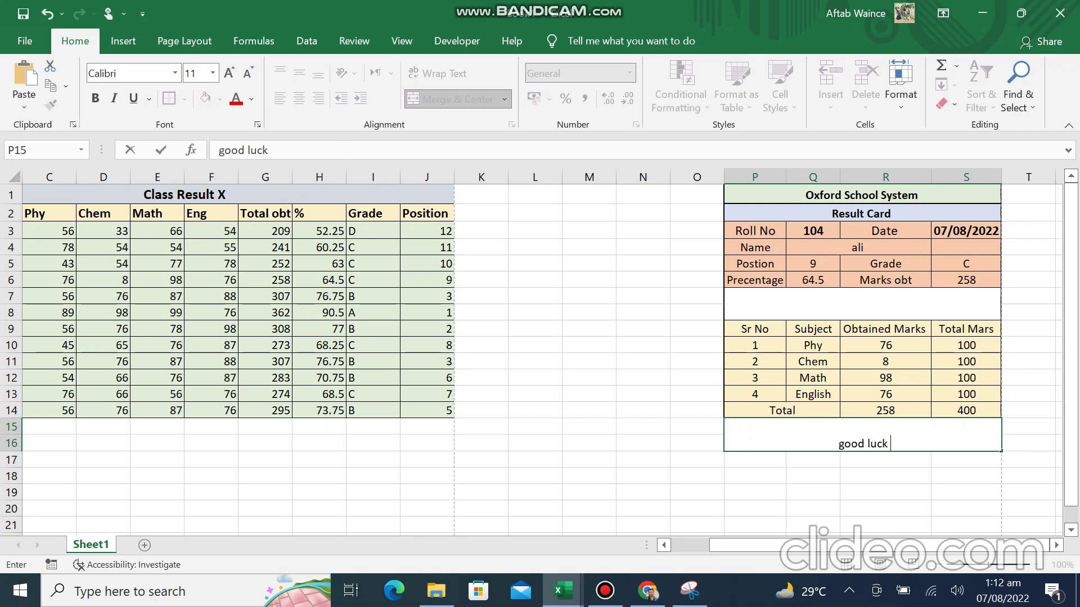
pyautogui.press('BackSpace')
pyautogui.press('BackSpace')
pyautogui.press('BackSpace')
pyautogui.press('BackSpace')
pyautogui.press('BackSpace')
pyautogui.press('BackSpace')
pyautogui.press('BackSpace')
pyautogui.press('BackSpace')
pyautogui.press('BackSpace')
pyautogui.write('GOOD LUCK')
pyautogui.press('Return')
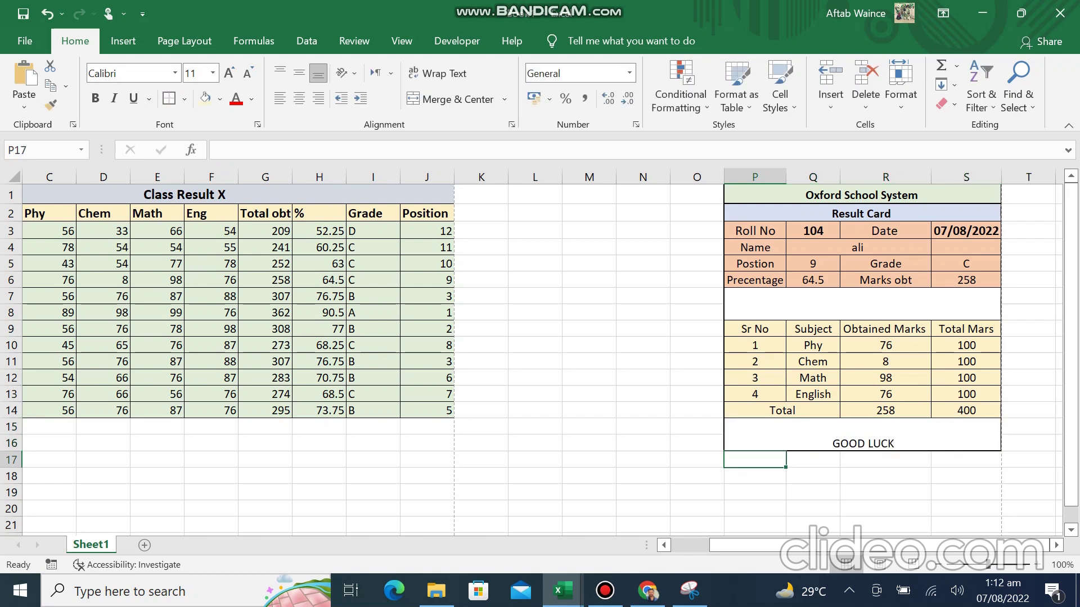
pyautogui.click(862, 434)
pyautogui.click(299, 73)
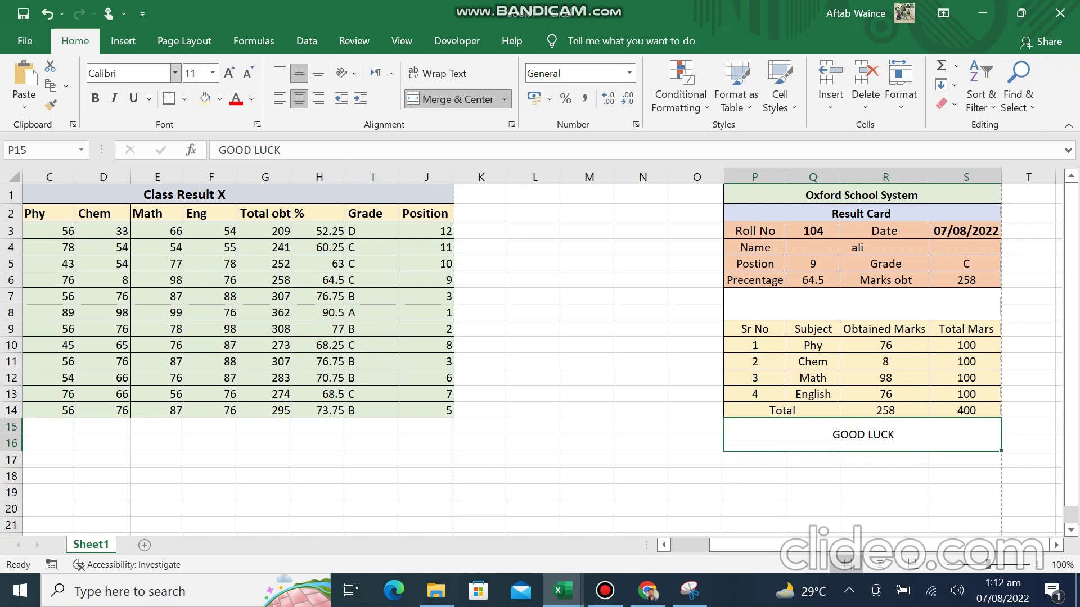
# - Choose Bodoni MT Black from the font list for the GOOD LUCK cell P15
pyautogui.click(175, 73)
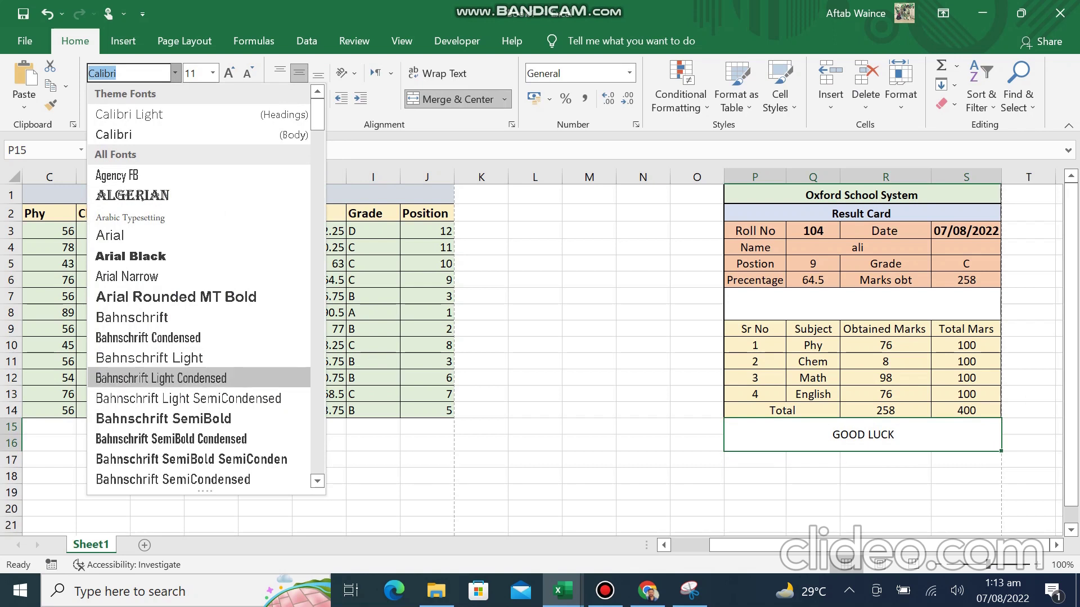
pyautogui.scroll(-1, 211, 382)
pyautogui.scroll(-2, 211, 383)
pyautogui.scroll(-2, 210, 382)
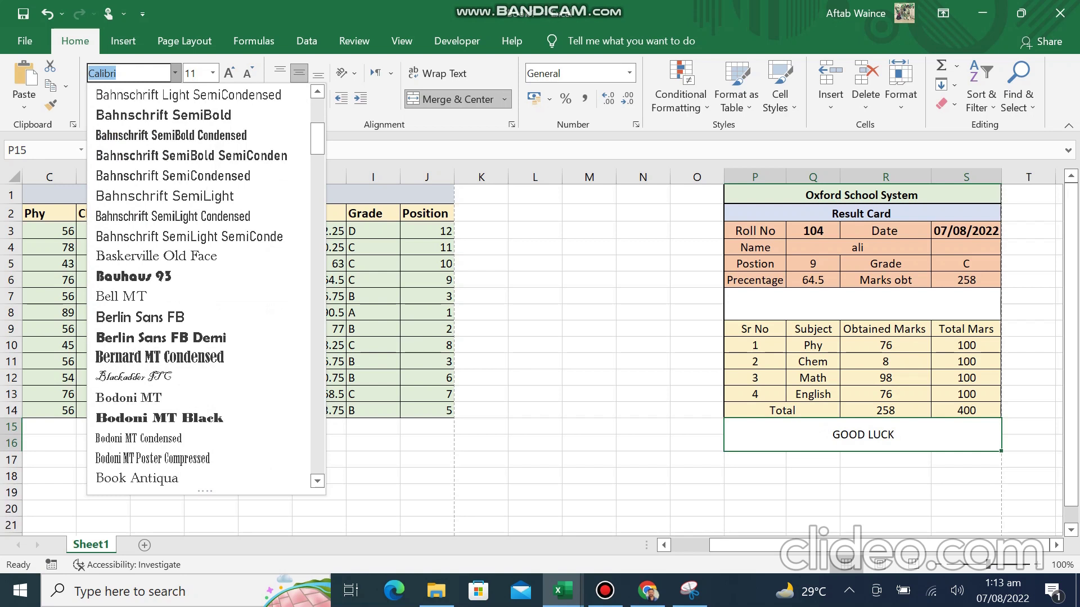
pyautogui.click(192, 417)
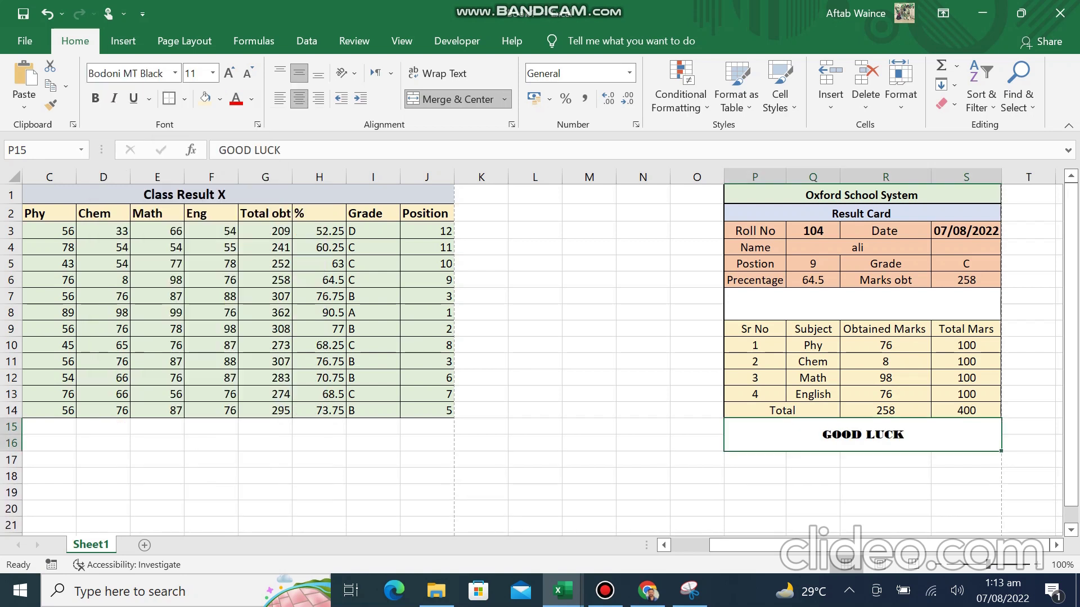
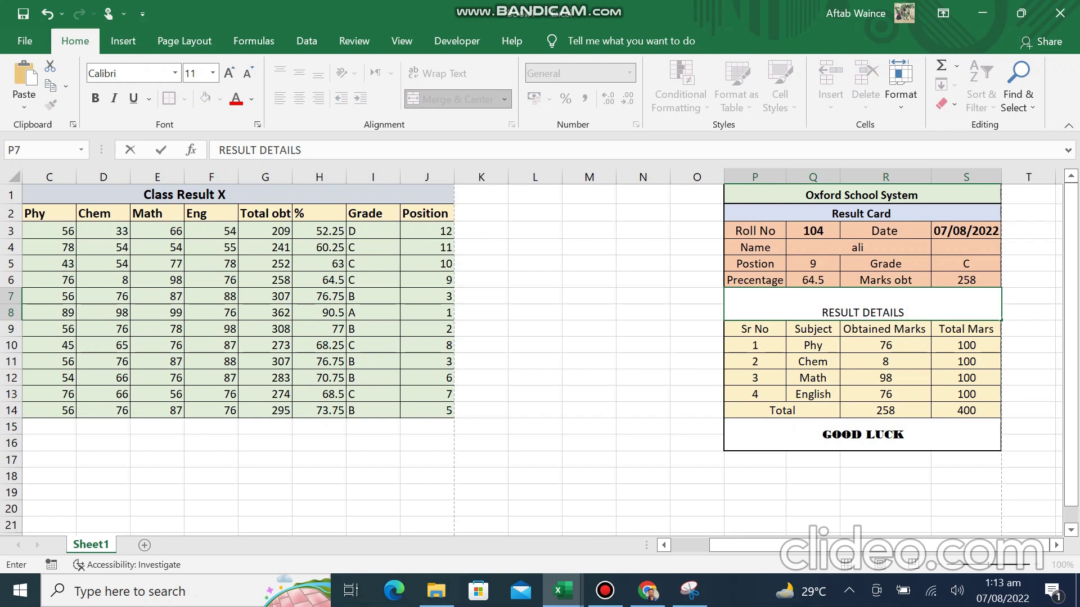
# - Middle-align the merged RESULT DETAILS heading cell and change its font to Algerian
pyautogui.click(862, 434)
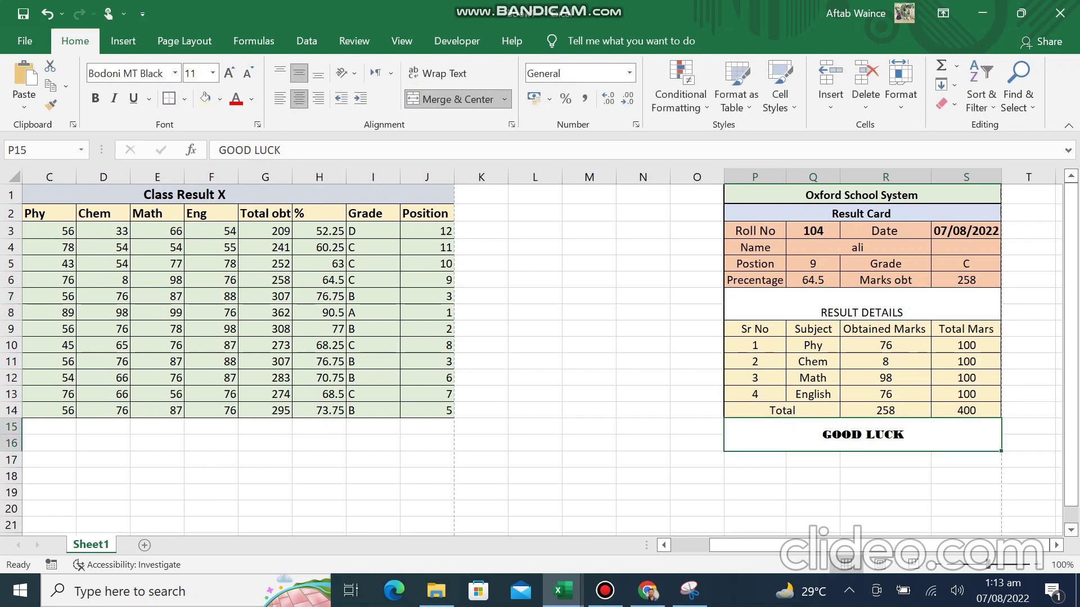
pyautogui.click(863, 307)
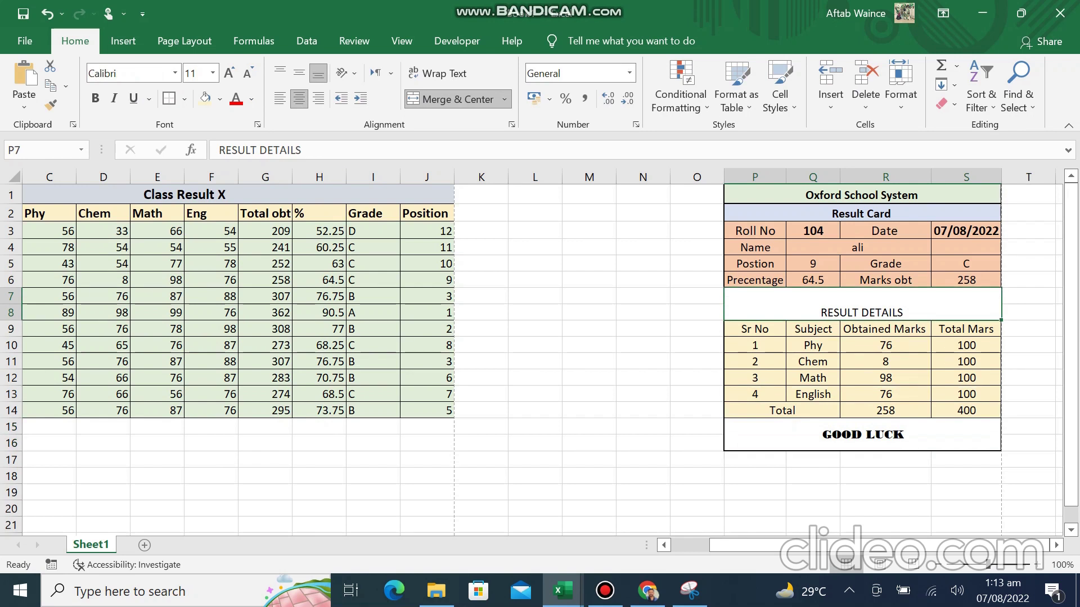
pyautogui.click(299, 73)
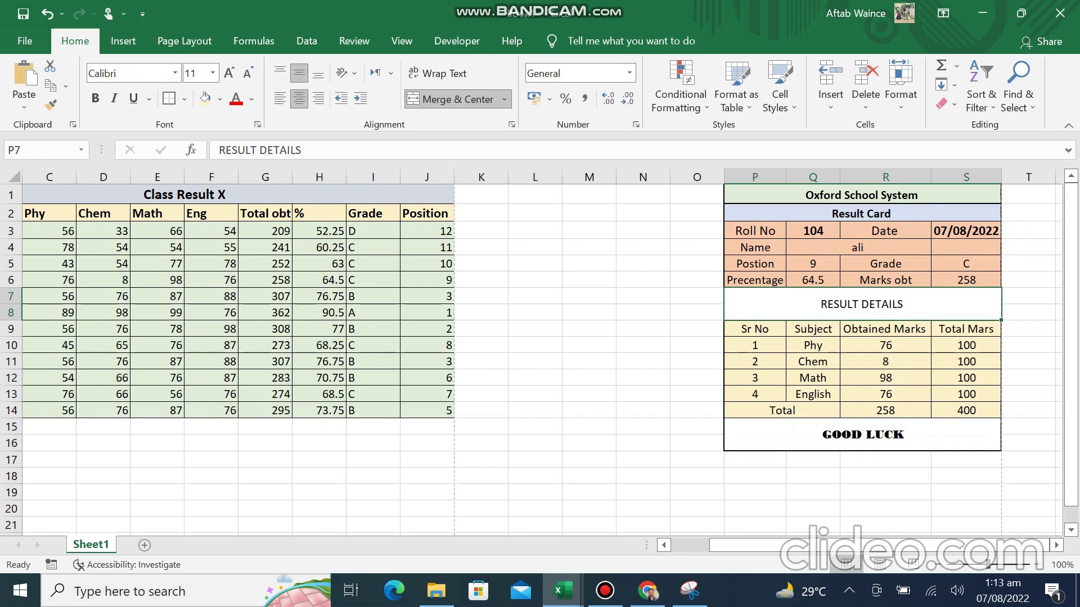
pyautogui.click(175, 73)
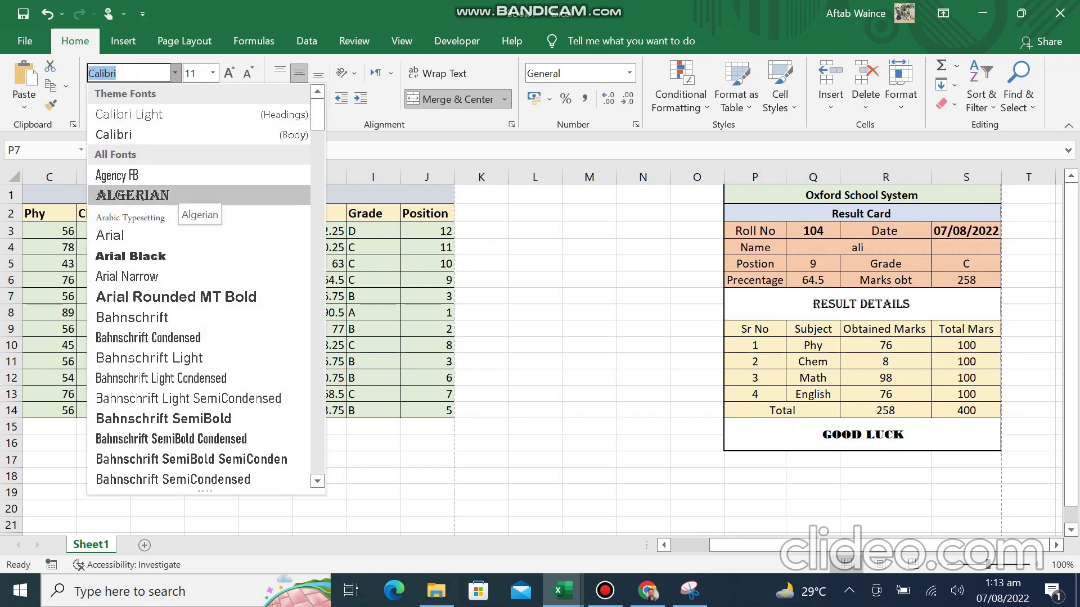
pyautogui.click(168, 195)
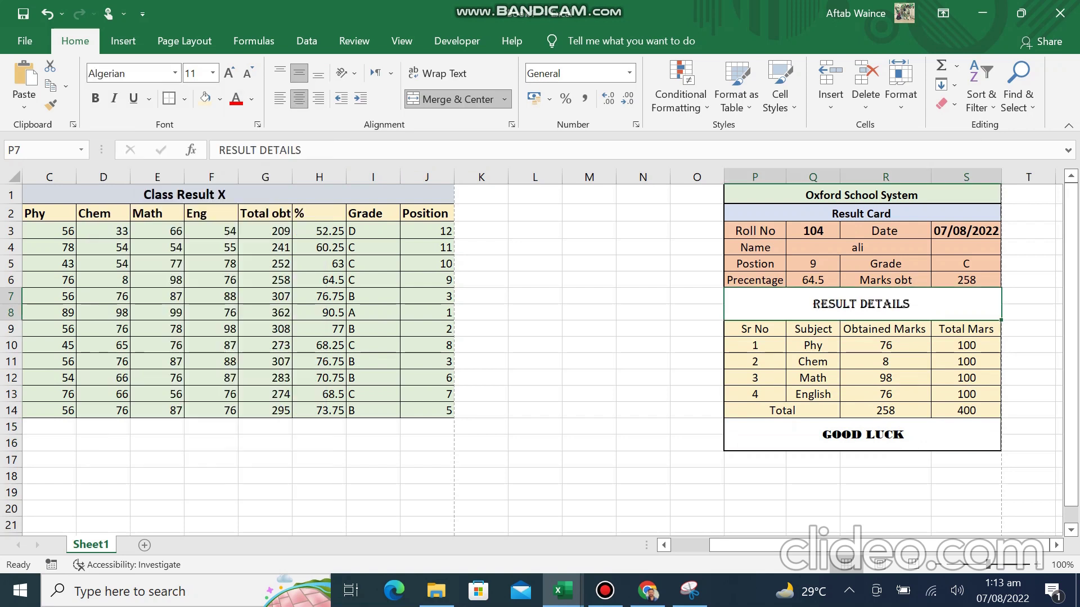
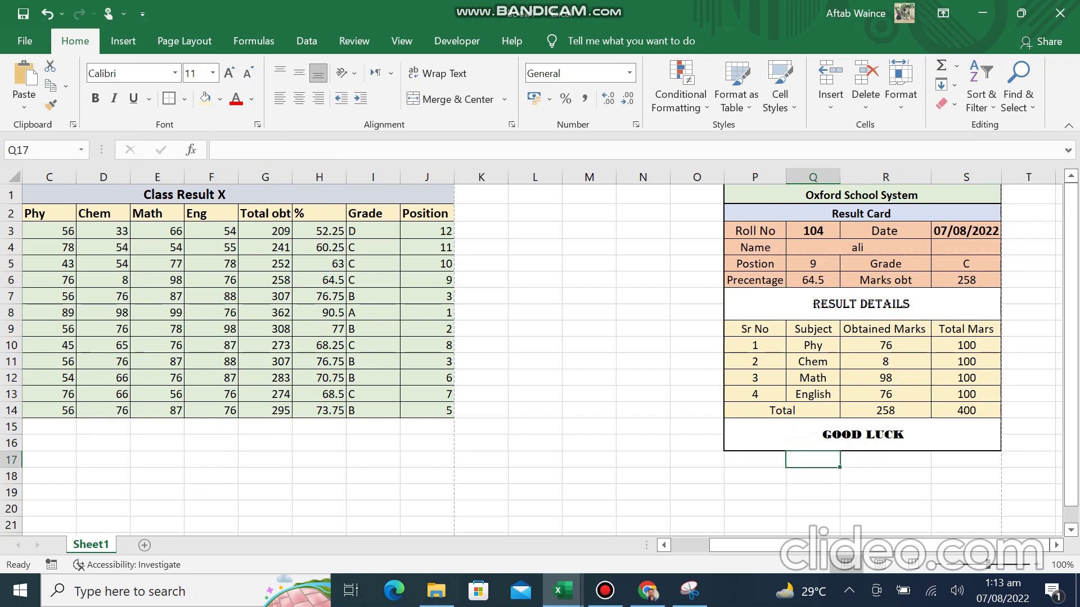
pyautogui.click(861, 195)
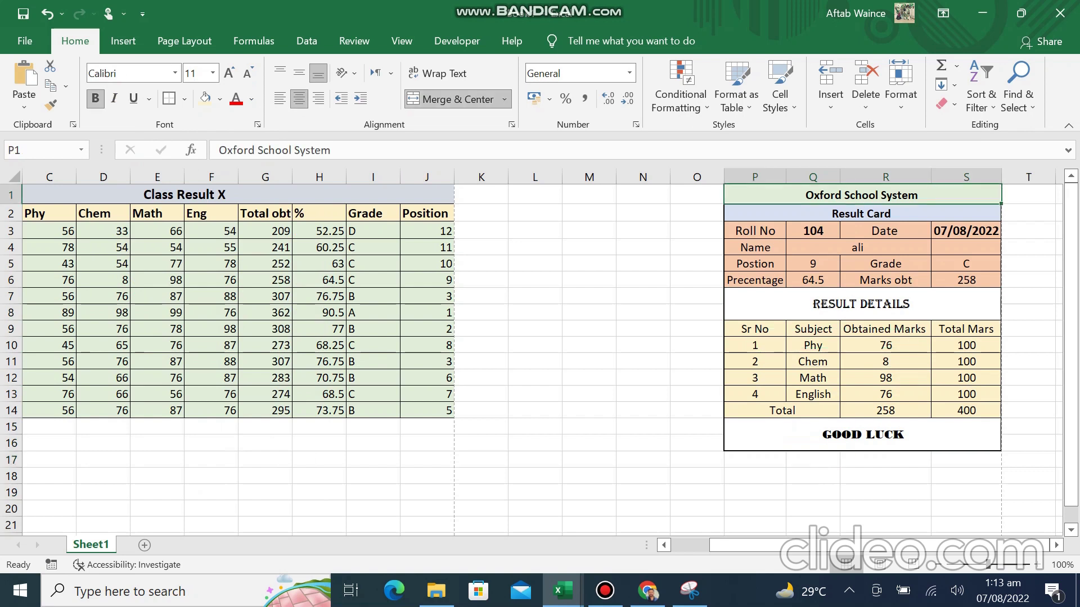
pyautogui.moveTo(1001, 204); pyautogui.dragTo(1001, 222)
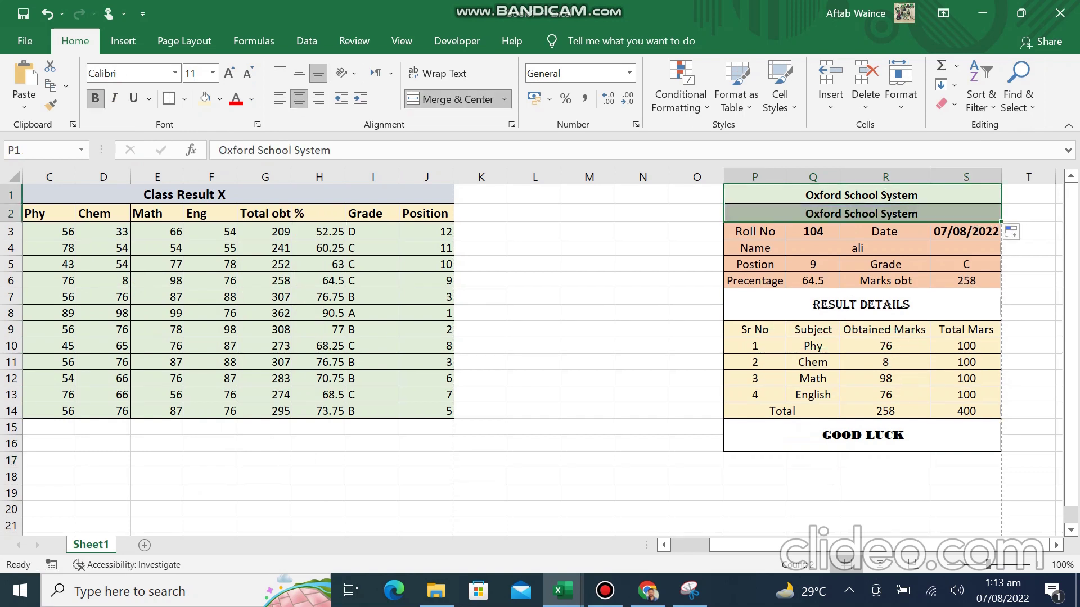
pyautogui.hotkey('ctrl', 'z')
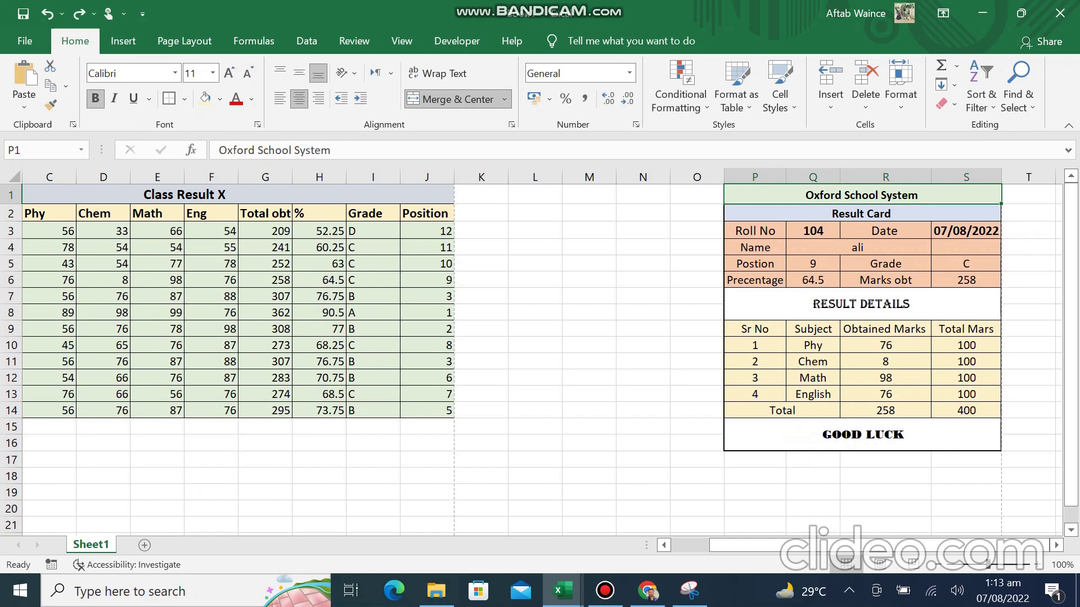
pyautogui.click(605, 590)
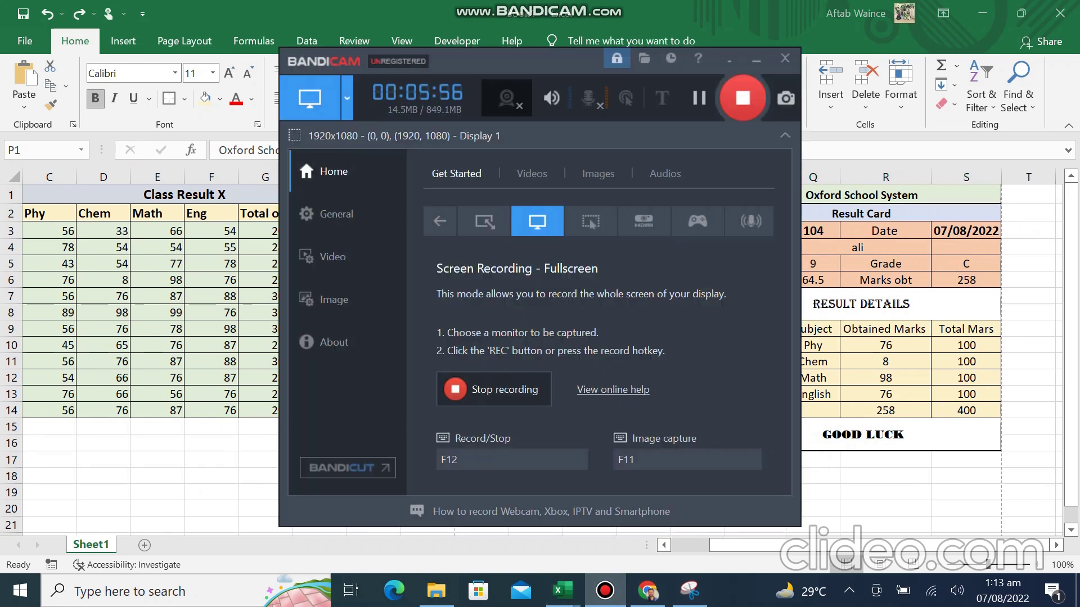